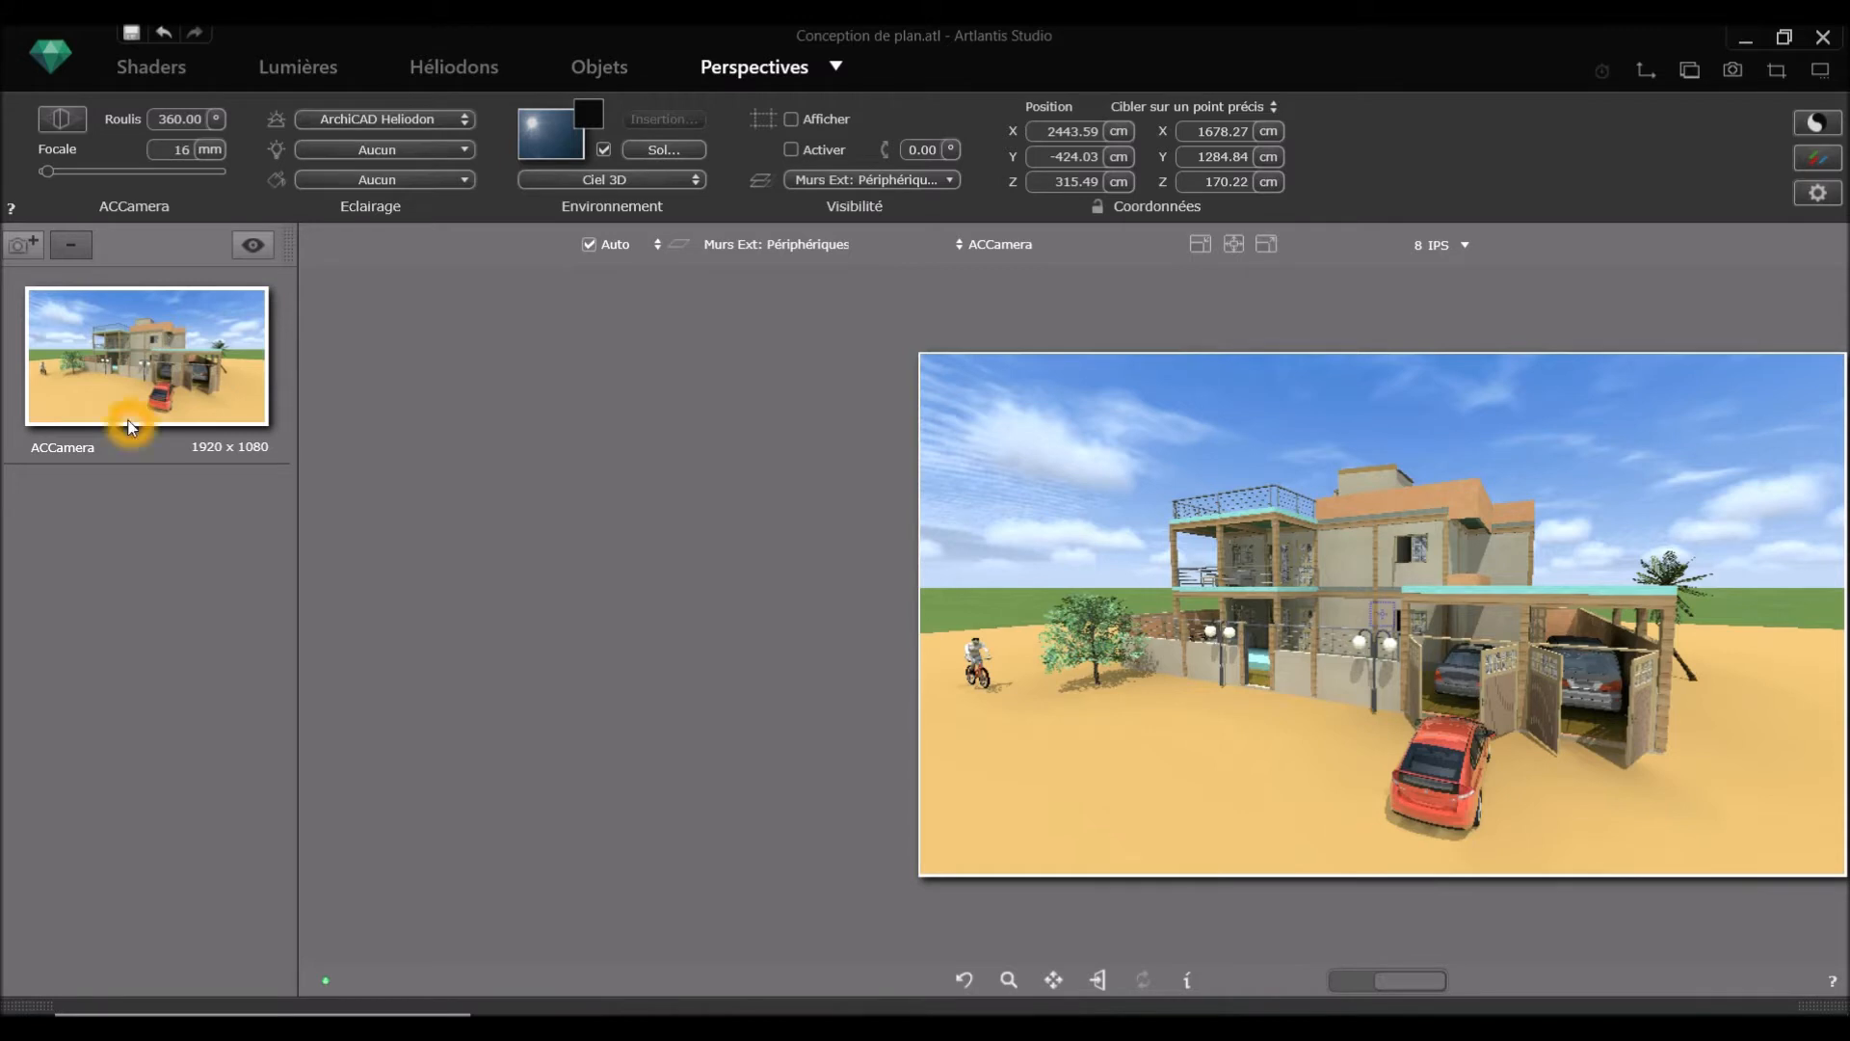
Step: Duplicate the ACCamera perspective and select the copy for editing
{"action": "left_click", "coordinate": [724, 84]}
{"action": "left_click", "coordinate": [16, 254]}
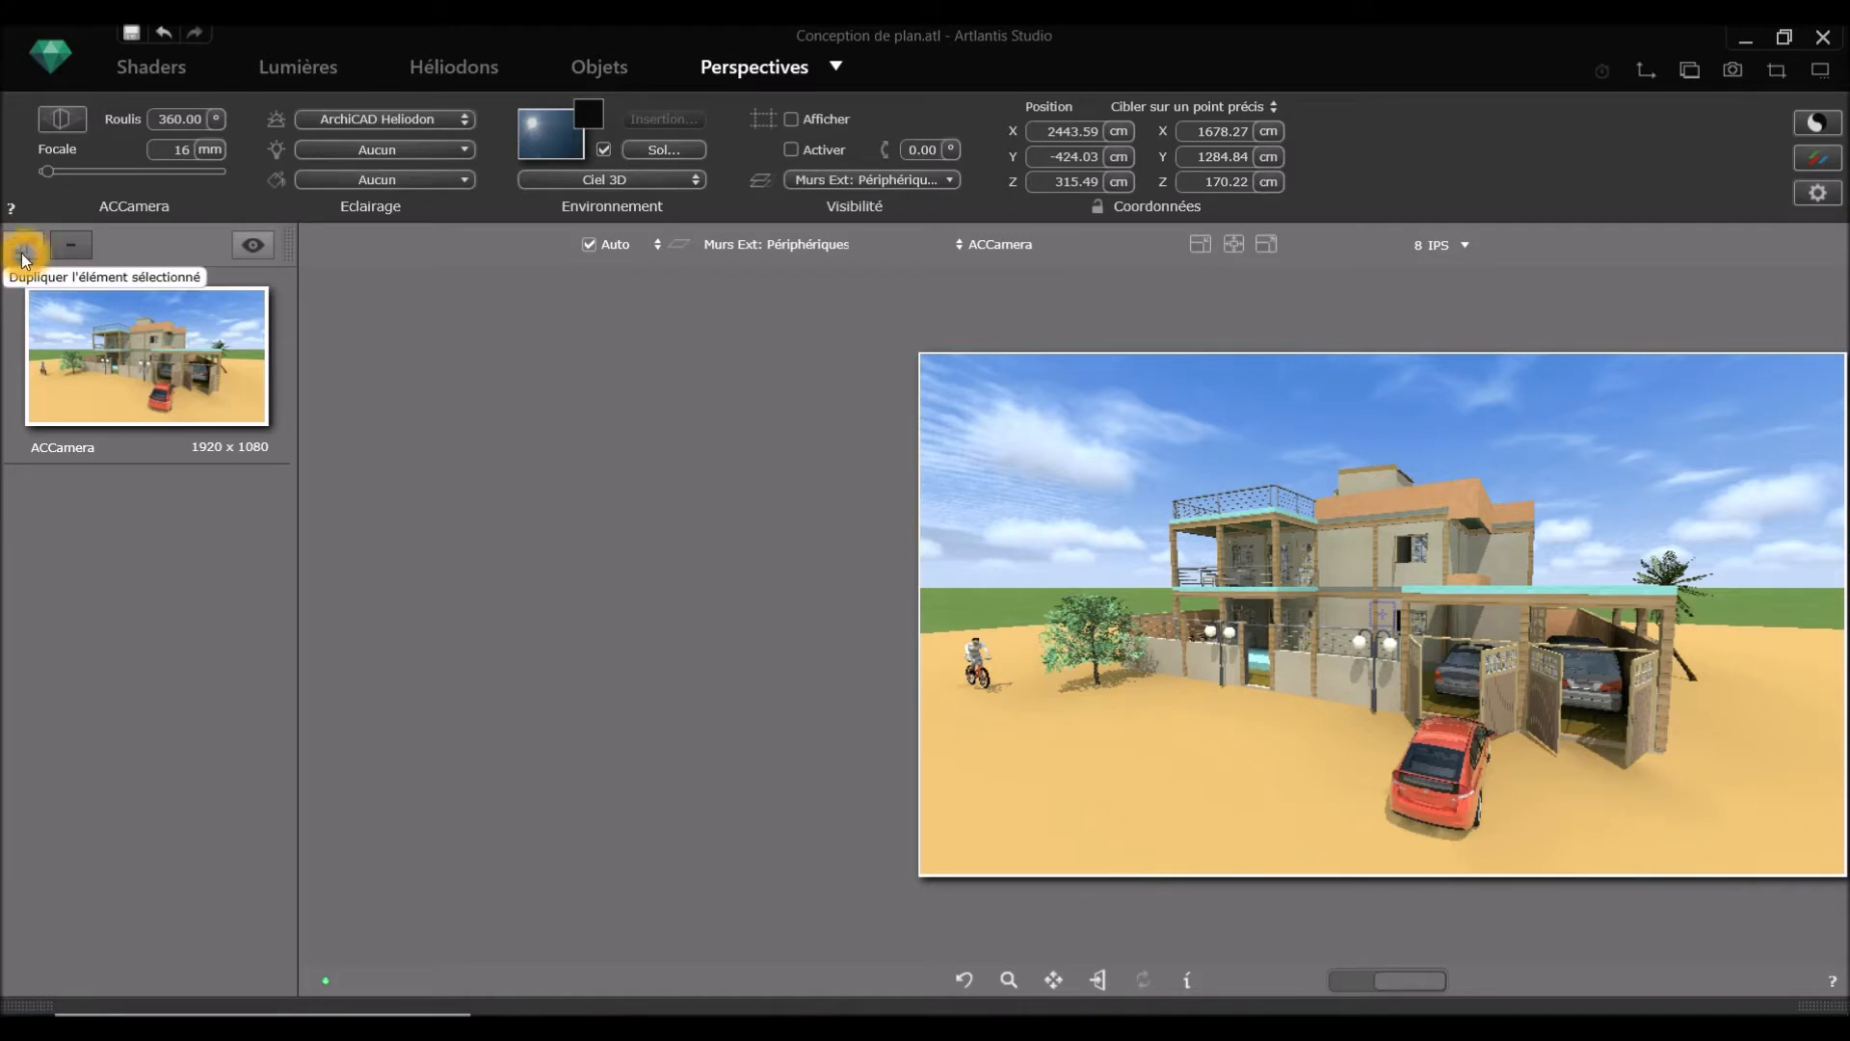
{"action": "left_click", "coordinate": [16, 249]}
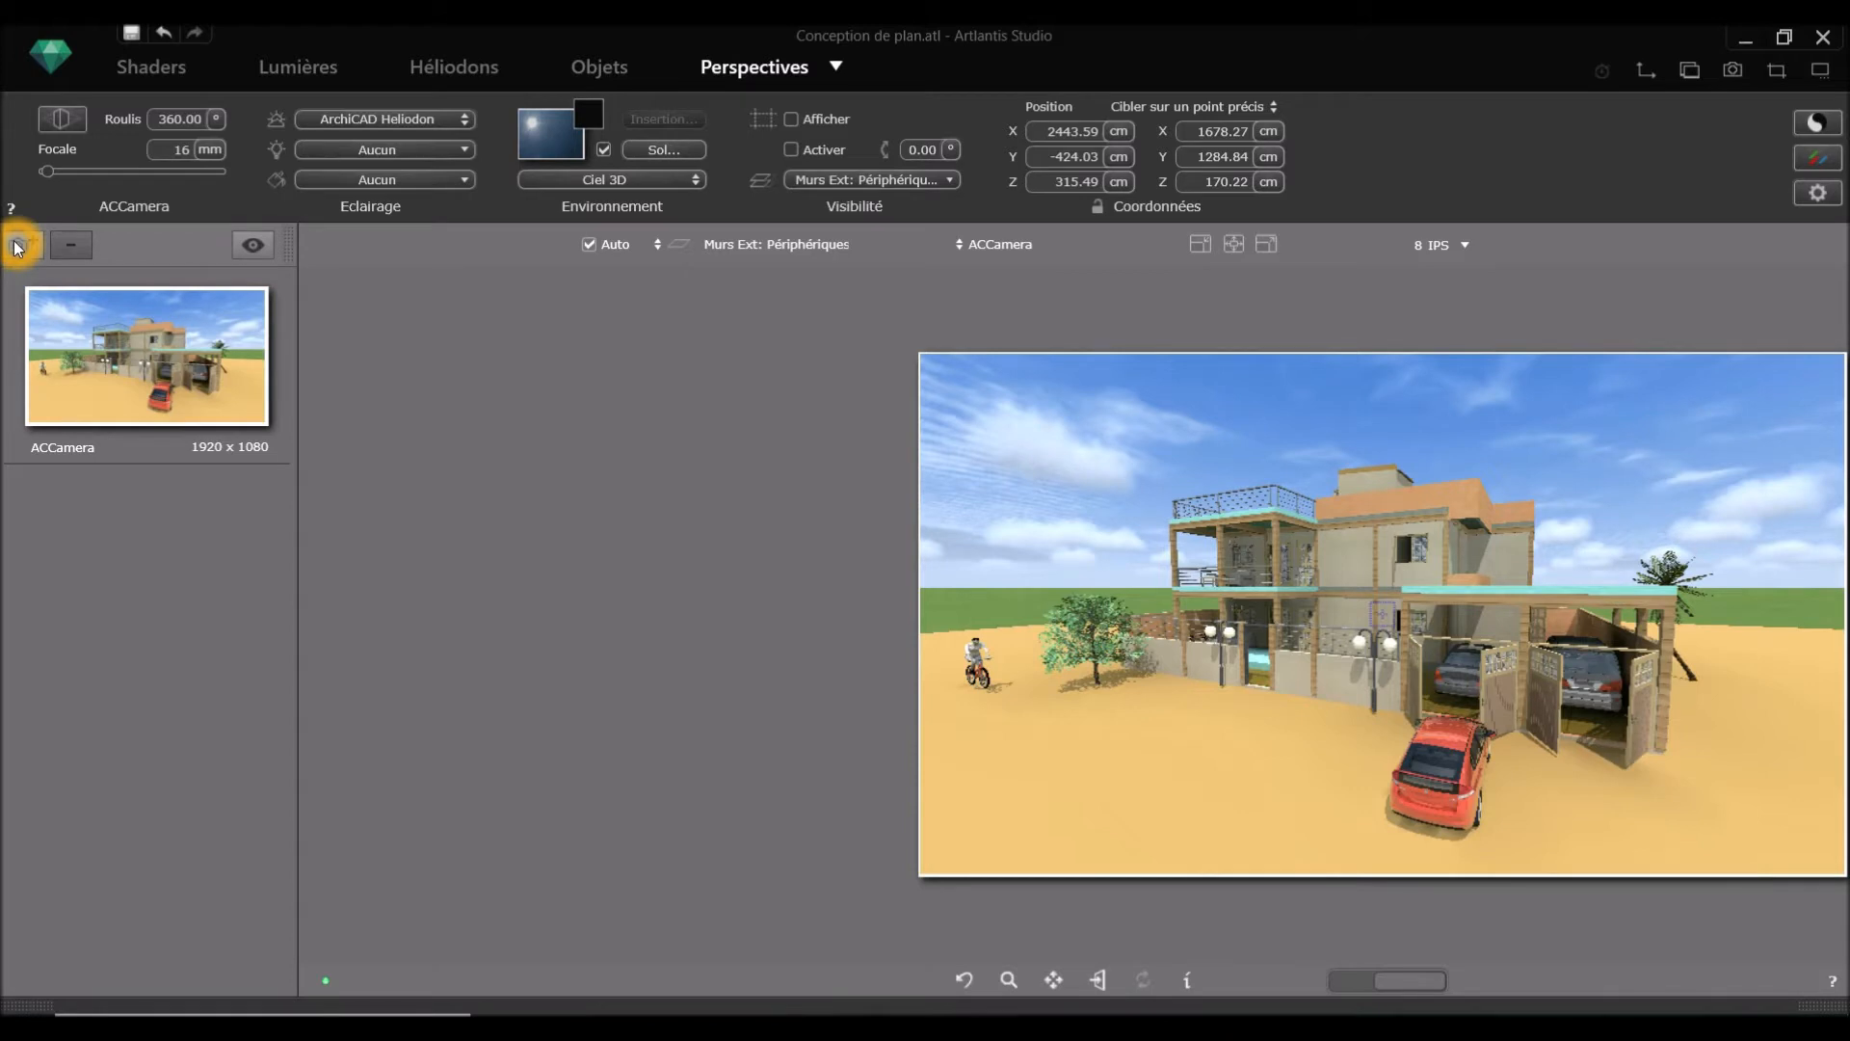
{"action": "left_click", "coordinate": [17, 249]}
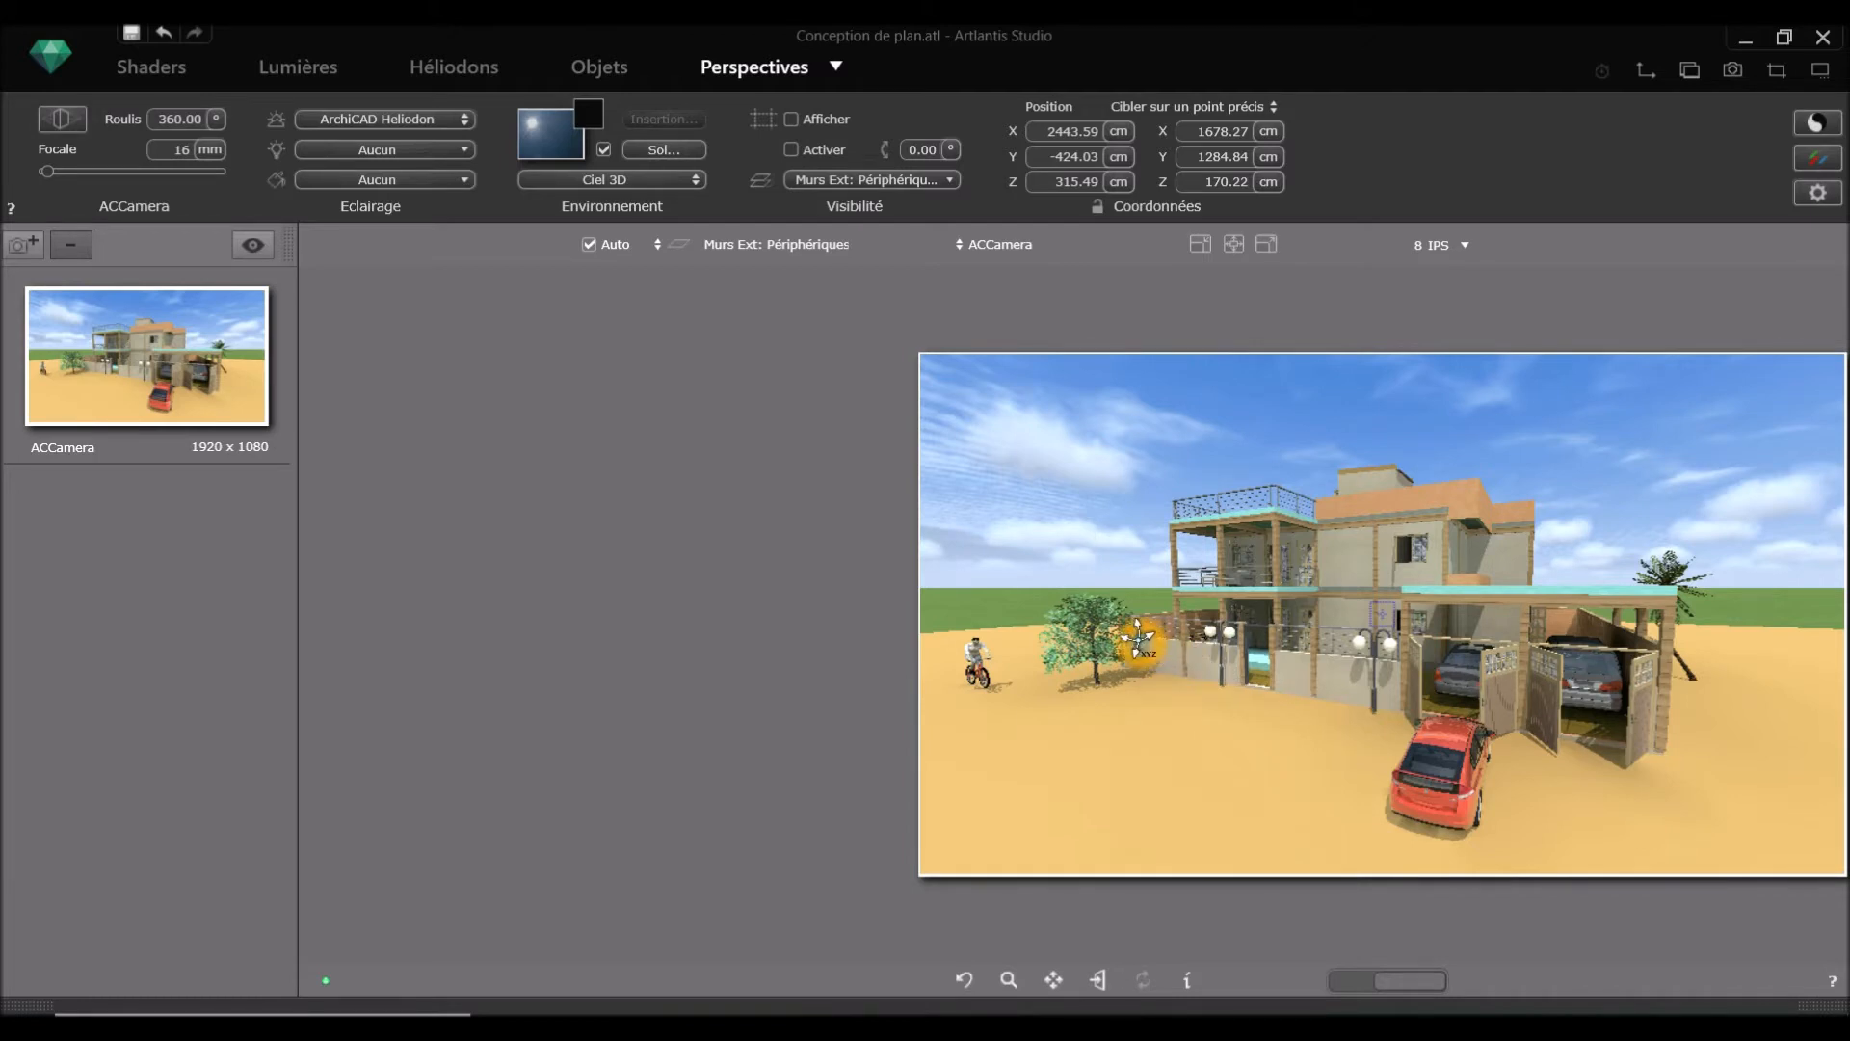
{"action": "left_click", "coordinate": [1588, 690]}
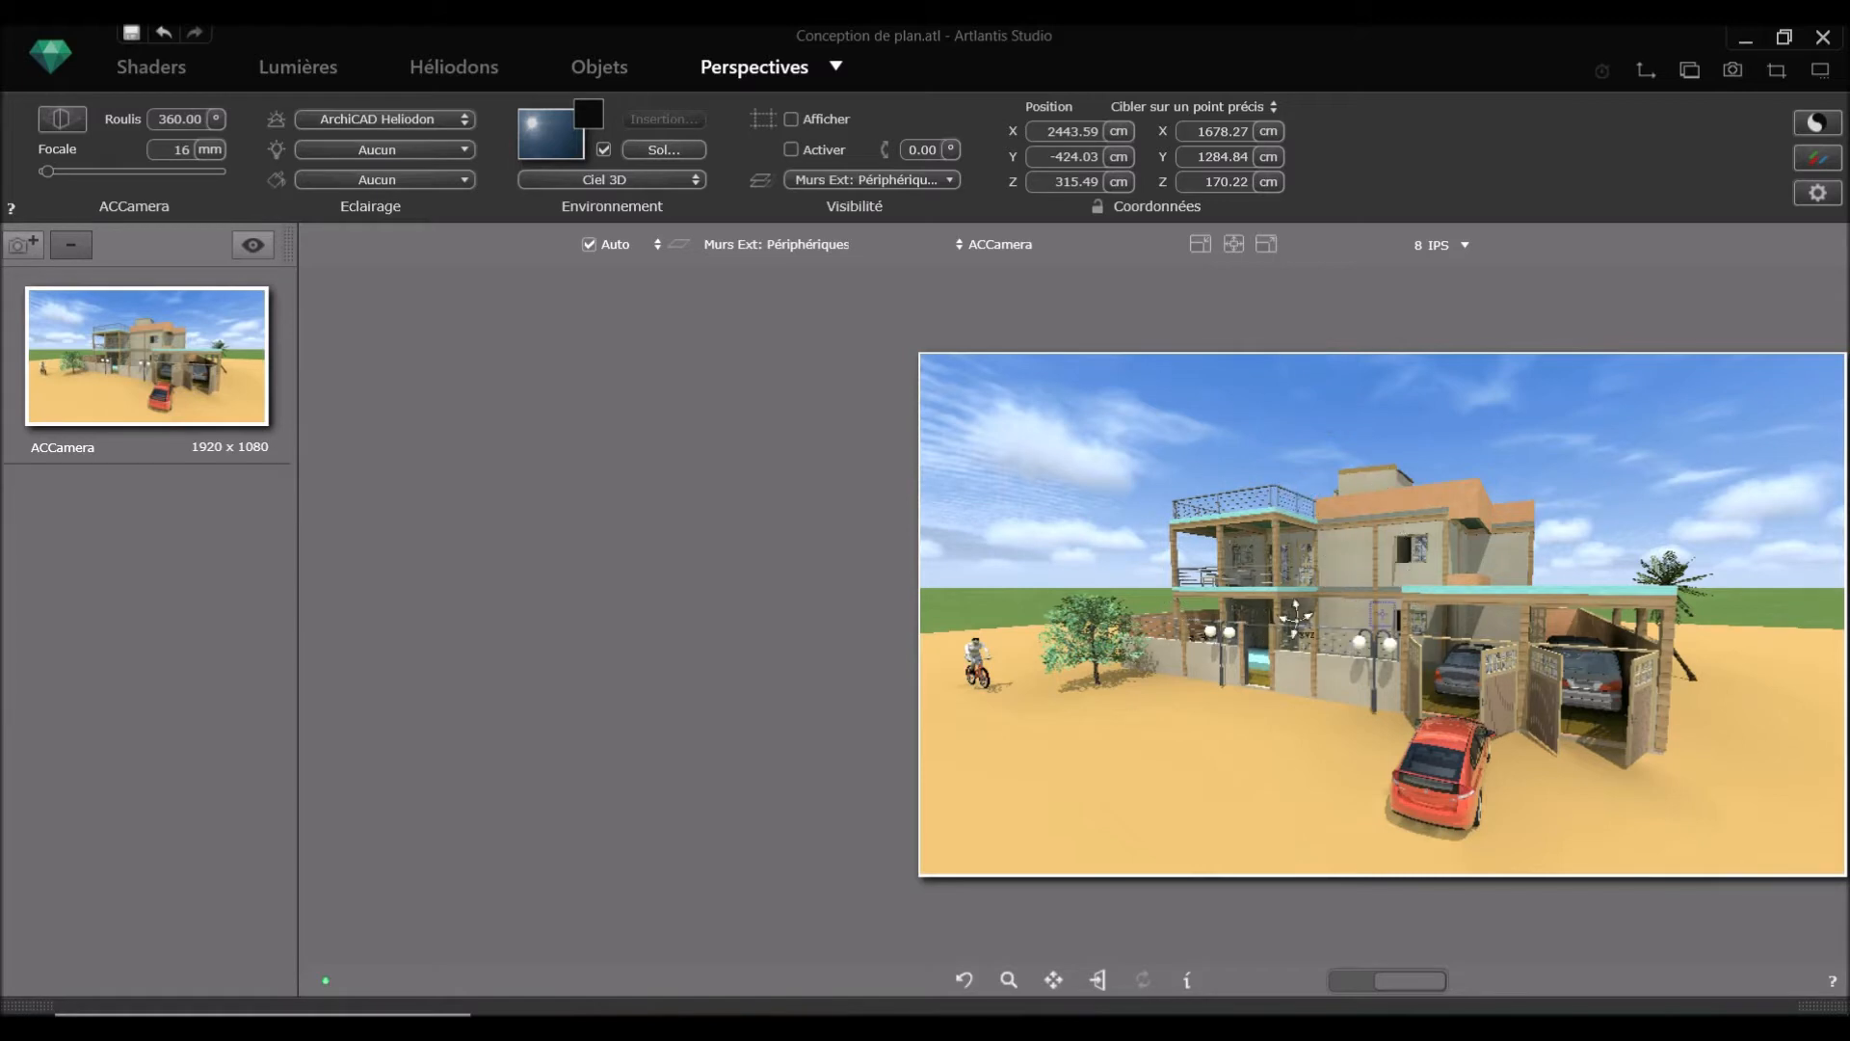
{"action": "left_click", "coordinate": [1275, 535]}
{"action": "left_click", "coordinate": [16, 254]}
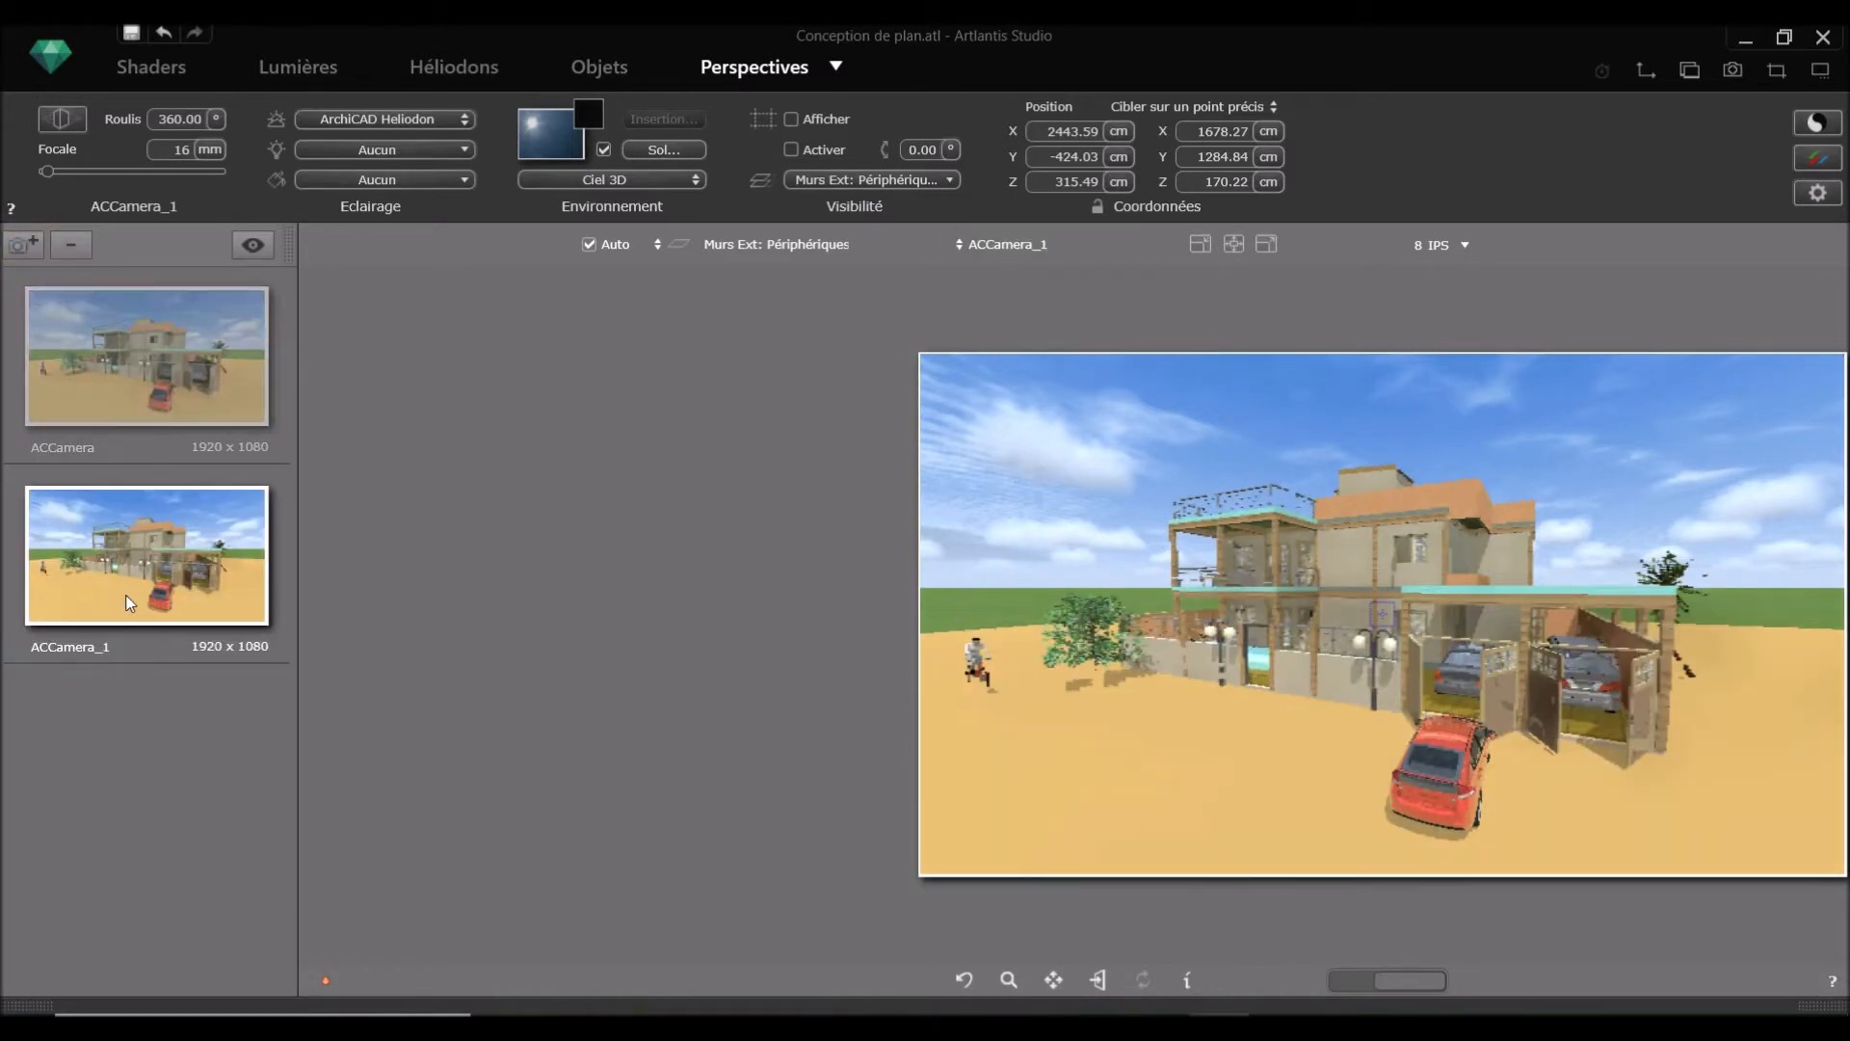
{"action": "left_click", "coordinate": [148, 539]}
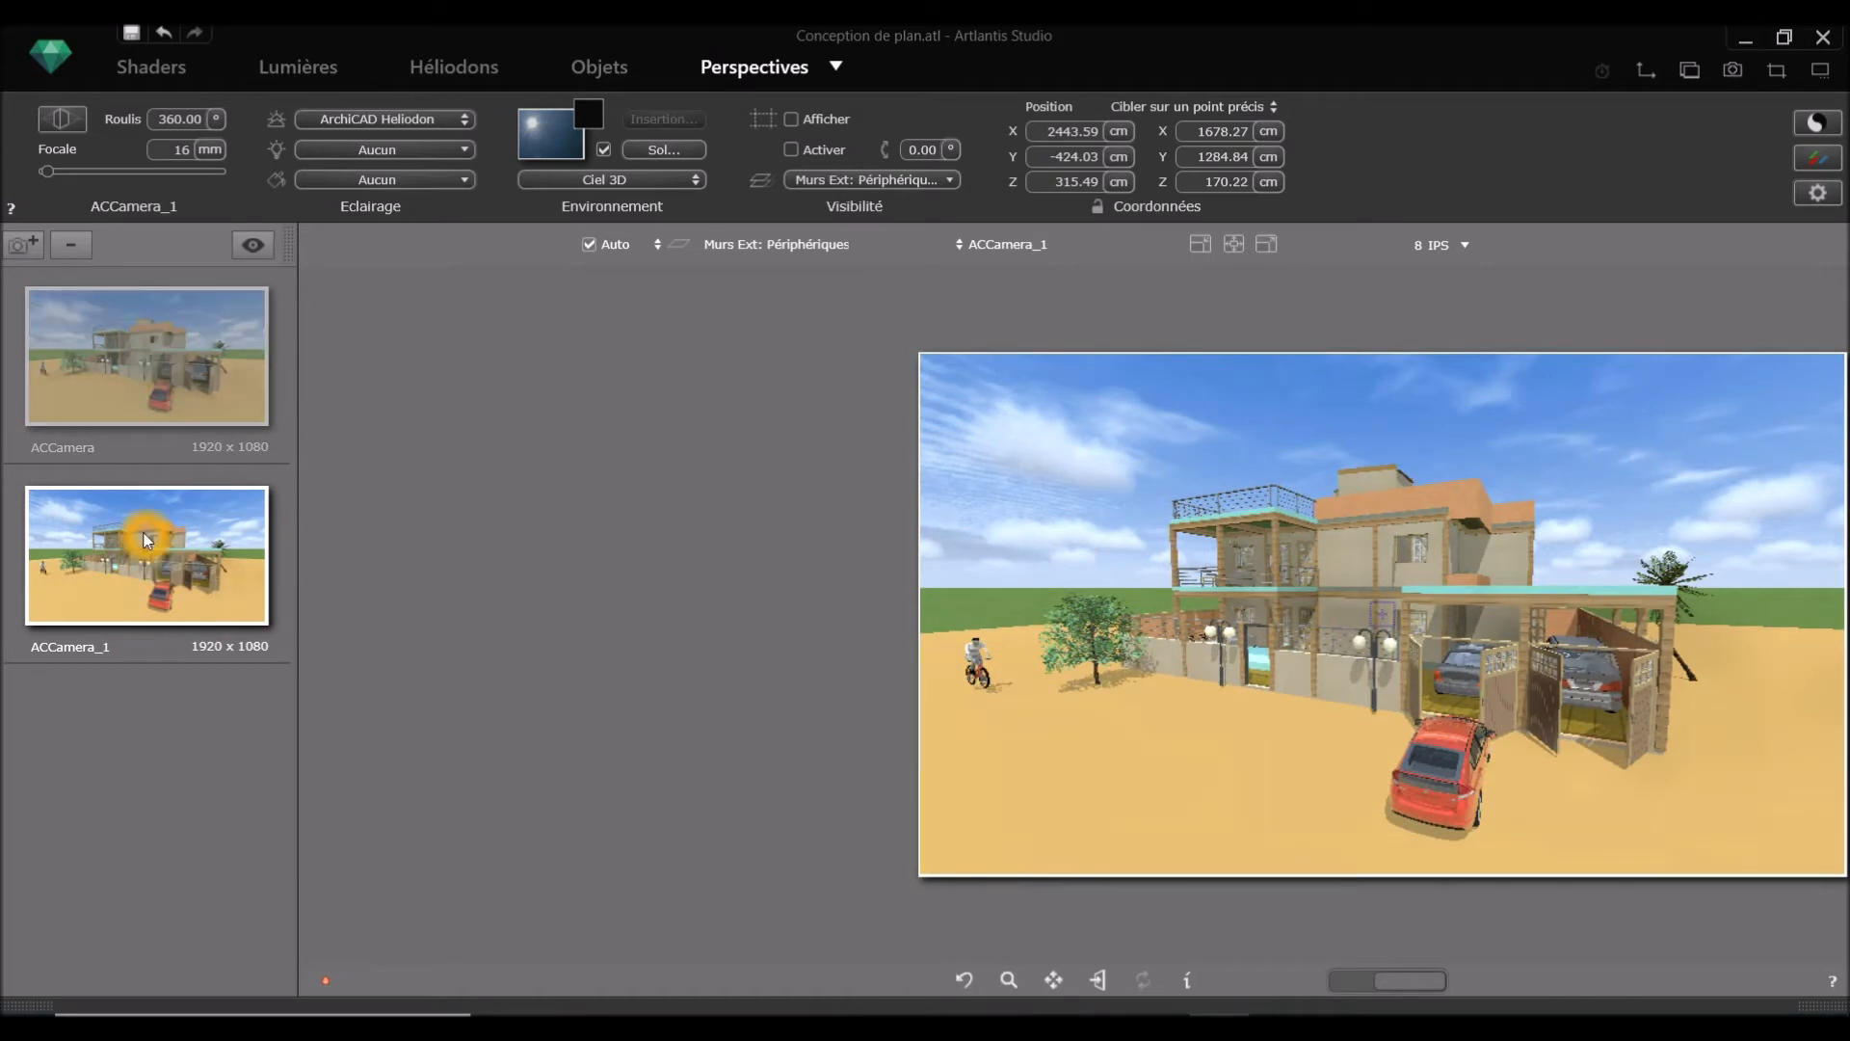
{"action": "left_click", "coordinate": [174, 385]}
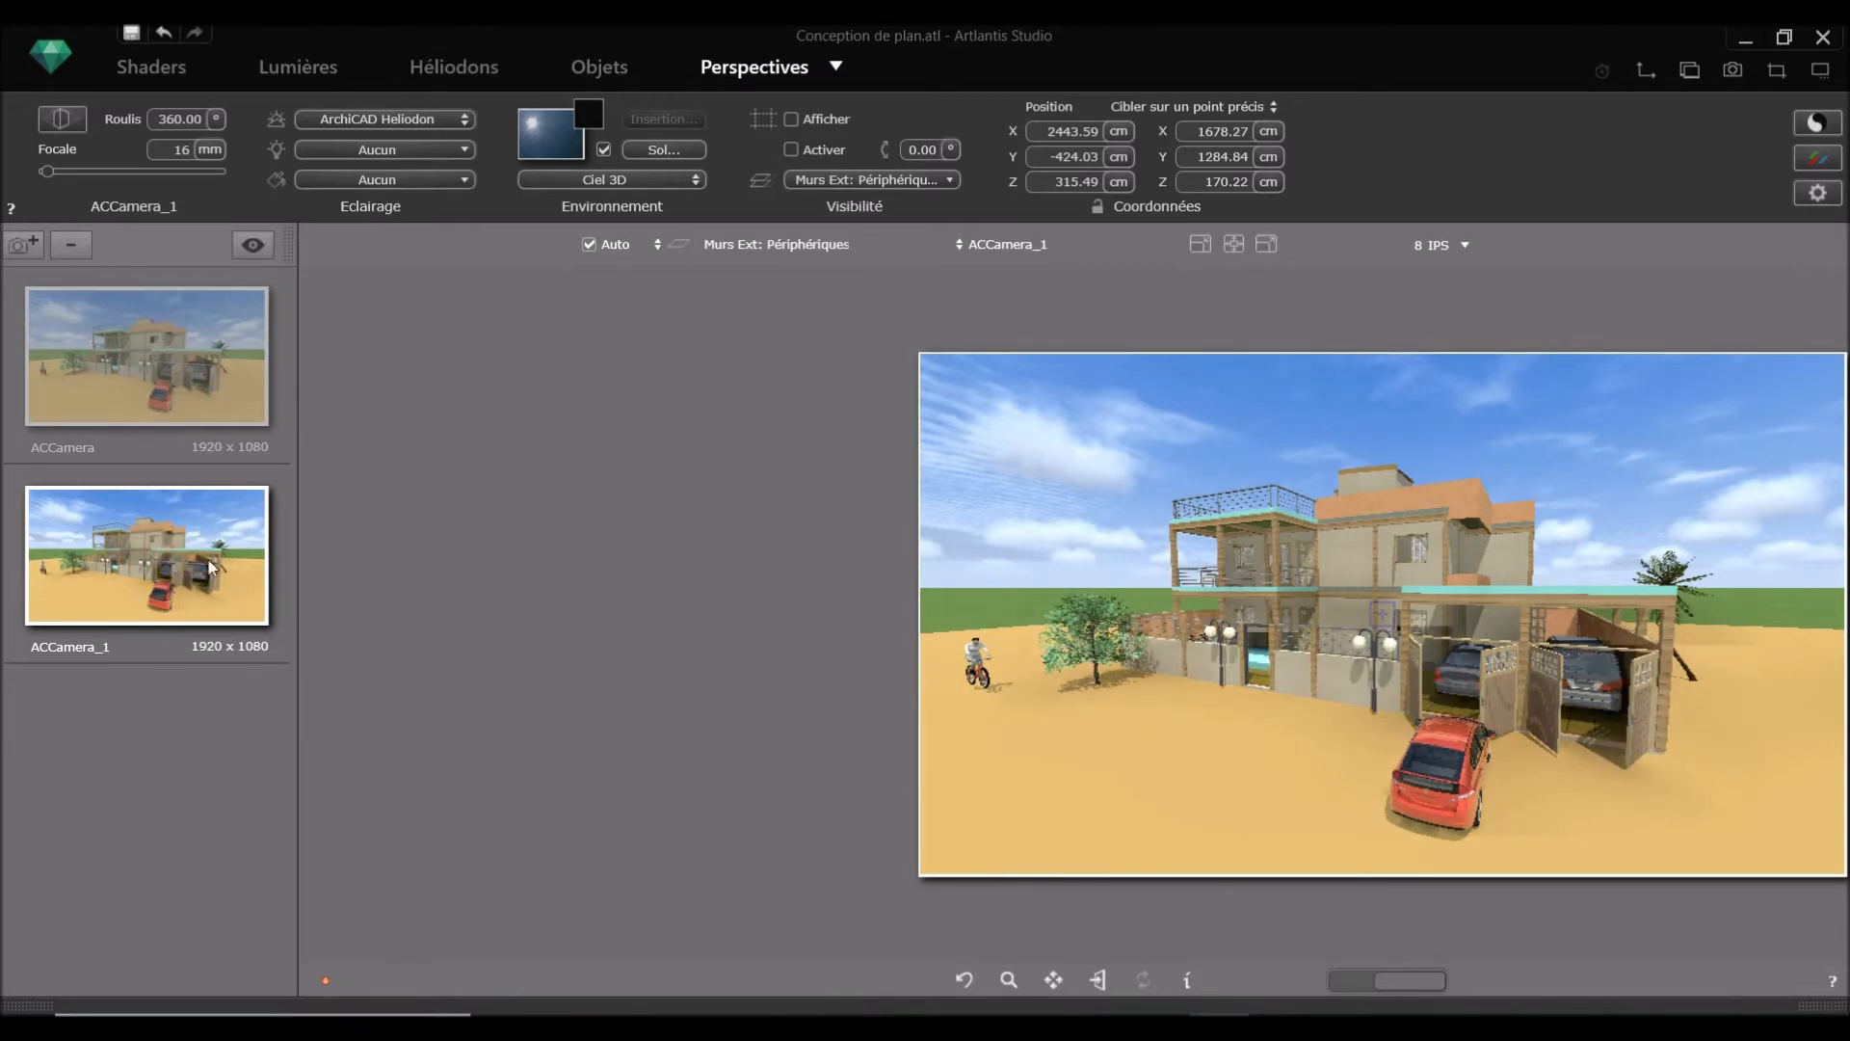
Step: Orbit the ACCamera_1 viewpoint to the balcony side of the house, at about X 590, Y -221, Z 485 cm
{"action": "left_click", "coordinate": [1199, 639]}
{"action": "left_click_drag", "start_coordinate": [1200, 639], "coordinate": [1640, 590]}
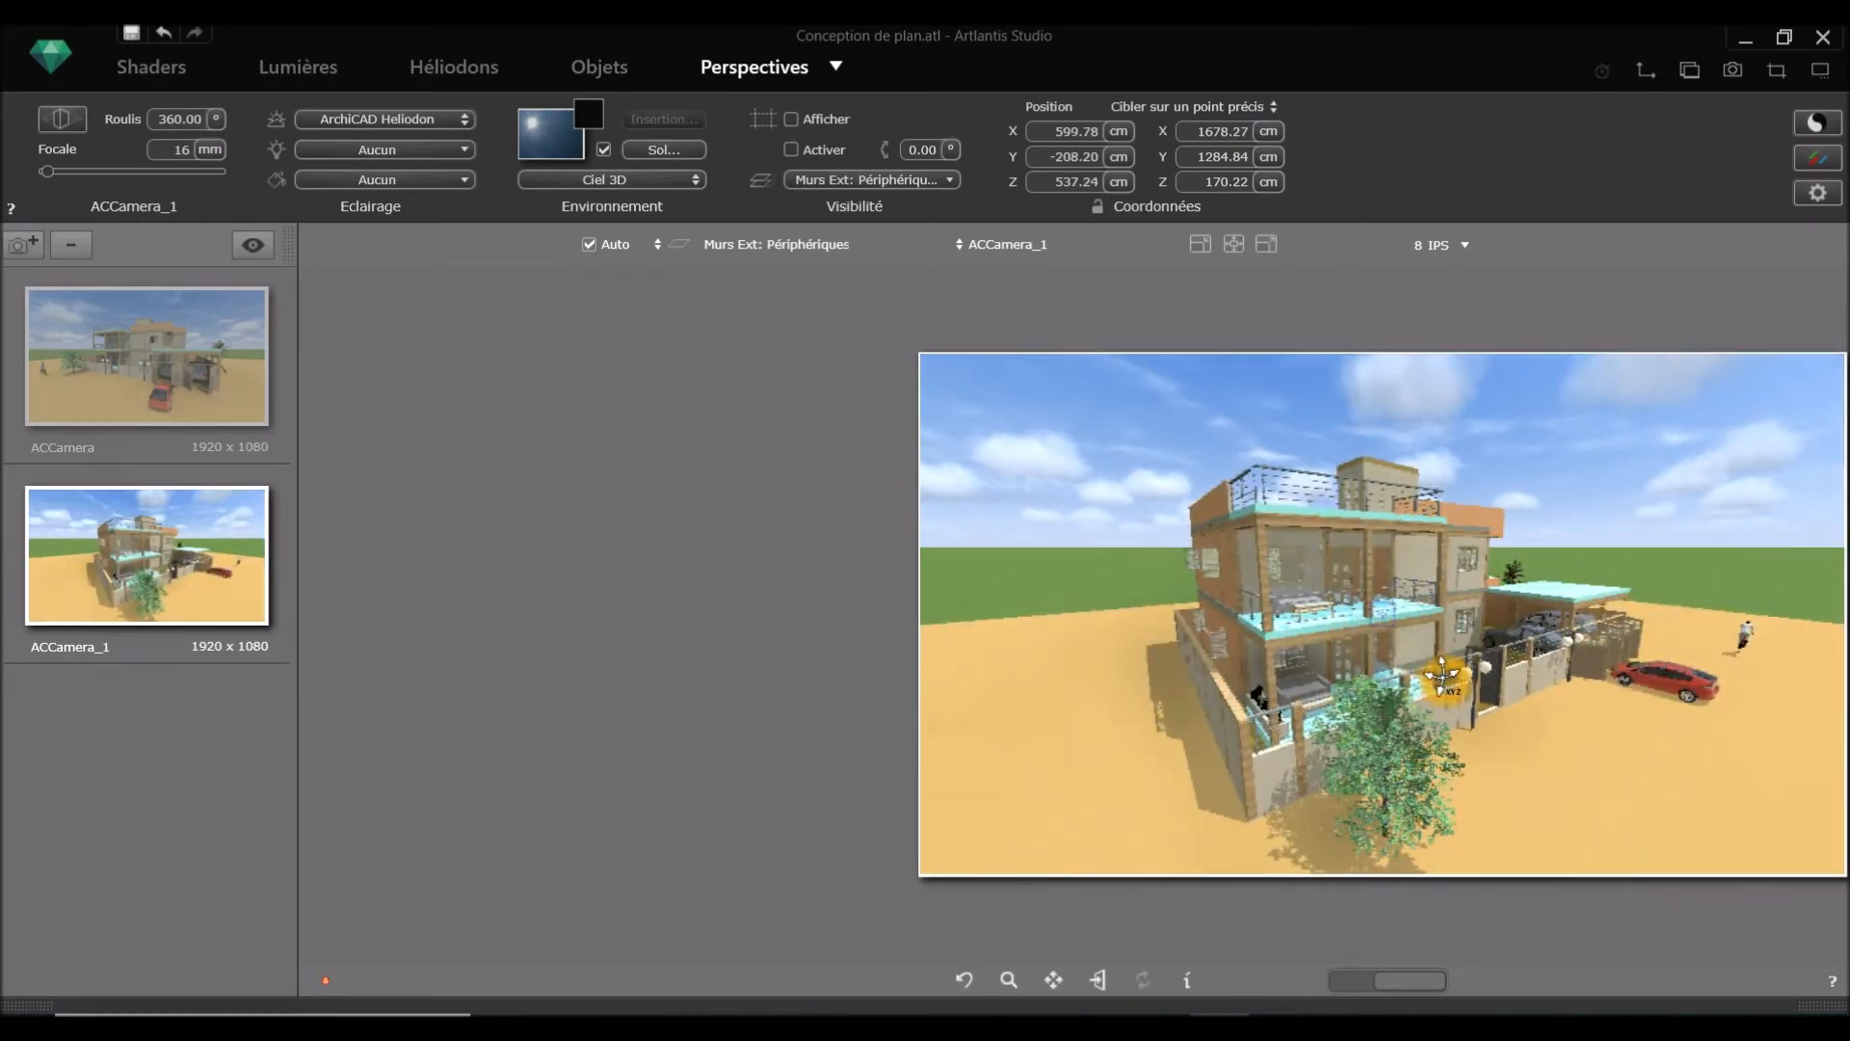
{"action": "left_click_drag", "start_coordinate": [1388, 657], "coordinate": [1385, 664]}
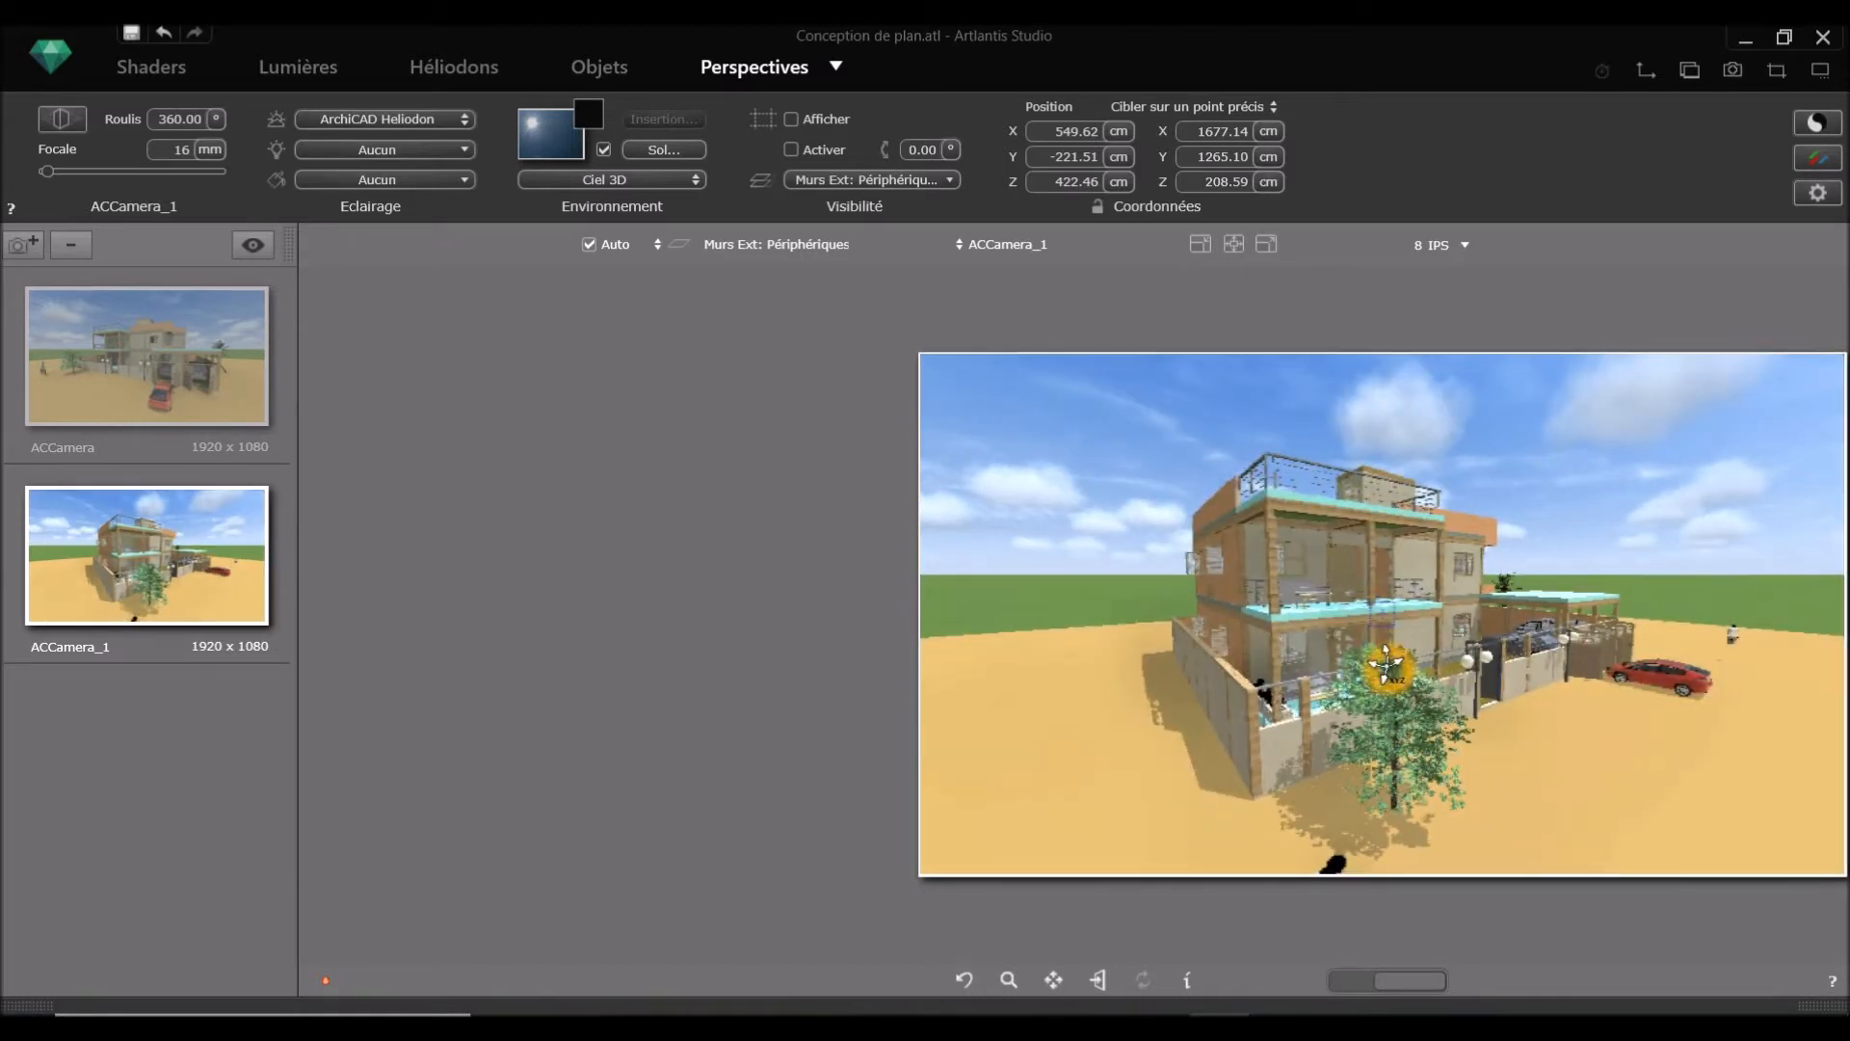
{"action": "left_click_drag", "start_coordinate": [1363, 686], "coordinate": [1345, 698]}
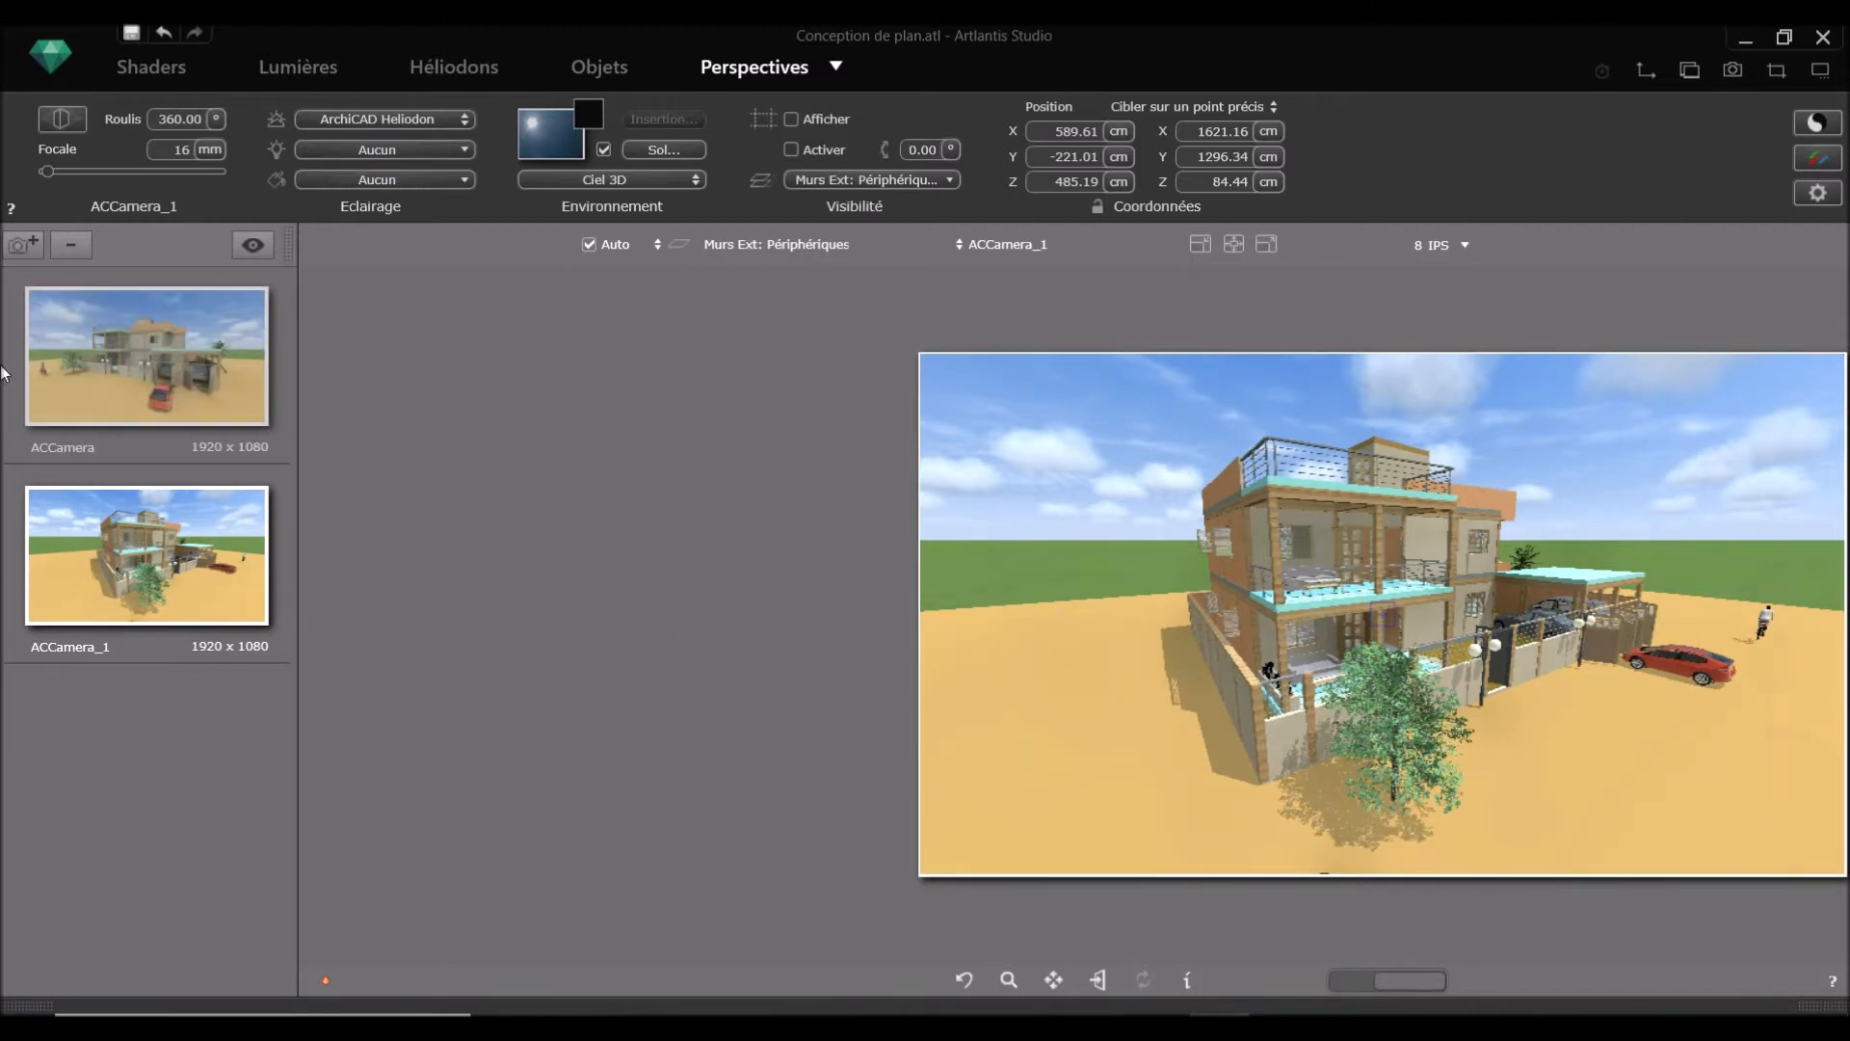
Step: Duplicate the ACCamera_1 perspective and swing the copy's viewpoint to a high, distant position overlooking the whole plot
{"action": "left_click", "coordinate": [21, 242]}
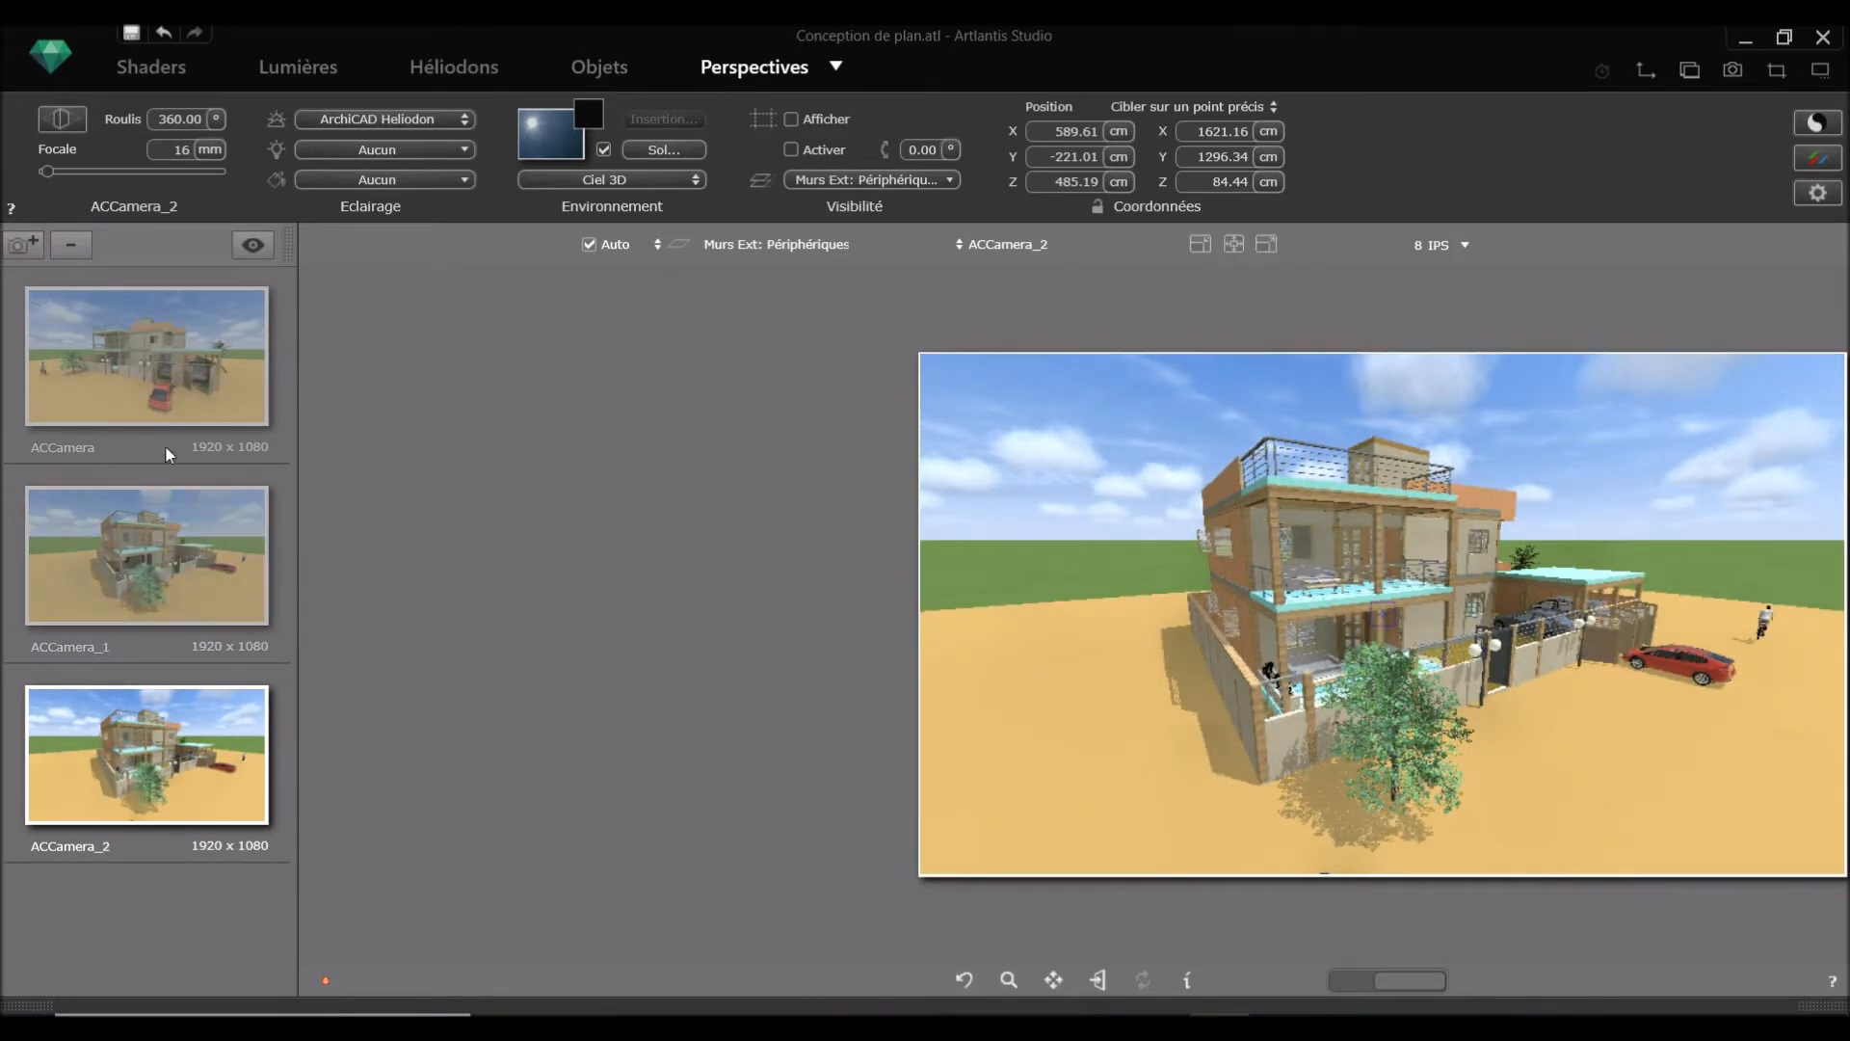
{"action": "left_click", "coordinate": [85, 310]}
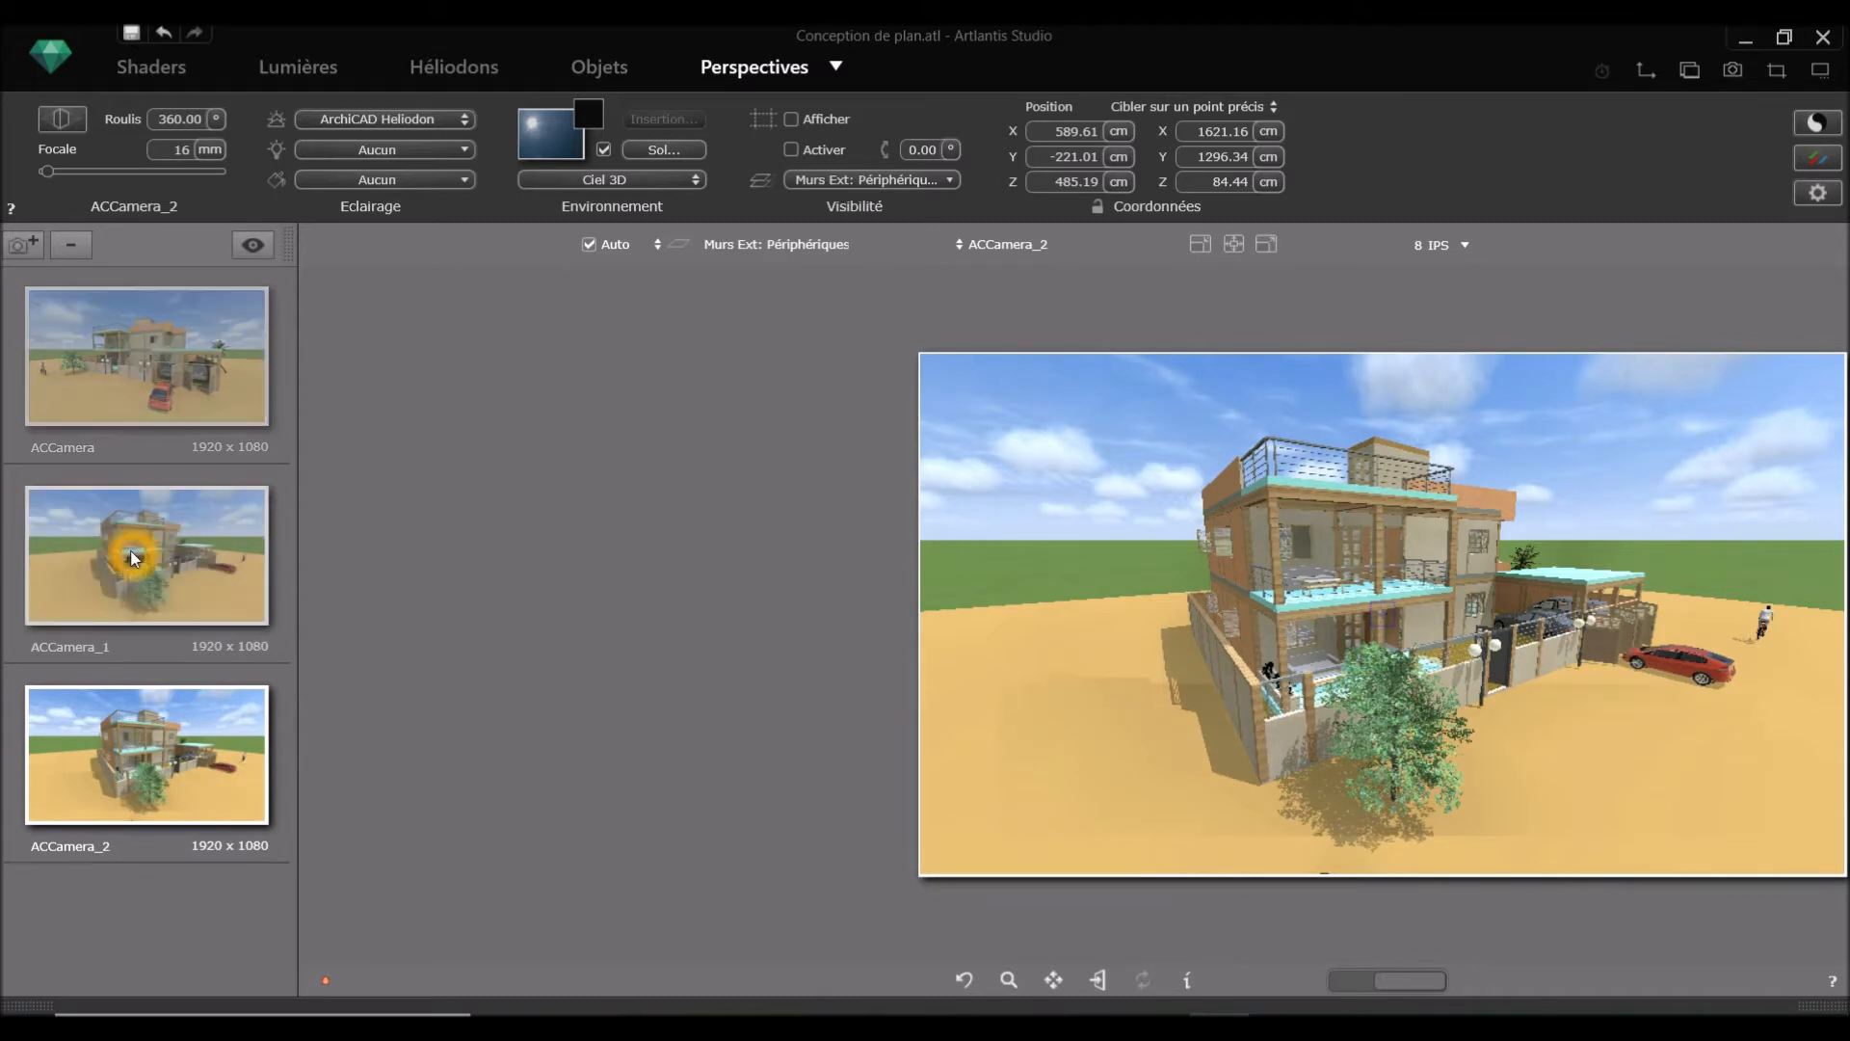
{"action": "left_click_drag", "start_coordinate": [1040, 854], "coordinate": [1305, 591]}
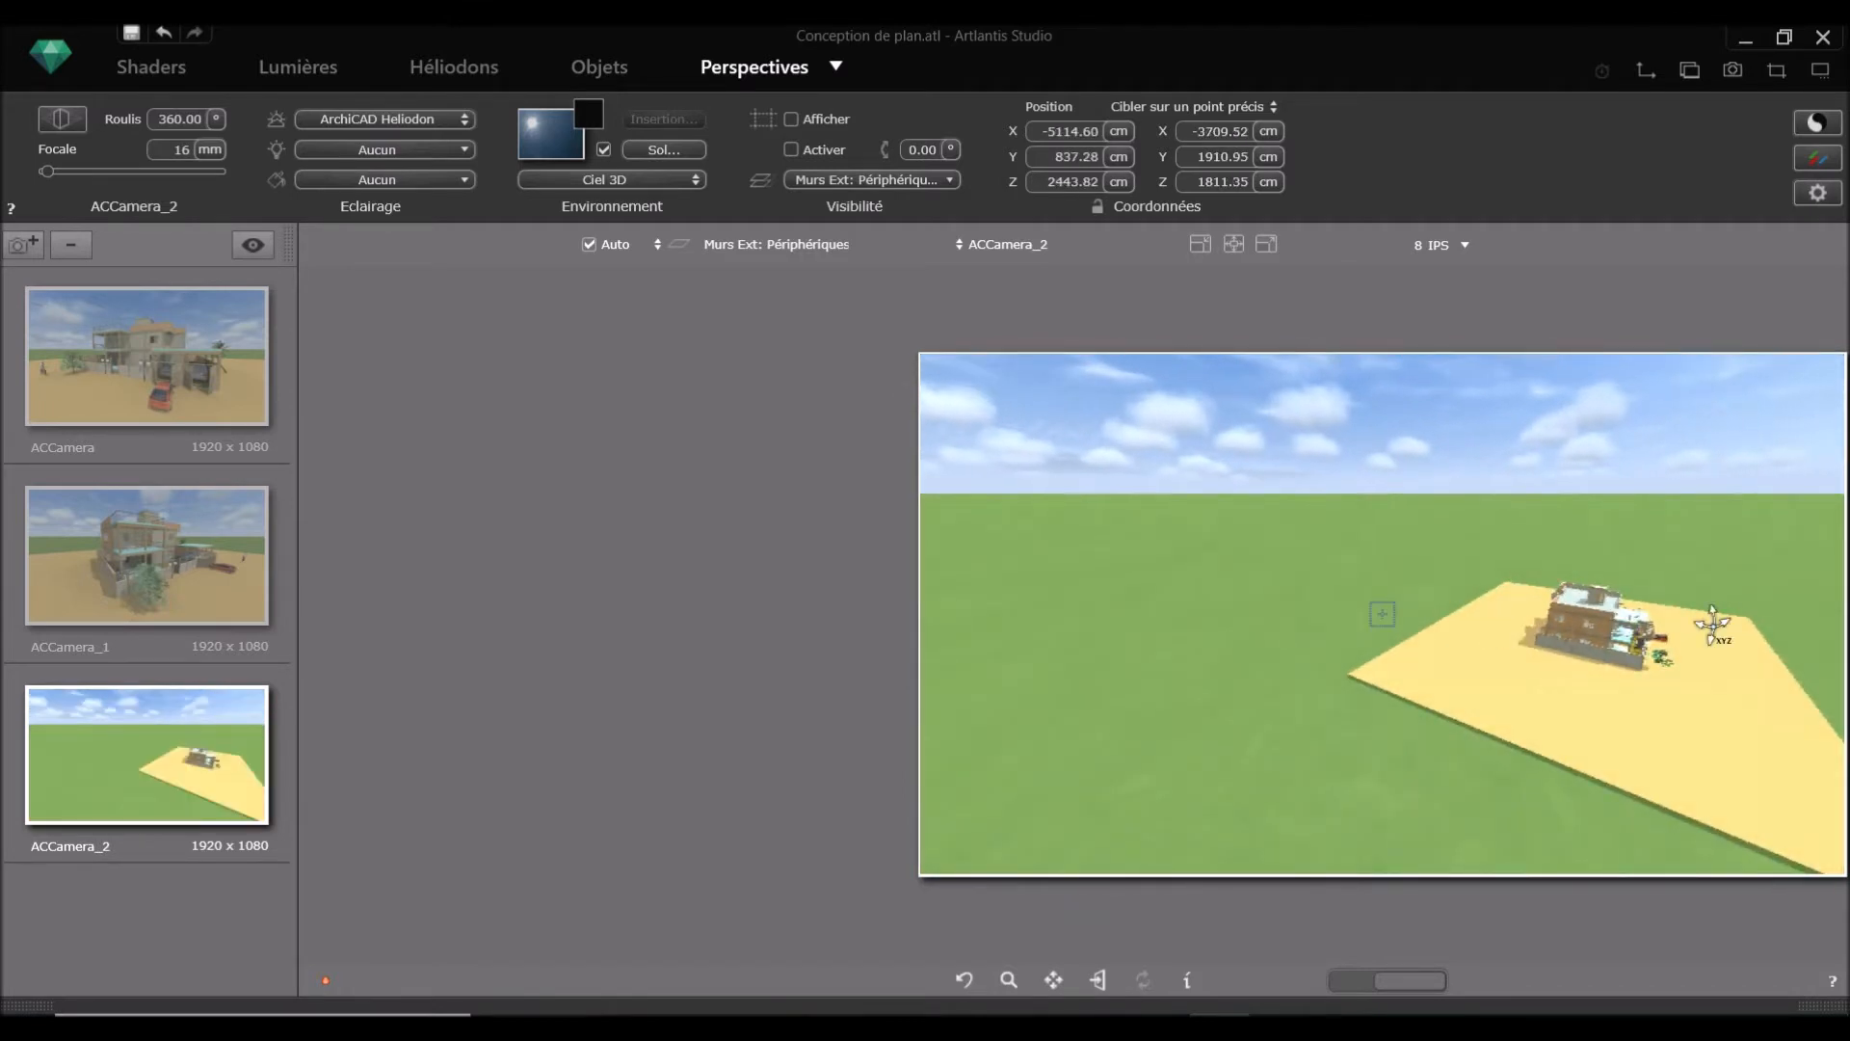
{"action": "left_click_drag", "start_coordinate": [1758, 662], "coordinate": [1688, 622]}
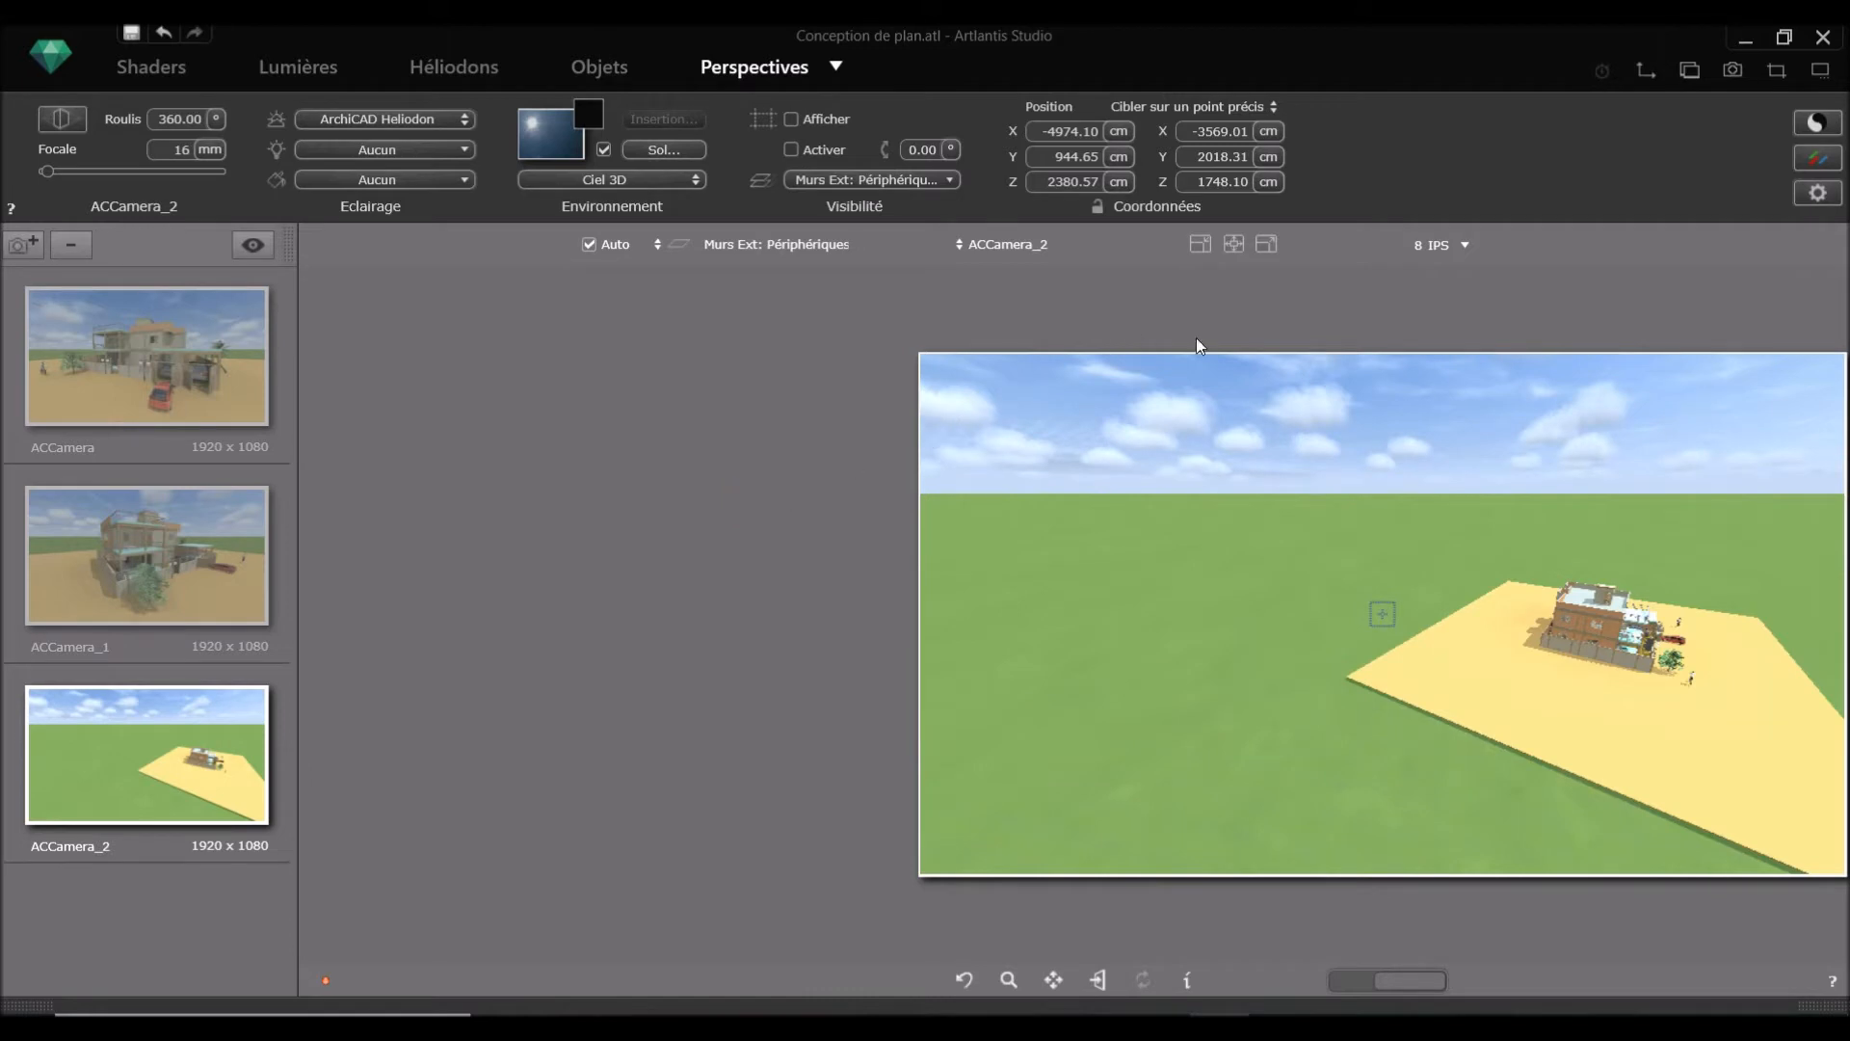
Step: Open the 2D view and move the ACCamera_2 viewpoint onto the plot beside the house, at about X -326, Y 1158 cm
{"action": "left_click", "coordinate": [1644, 85]}
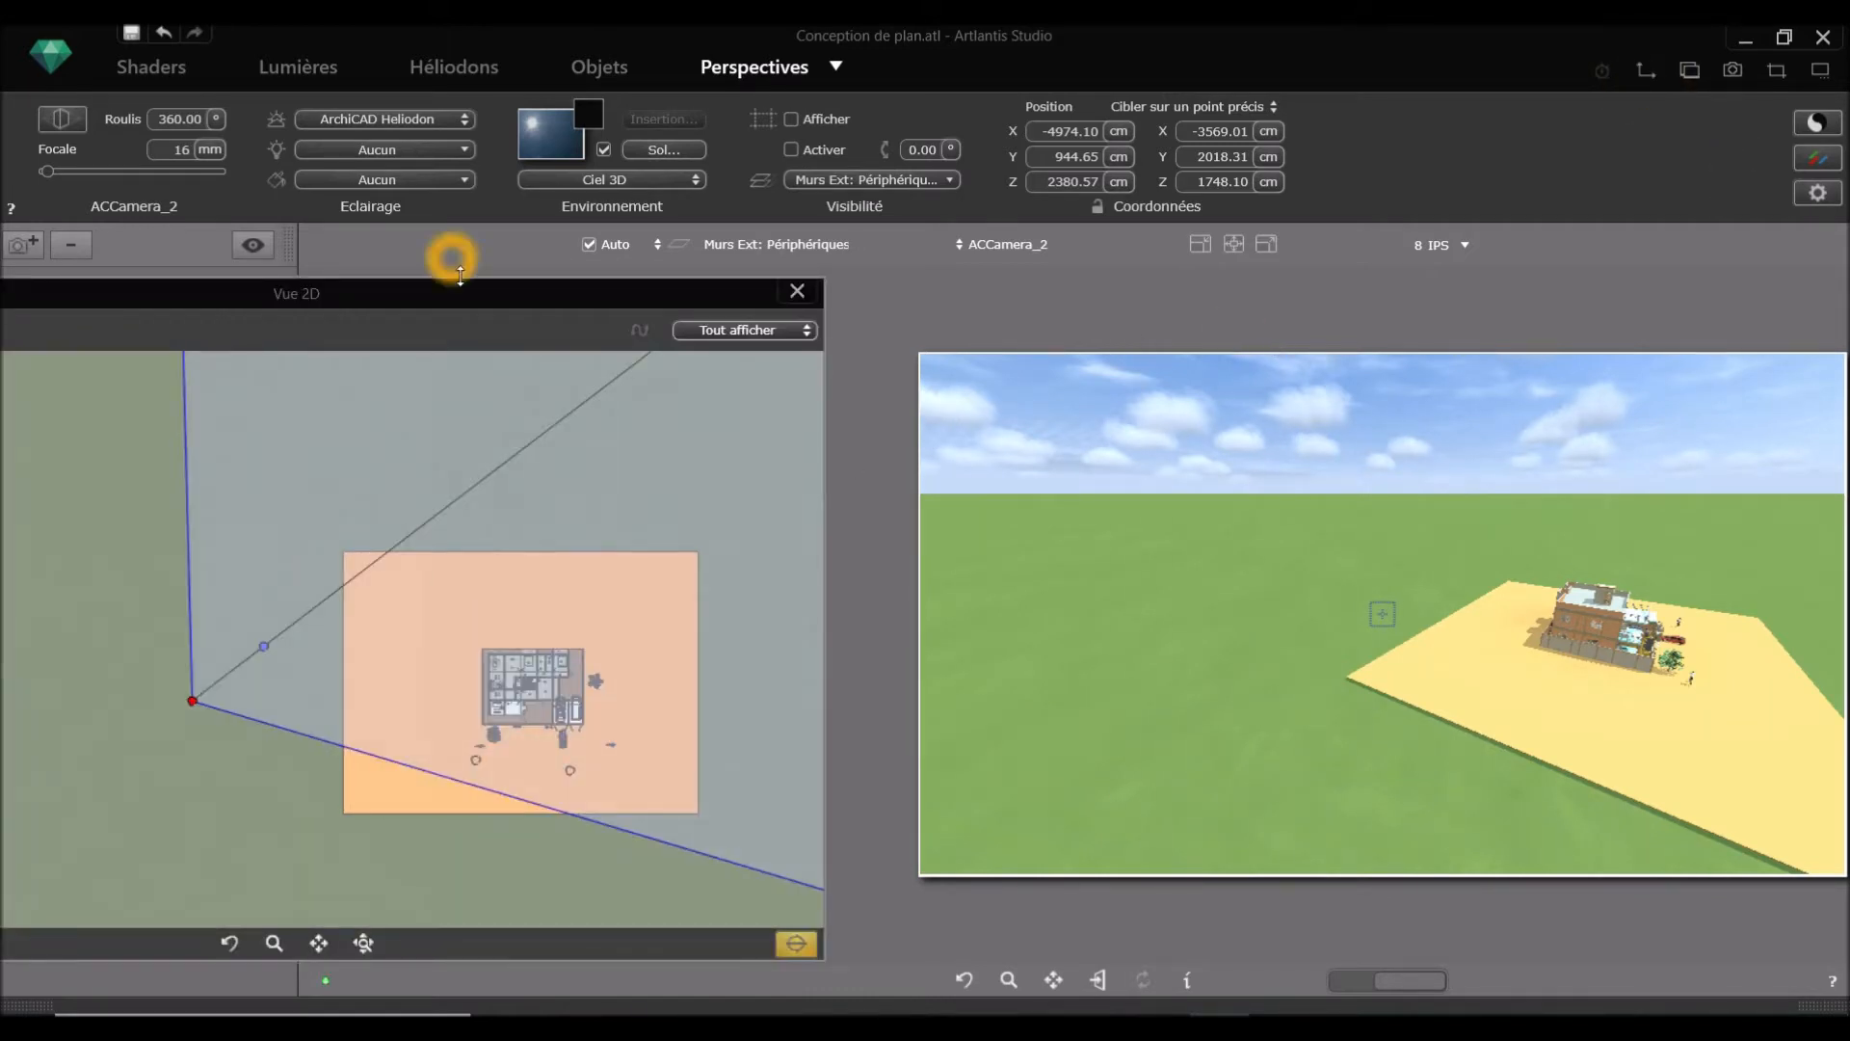
{"action": "left_click_drag", "start_coordinate": [467, 293], "coordinate": [1011, 266]}
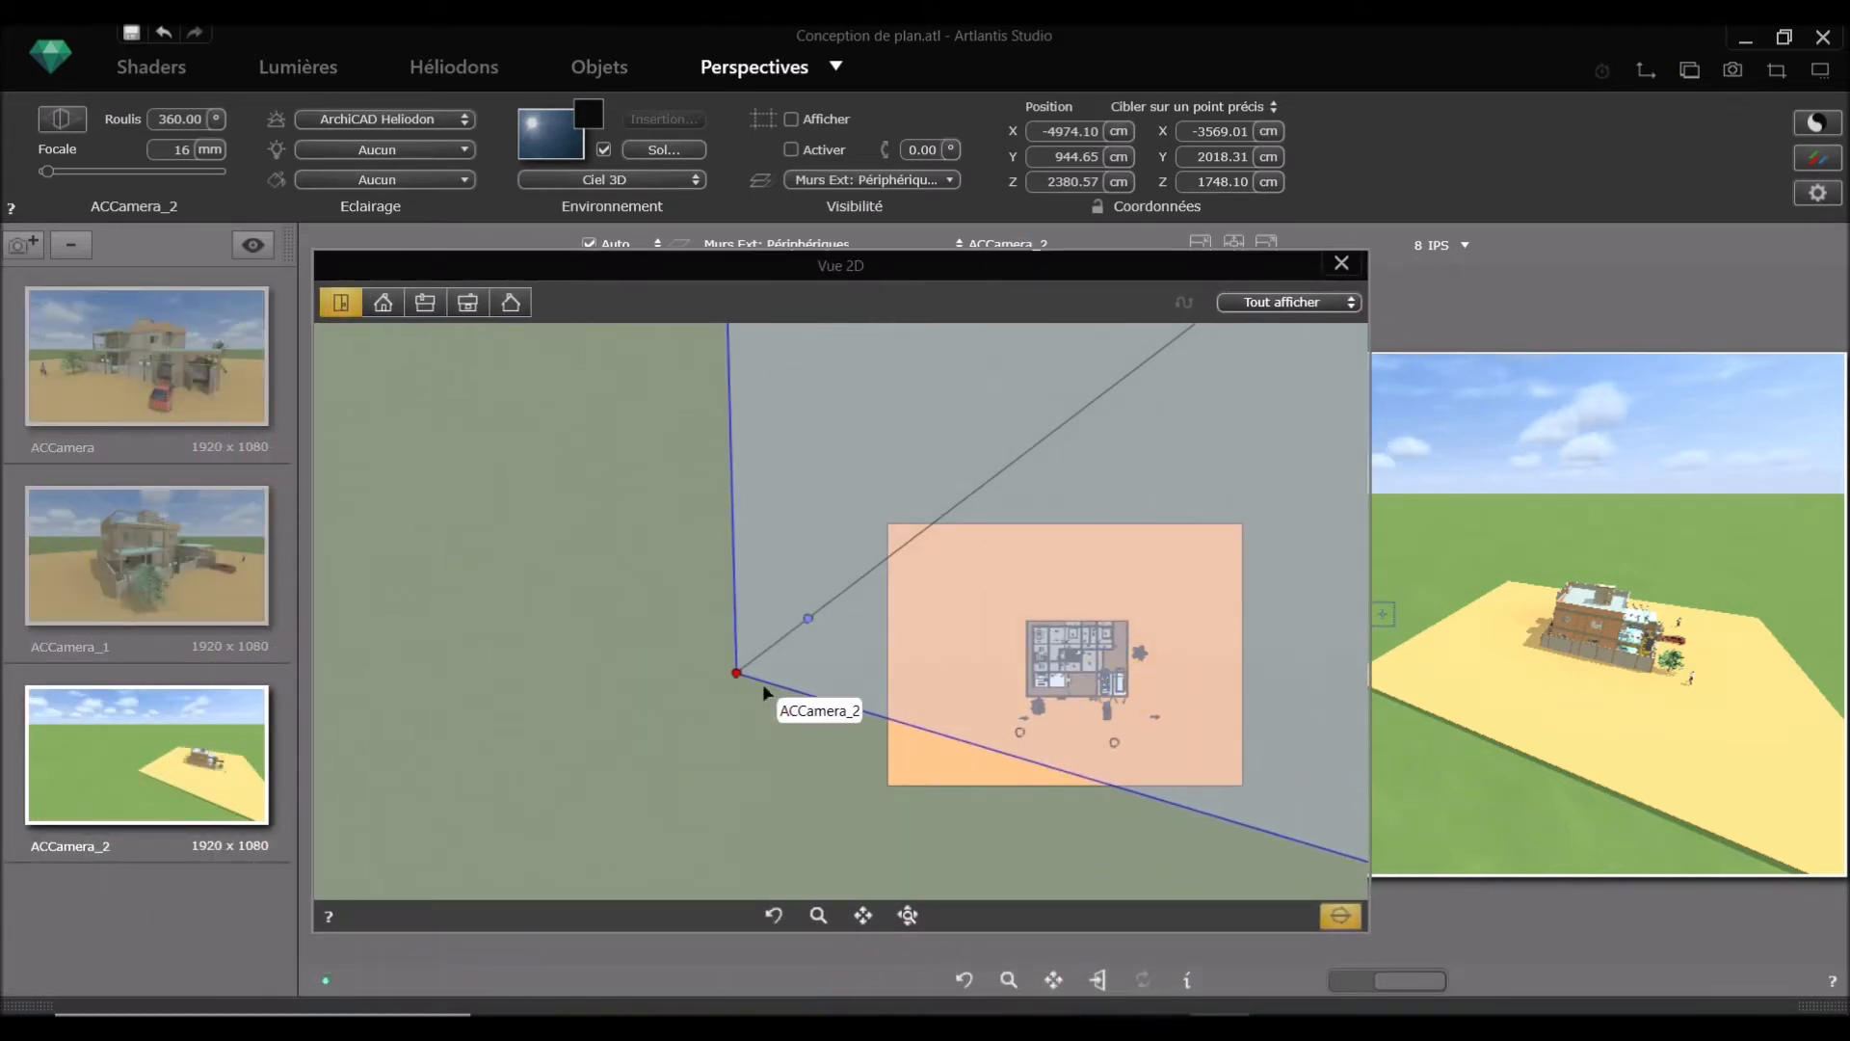
{"action": "left_click", "coordinate": [778, 649]}
{"action": "left_click_drag", "start_coordinate": [778, 649], "coordinate": [1015, 636]}
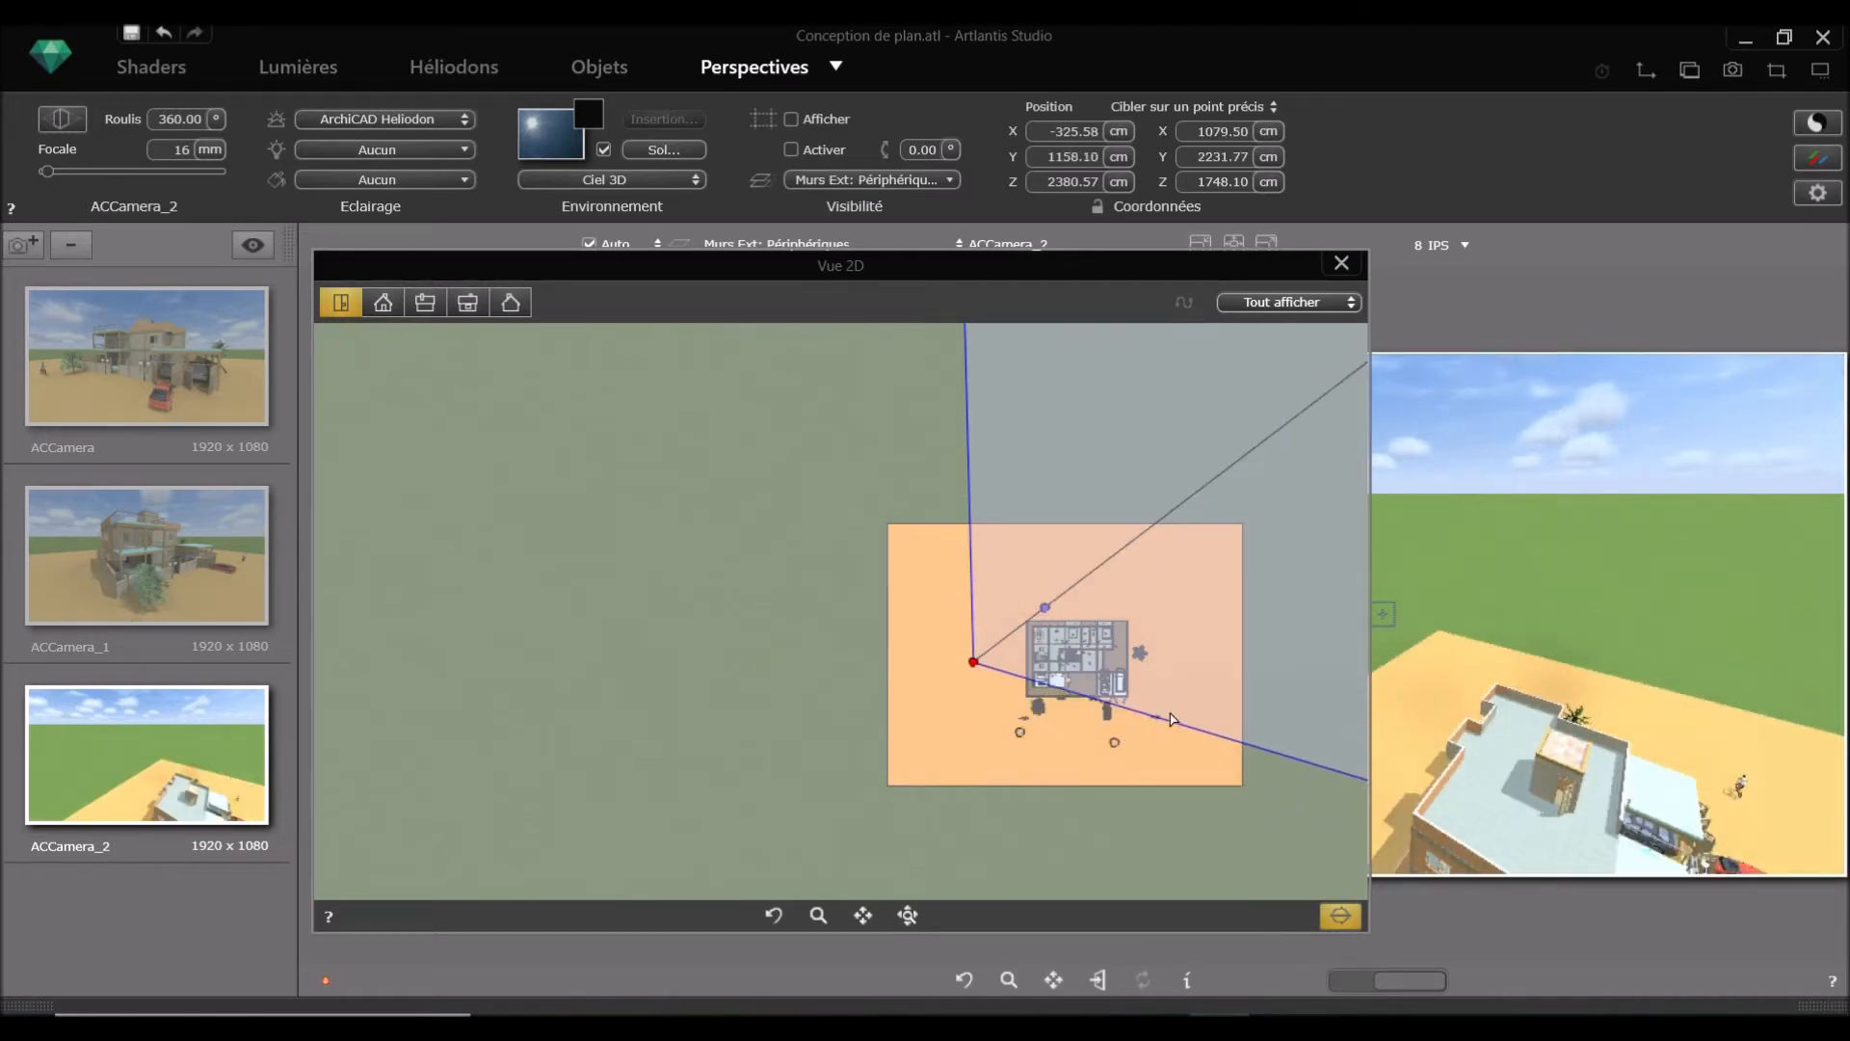
Step: Aim ACCamera_2 at the house in the 2D plan and adjust its viewing cone to an 18 mm focal length
{"action": "left_click_drag", "start_coordinate": [1171, 723], "coordinate": [1174, 753]}
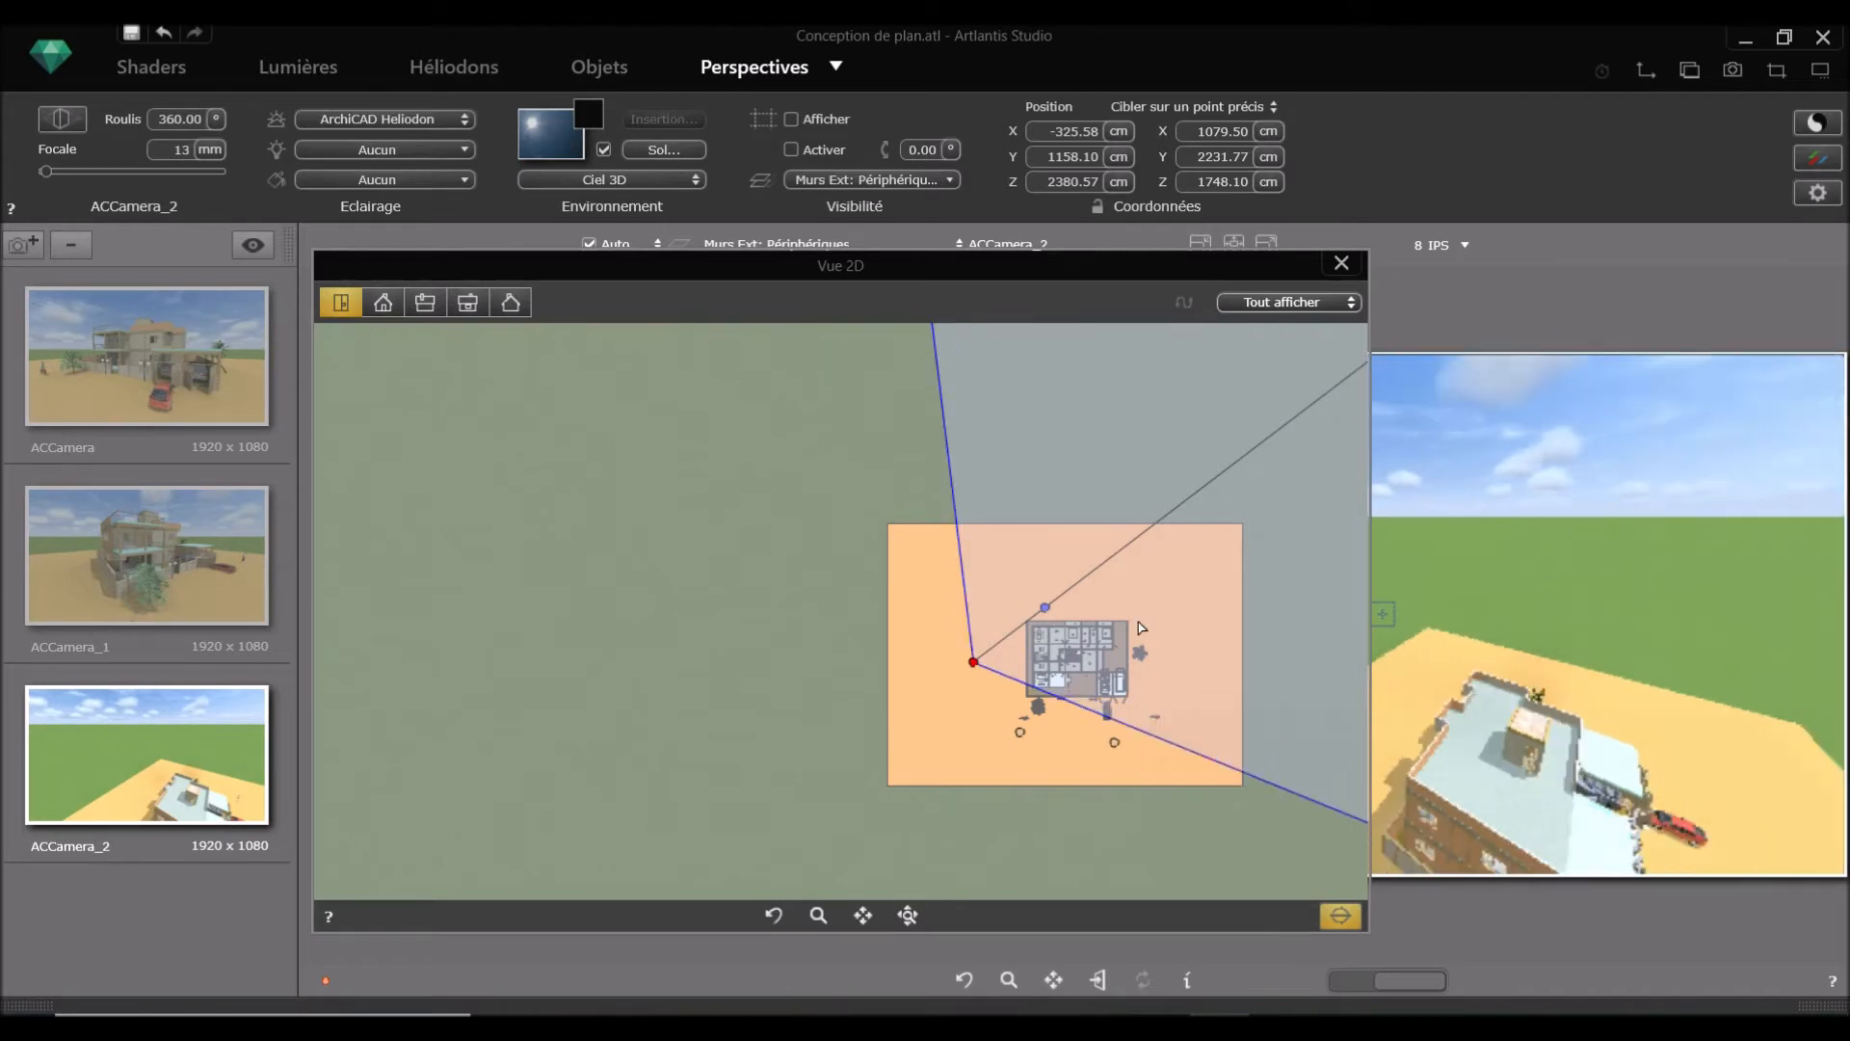
{"action": "left_click_drag", "start_coordinate": [1049, 609], "coordinate": [1062, 669]}
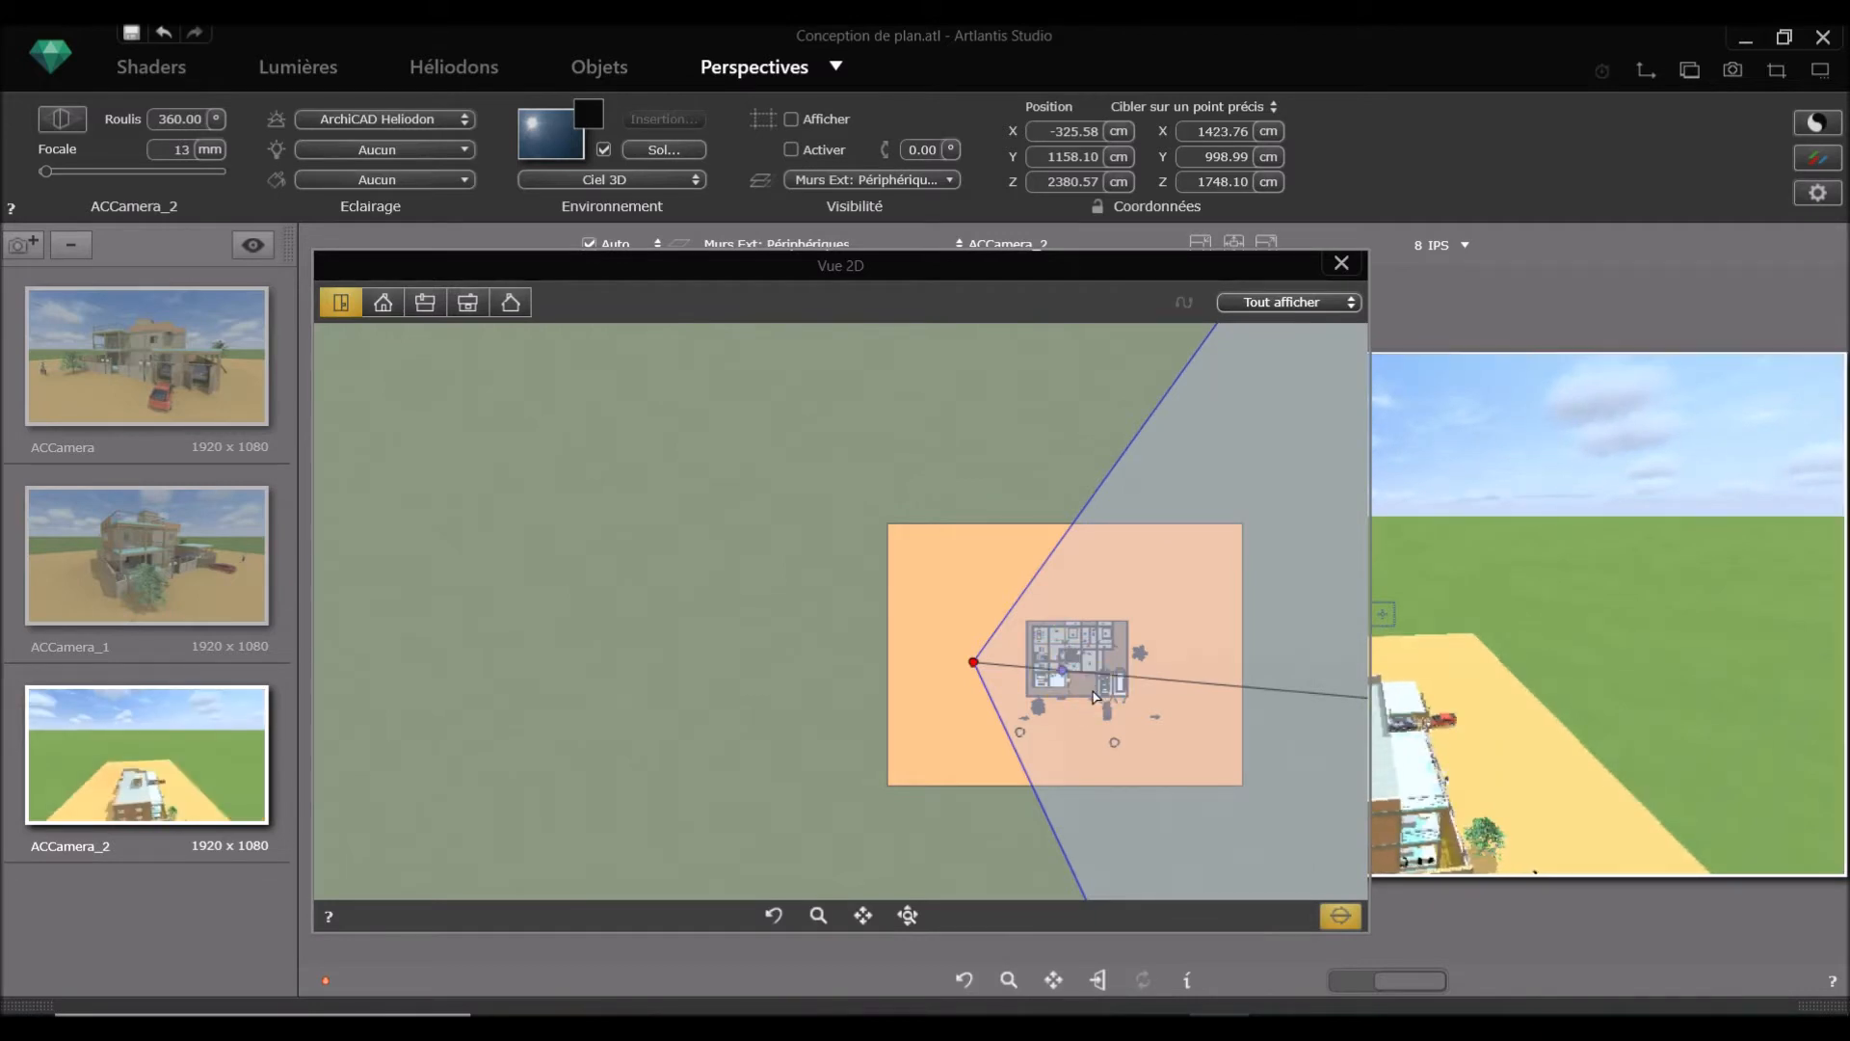
{"action": "mouse_move", "coordinate": [1087, 523]}
{"action": "left_mouse_down"}
{"action": "mouse_move", "coordinate": [1108, 582]}
{"action": "mouse_move", "coordinate": [1094, 550]}
{"action": "left_mouse_up"}
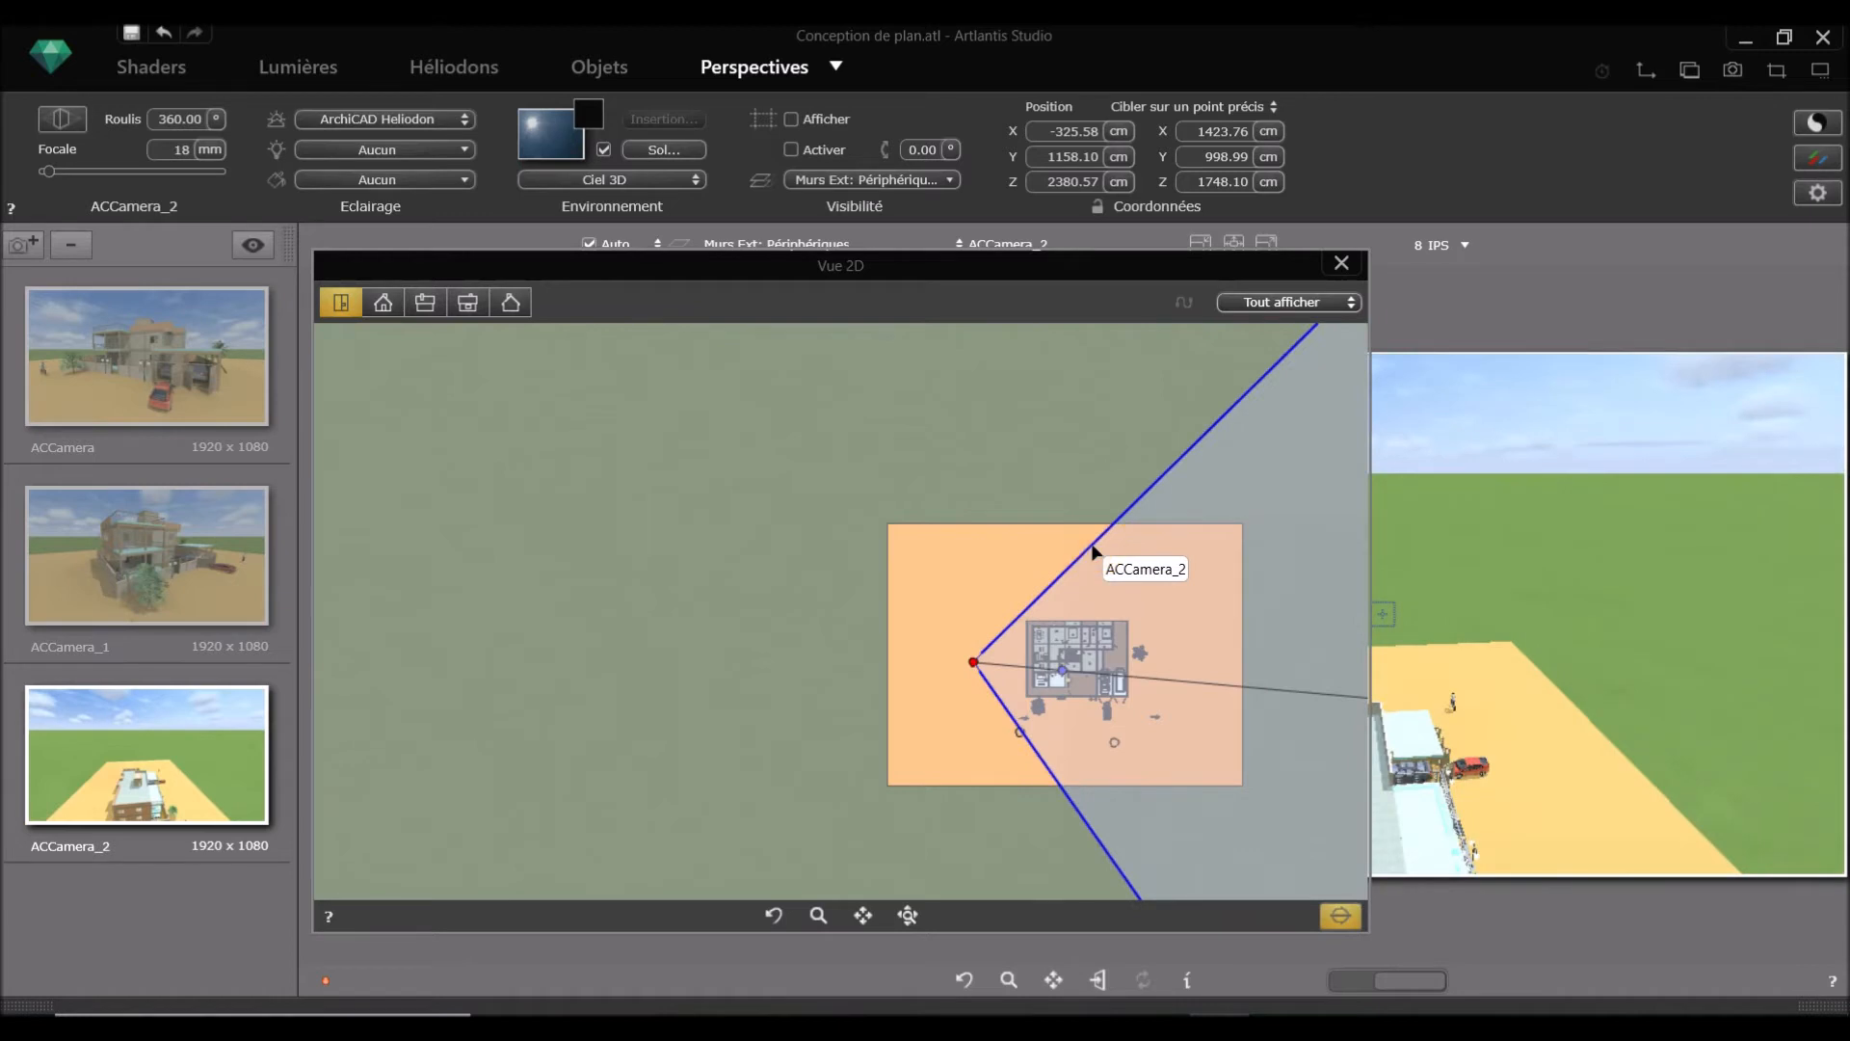
Step: Lower ACCamera_2 in the perspective preview to about Z 481 cm so it faces the orange side facade
{"action": "left_click_drag", "start_coordinate": [1513, 626], "coordinate": [1506, 634]}
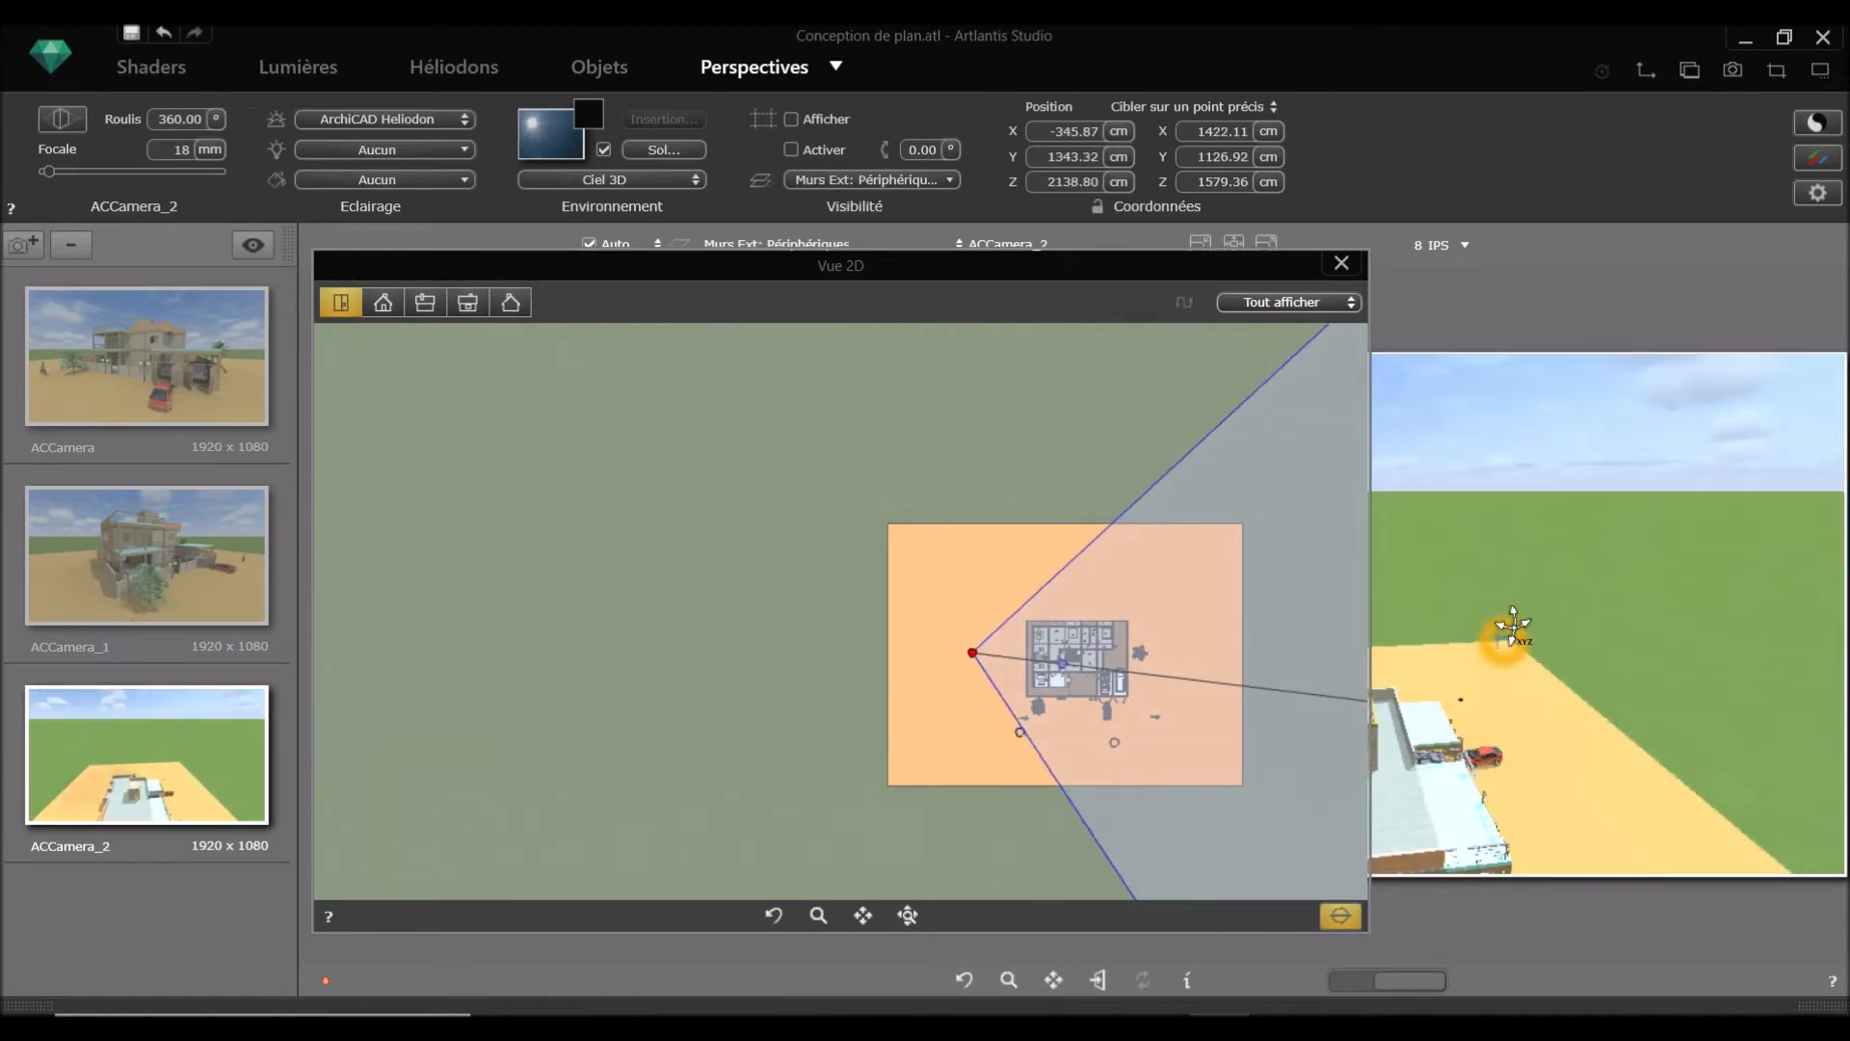
{"action": "left_click_drag", "start_coordinate": [1062, 263], "coordinate": [863, 805]}
{"action": "left_click_drag", "start_coordinate": [1320, 733], "coordinate": [1147, 688]}
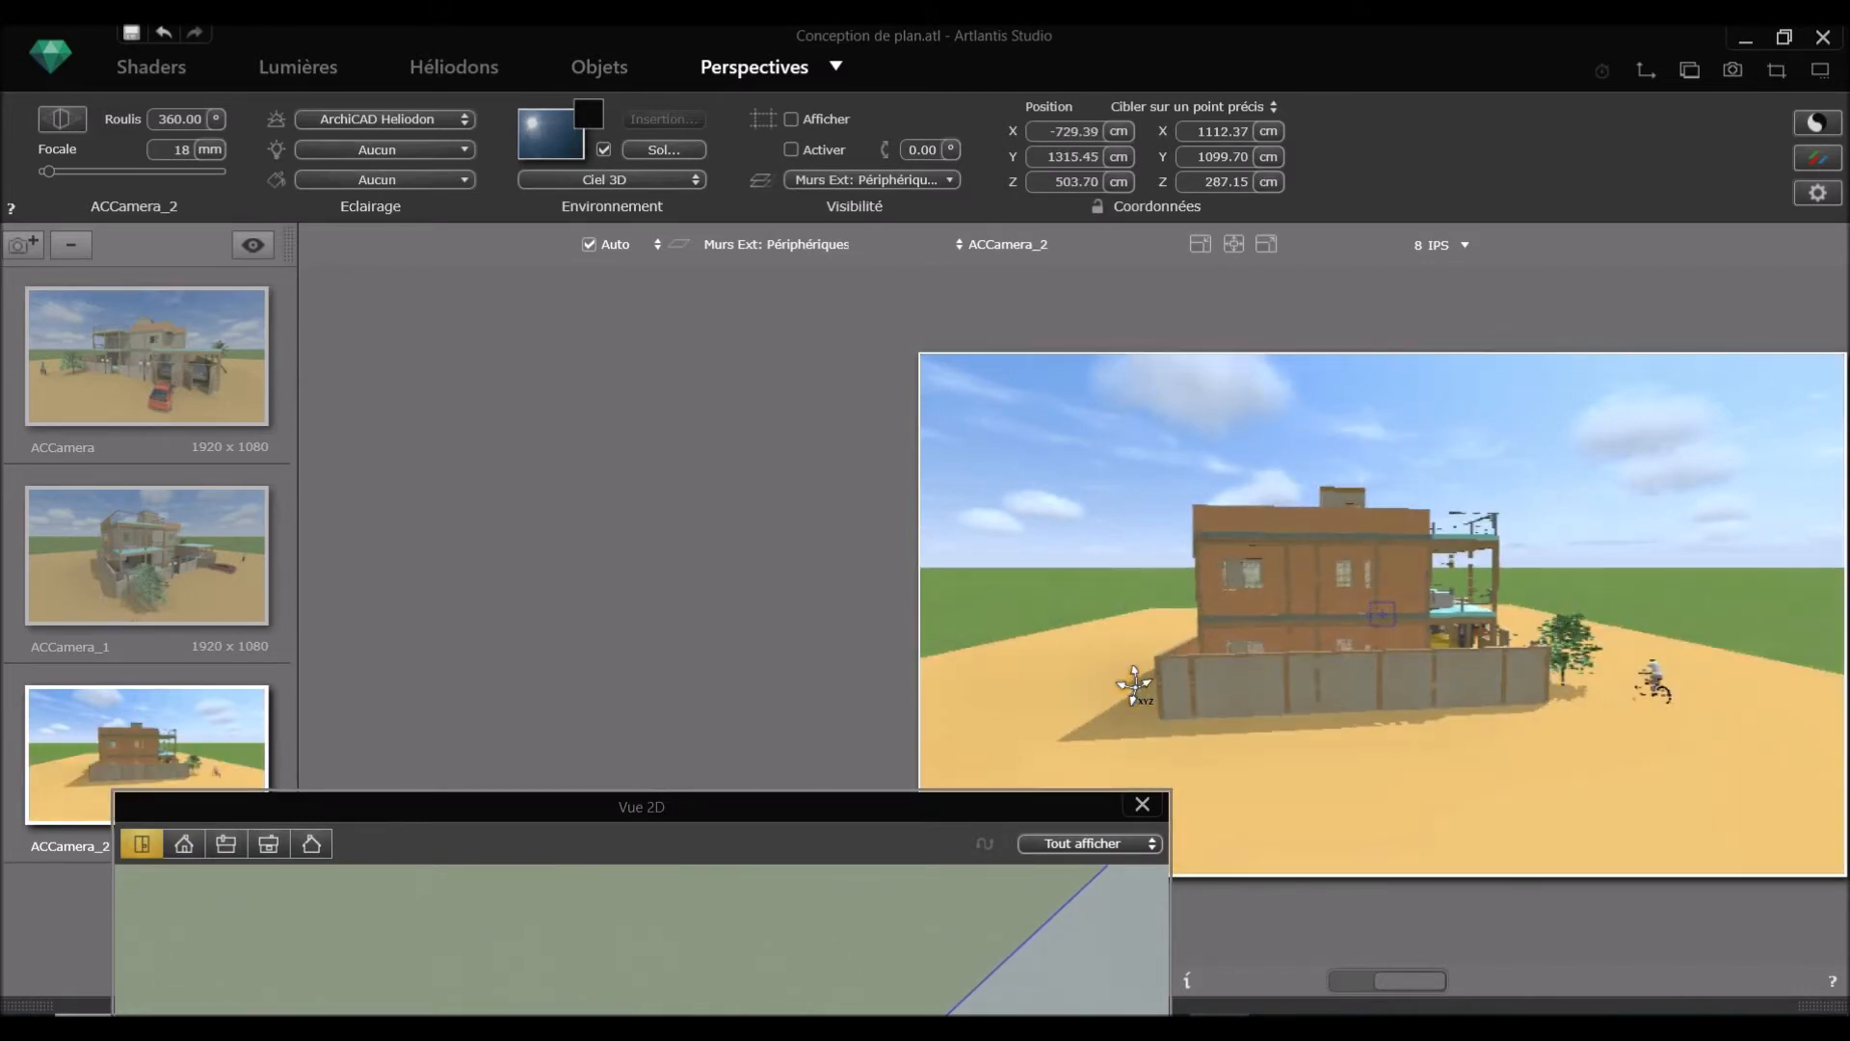
{"action": "left_click_drag", "start_coordinate": [1095, 655], "coordinate": [1209, 696]}
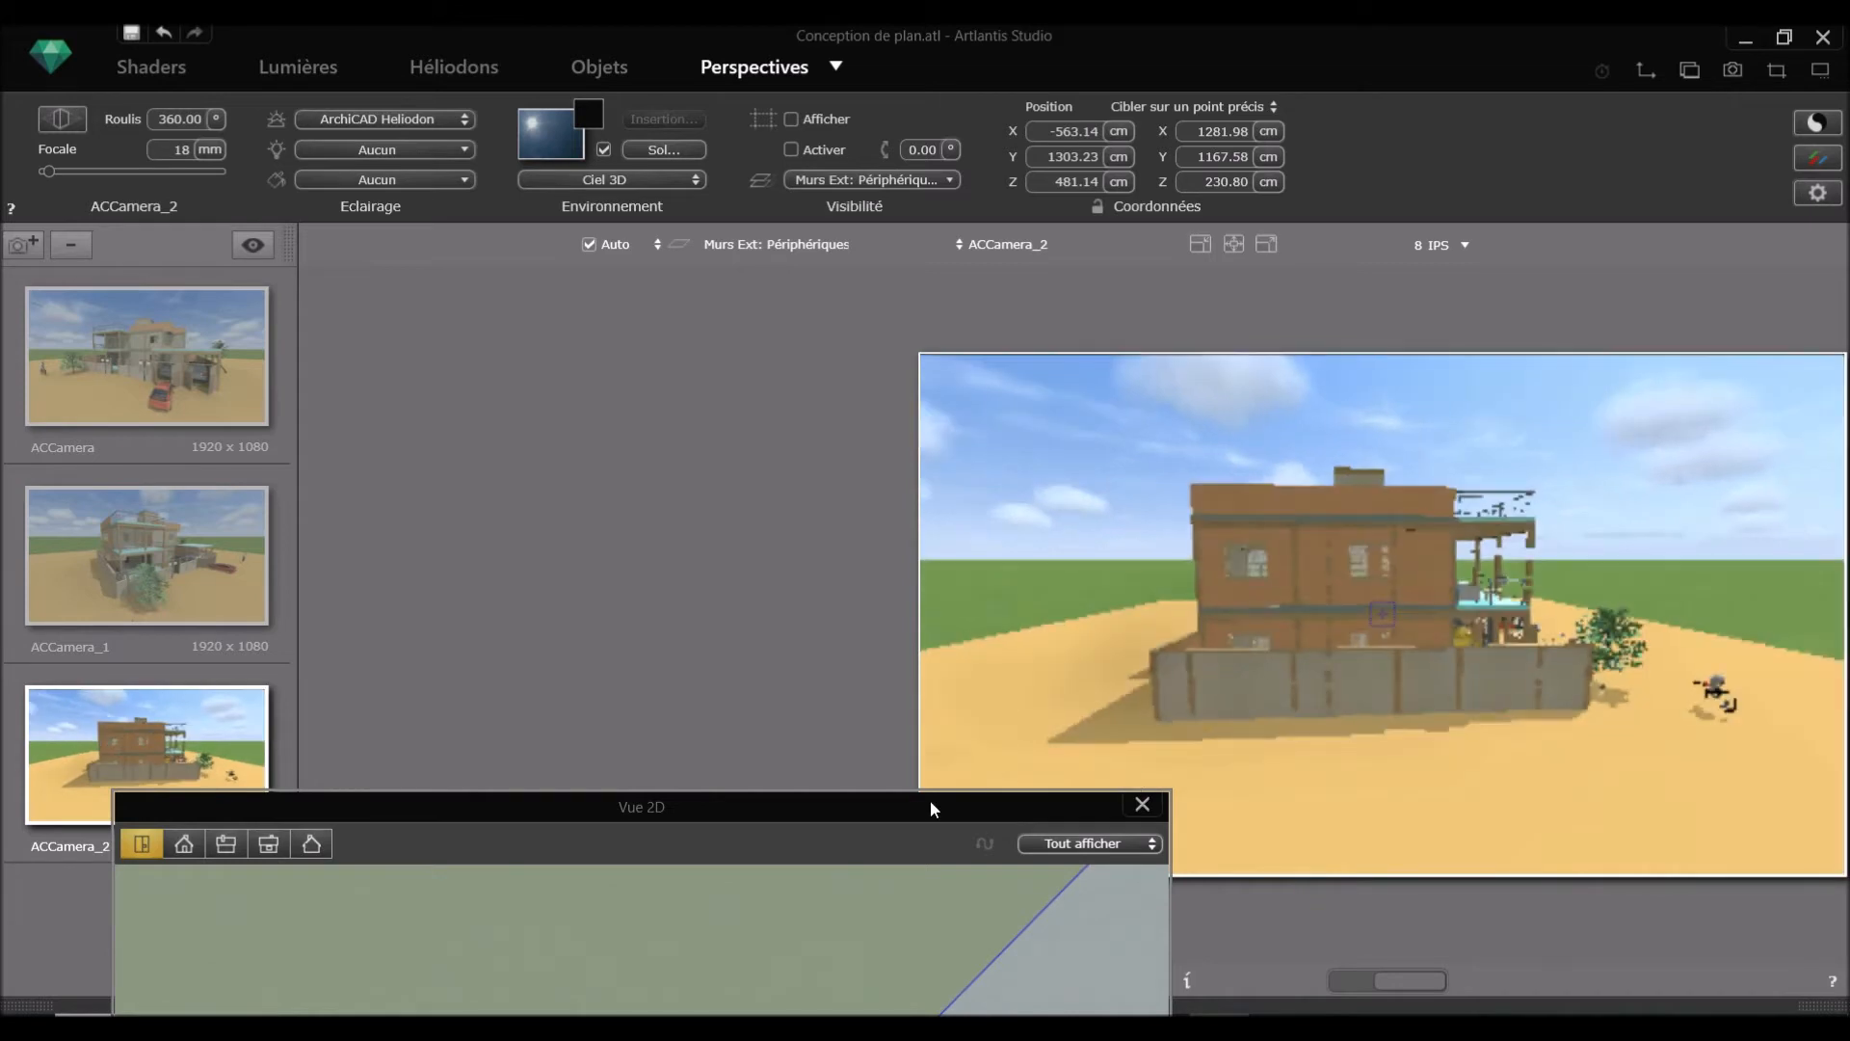
Step: Move the ACCamera_2 viewpoint closer to the side facade in the 2D view, to about X -260, Y 1307 cm
{"action": "left_click_drag", "start_coordinate": [927, 805], "coordinate": [971, 443]}
{"action": "left_click_drag", "start_coordinate": [810, 830], "coordinate": [824, 829]}
{"action": "left_click_drag", "start_coordinate": [944, 431], "coordinate": [910, 482]}
{"action": "left_click_drag", "start_coordinate": [865, 551], "coordinate": [730, 882]}
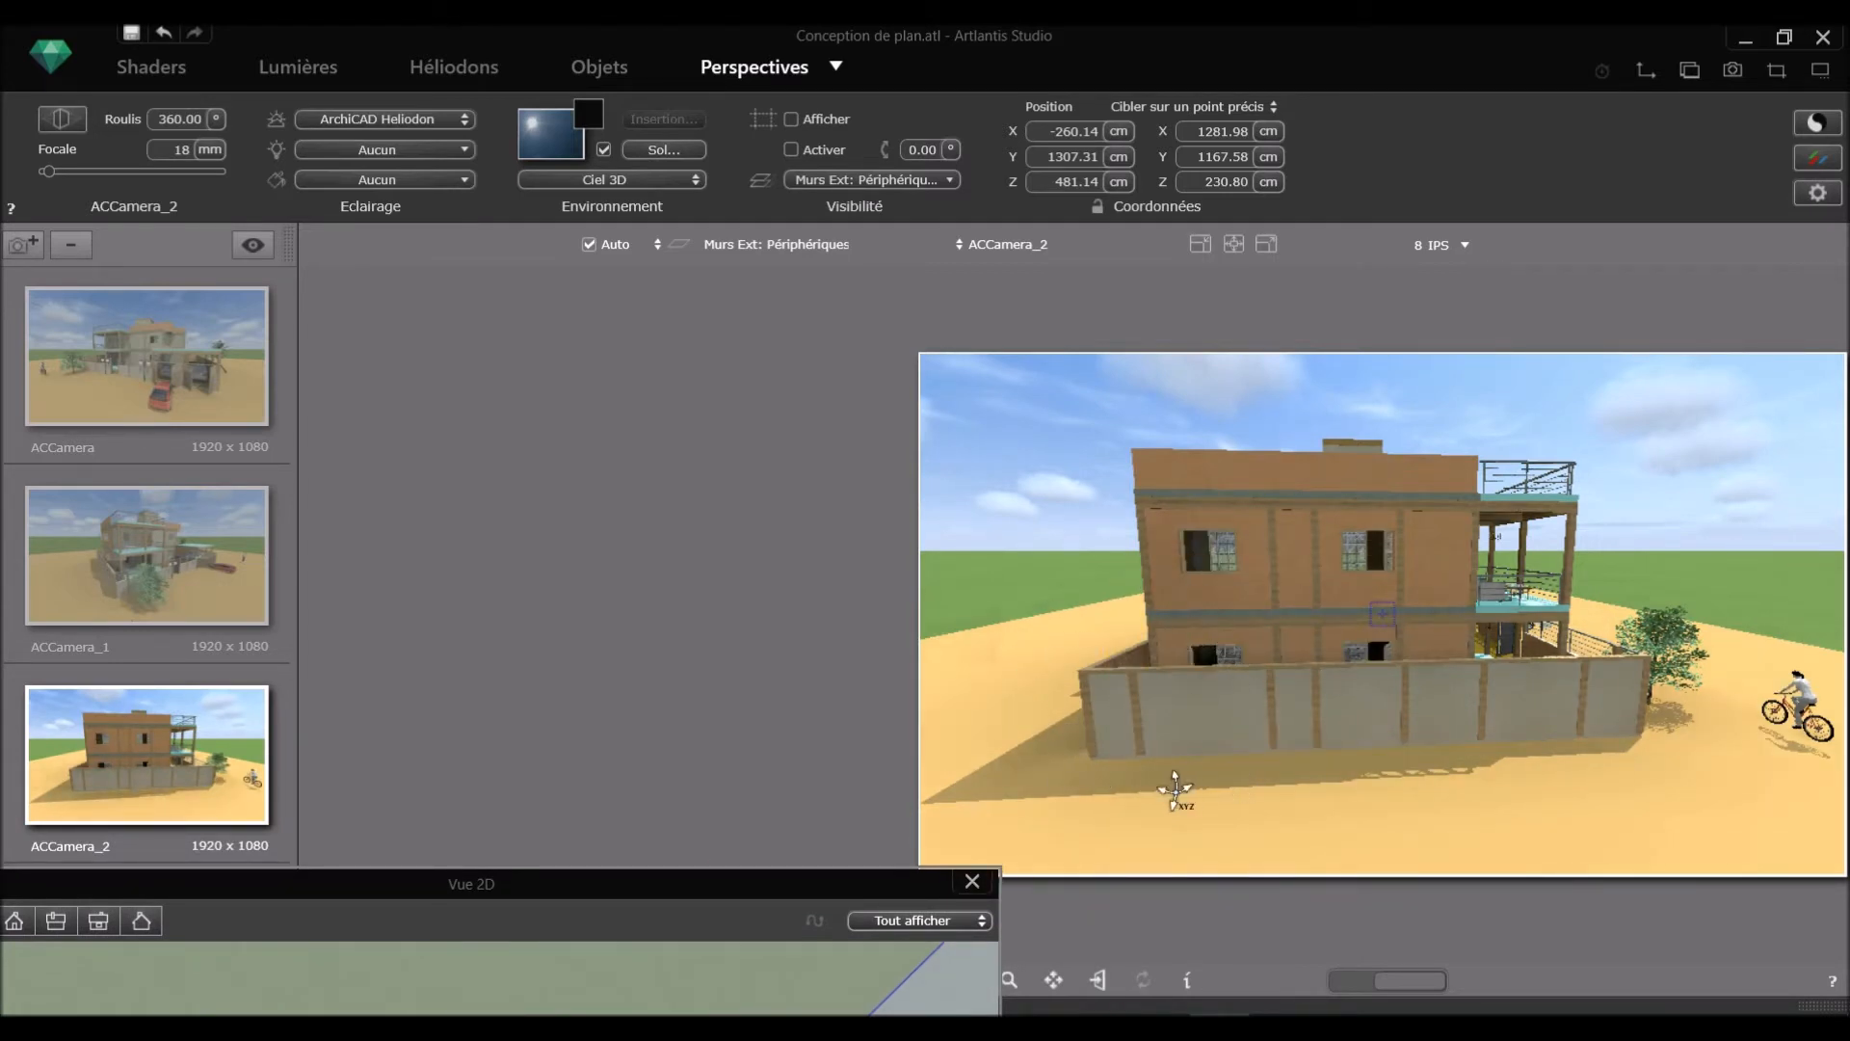
{"action": "left_click", "coordinate": [1240, 689]}
{"action": "left_click", "coordinate": [1265, 672]}
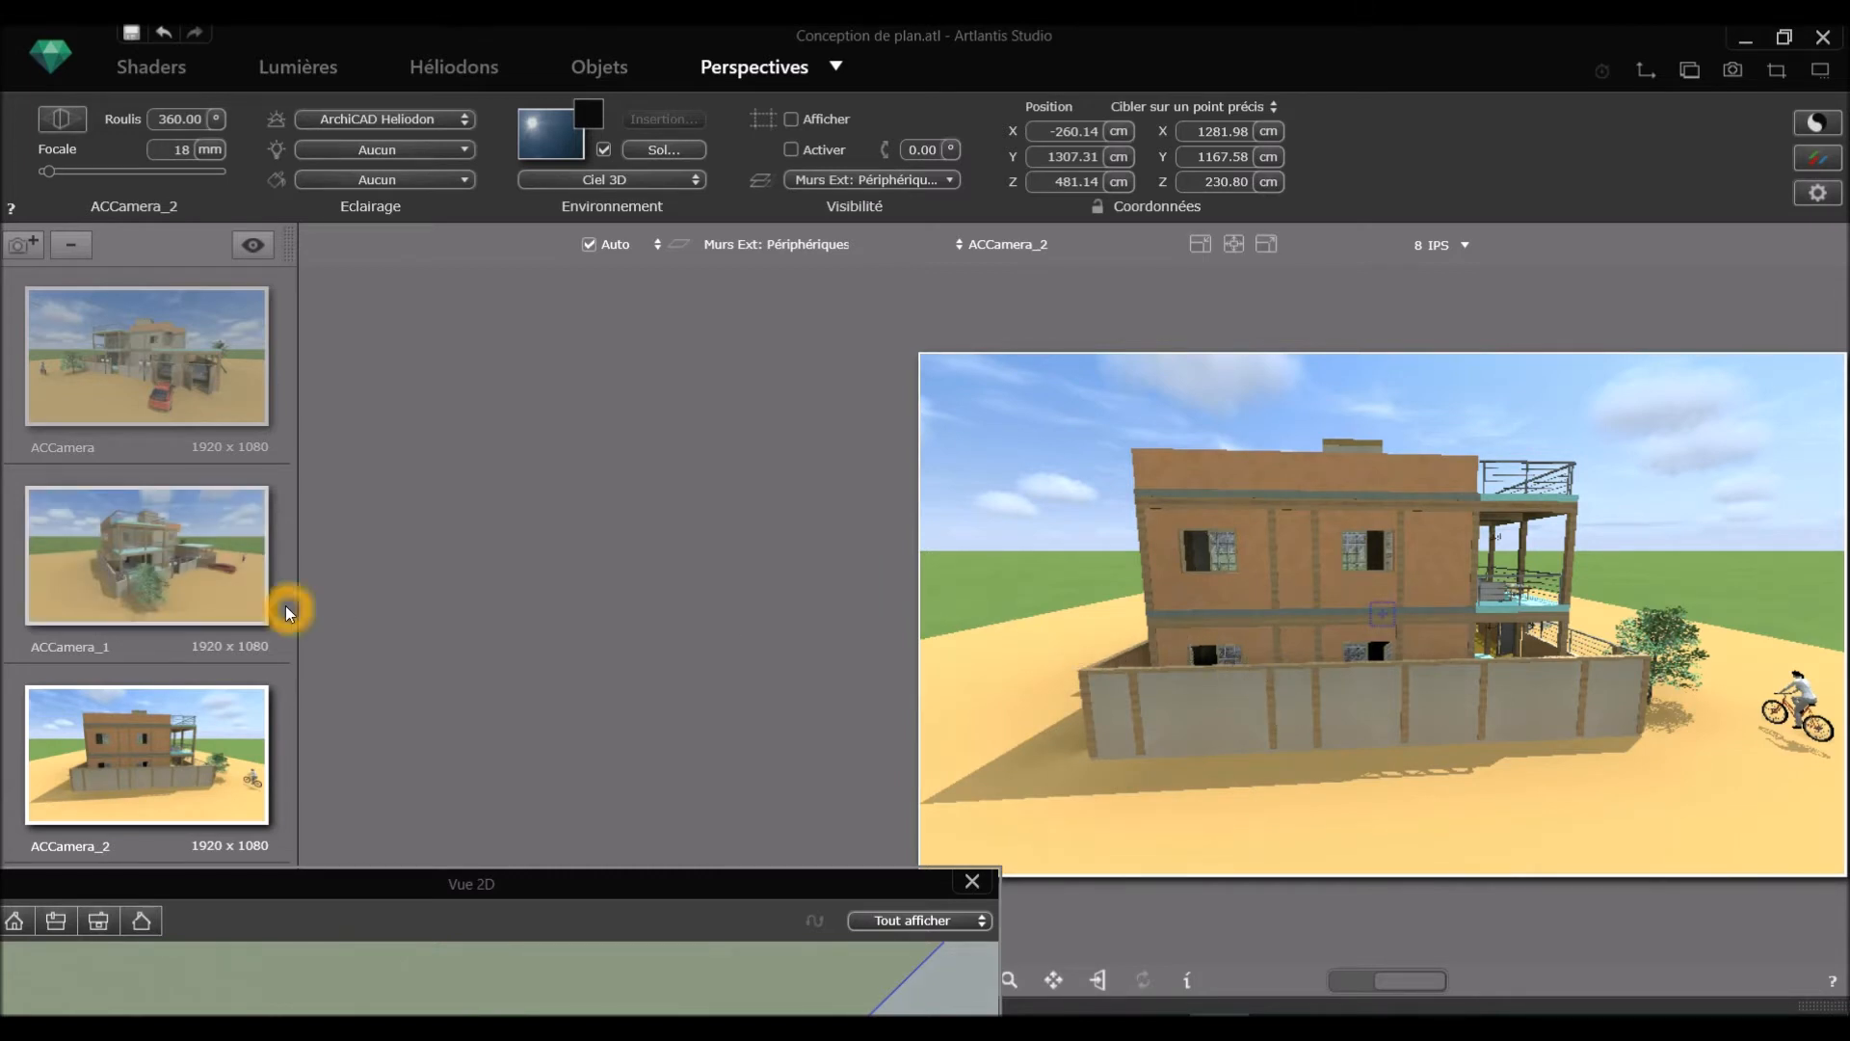
Step: Fine-tune the framing of the ACCamera_2 facade view to about Z 463 cm and duplicate that perspective
{"action": "left_click", "coordinate": [32, 250]}
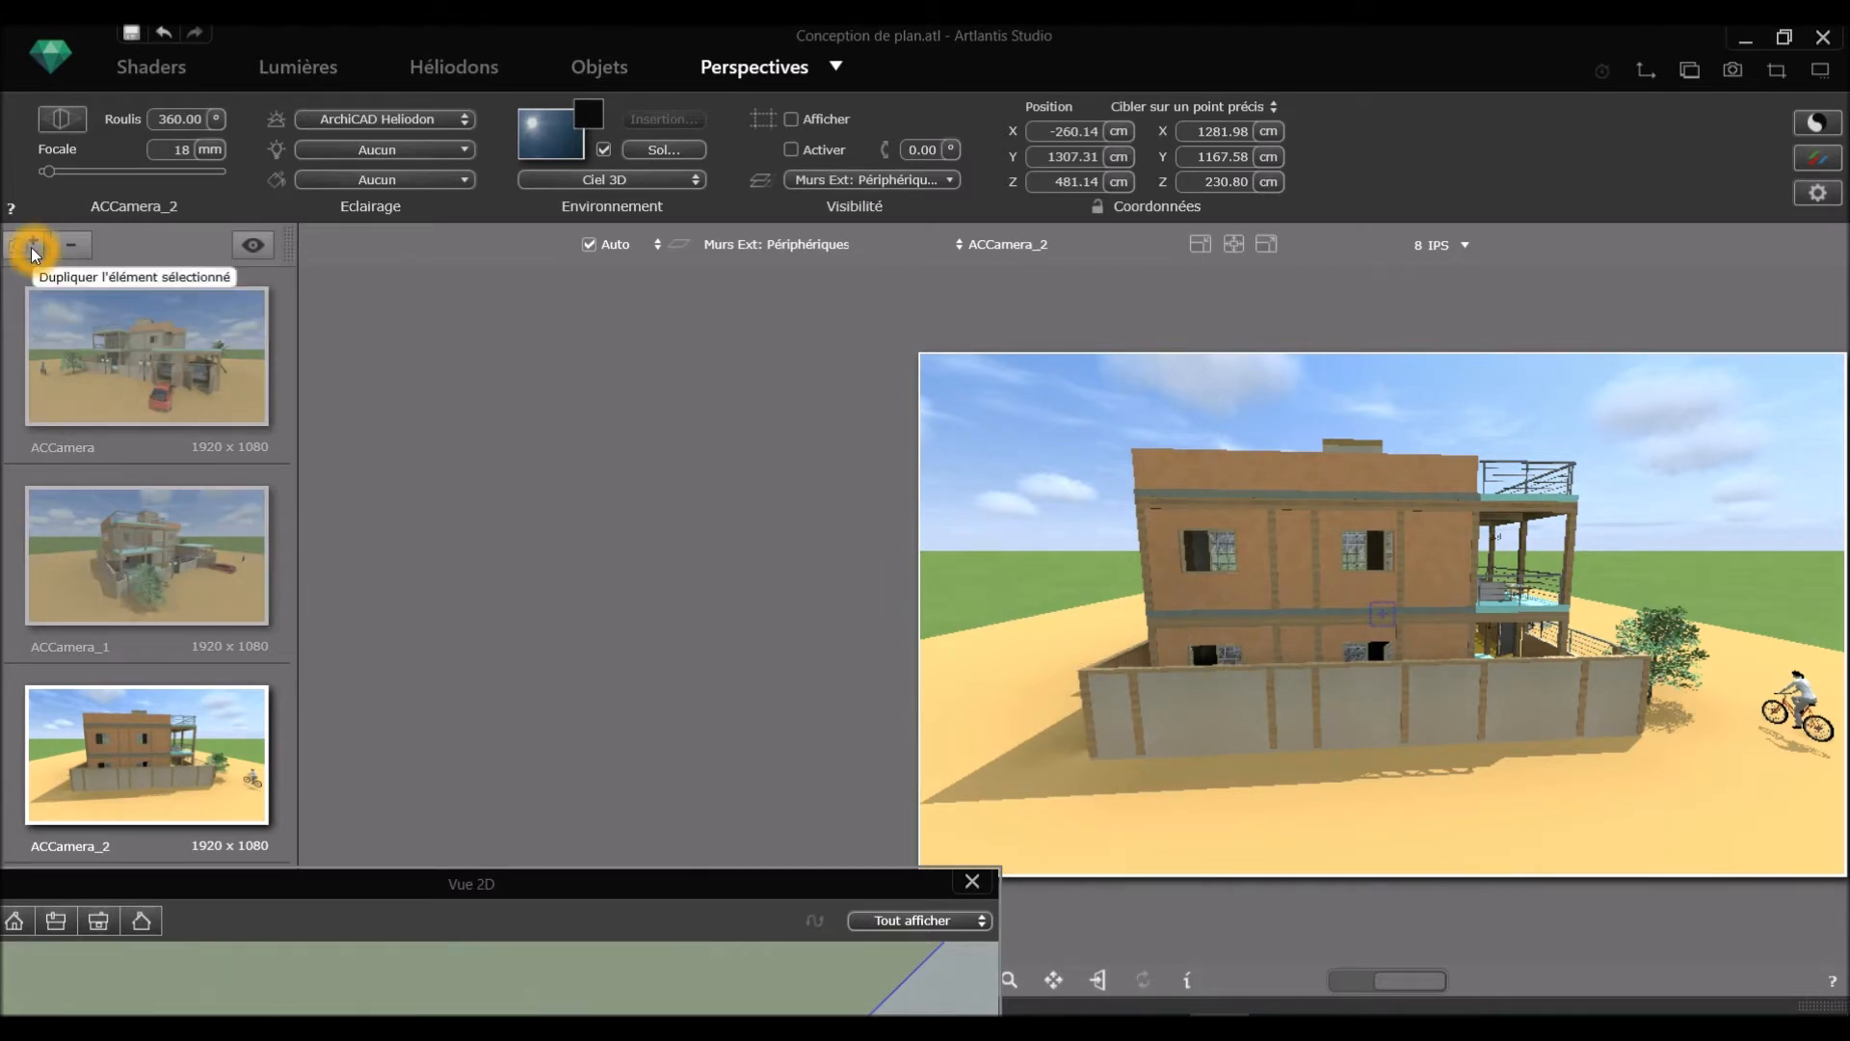
{"action": "left_click", "coordinate": [1688, 908]}
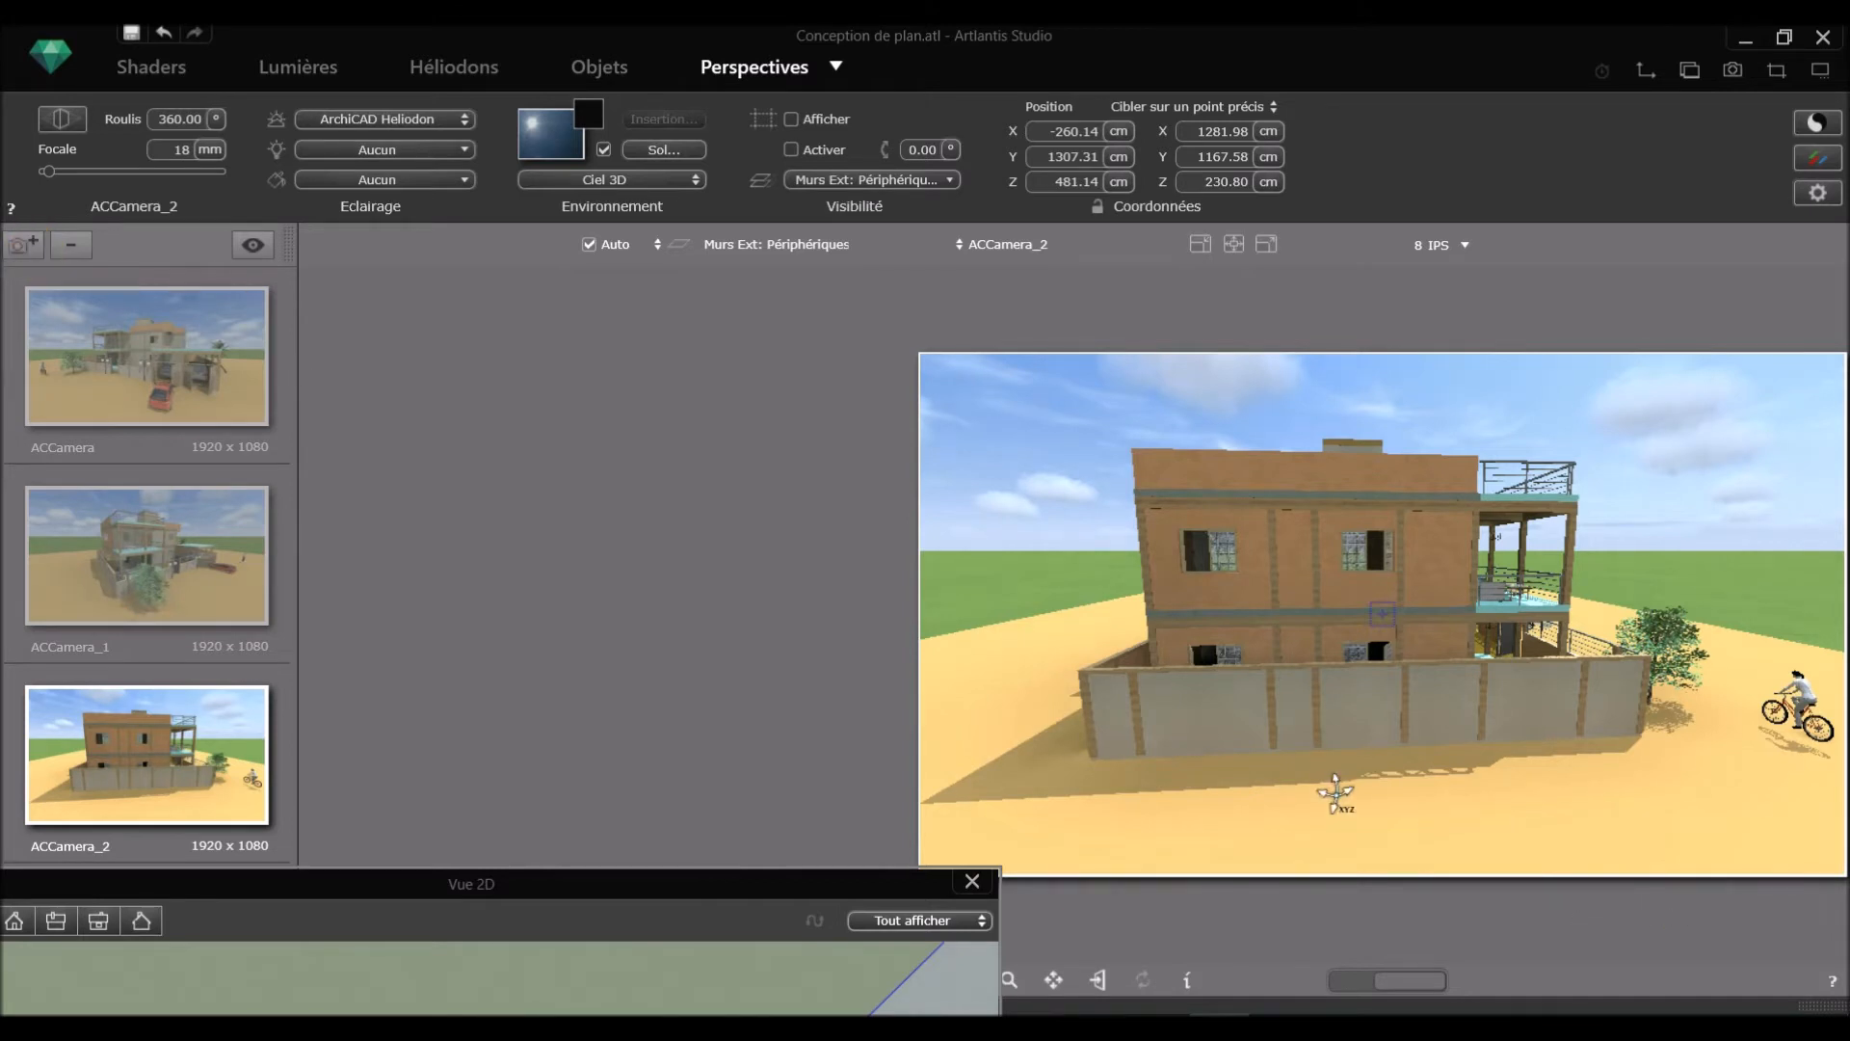
{"action": "left_click_drag", "start_coordinate": [1334, 792], "coordinate": [1311, 786]}
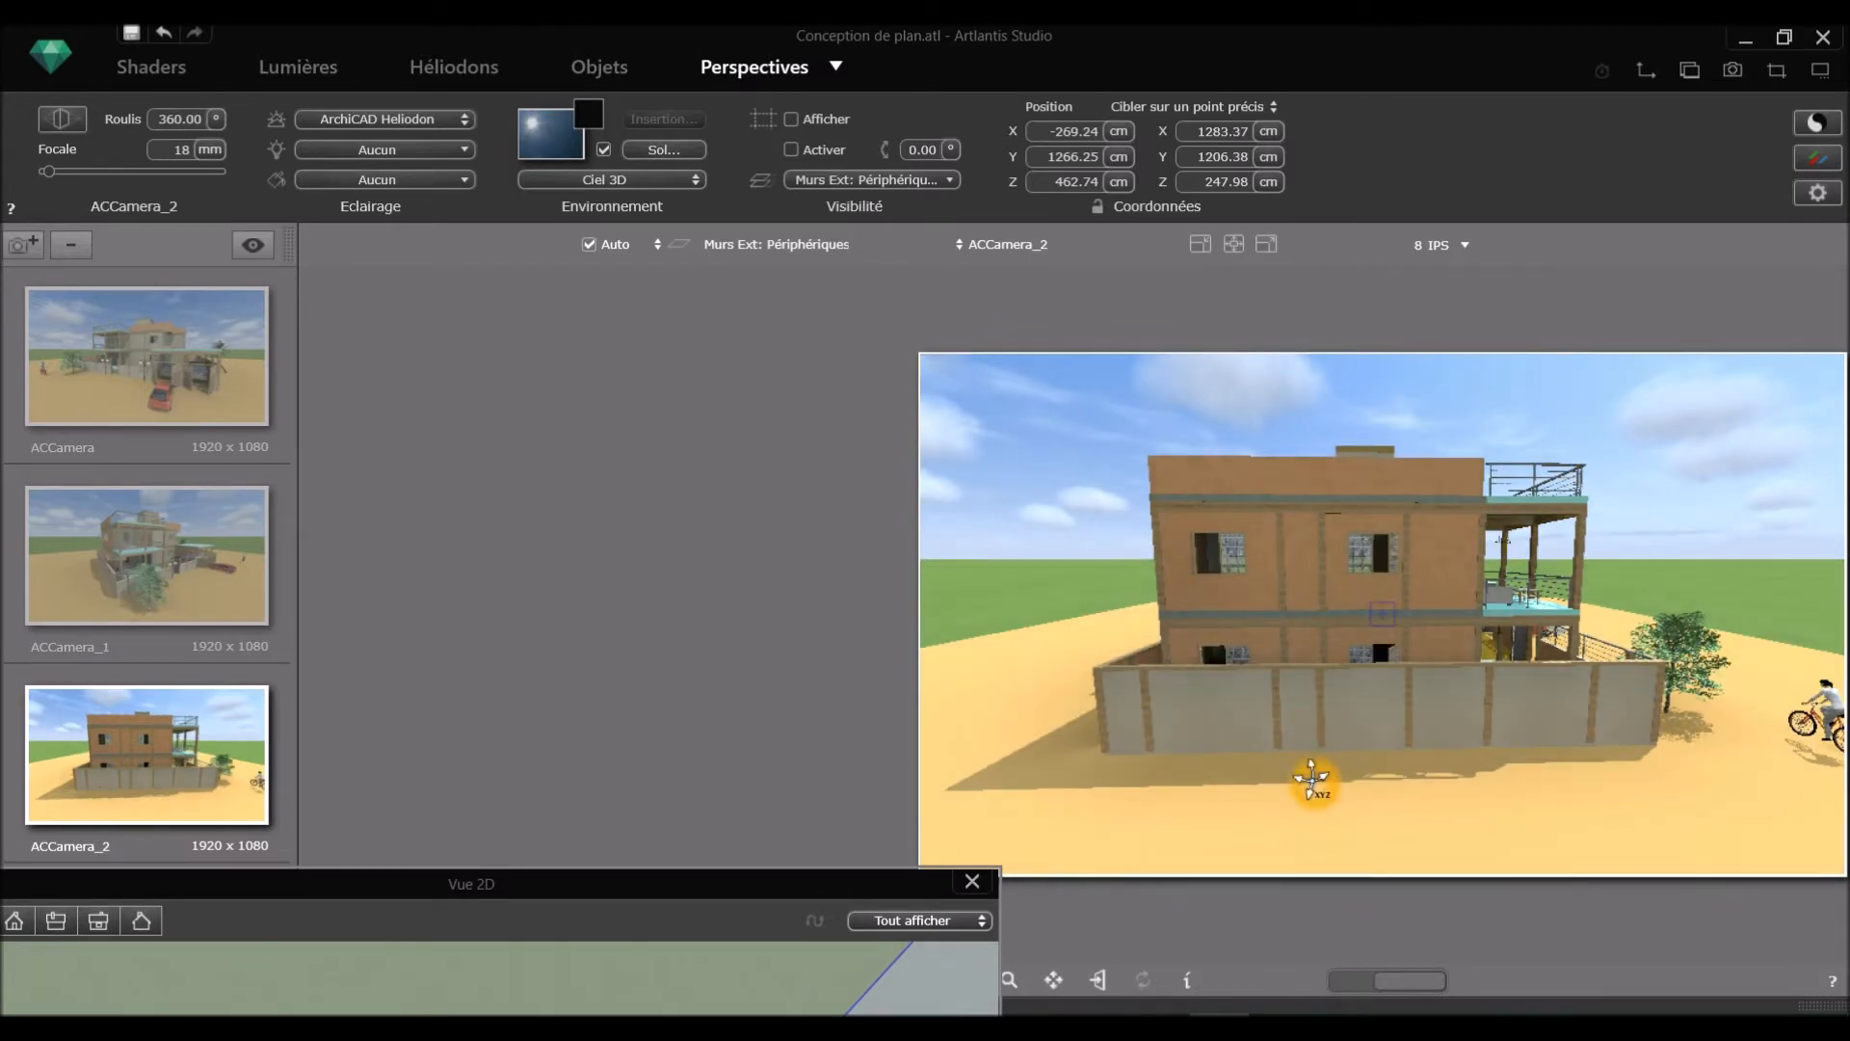
{"action": "left_click", "coordinate": [24, 246]}
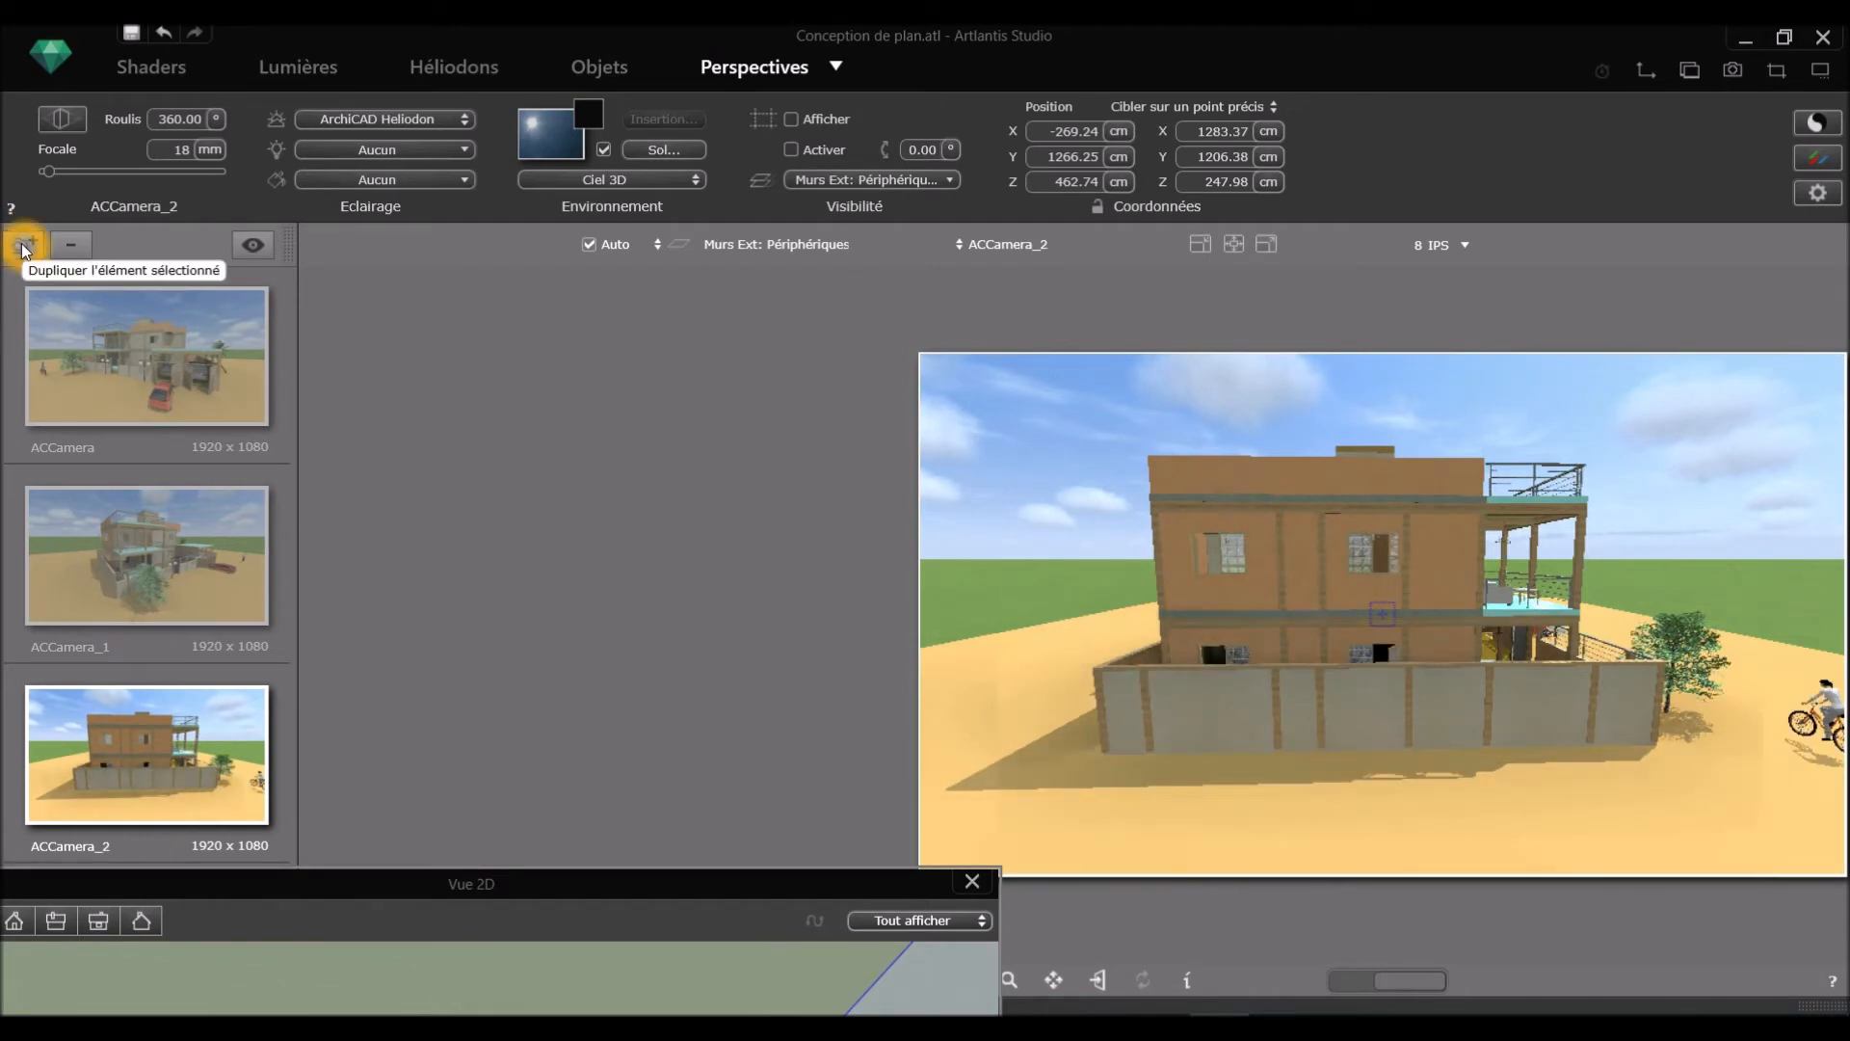
{"action": "left_click", "coordinate": [25, 250]}
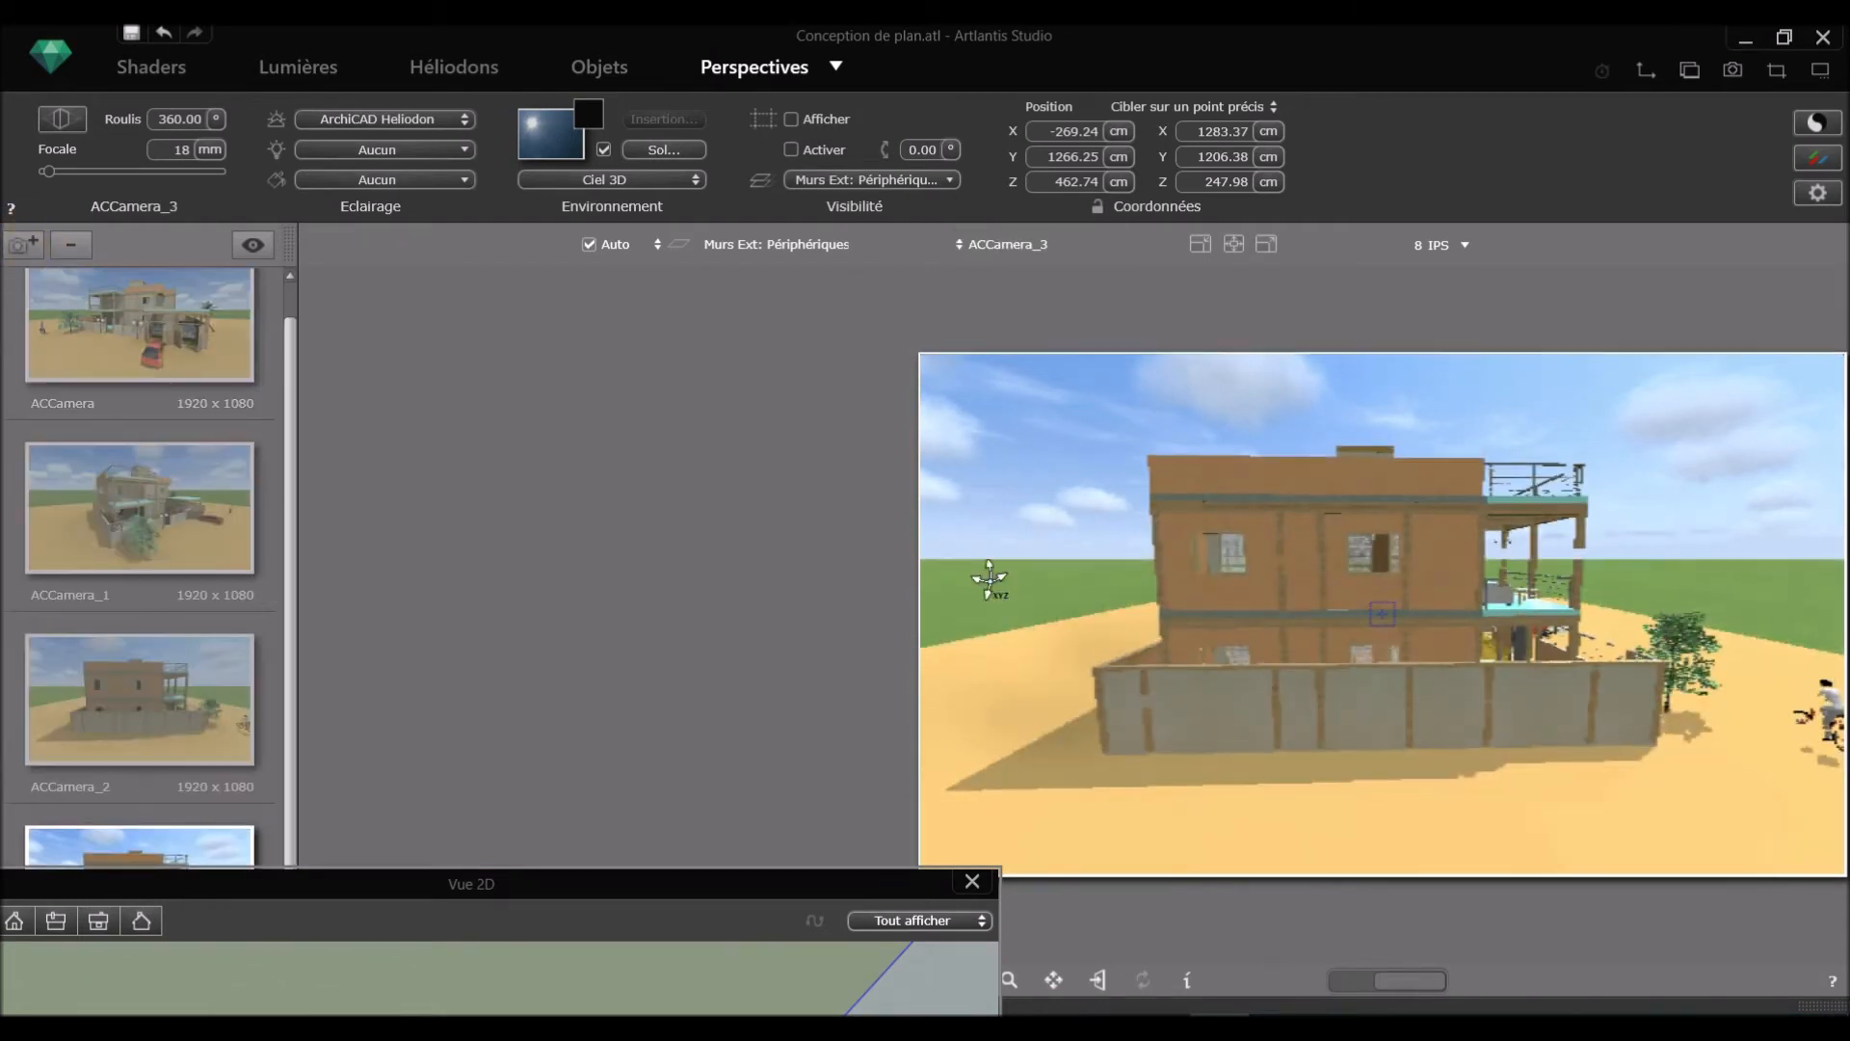
Step: Move the ACCamera_3 viewpoint diagonally off the house's walled back corner and raise it, at about X 199, Y 2768, Z 532 cm
{"action": "left_click_drag", "start_coordinate": [747, 894], "coordinate": [905, 464]}
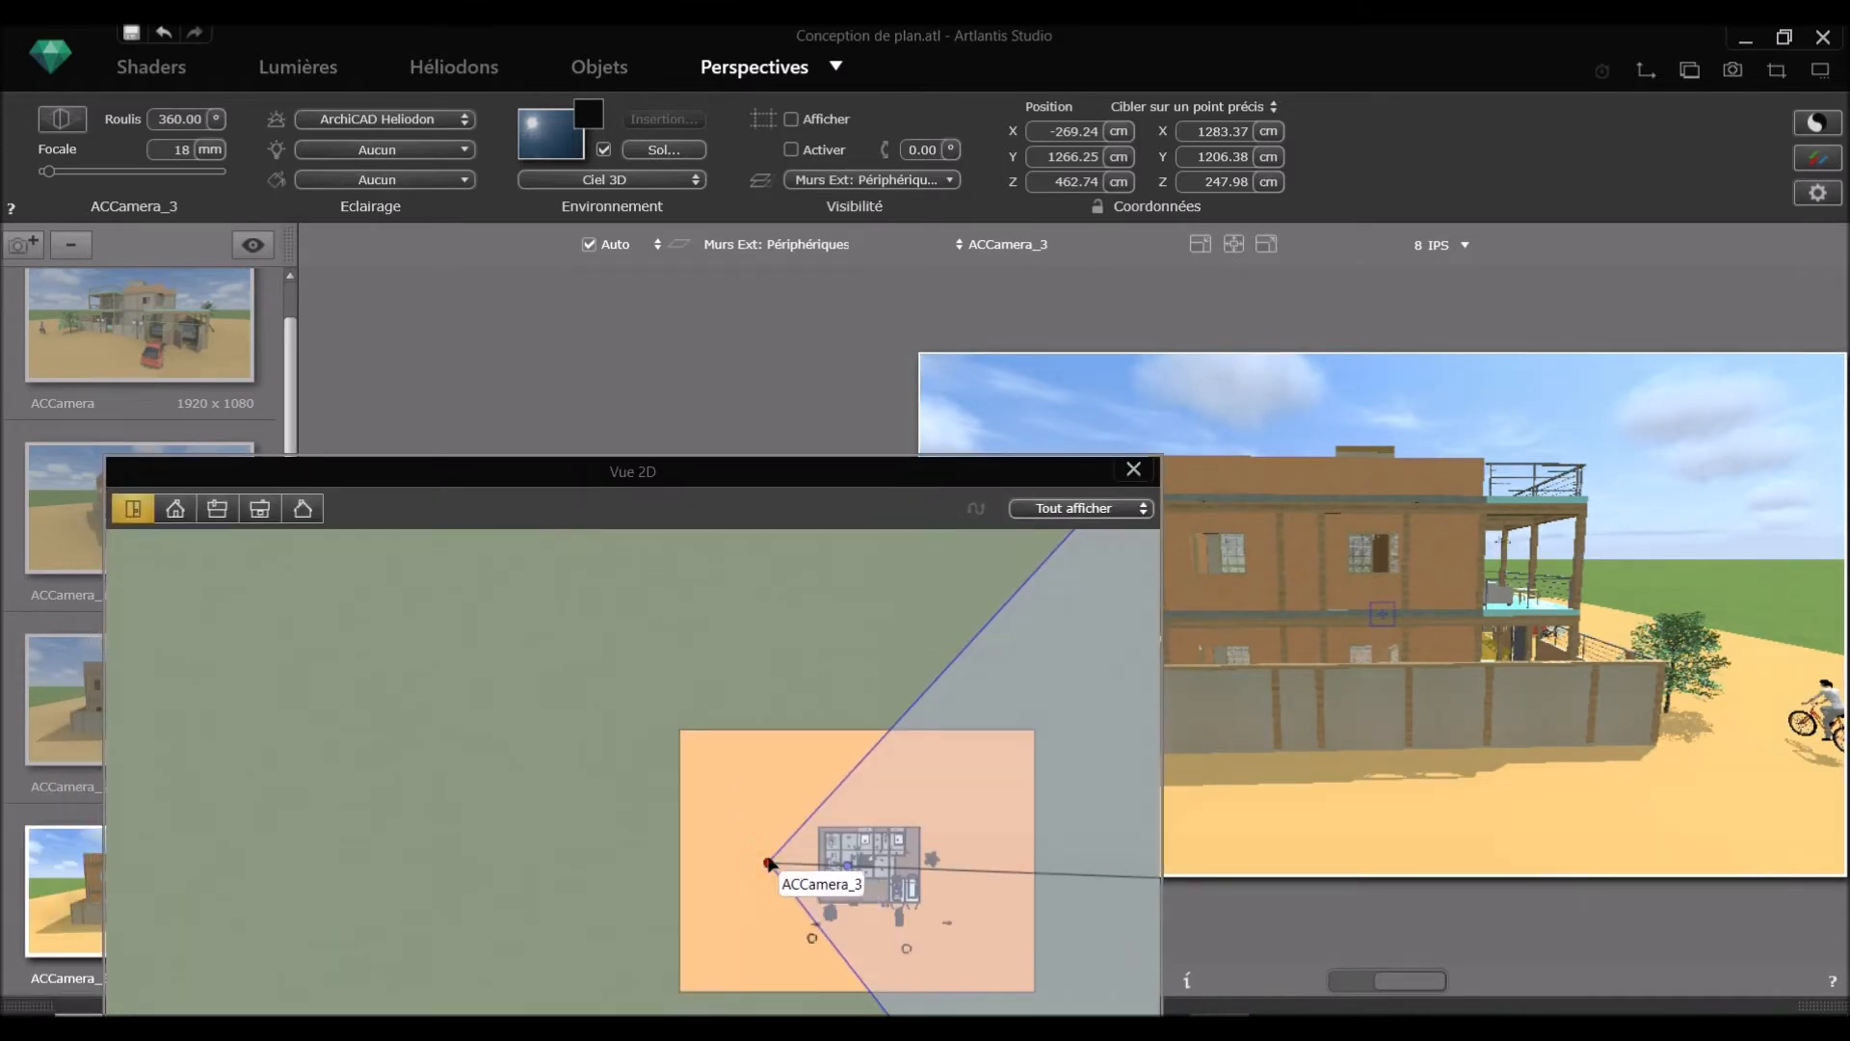
{"action": "left_click_drag", "start_coordinate": [768, 860], "coordinate": [786, 796]}
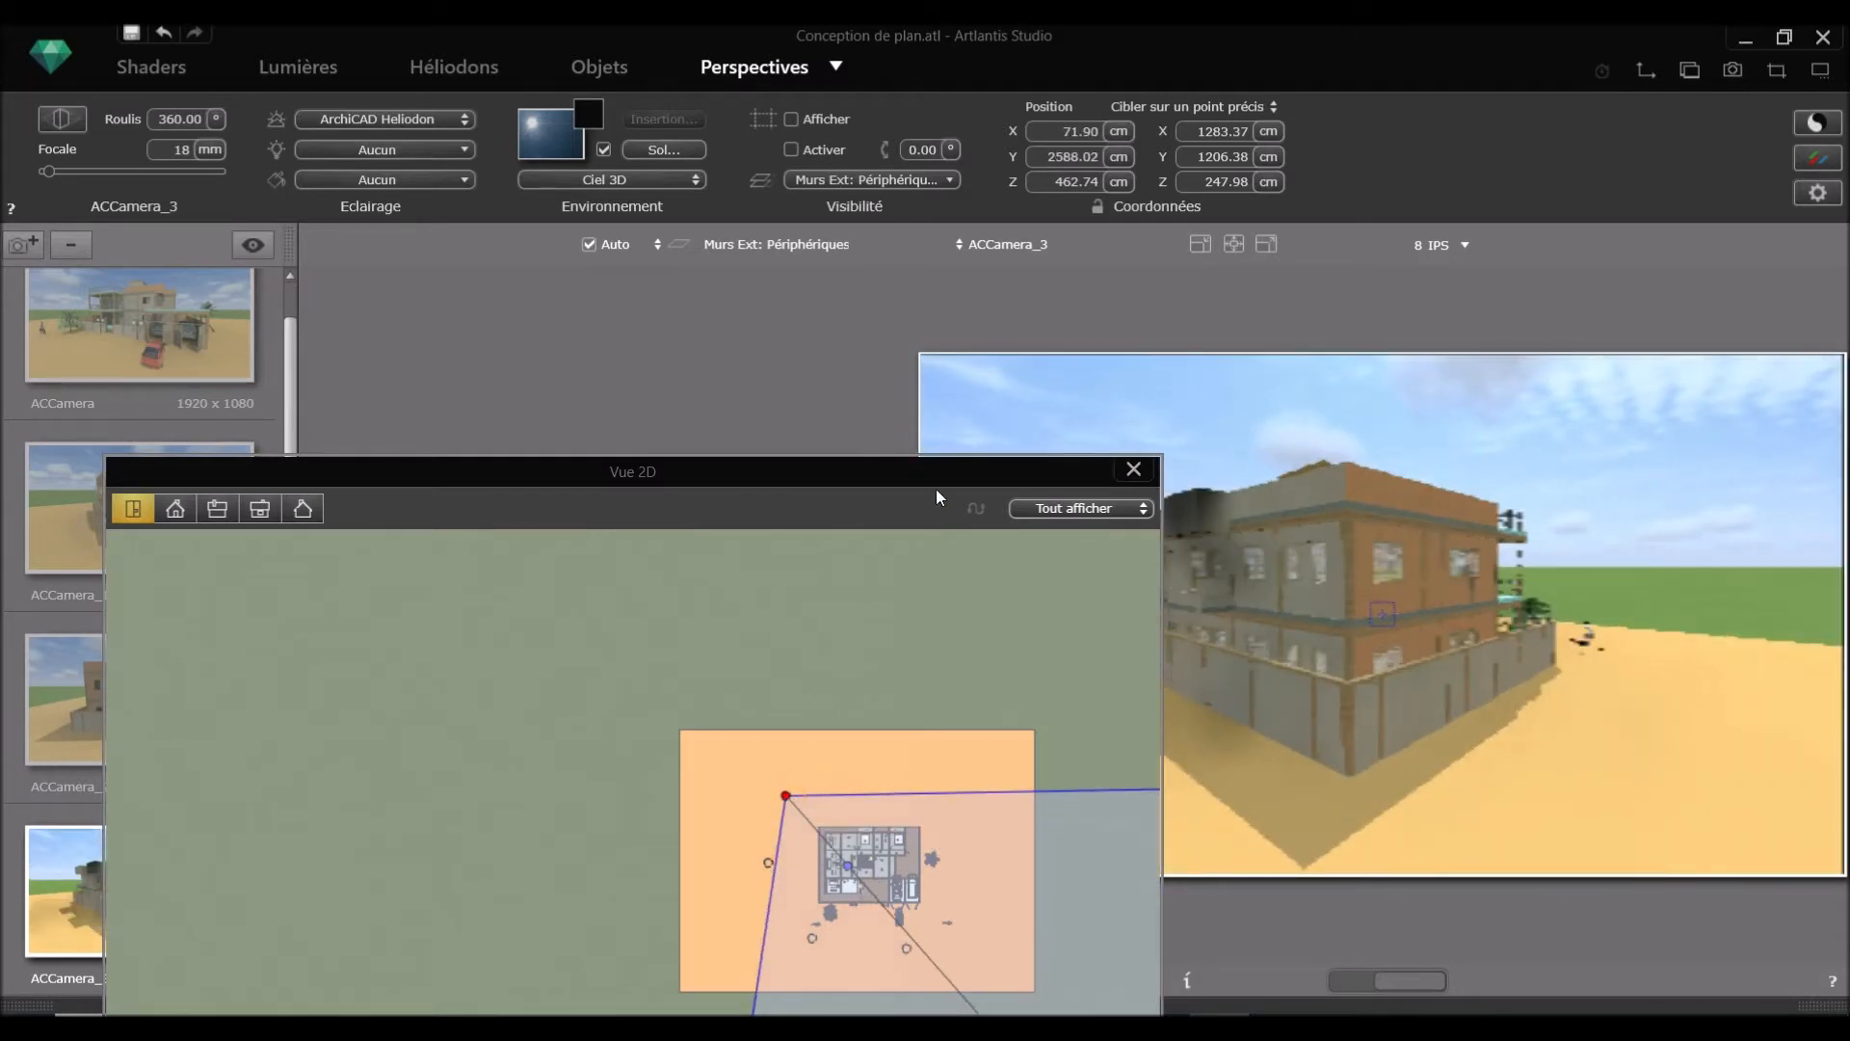
{"action": "left_click_drag", "start_coordinate": [912, 940], "coordinate": [917, 927]}
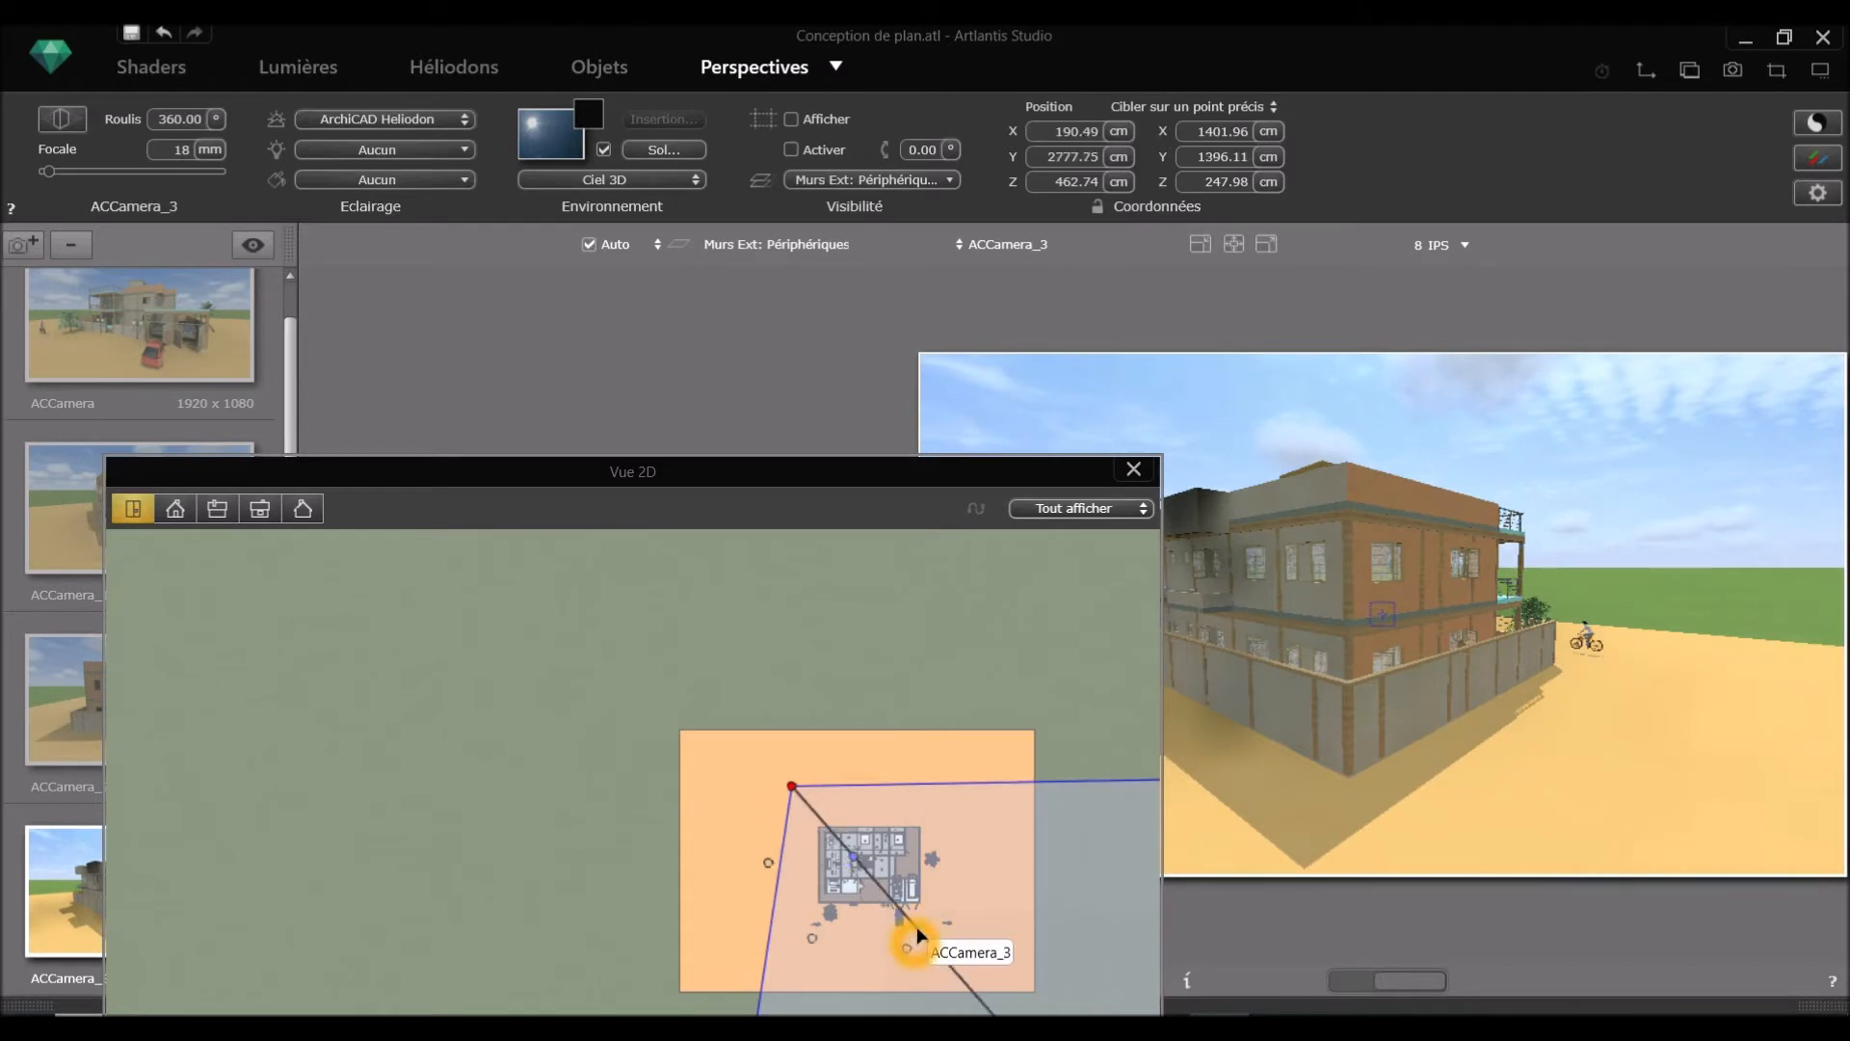
{"action": "left_click_drag", "start_coordinate": [924, 474], "coordinate": [774, 637]}
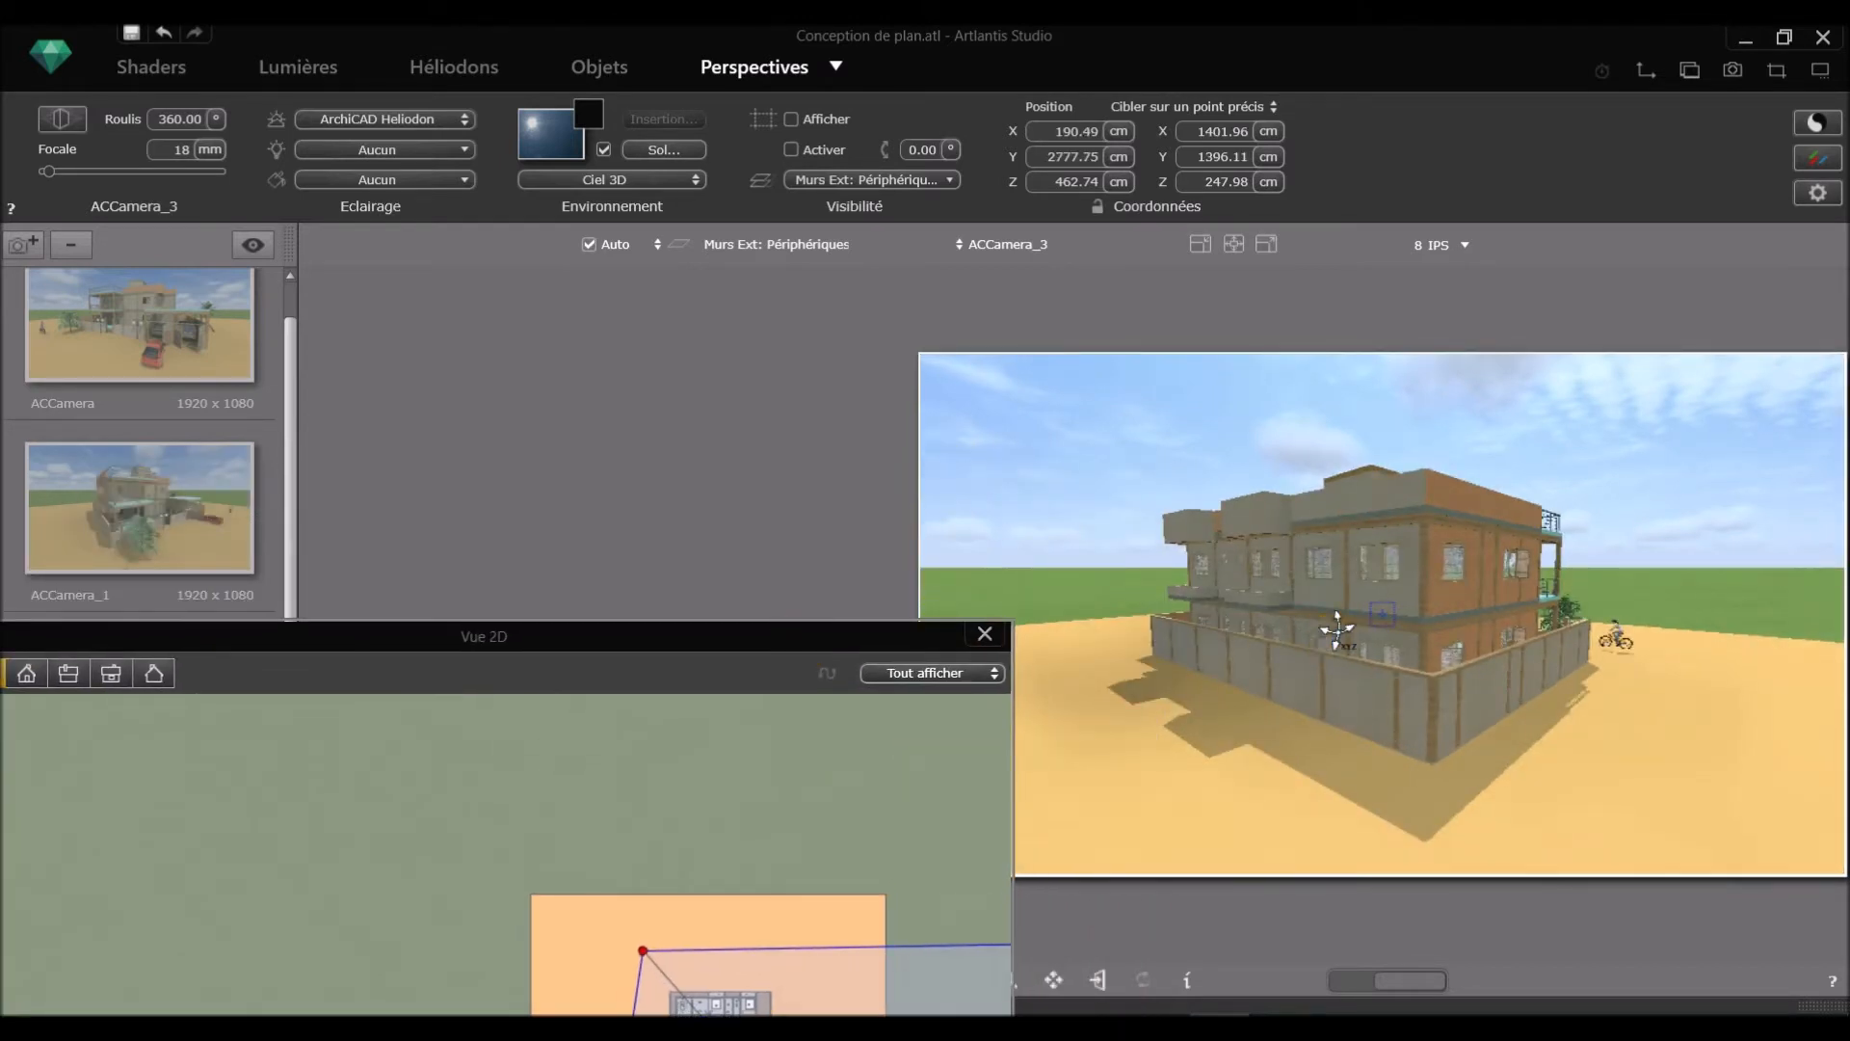
{"action": "left_click_drag", "start_coordinate": [1337, 617], "coordinate": [1337, 644]}
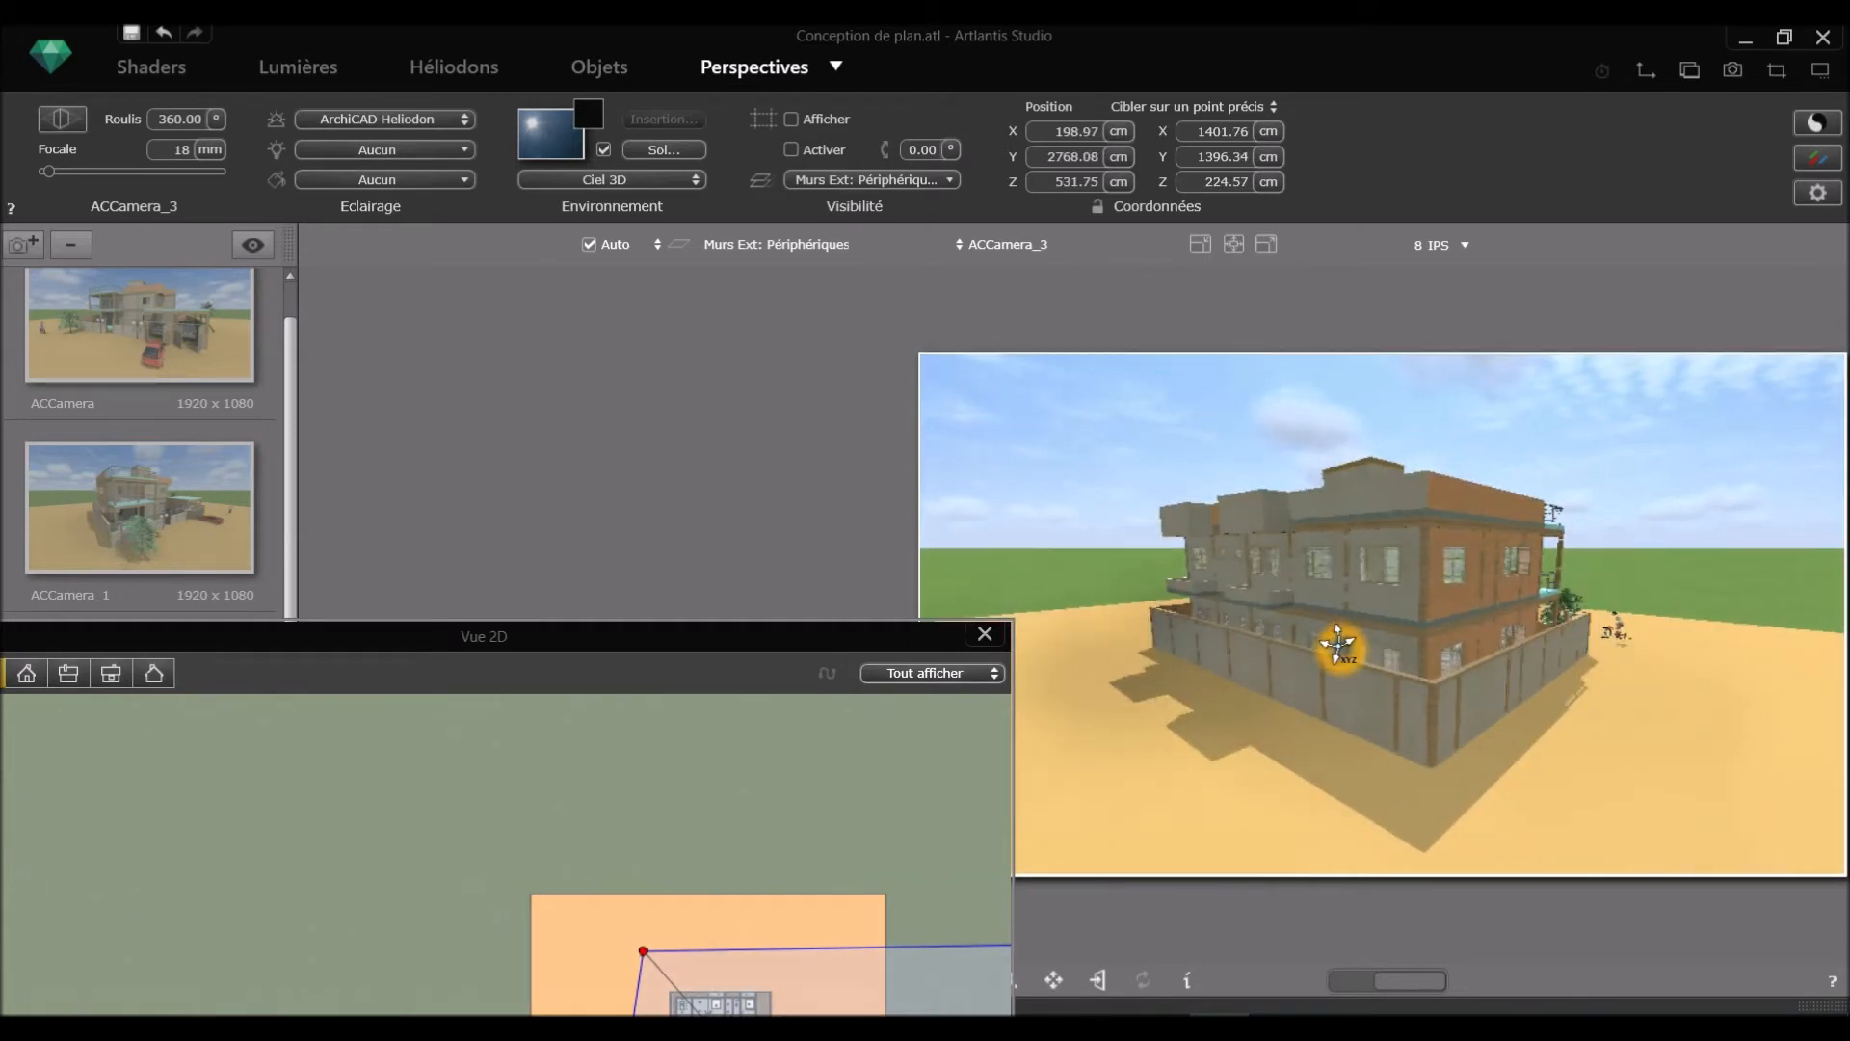
Step: Bring the ACCamera_3 viewpoint closer to the walled back corner, at about X 369, Y 2559, Z 482 cm, and duplicate that perspective
{"action": "left_click_drag", "start_coordinate": [1434, 680], "coordinate": [1467, 624]}
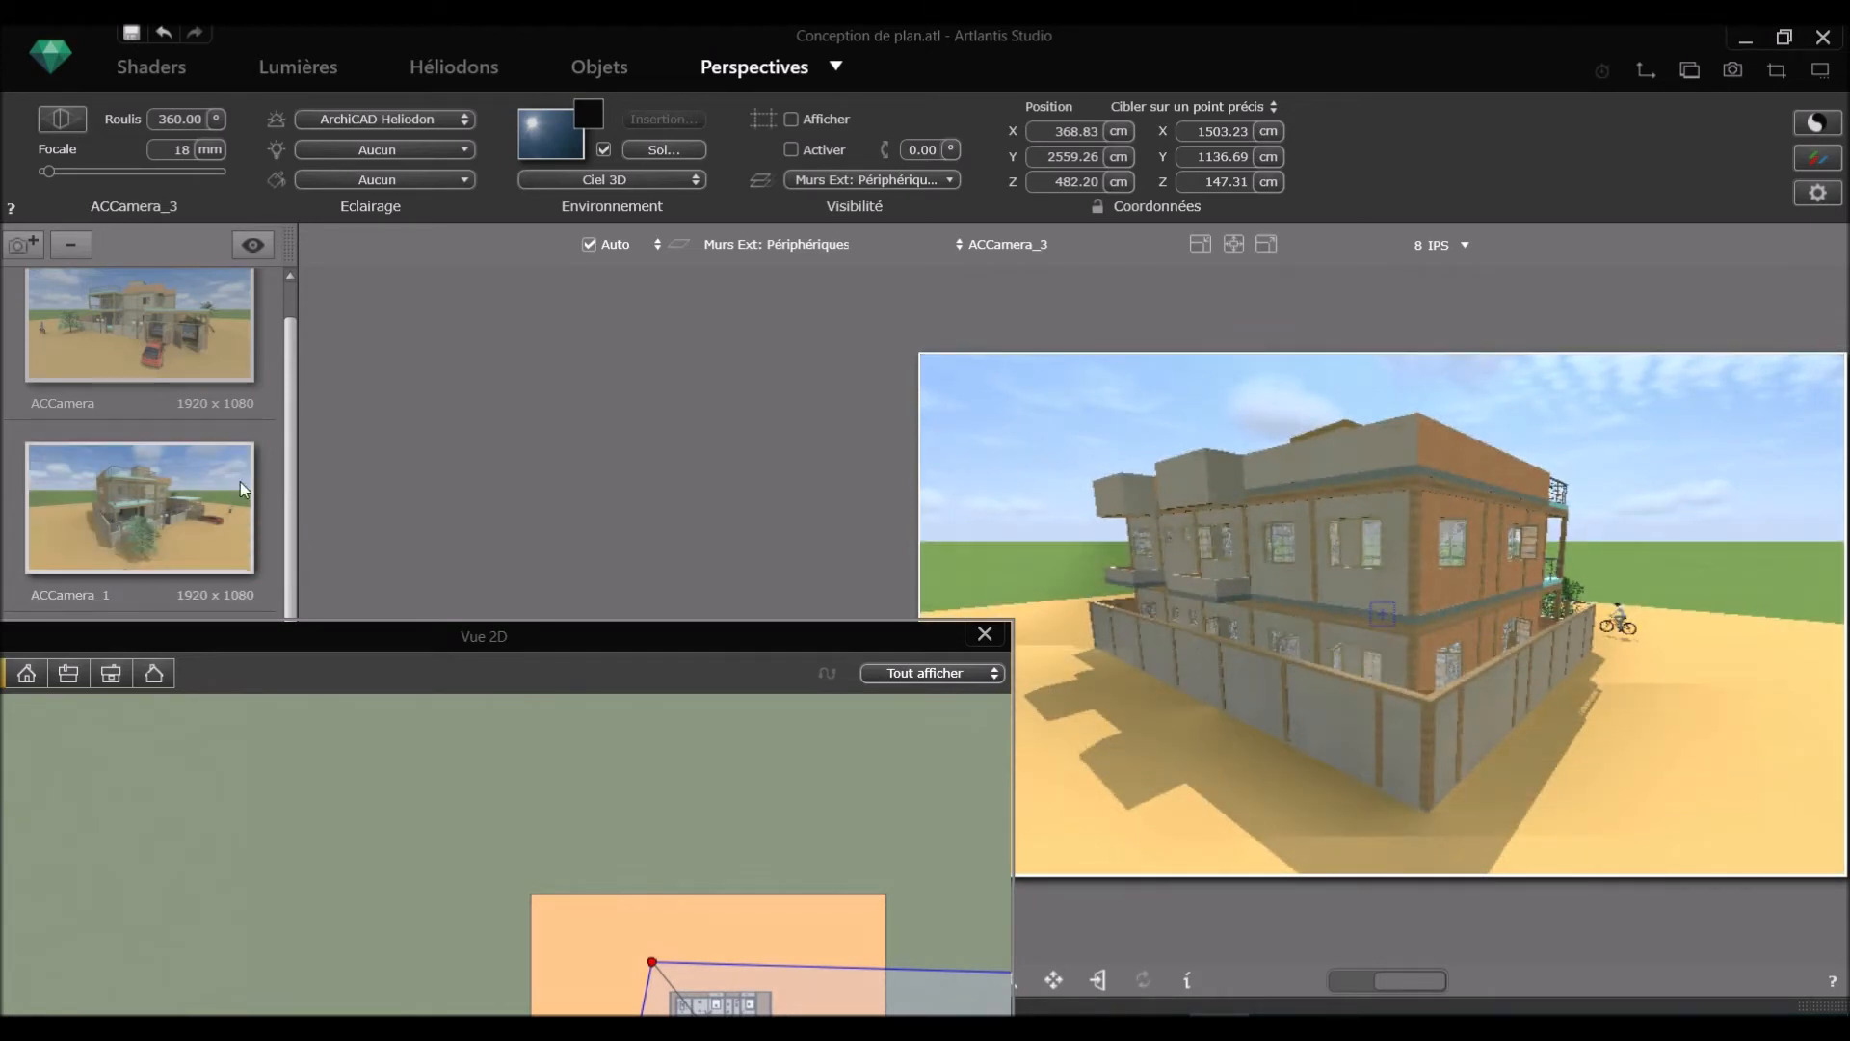
{"action": "left_click", "coordinate": [24, 247]}
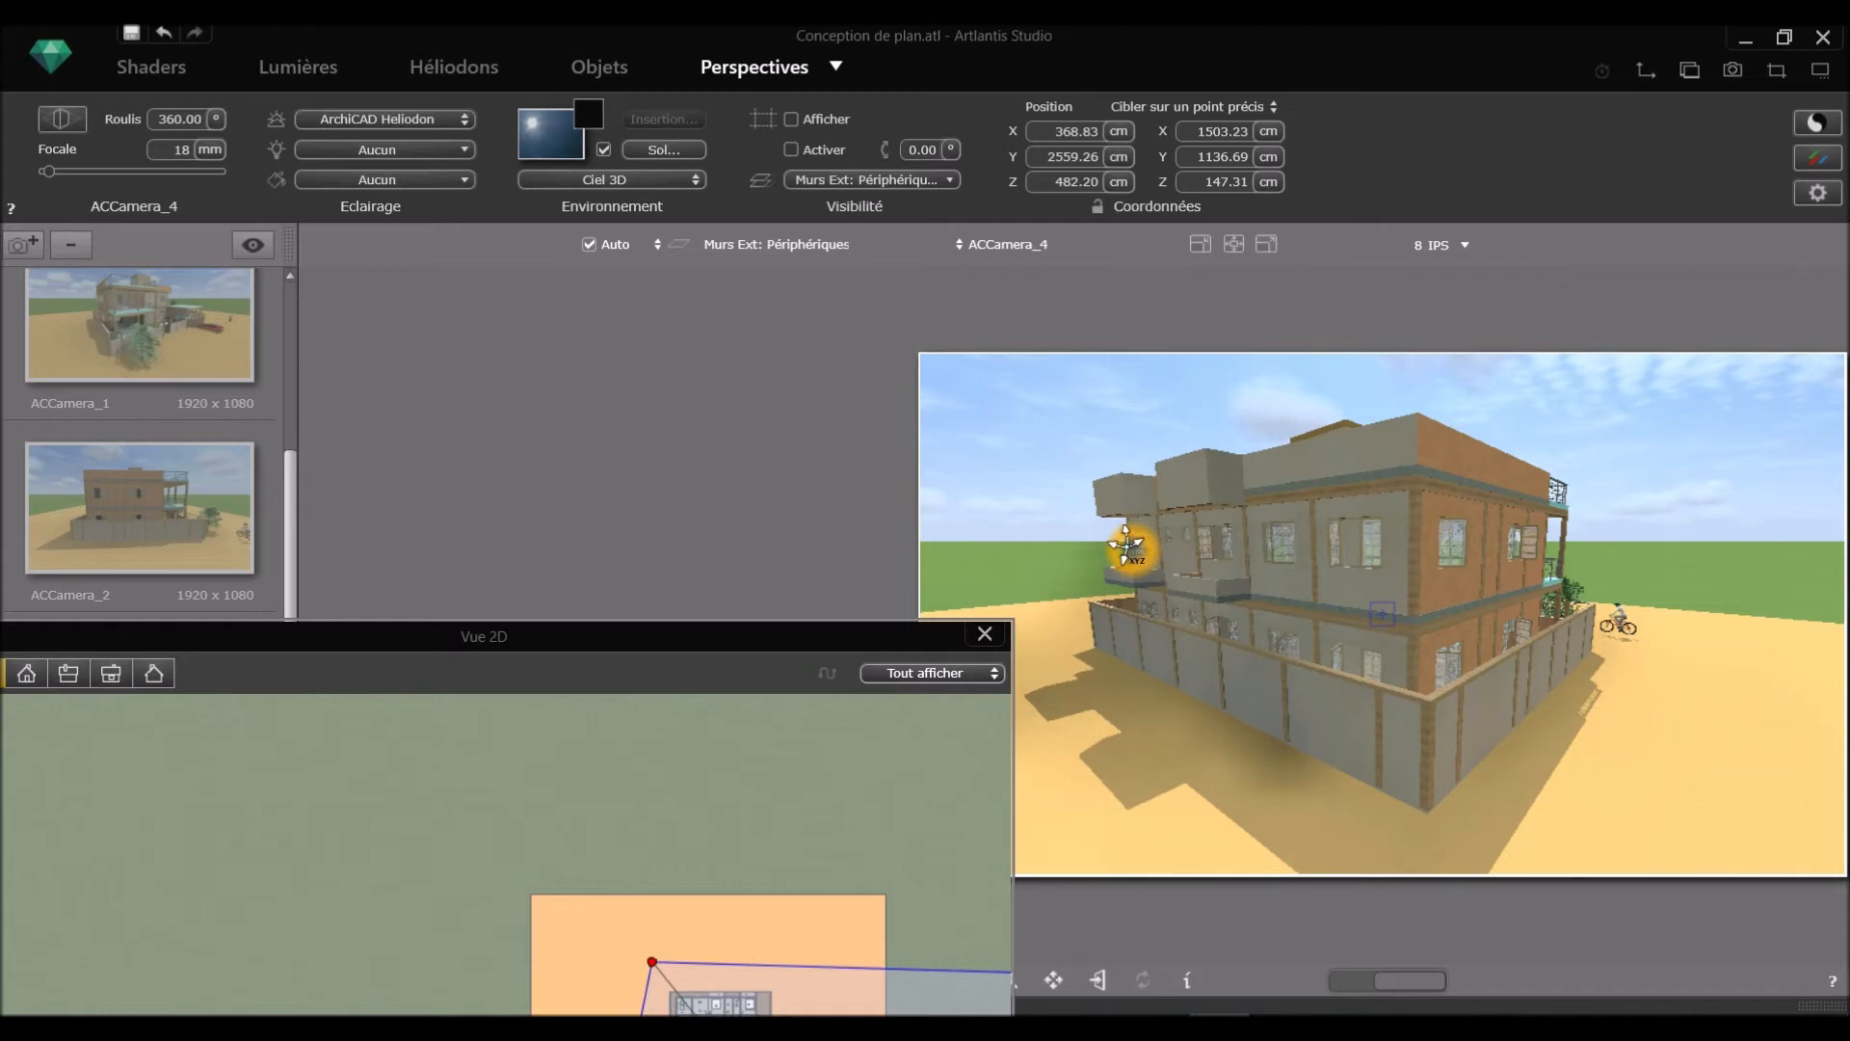
Step: Raise the ACCamera_4 viewpoint and move it in the 2D view to the house's other back corner, at about X 3013, Y 2232, Z 598 cm
{"action": "left_click_drag", "start_coordinate": [1114, 535], "coordinate": [1144, 555]}
{"action": "left_click", "coordinate": [756, 939]}
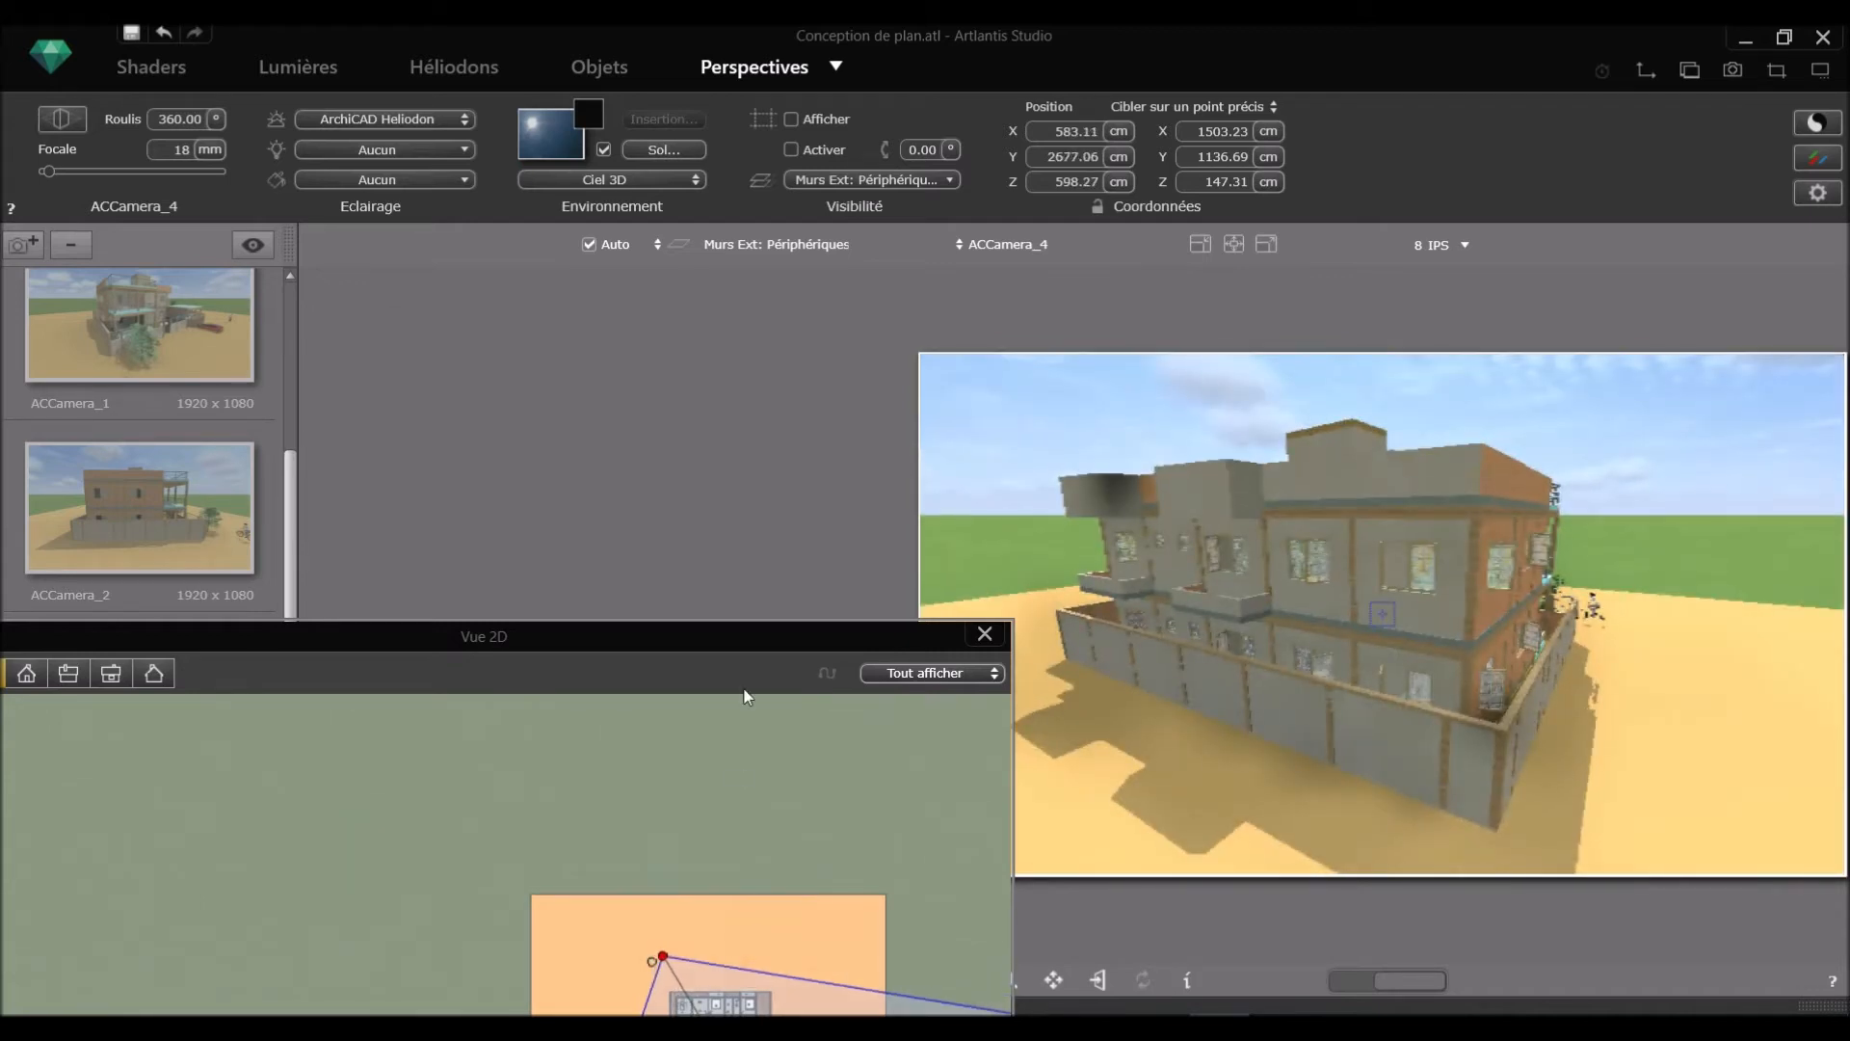
{"action": "left_click_drag", "start_coordinate": [747, 611], "coordinate": [749, 307]}
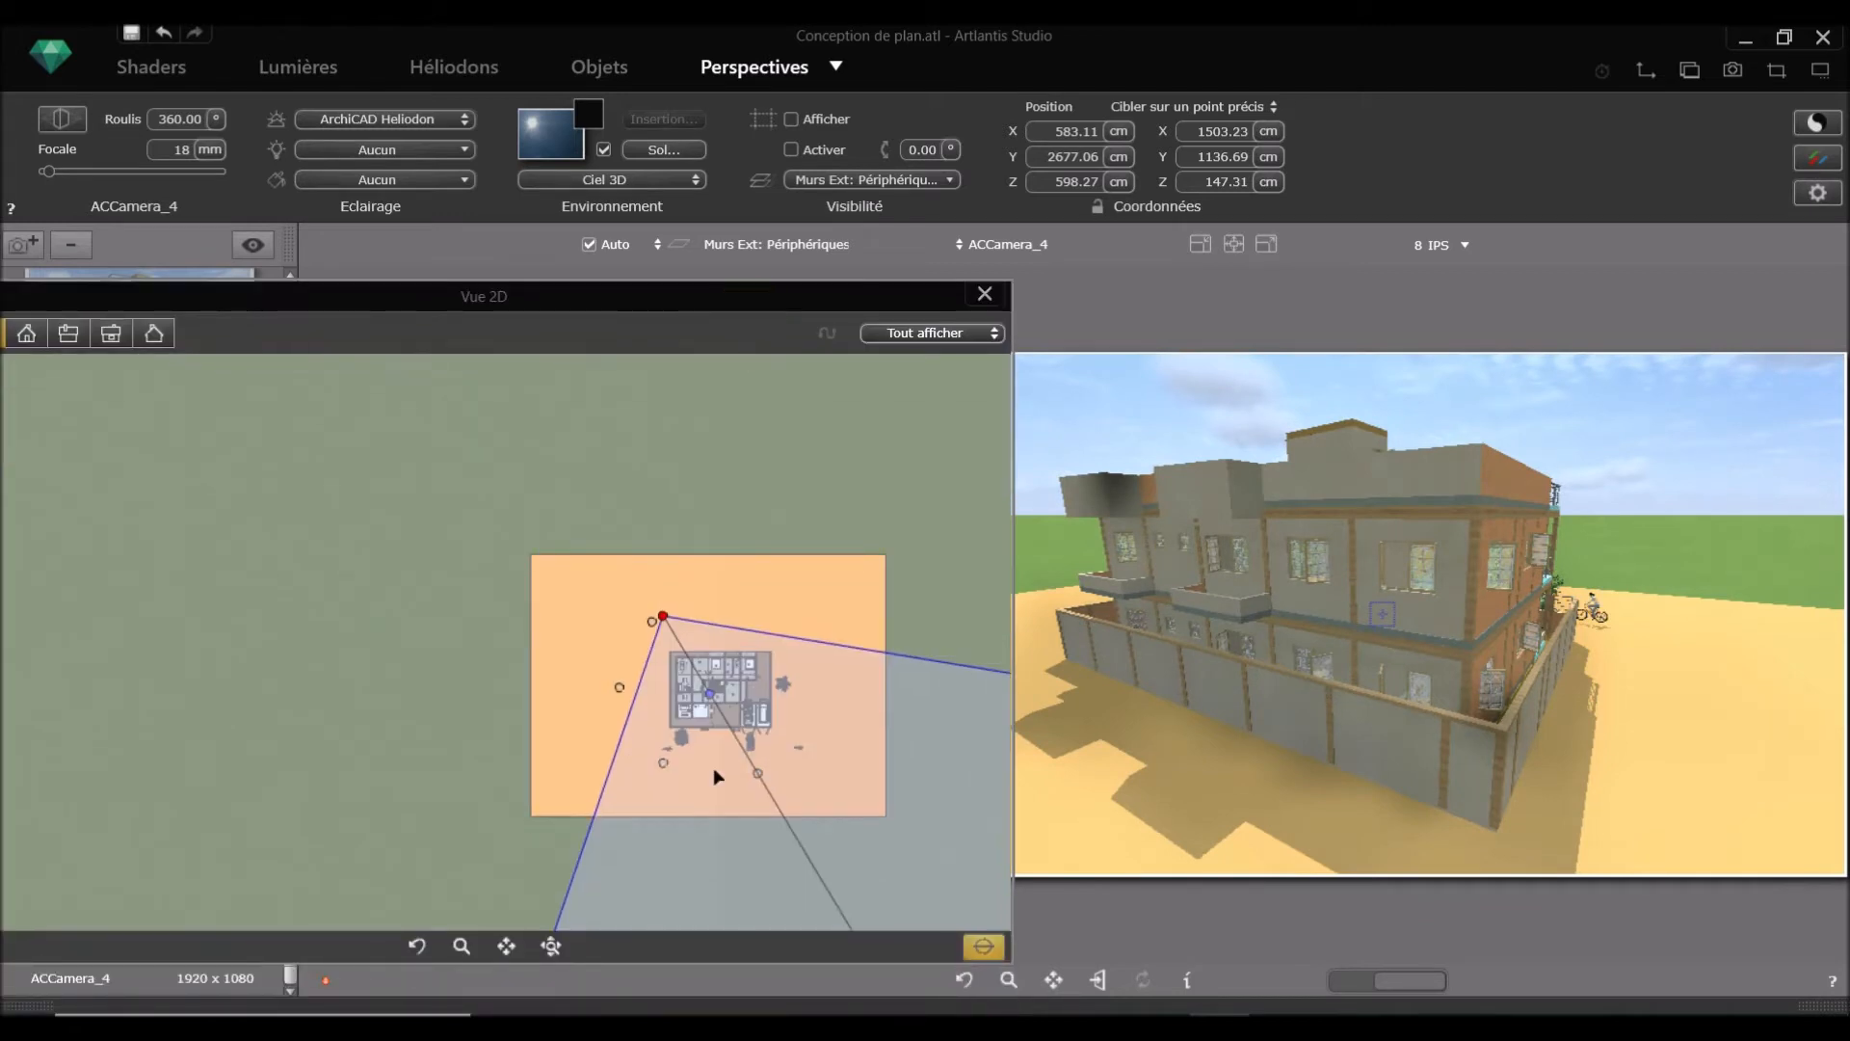
{"action": "left_click_drag", "start_coordinate": [663, 616], "coordinate": [787, 640]}
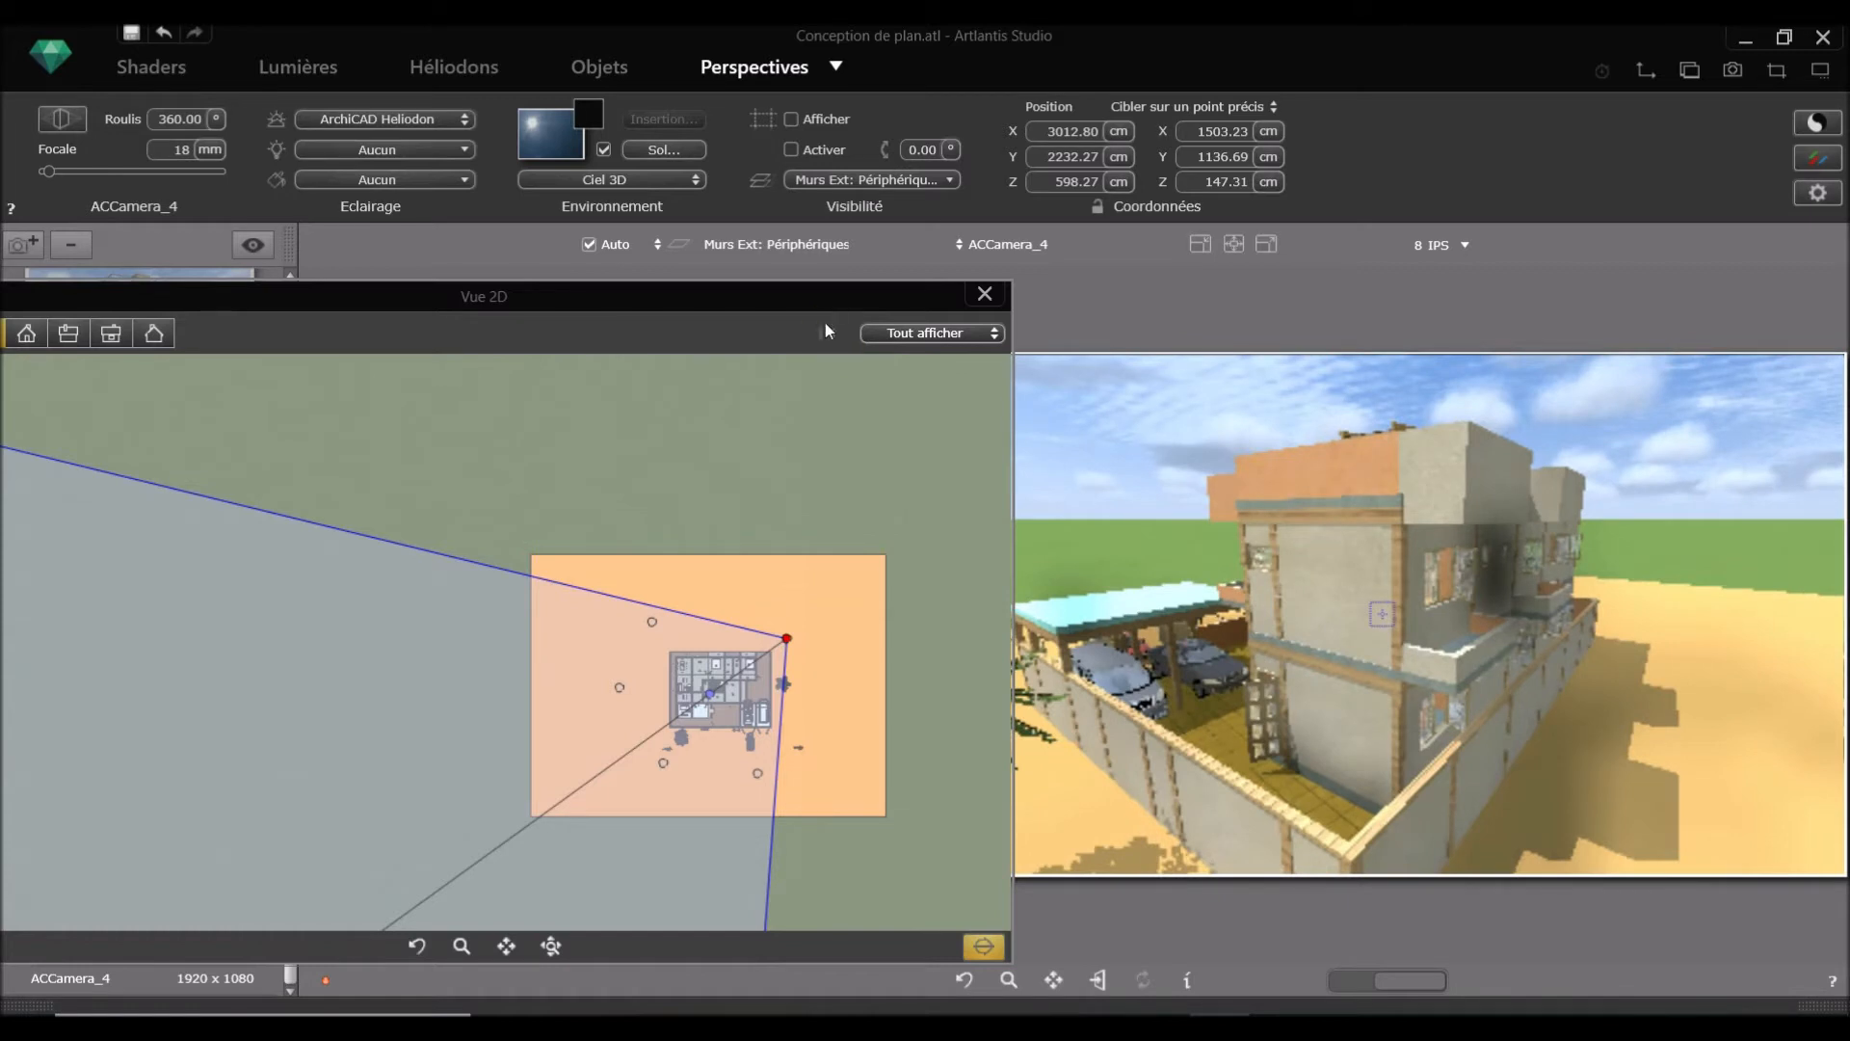
Step: Lower ACCamera_4 to about Z 495 cm and shift its target in the 2D view to about X 1922, Y 1473 cm
{"action": "left_click_drag", "start_coordinate": [822, 297], "coordinate": [603, 338]}
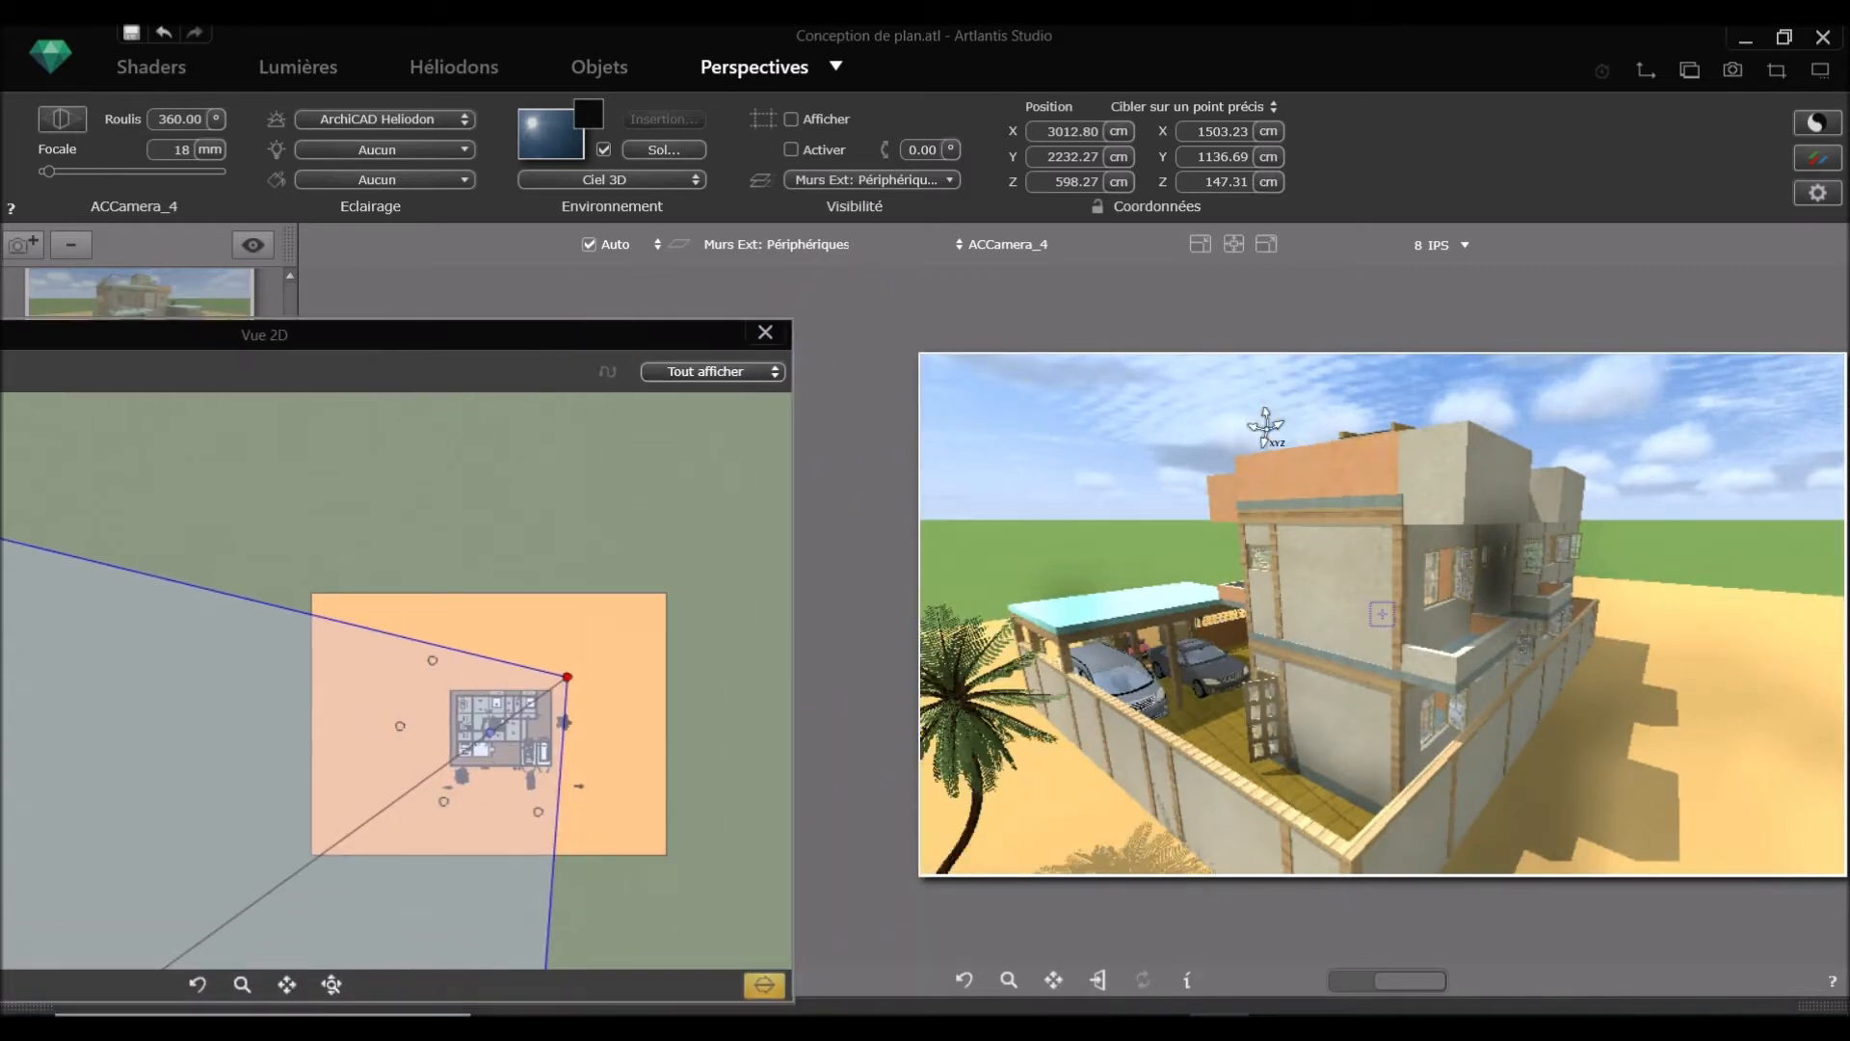
{"action": "left_click_drag", "start_coordinate": [1161, 430], "coordinate": [1163, 422]}
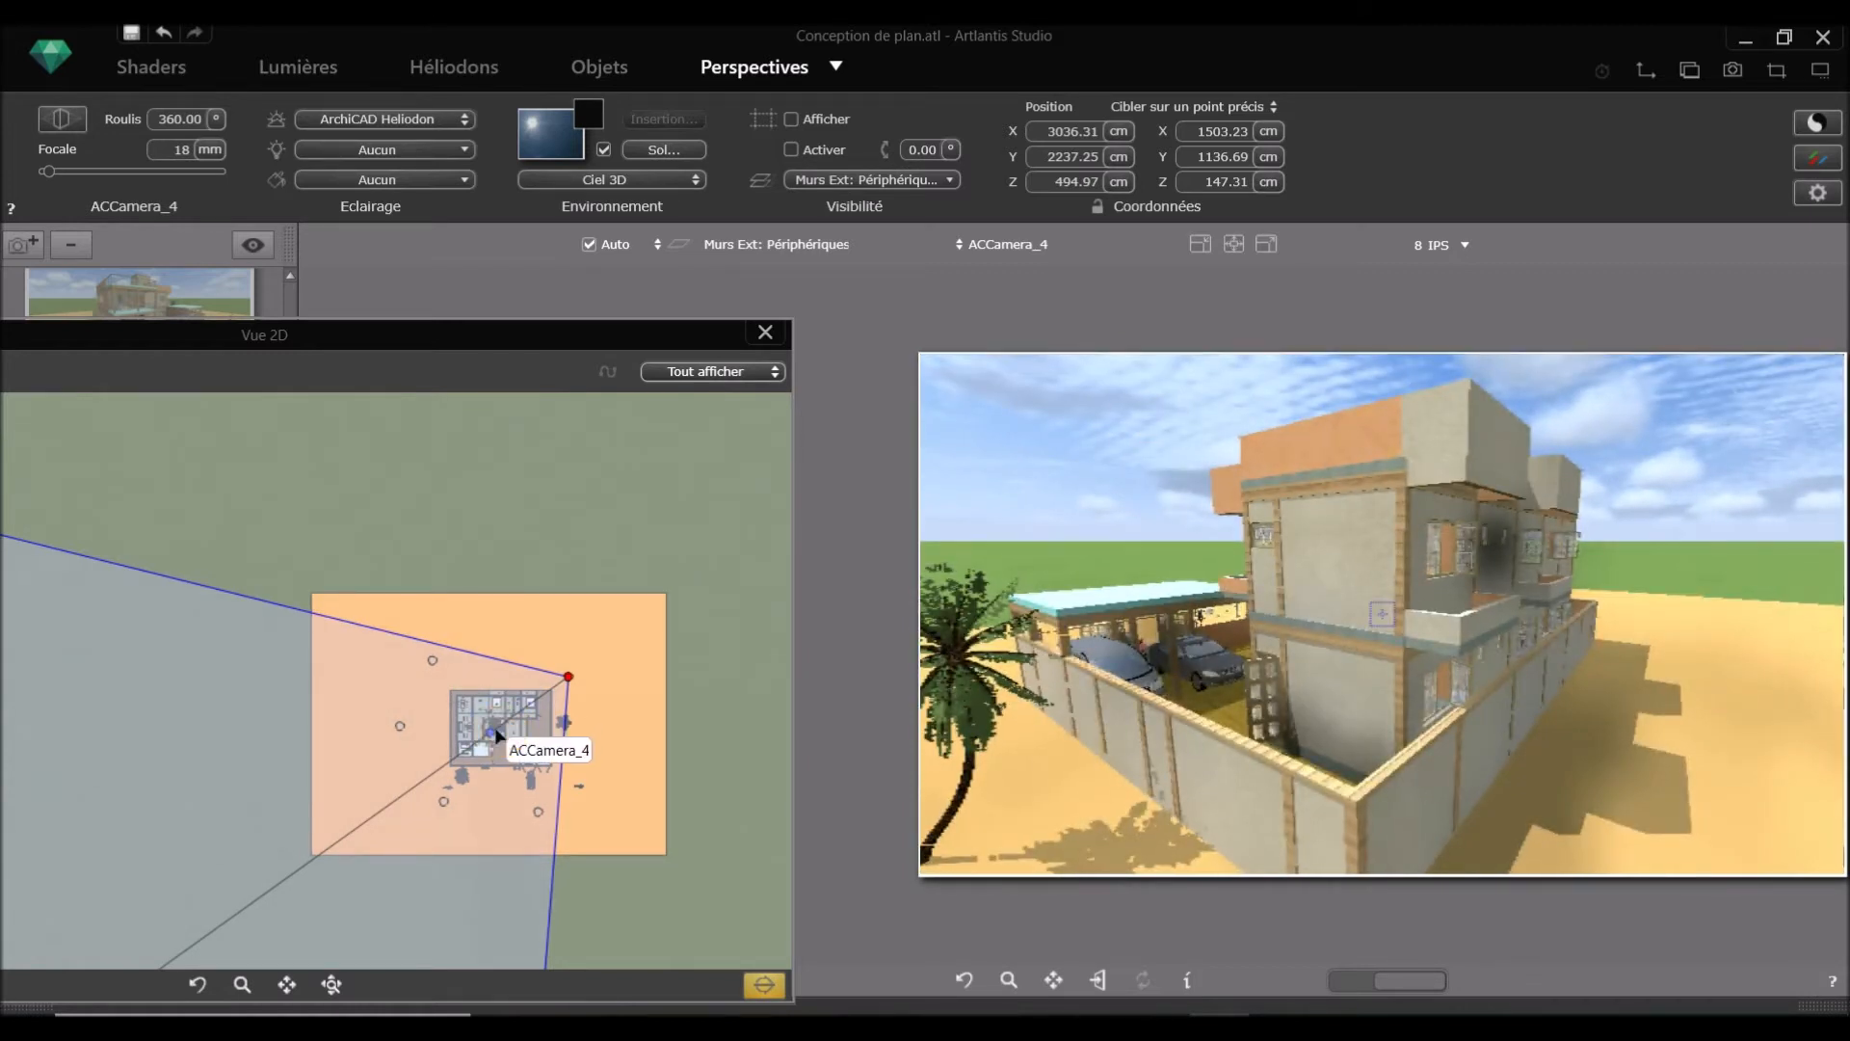
{"action": "left_click_drag", "start_coordinate": [498, 734], "coordinate": [547, 701]}
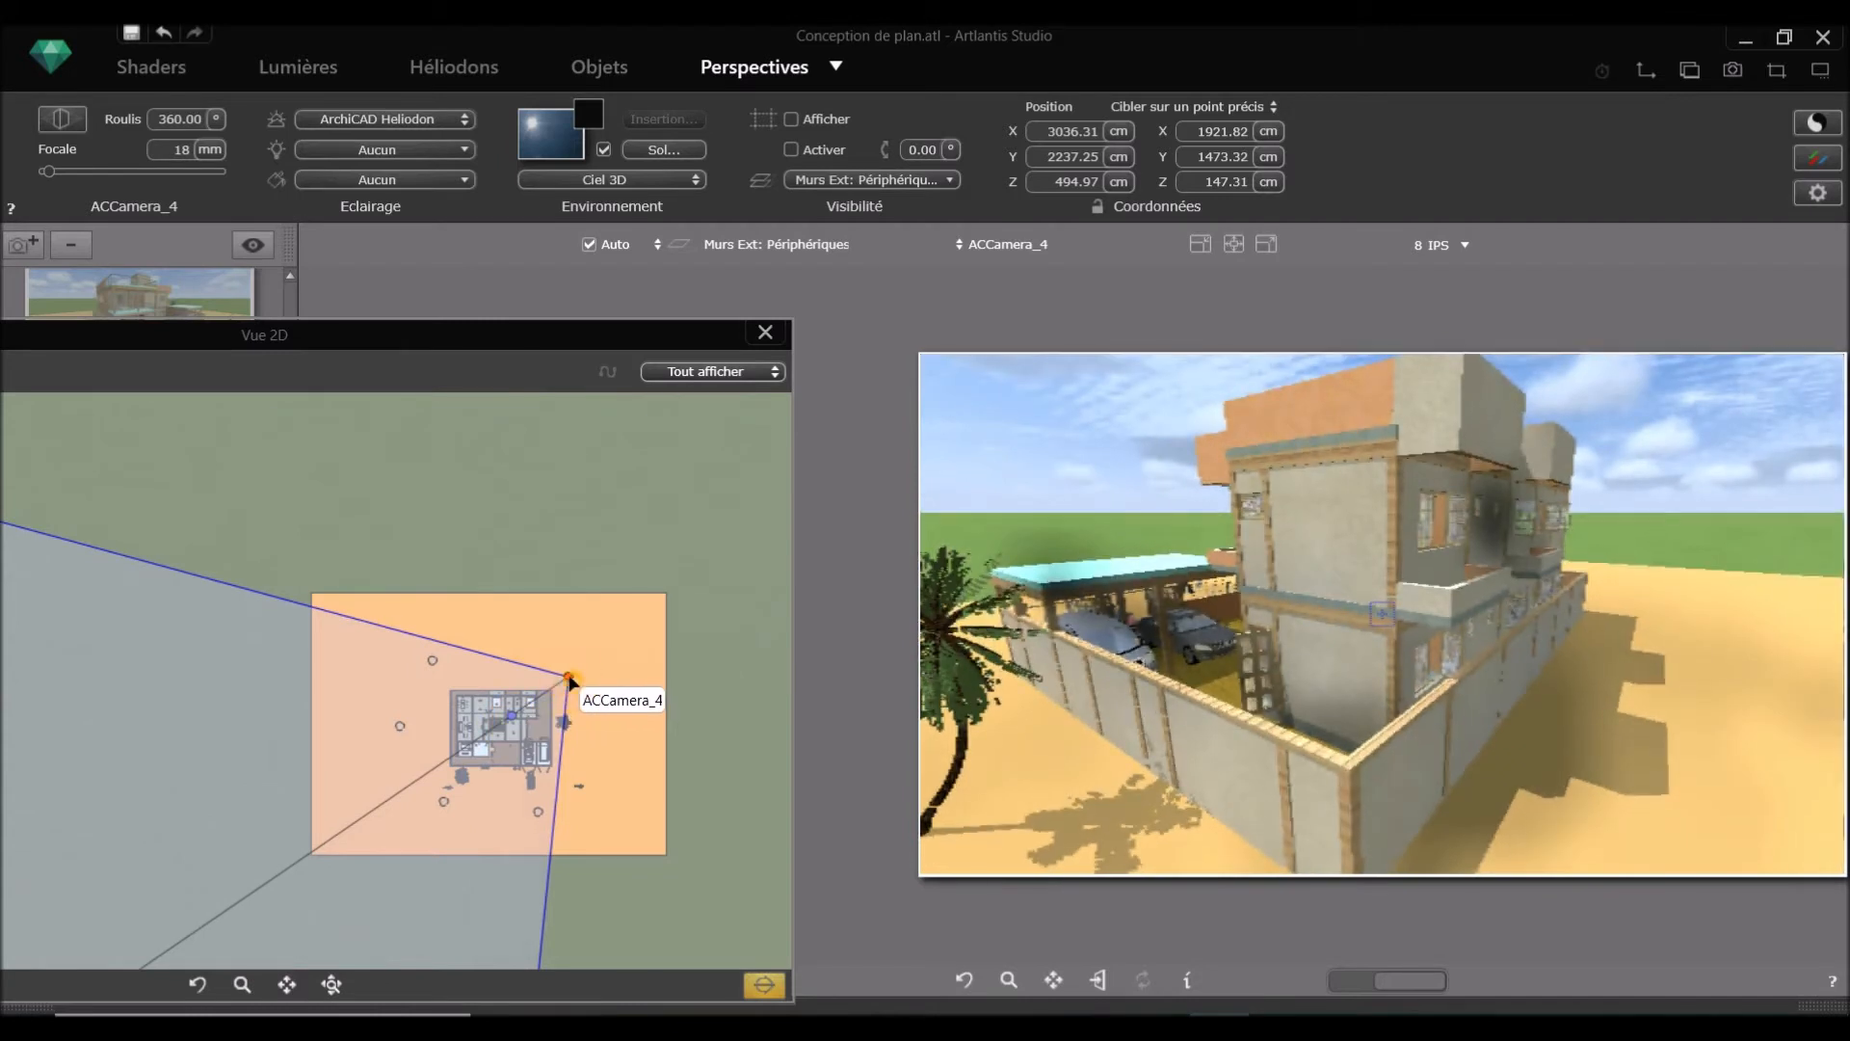
Step: Refine the ACCamera_4 viewpoint to about X 2865, Y 2238, Z 653 cm, overlooking the walled corner and carport, and duplicate that perspective
{"action": "left_click_drag", "start_coordinate": [569, 678], "coordinate": [585, 682]}
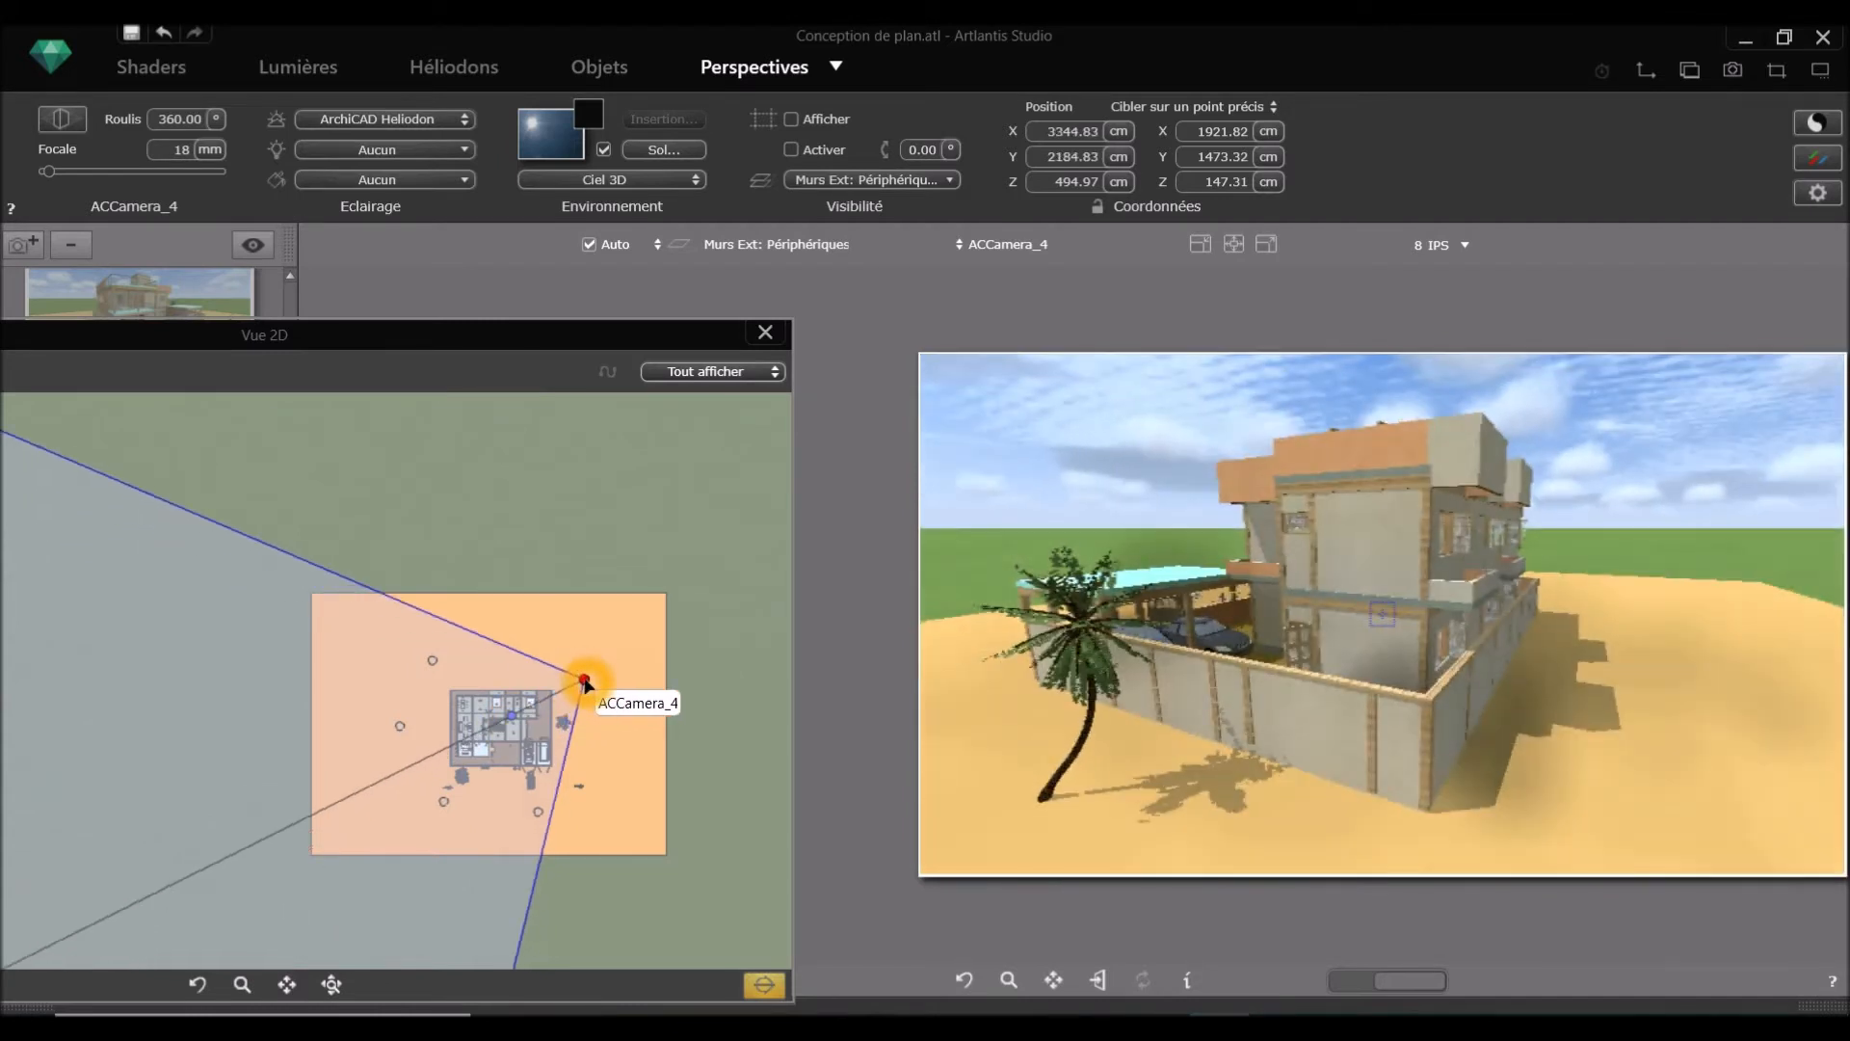
{"action": "left_click_drag", "start_coordinate": [585, 682], "coordinate": [562, 676]}
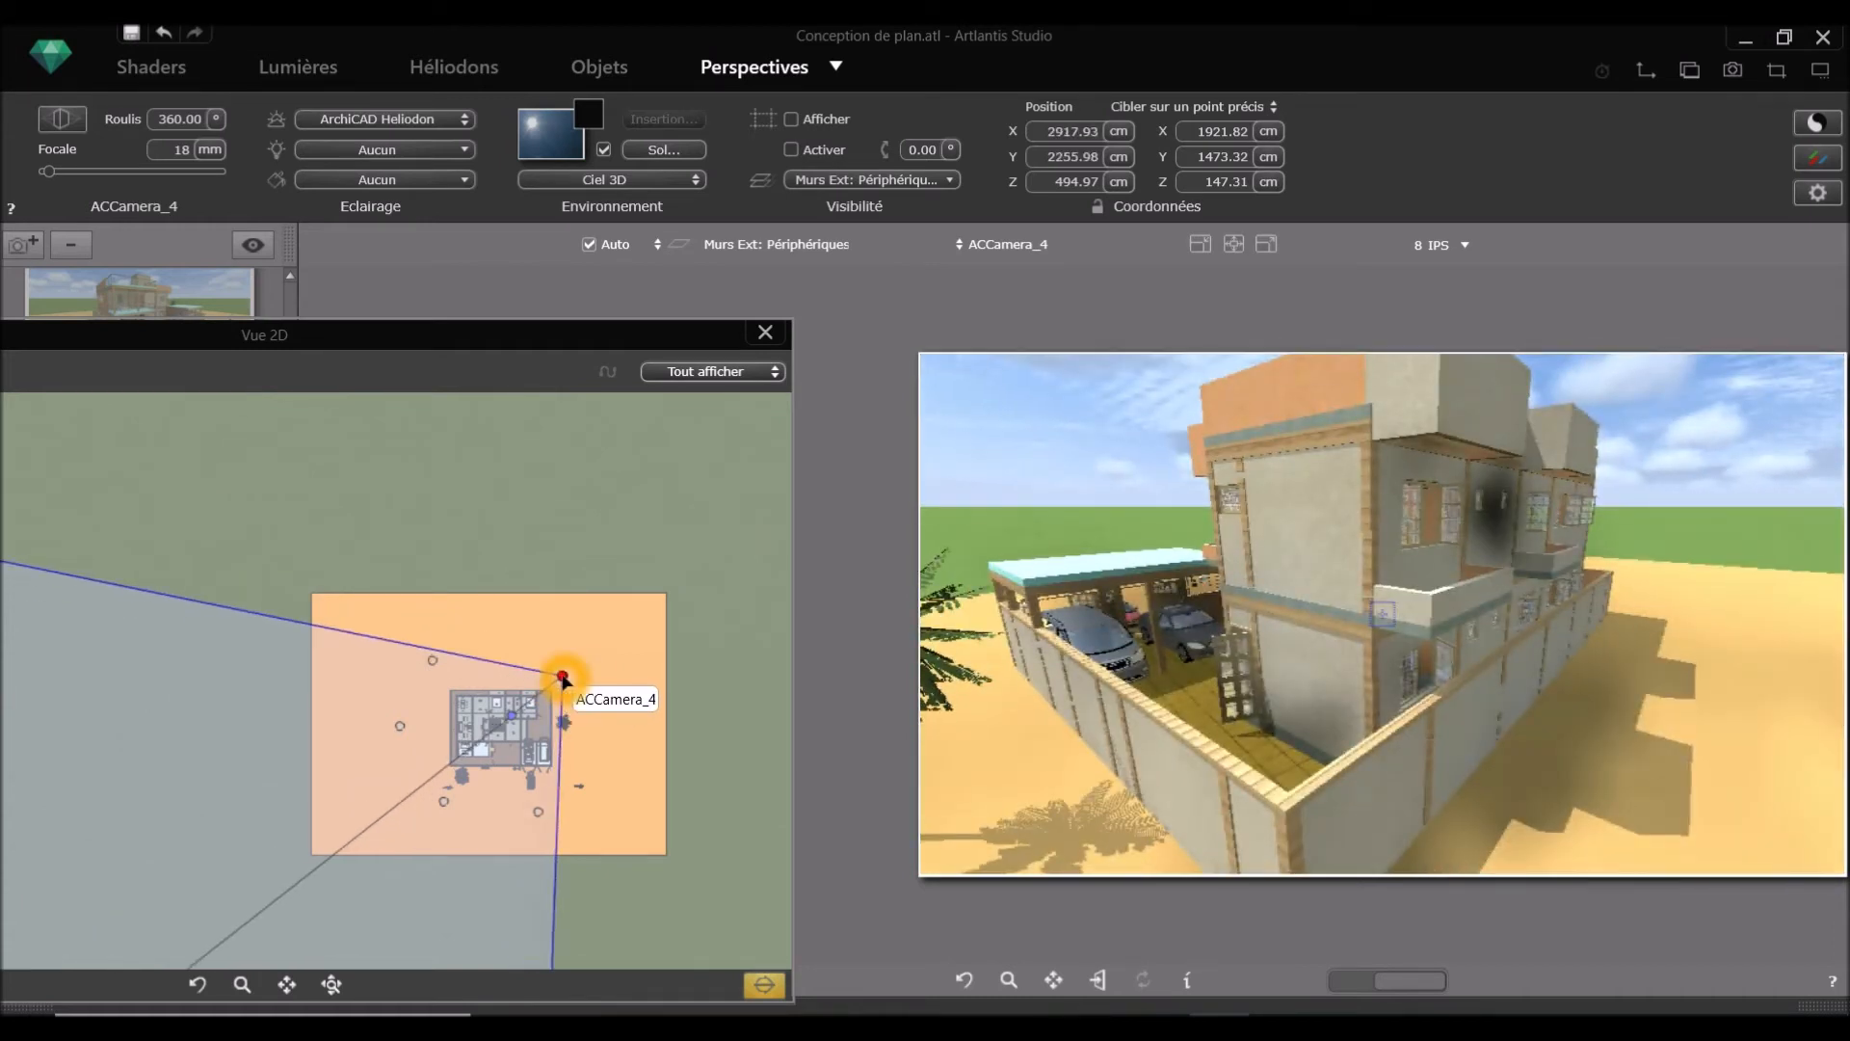
{"action": "left_click_drag", "start_coordinate": [983, 599], "coordinate": [977, 630]}
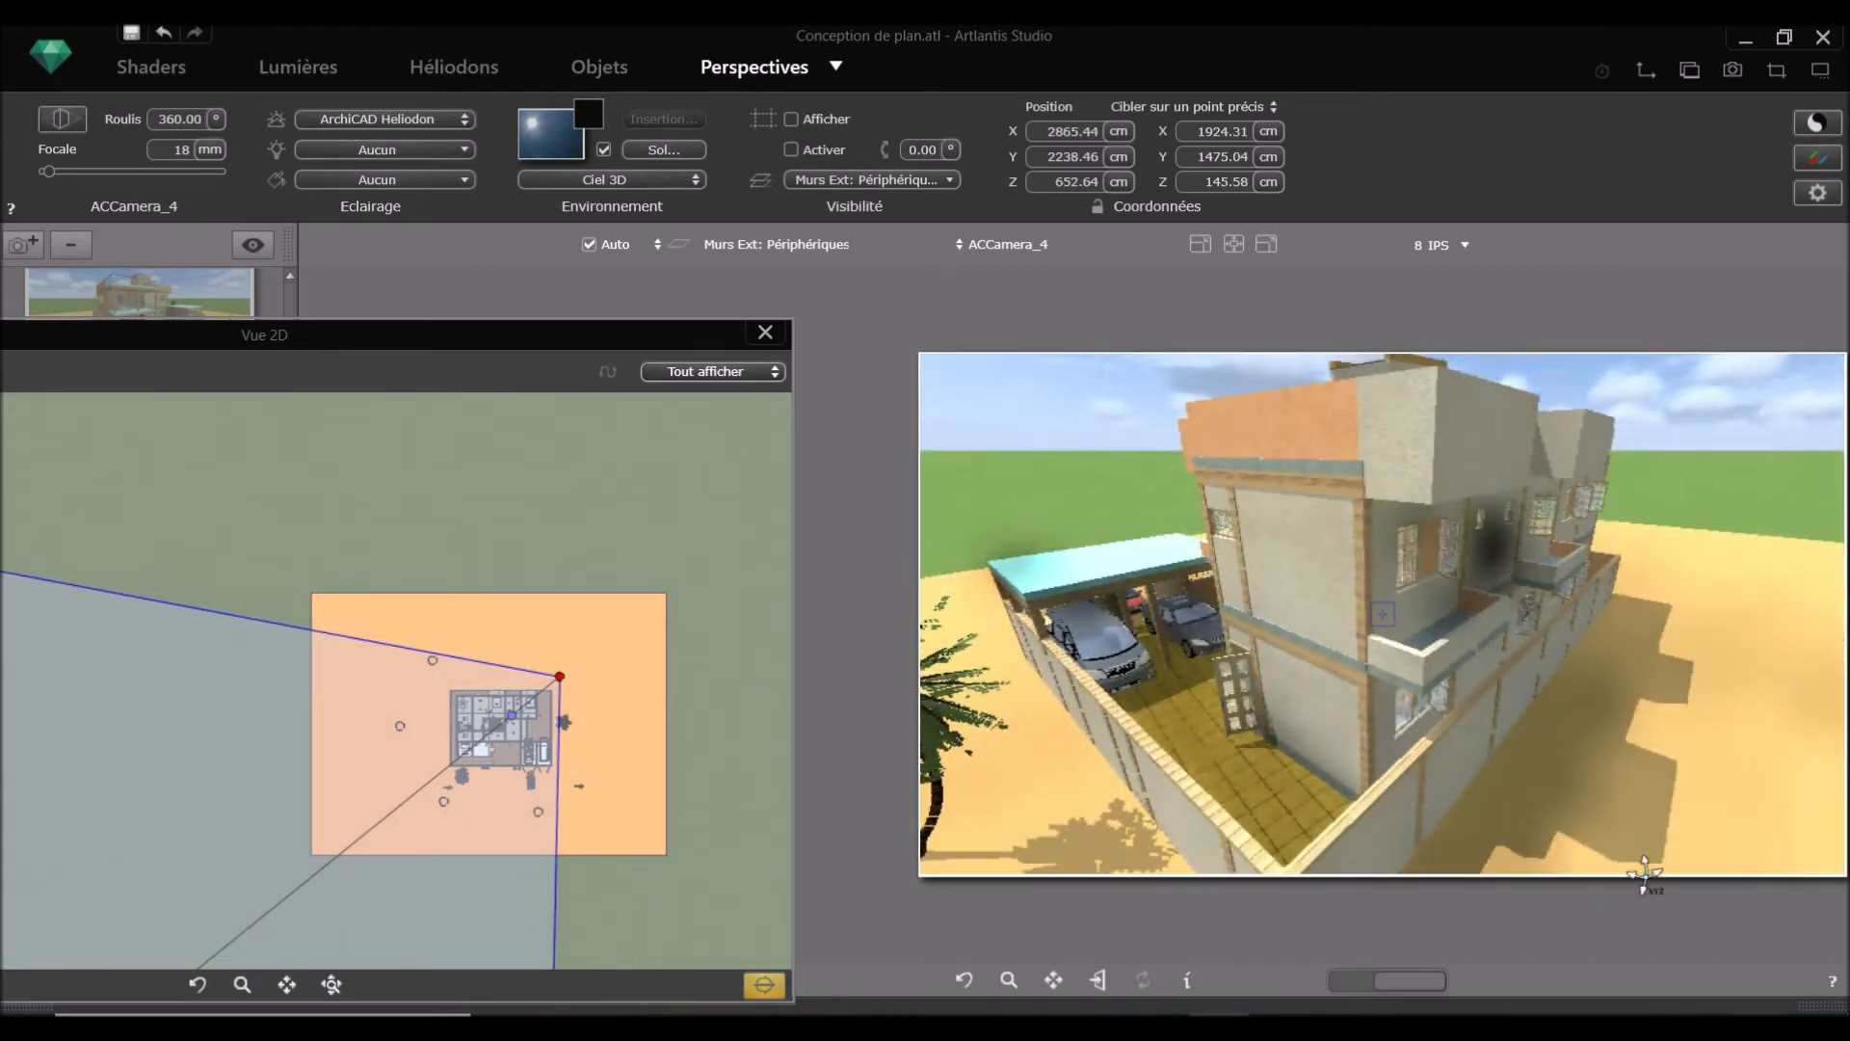
{"action": "left_click", "coordinate": [13, 250]}
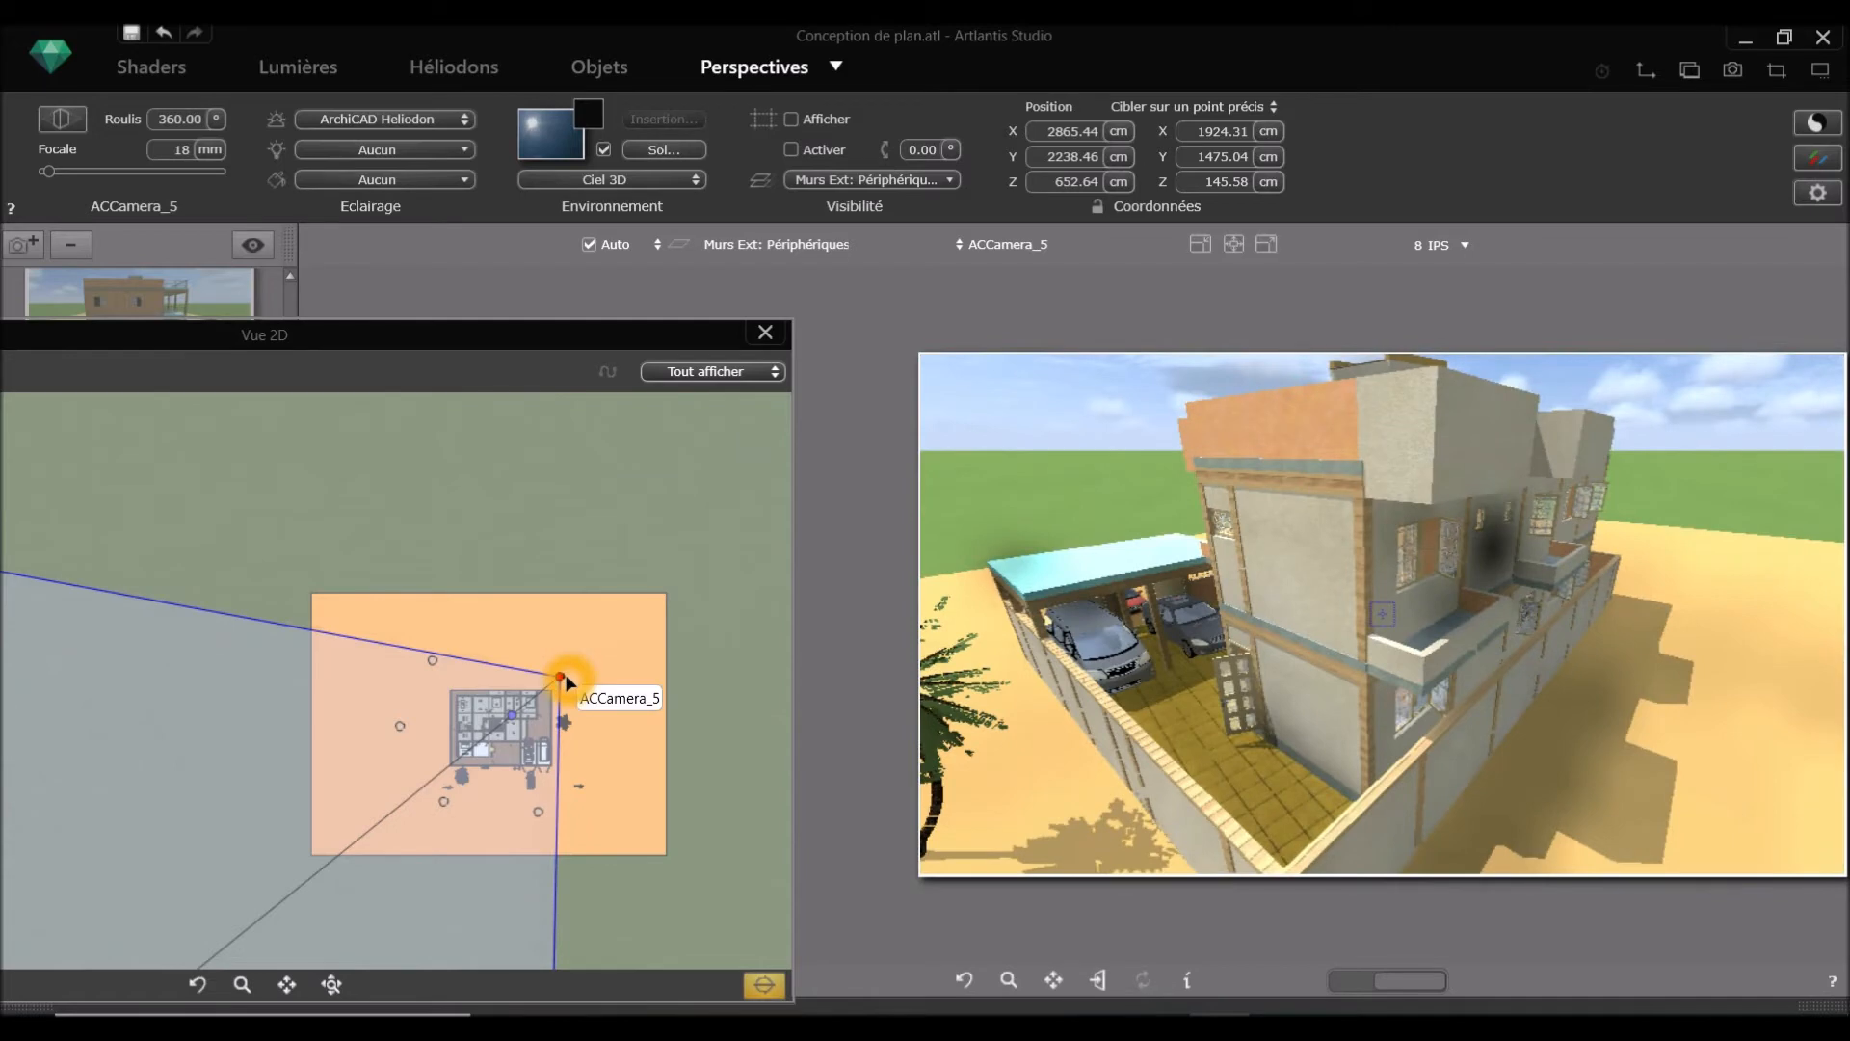
Step: Move ACCamera_5 to face the carport side beyond the palm tree, at about X 3478, Y 1035, Z 520 cm, and duplicate that perspective
{"action": "left_click_drag", "start_coordinate": [566, 682], "coordinate": [589, 729]}
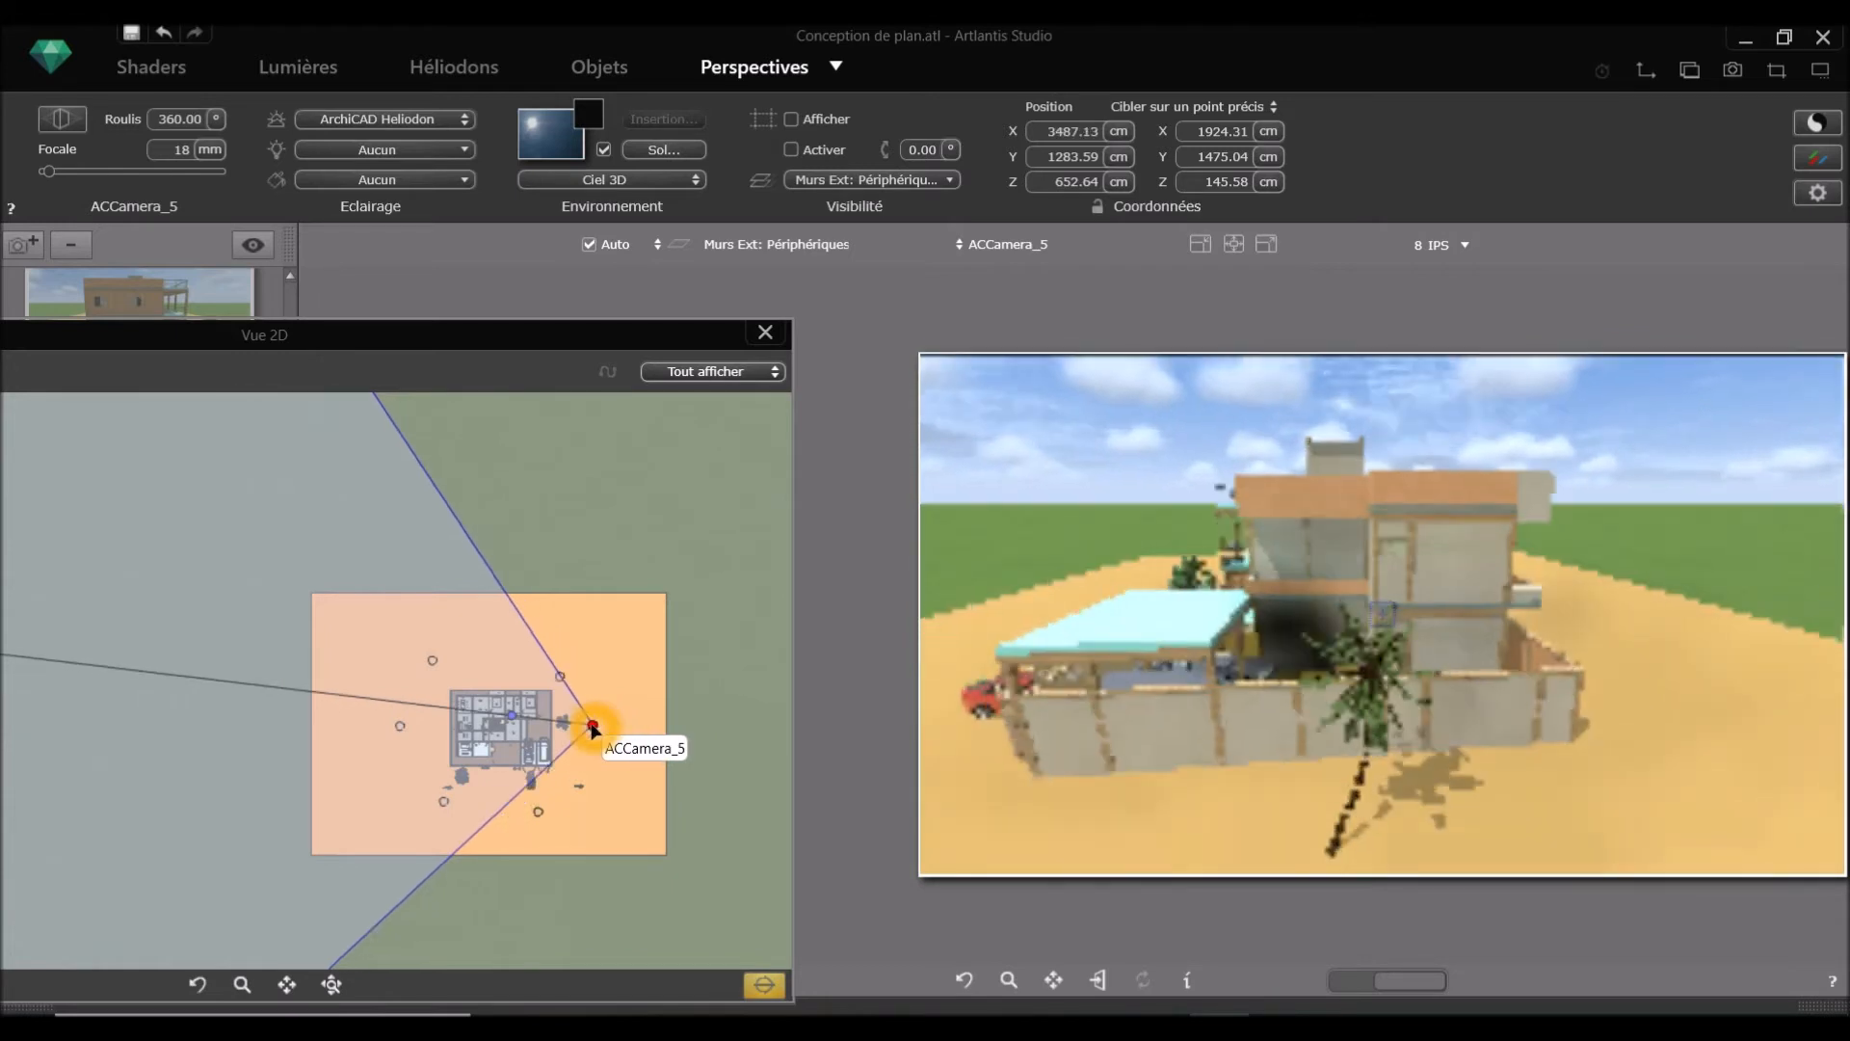
{"action": "mouse_move", "coordinate": [1064, 651]}
{"action": "left_mouse_down"}
{"action": "mouse_move", "coordinate": [1358, 653]}
{"action": "mouse_move", "coordinate": [1021, 664]}
{"action": "mouse_move", "coordinate": [983, 642]}
{"action": "left_mouse_up"}
{"action": "left_click_drag", "start_coordinate": [1726, 695], "coordinate": [1697, 729]}
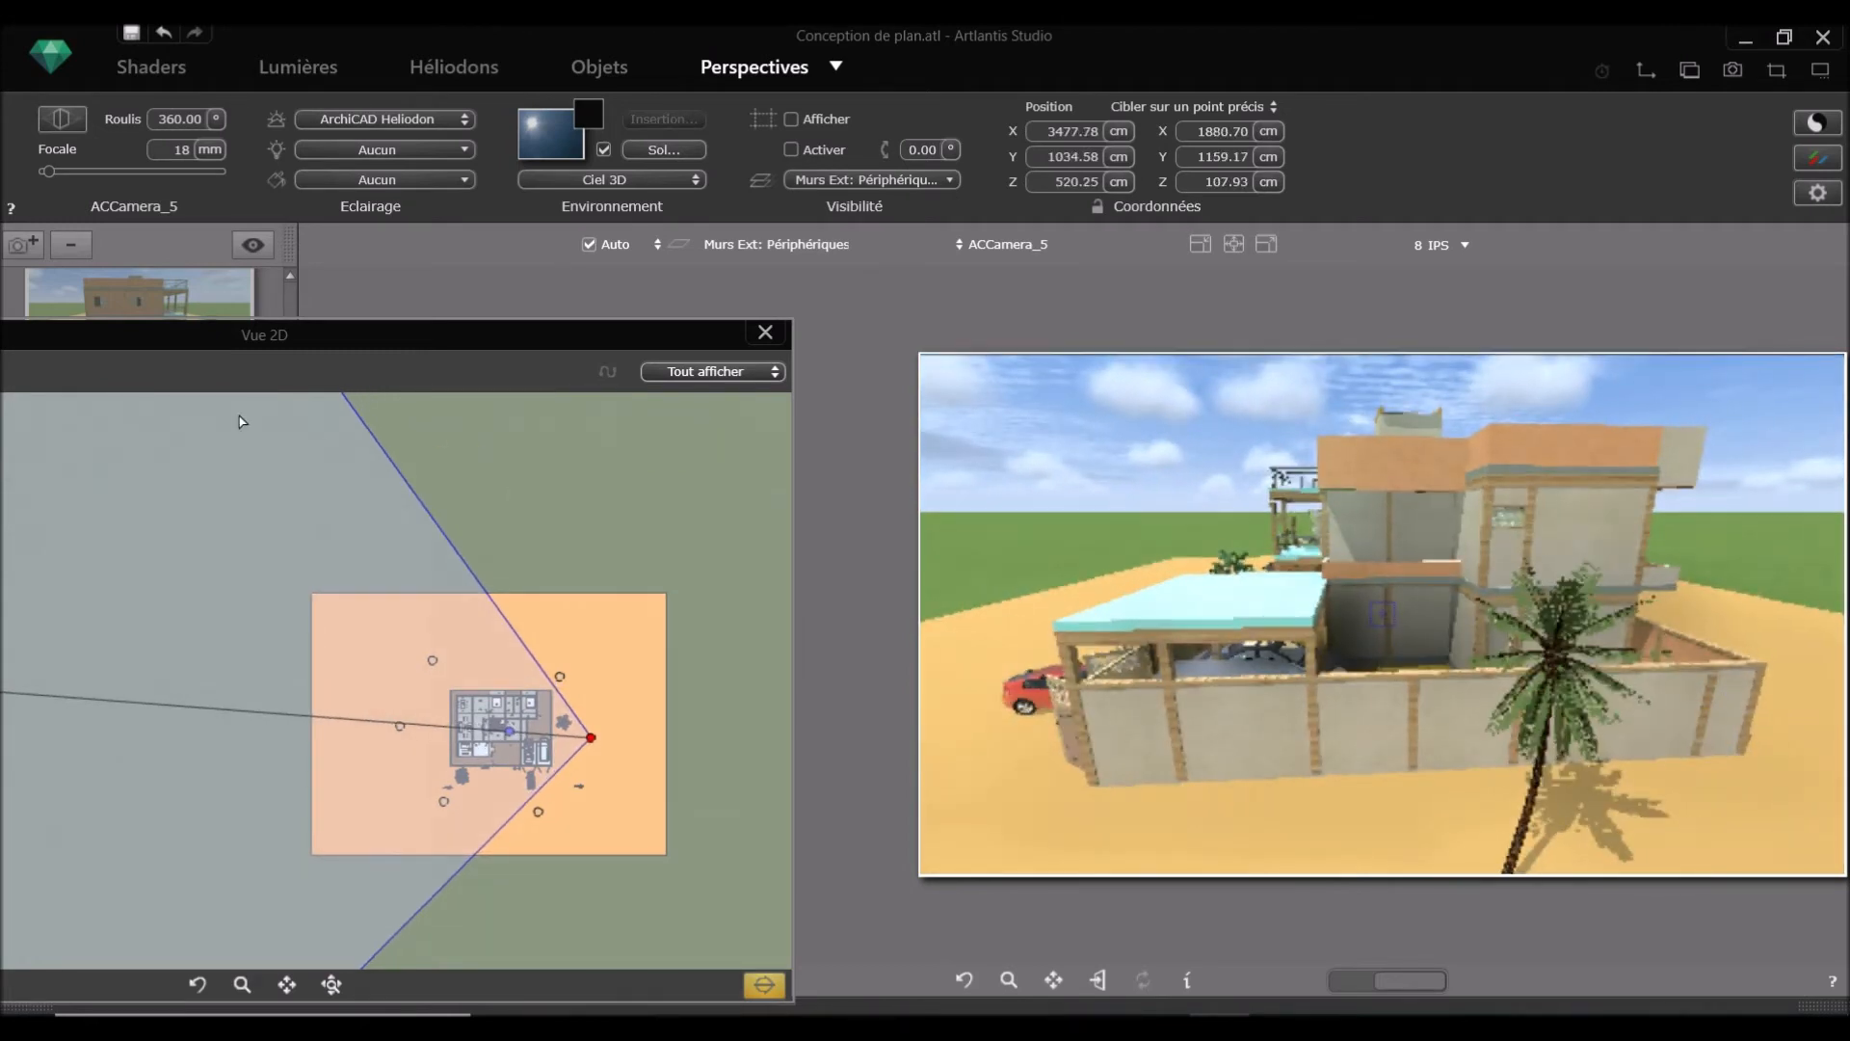
{"action": "left_click", "coordinate": [16, 239]}
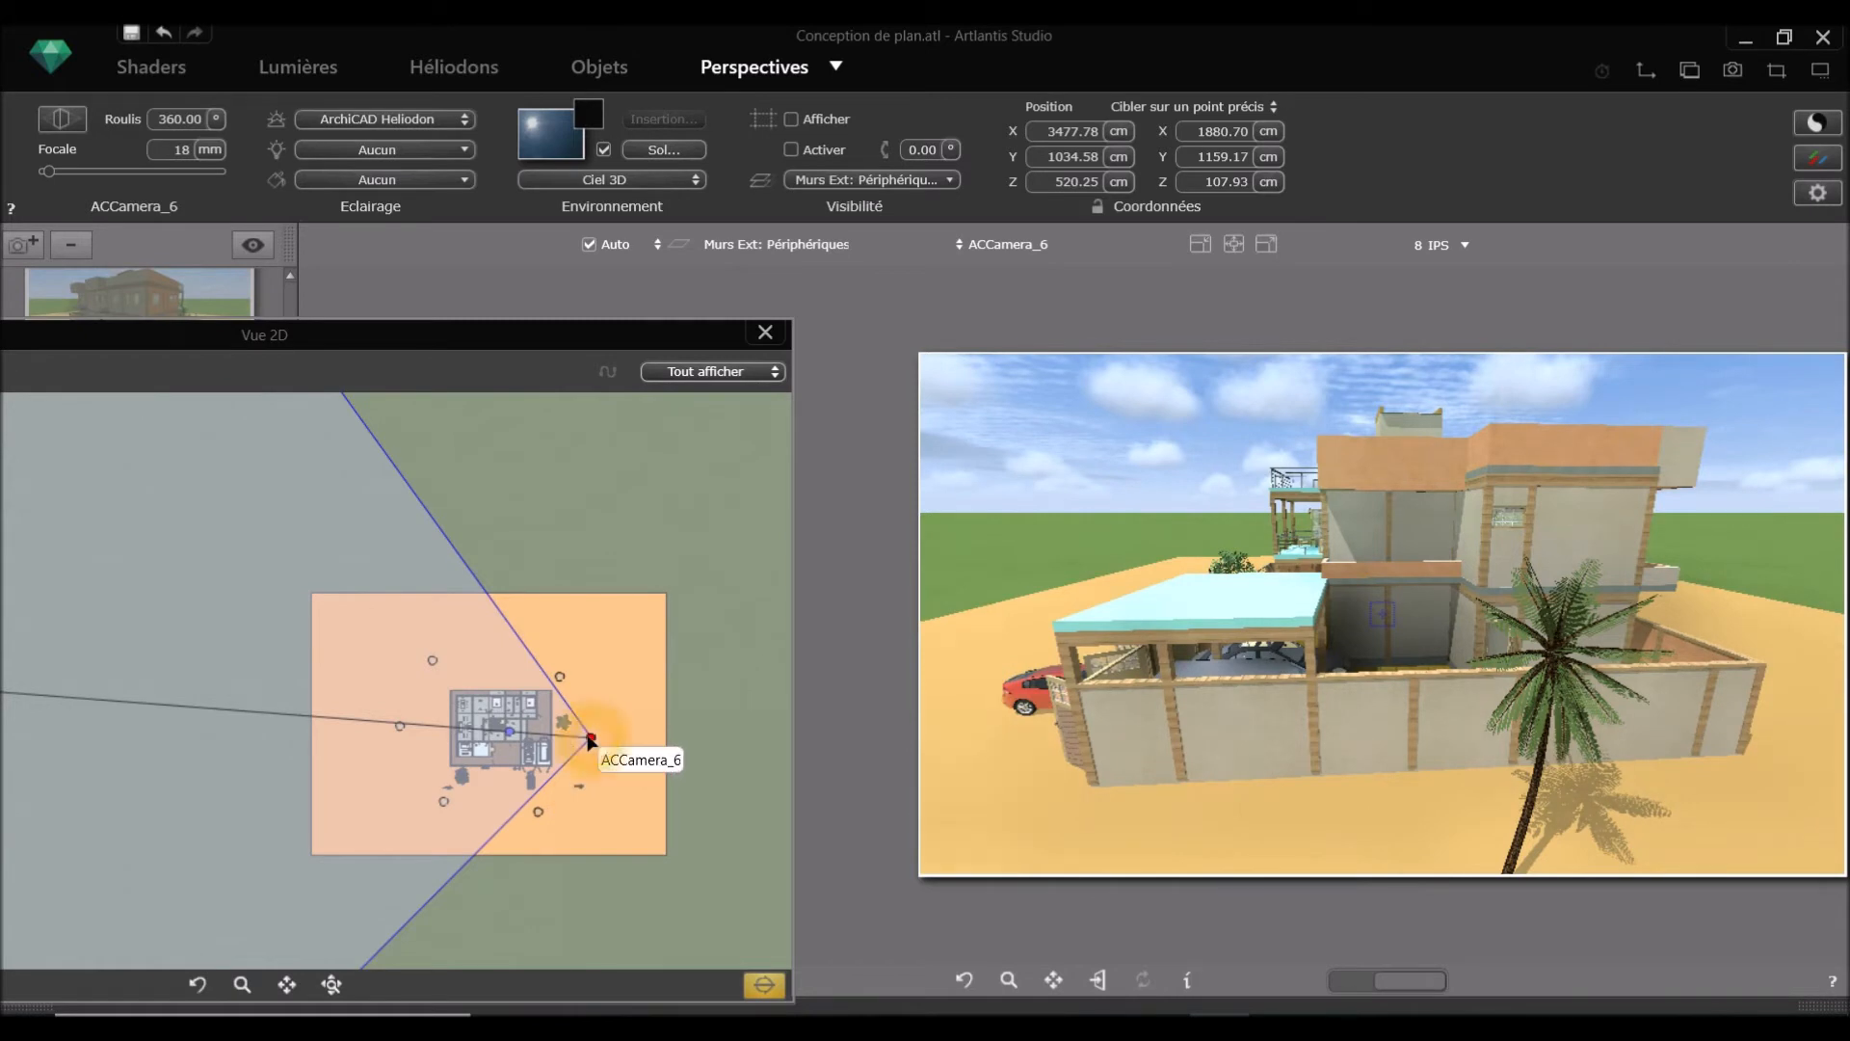
Step: Swing the ACCamera_6 viewpoint around to the carport's front corner and raise it, at about X 2776, Y 337, Z 975 cm
{"action": "left_click_drag", "start_coordinate": [556, 740], "coordinate": [565, 737]}
{"action": "left_click", "coordinate": [1166, 618]}
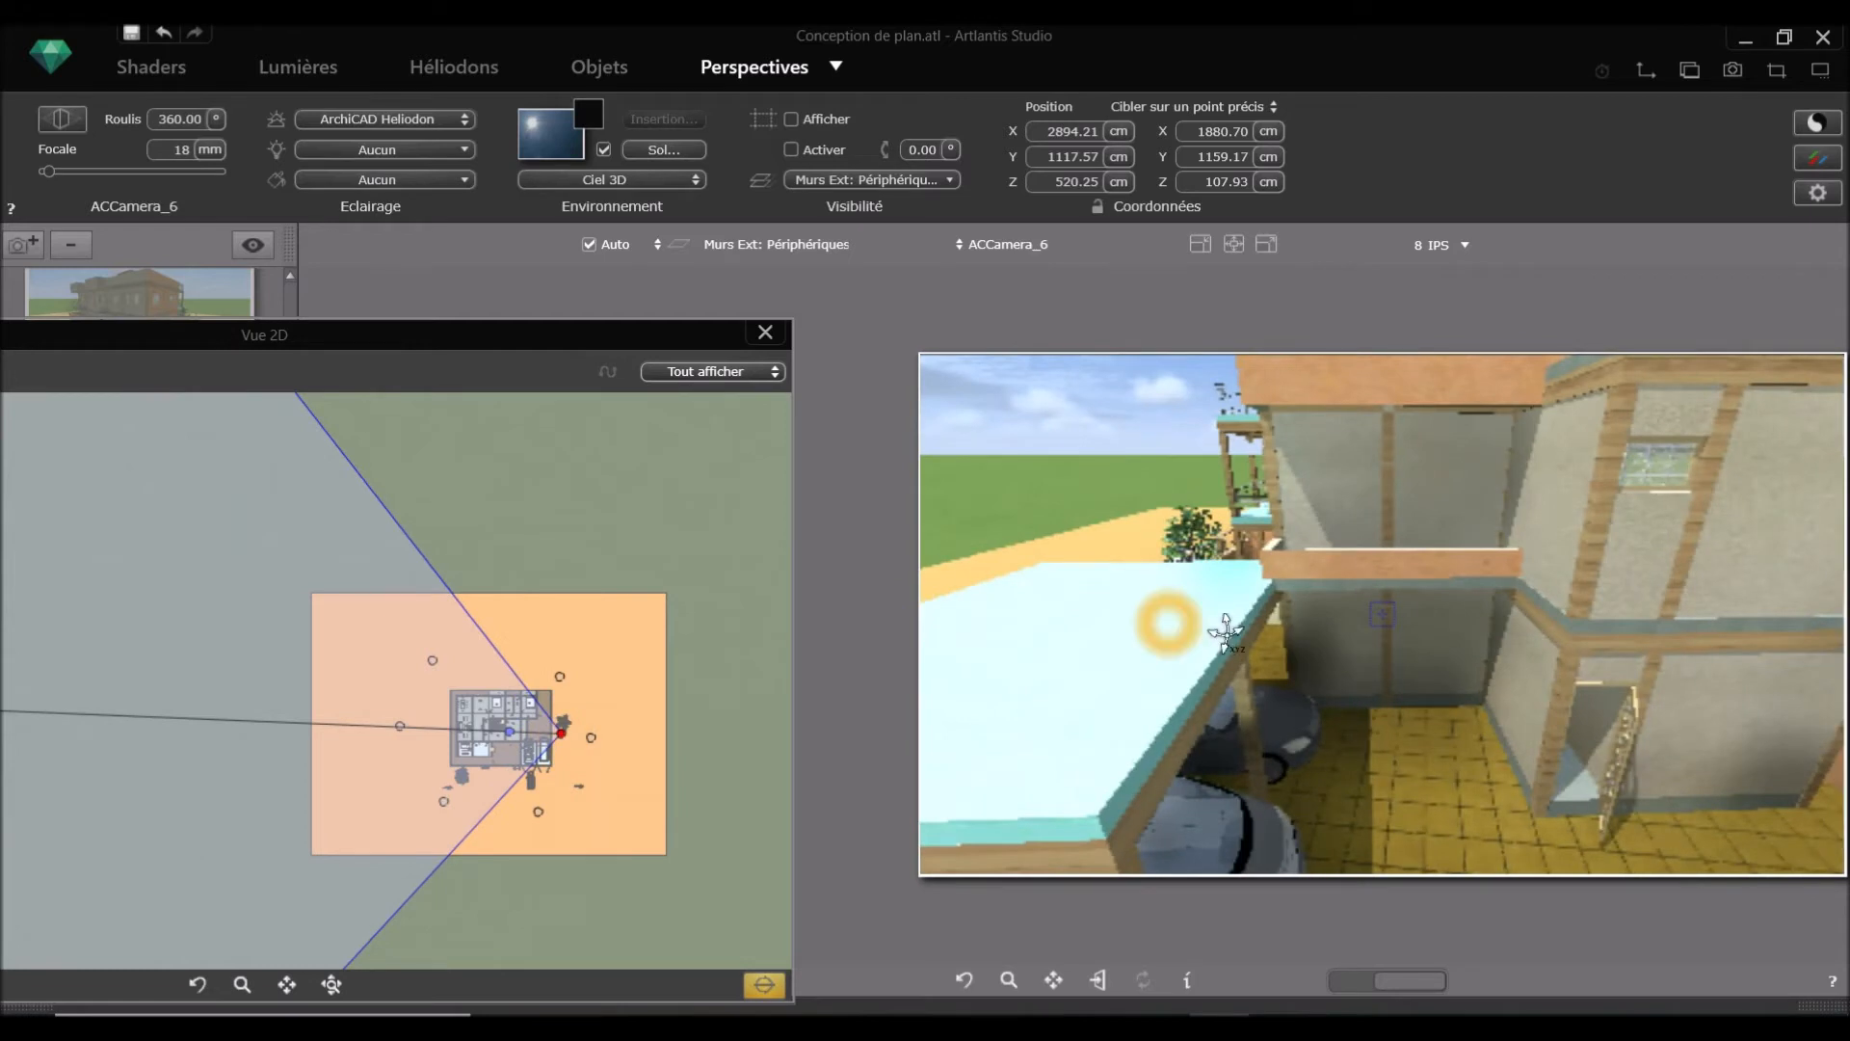
{"action": "left_click_drag", "start_coordinate": [1342, 638], "coordinate": [1228, 667]}
{"action": "scroll", "coordinate": [1375, 664], "scroll_direction": "down", "scroll_amount": 3}
{"action": "middle_click_drag", "start_coordinate": [1176, 652], "coordinate": [1312, 636]}
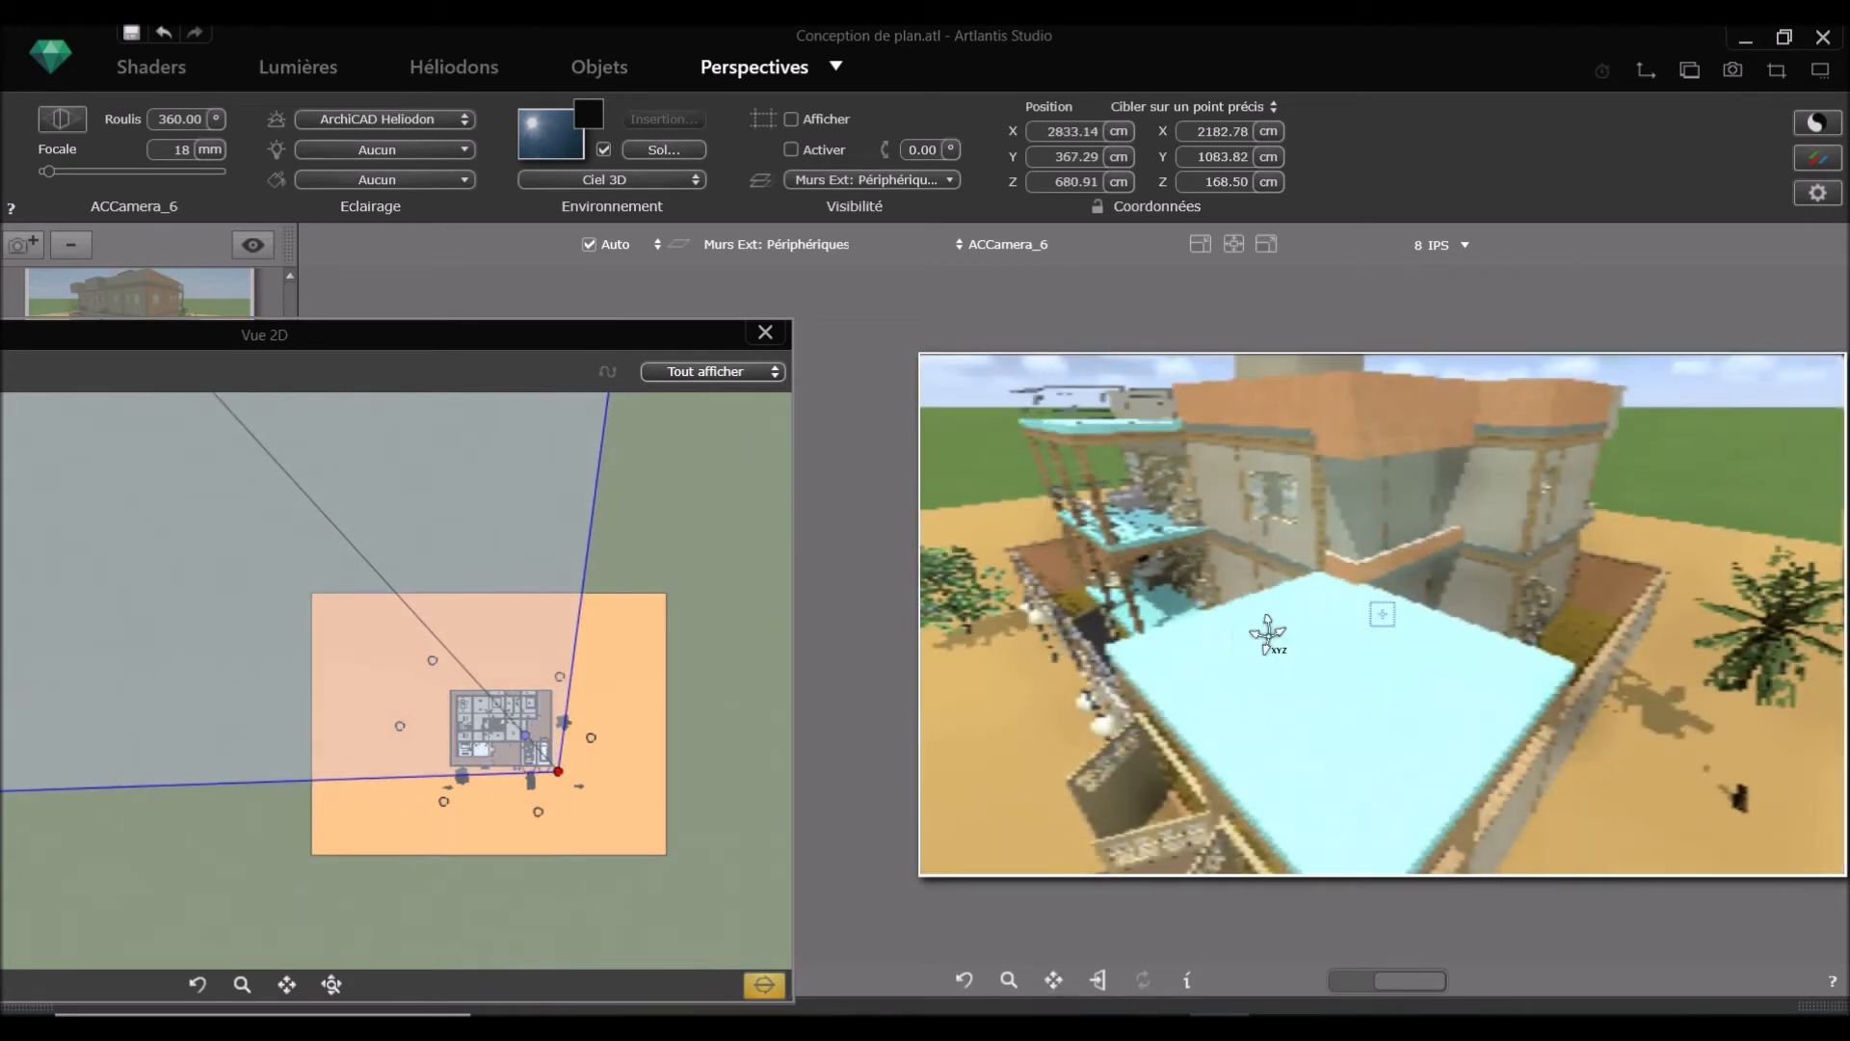
{"action": "left_click_drag", "start_coordinate": [1267, 634], "coordinate": [1354, 717]}
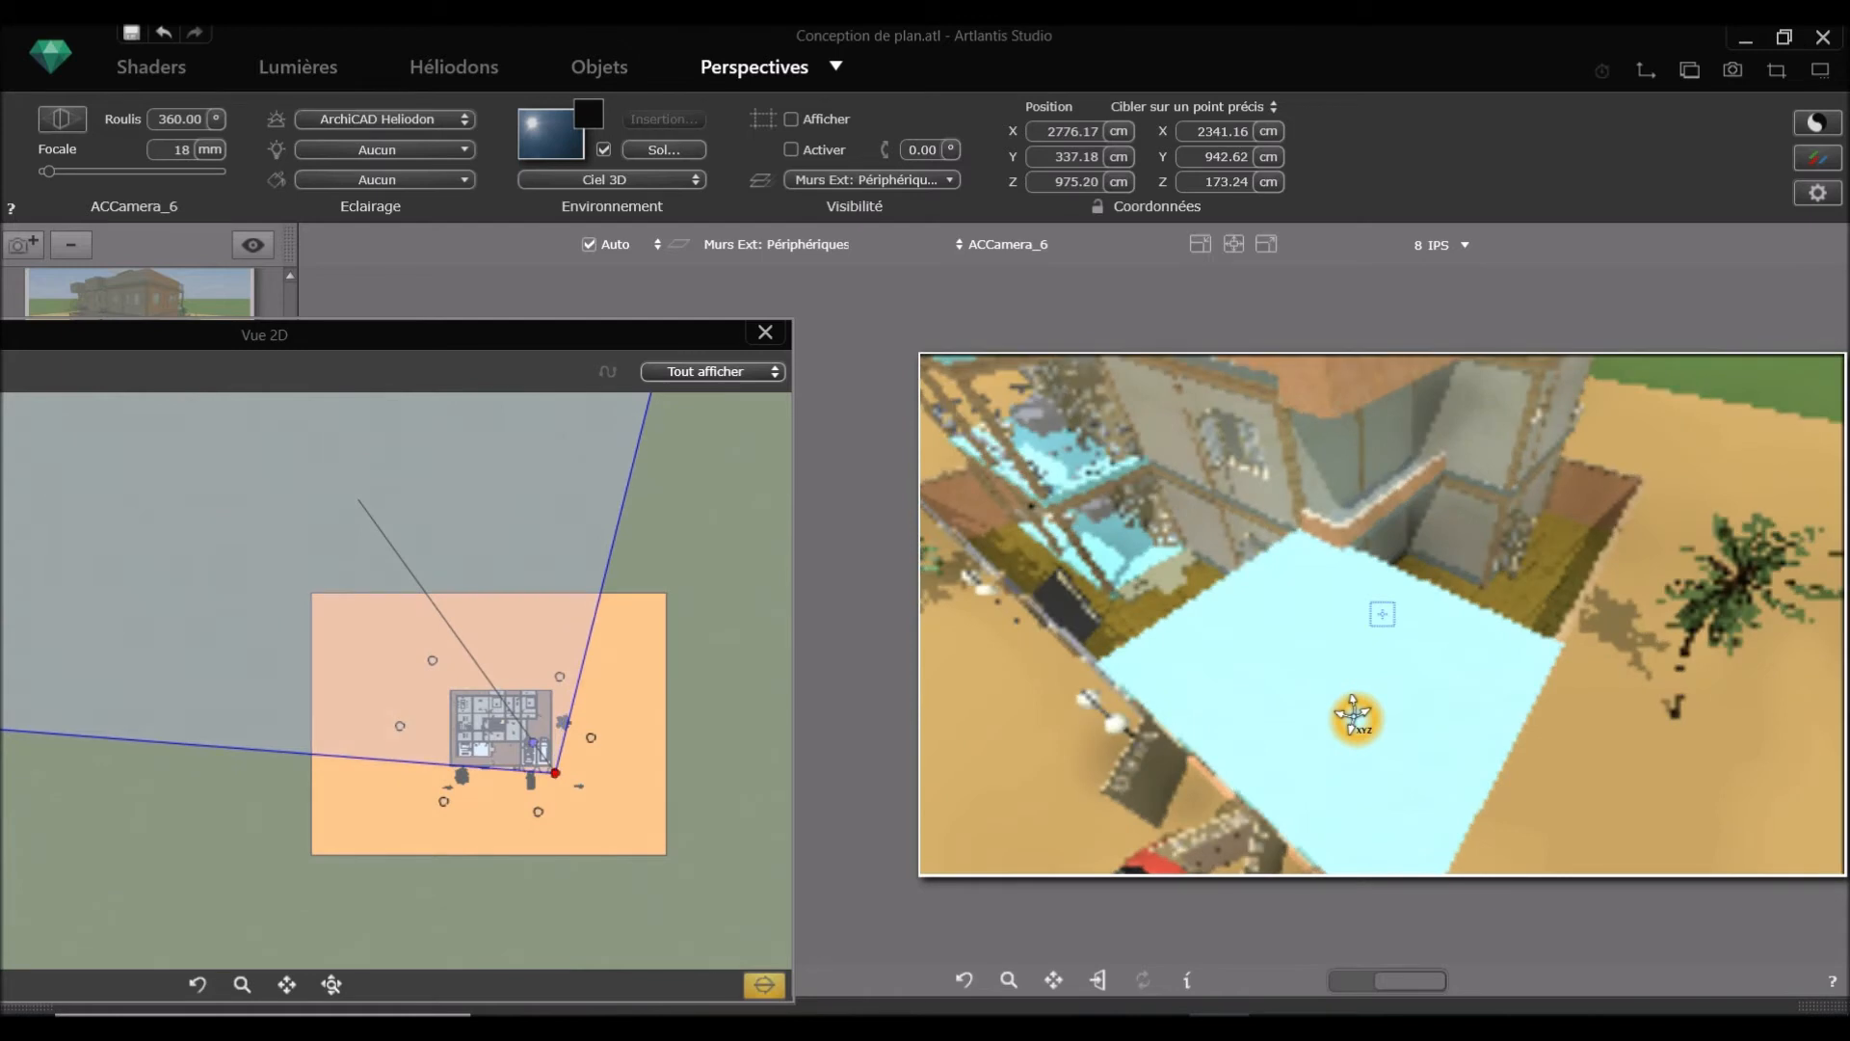
Step: Pull ACCamera_6 back and up into a bird's-eye view of the roof, at about X 2753, Y 364, Z 1423 cm
{"action": "scroll", "coordinate": [1353, 717], "scroll_direction": "down", "scroll_amount": 2}
{"action": "scroll", "coordinate": [1325, 715], "scroll_direction": "down", "scroll_amount": 2}
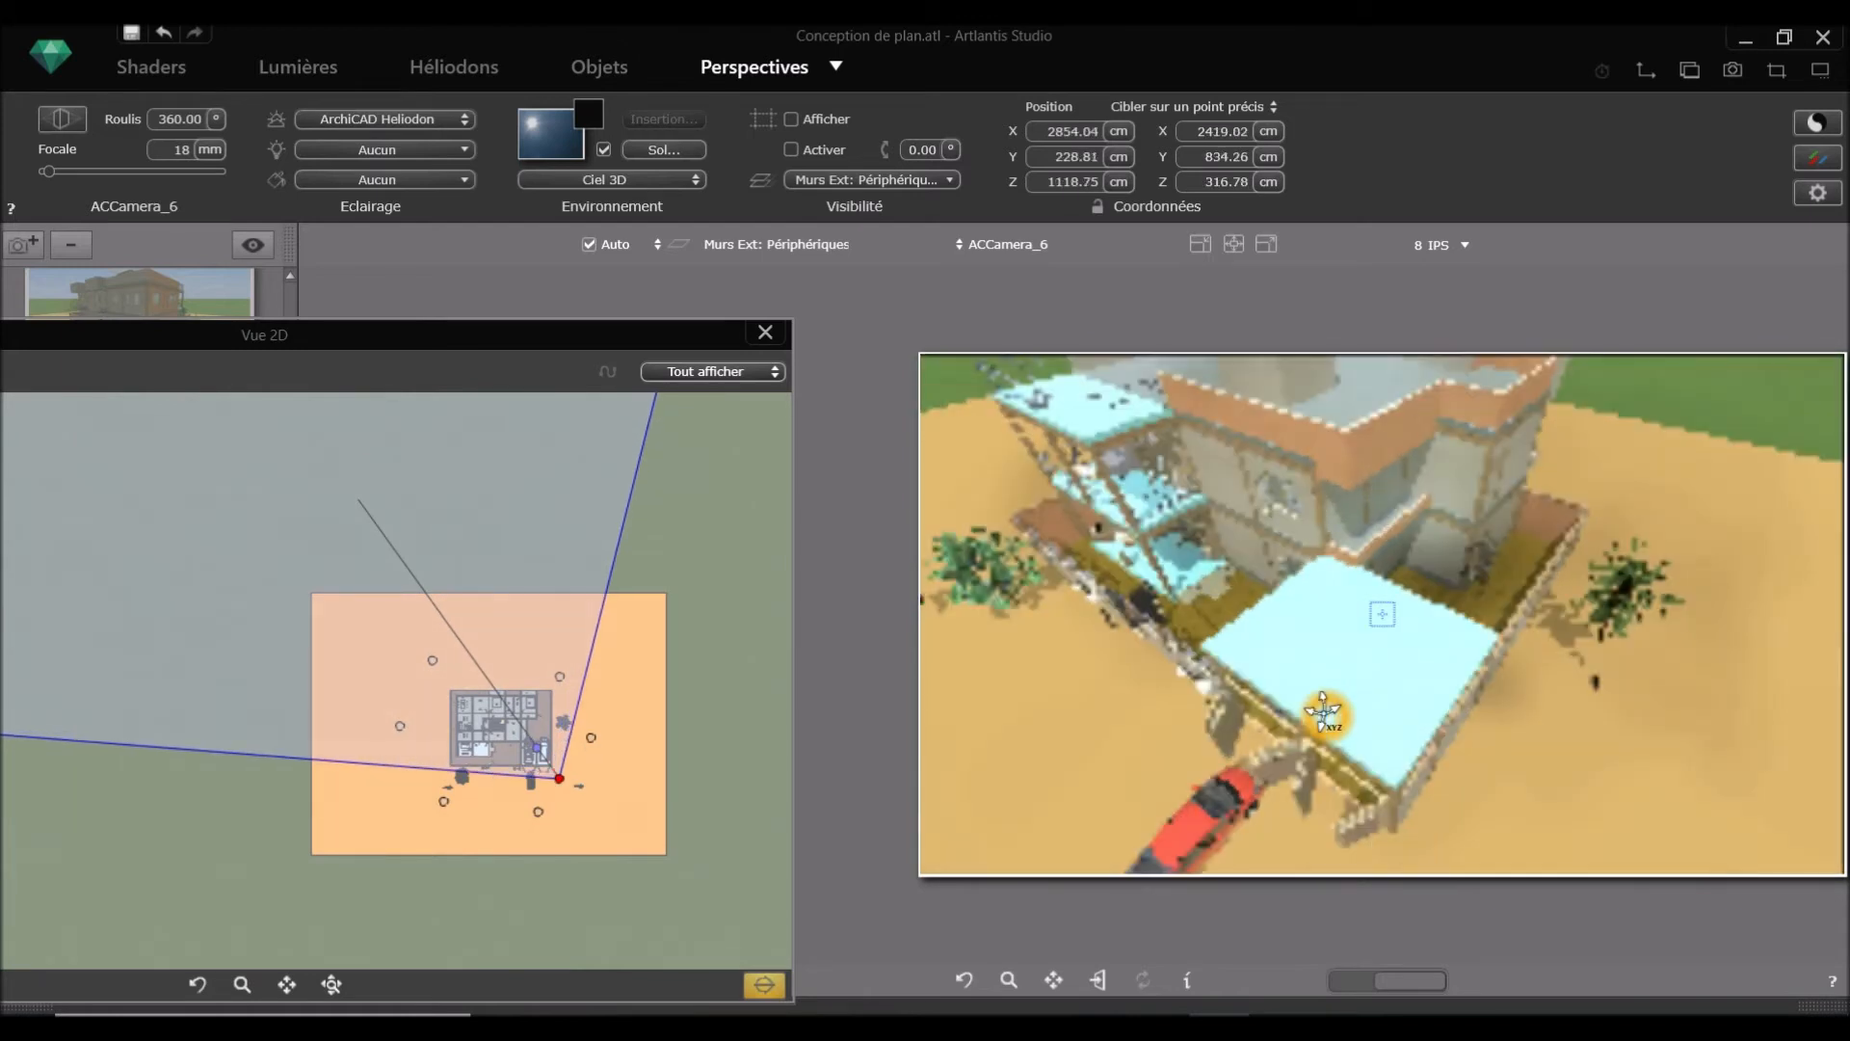
{"action": "scroll", "coordinate": [1320, 708], "scroll_direction": "down", "scroll_amount": 1}
{"action": "middle_click_drag", "start_coordinate": [1271, 615], "coordinate": [1272, 757]}
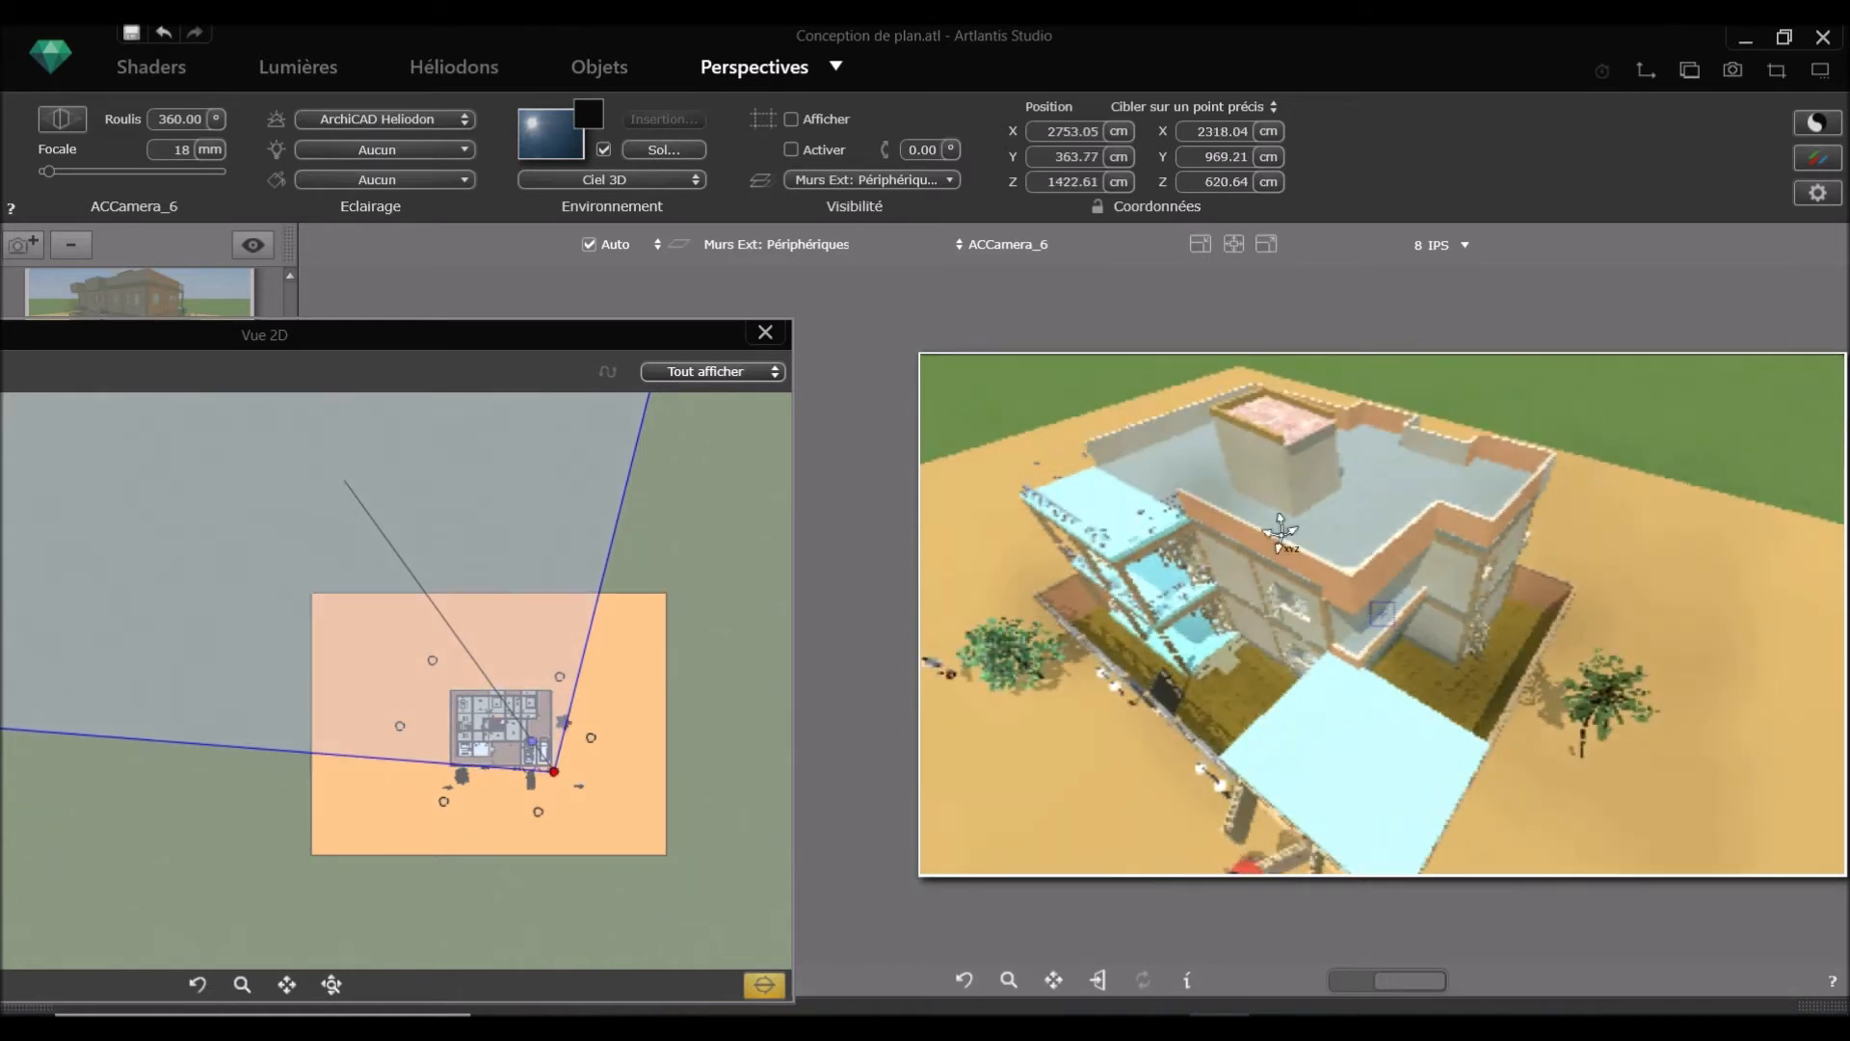
Step: Lower ACCamera_6 to an oblique view over the carport, at about X 2699, Y 408, Z 843 cm, and duplicate that perspective
{"action": "middle_click_drag", "start_coordinate": [1315, 682], "coordinate": [1272, 711]}
{"action": "left_click_drag", "start_coordinate": [1272, 675], "coordinate": [1270, 528]}
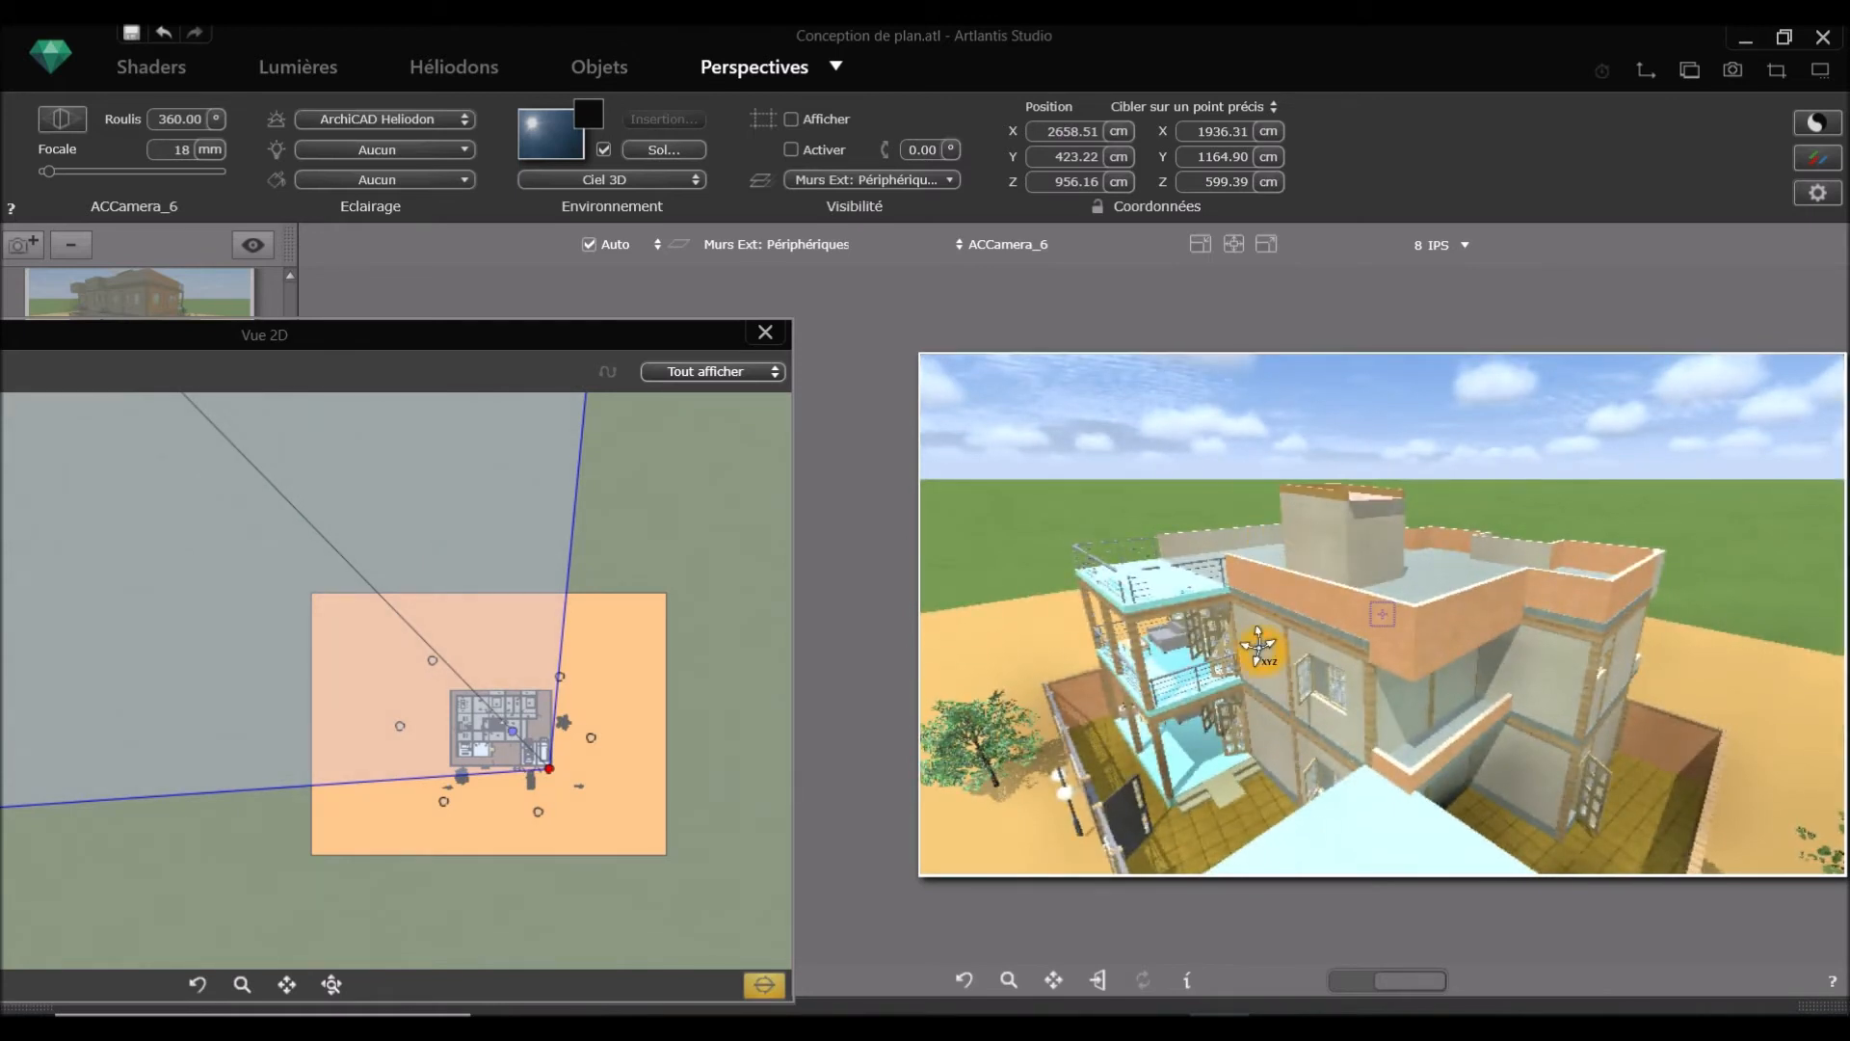
{"action": "left_click_drag", "start_coordinate": [1271, 651], "coordinate": [1271, 599]}
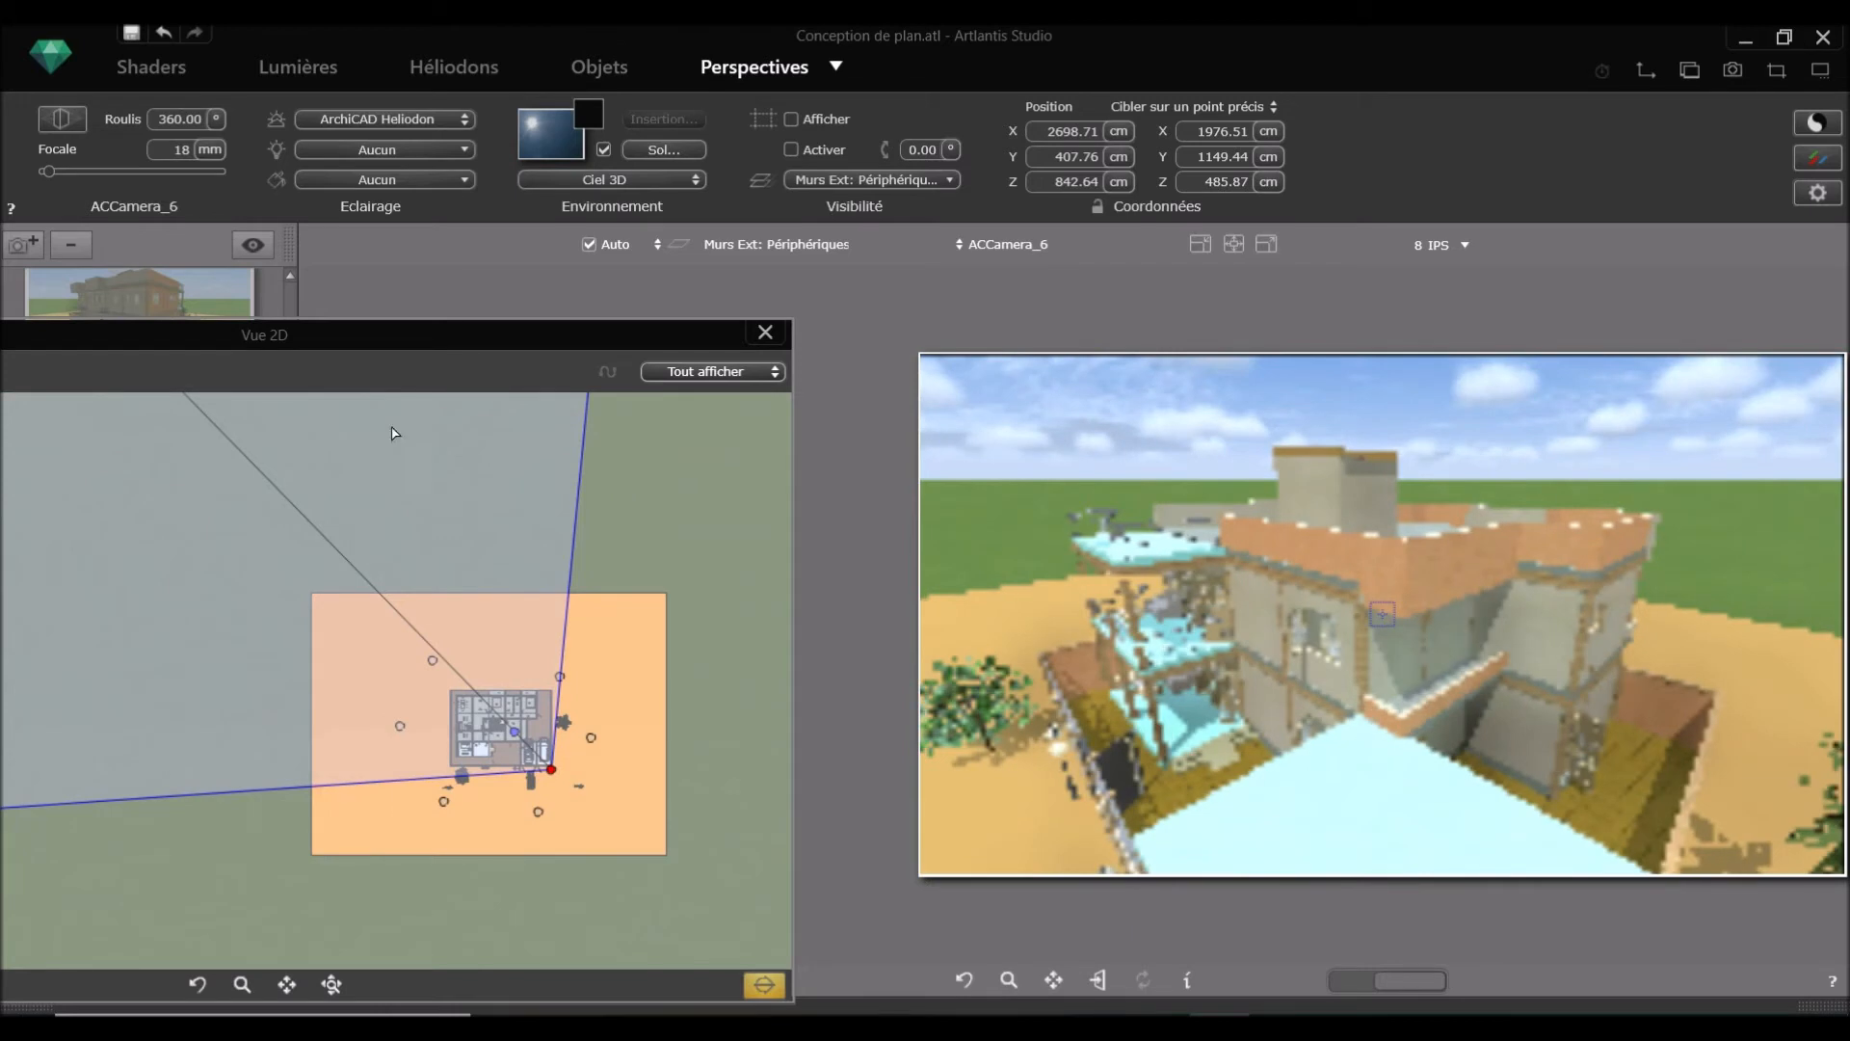
{"action": "left_click", "coordinate": [25, 245]}
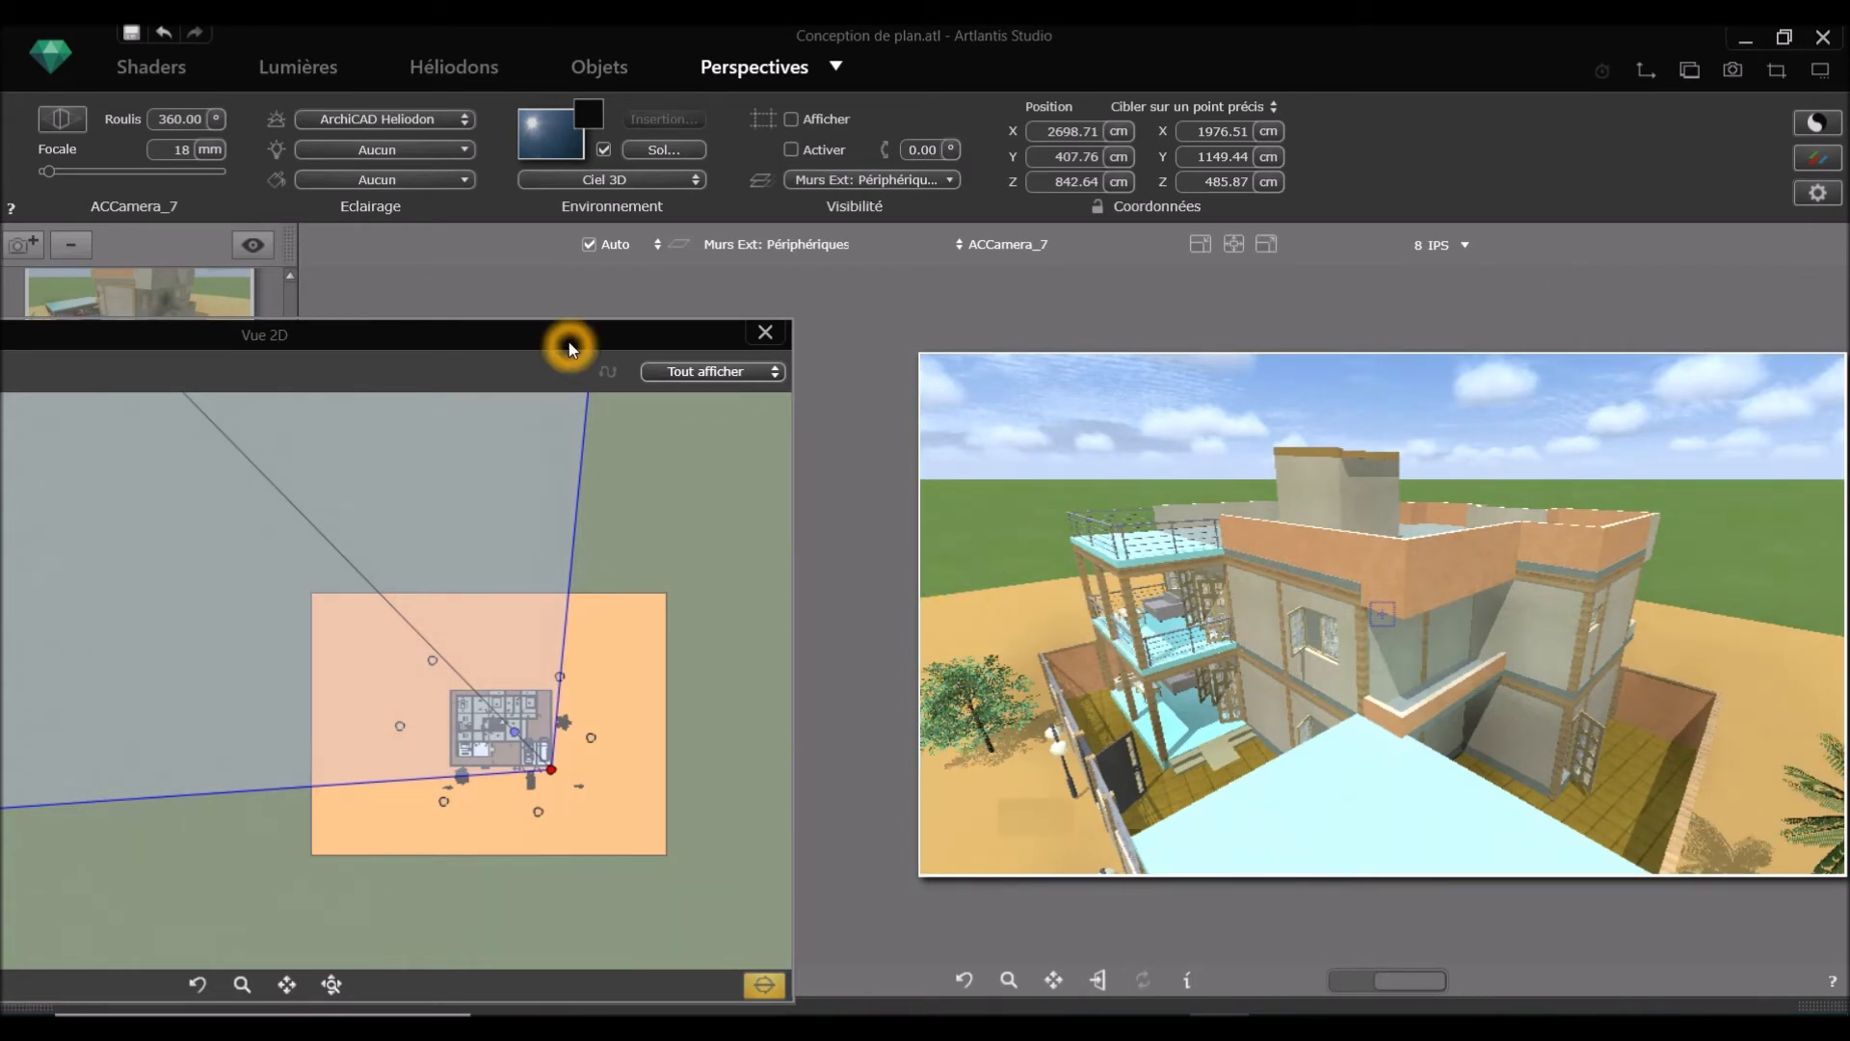
Step: Close the 2D view and centre the ACCamera_7 perspective preview in the workspace
{"action": "left_click", "coordinate": [774, 342]}
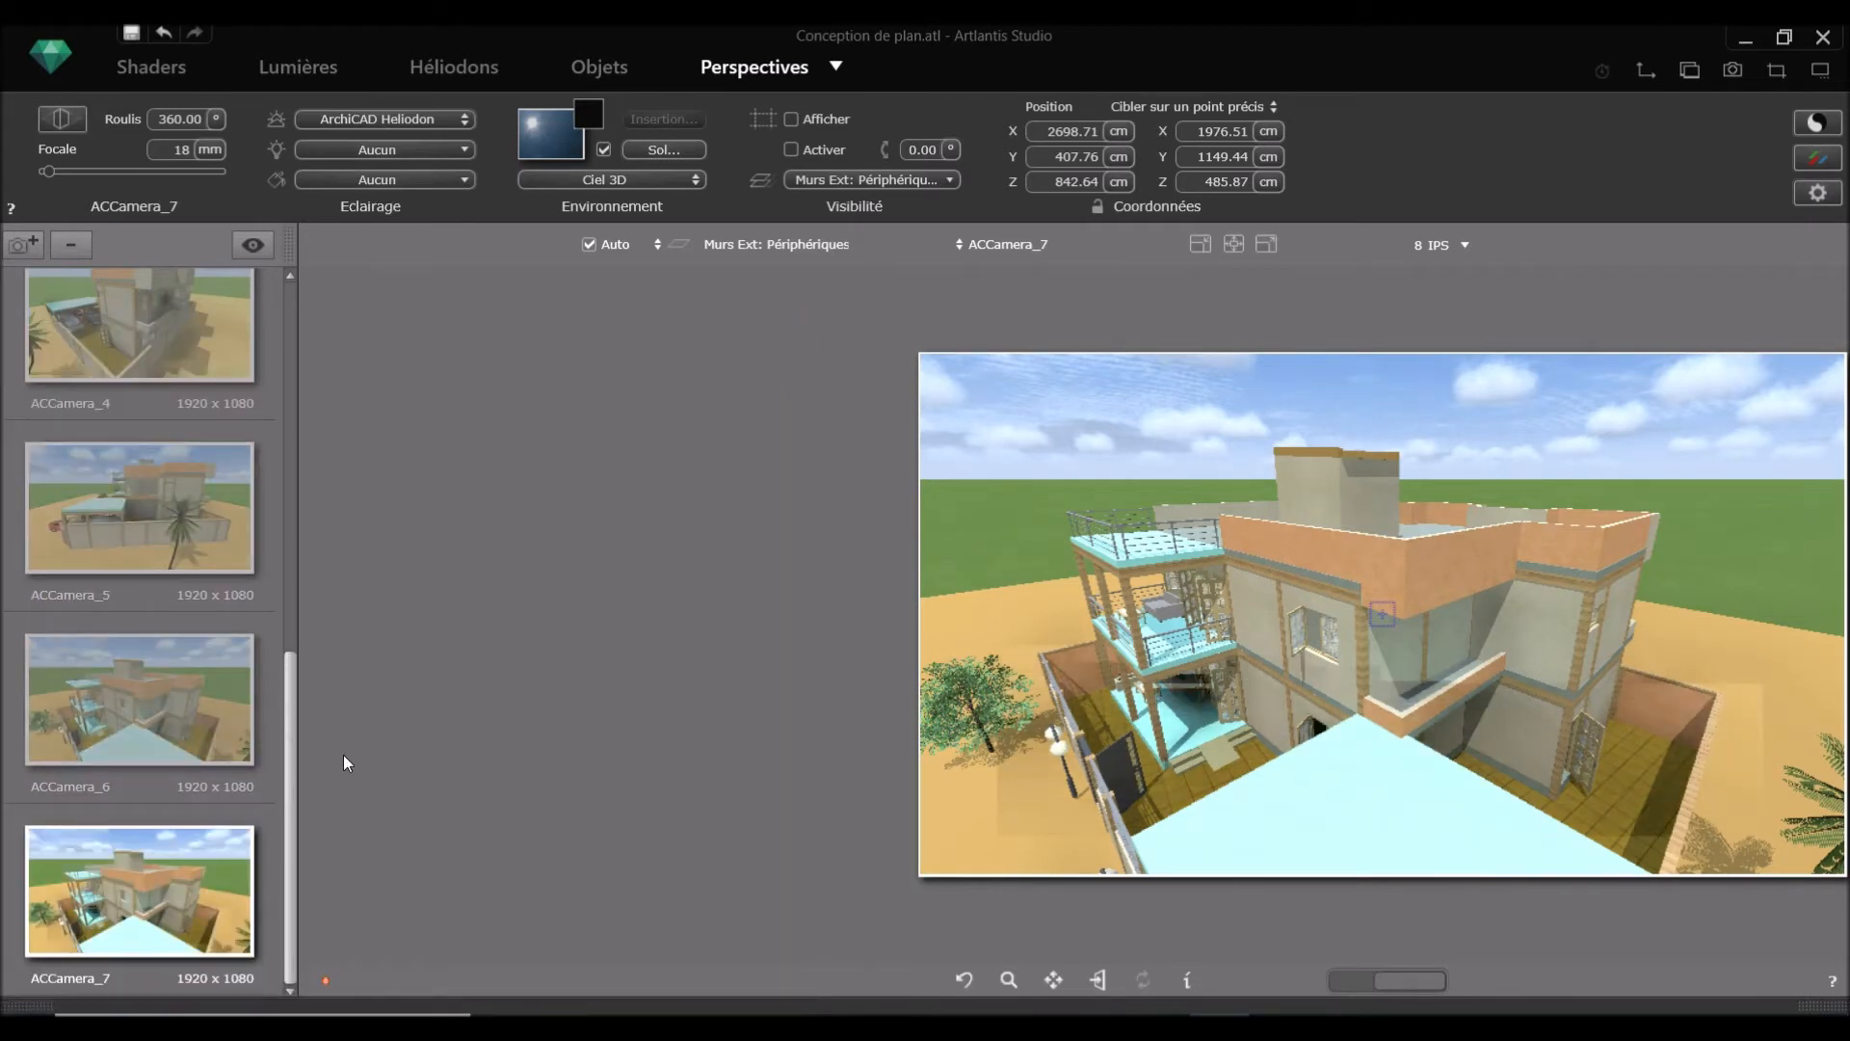
{"action": "left_click_drag", "start_coordinate": [286, 945], "coordinate": [276, 992]}
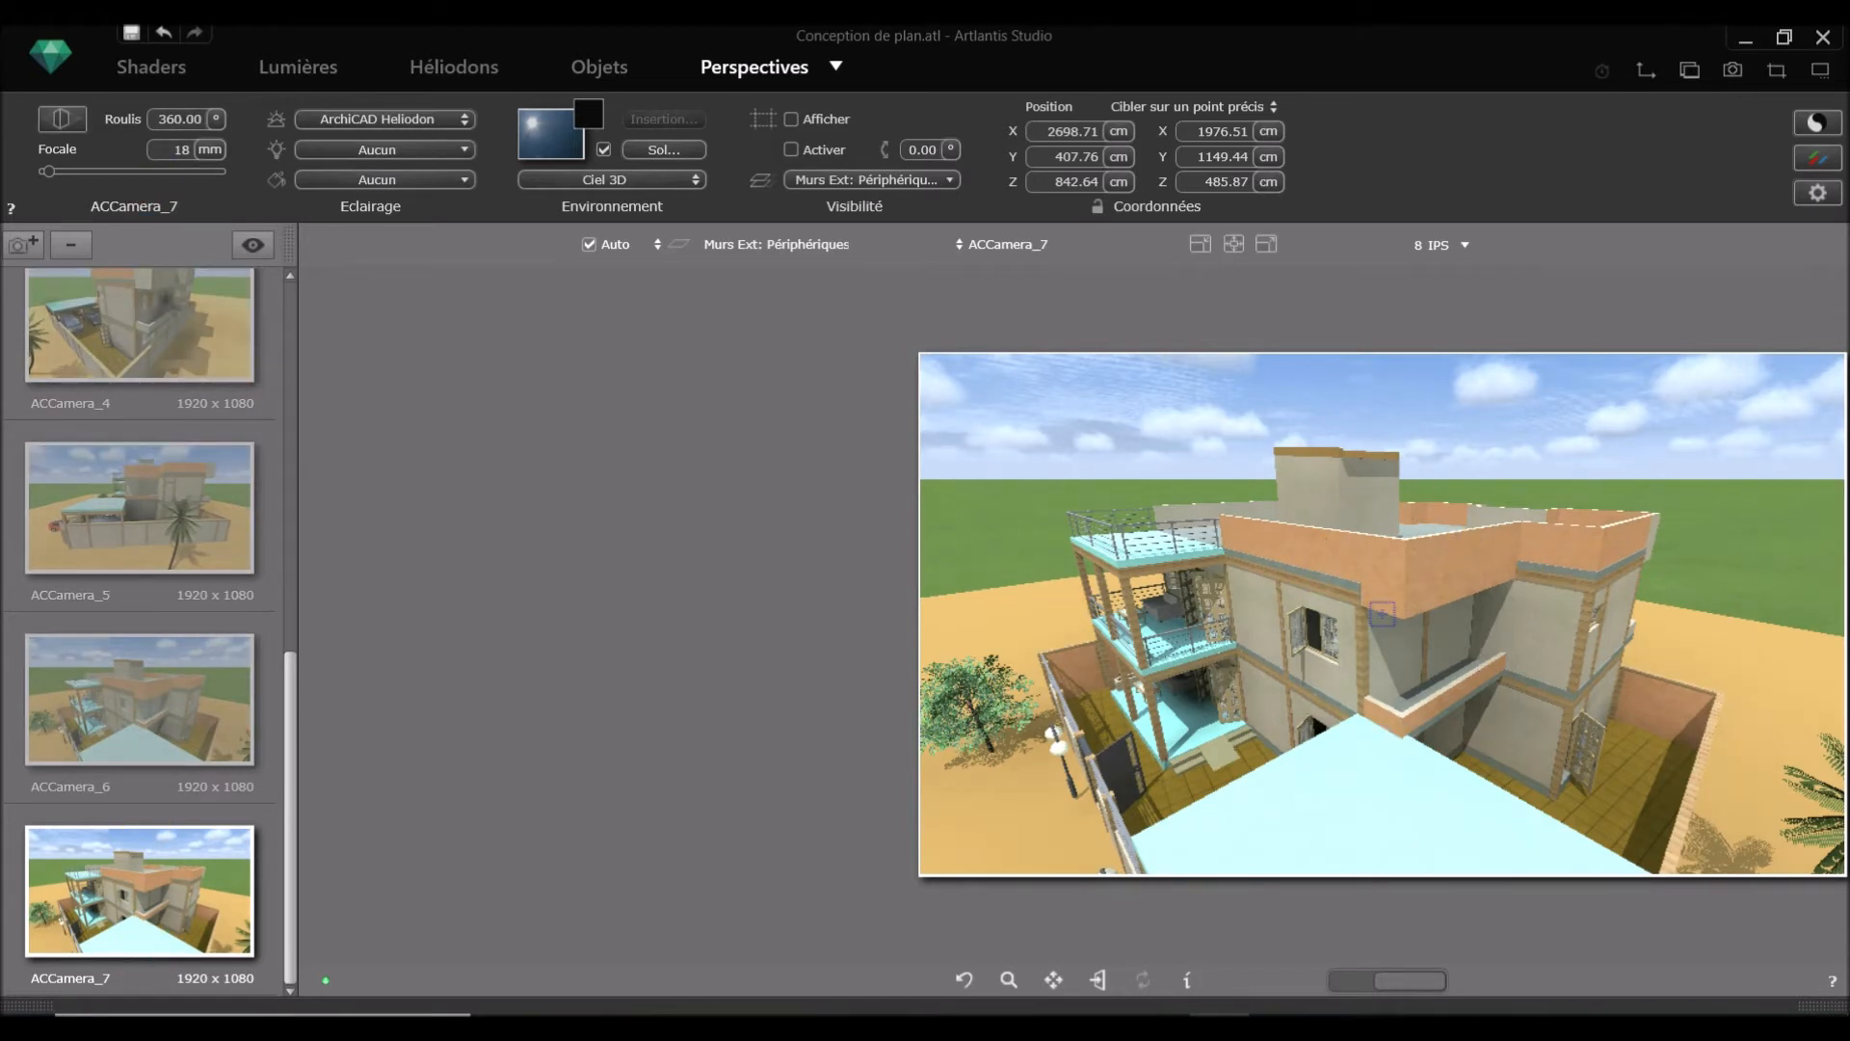
{"action": "mouse_move", "coordinate": [1414, 990]}
{"action": "left_mouse_down"}
{"action": "mouse_move", "coordinate": [1353, 992]}
{"action": "mouse_move", "coordinate": [1387, 983]}
{"action": "left_mouse_up"}
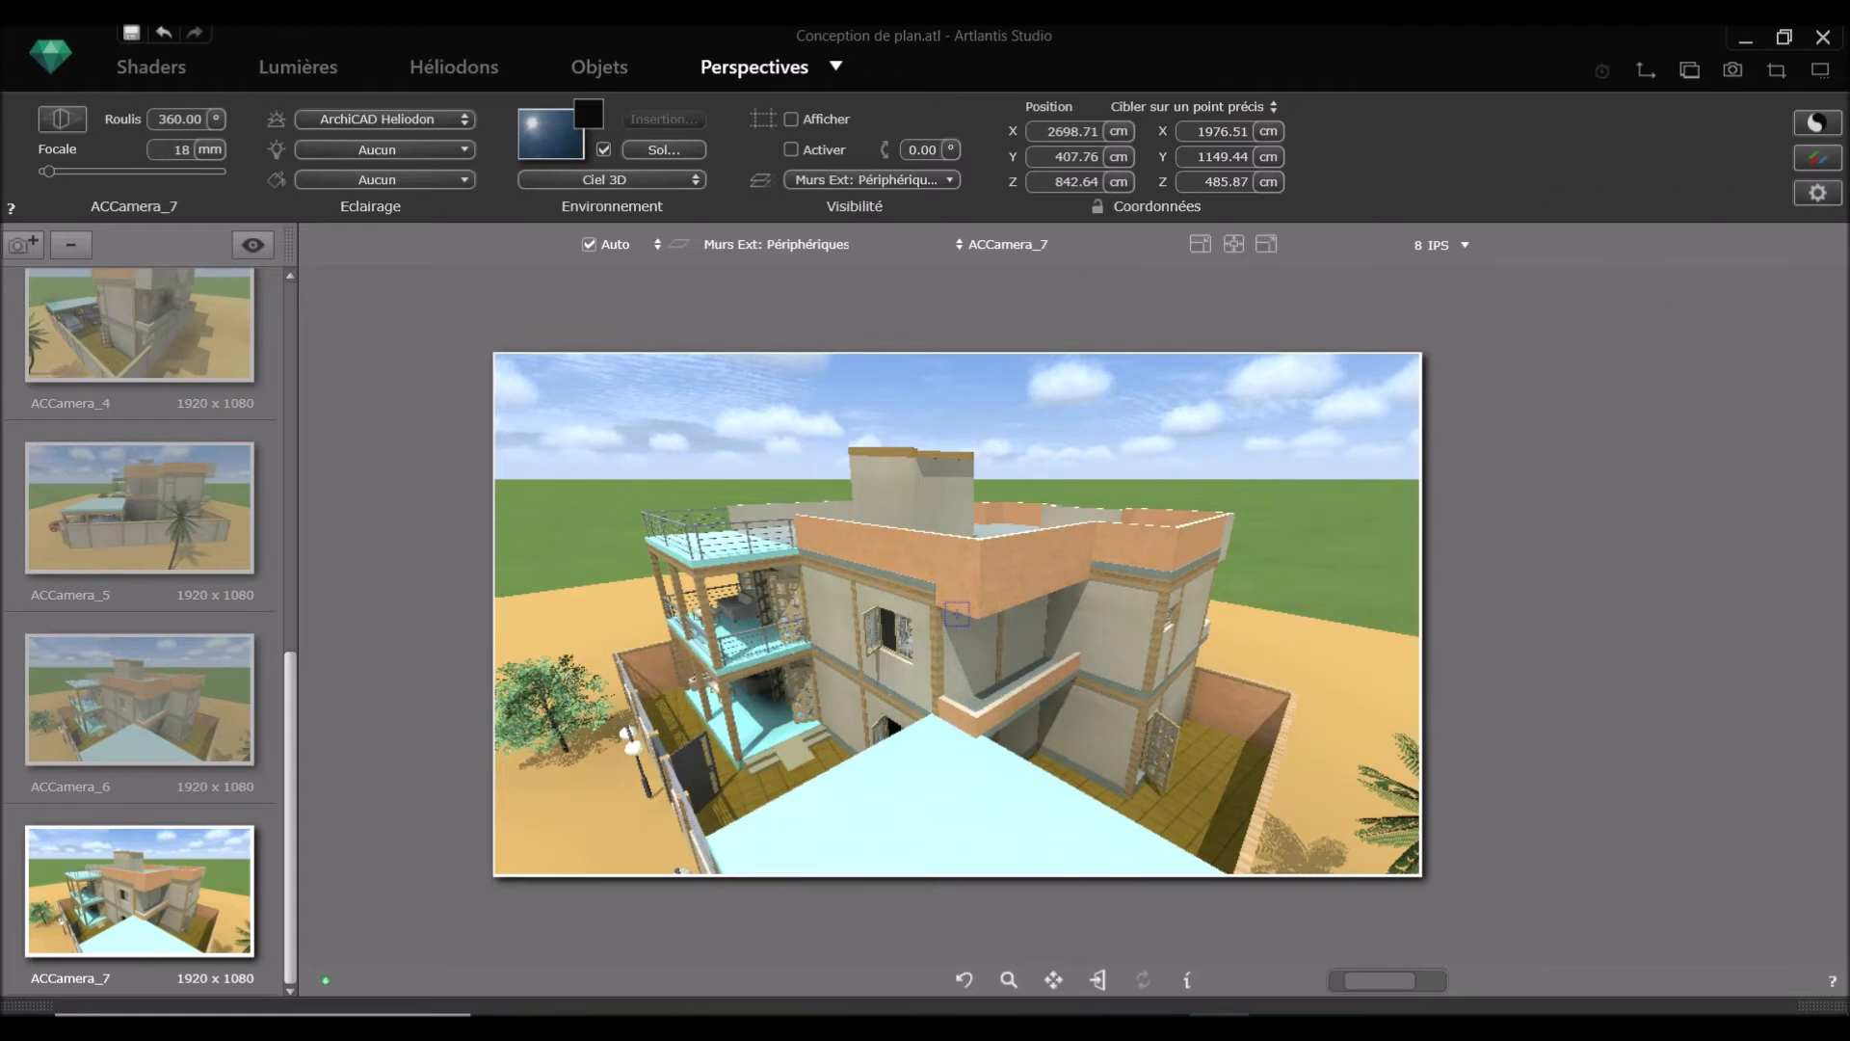
{"action": "left_click", "coordinate": [935, 626]}
{"action": "left_click", "coordinate": [776, 718]}
{"action": "left_click", "coordinate": [767, 1004]}
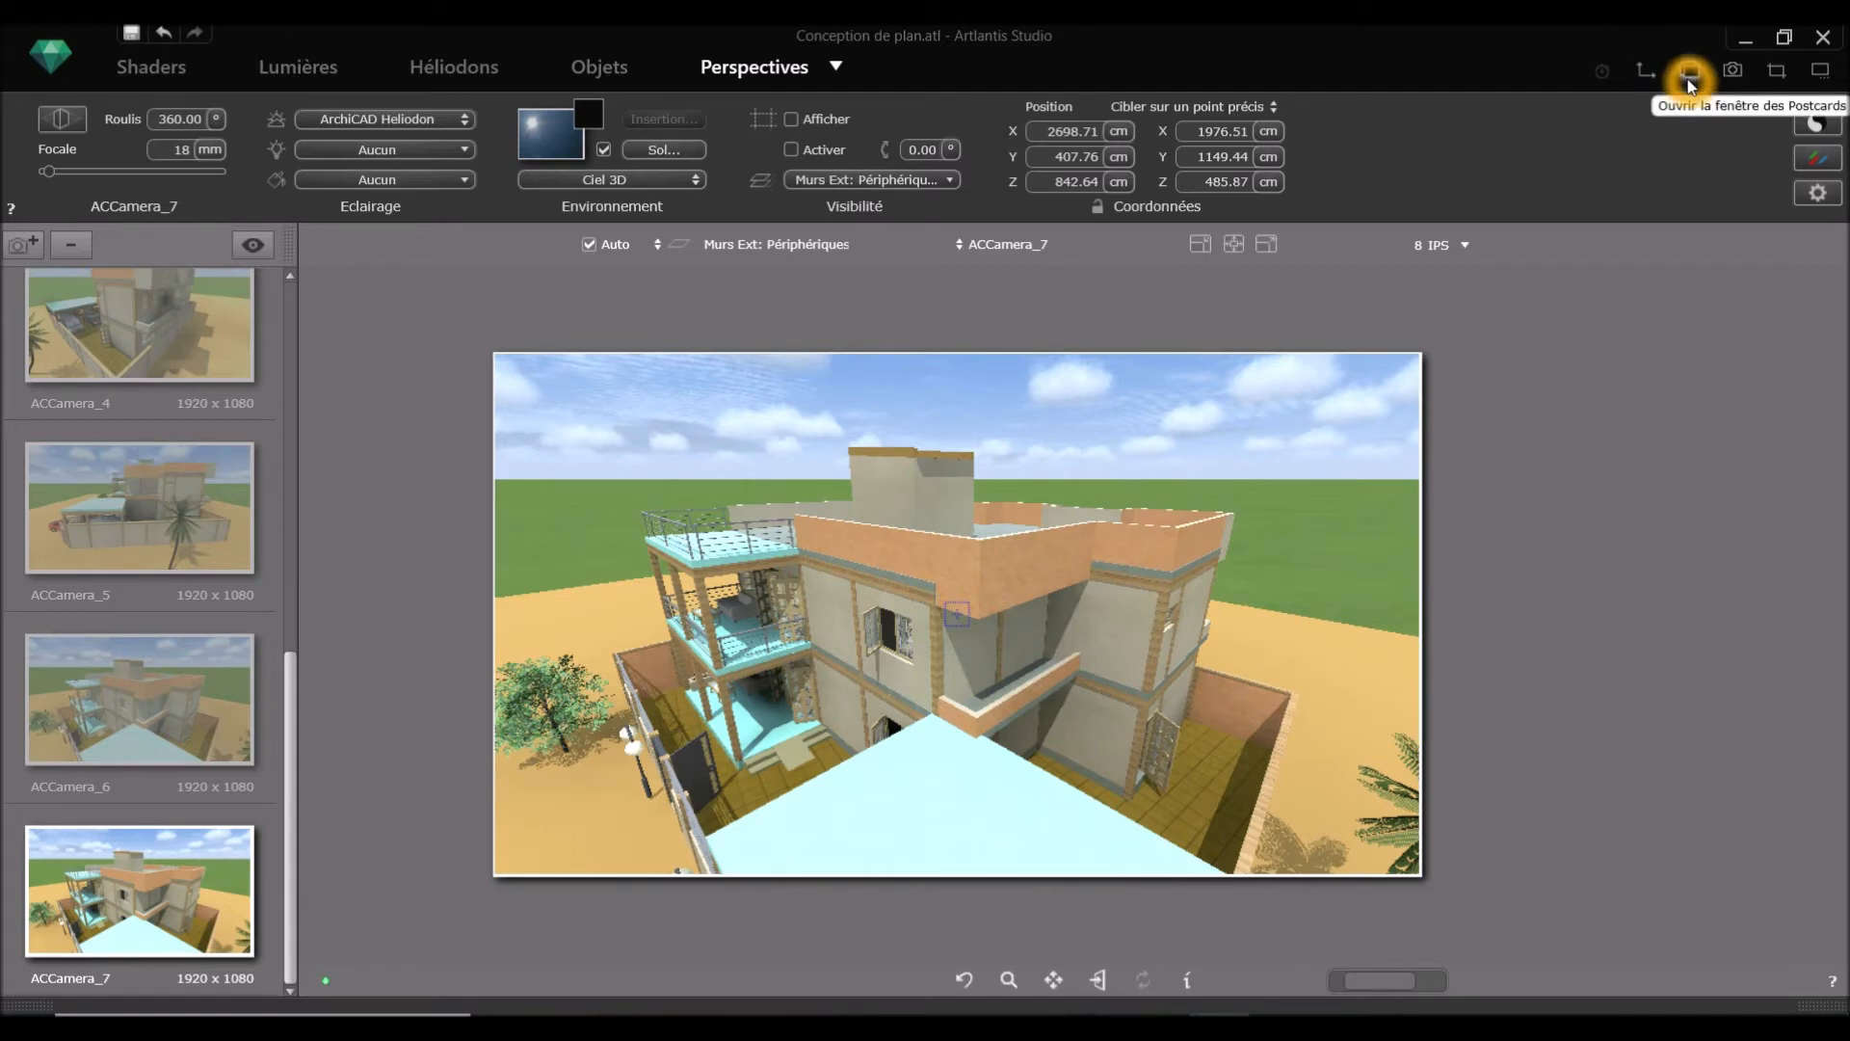
Step: Open the final render settings for ACCamera_7 and browse for the folder where the rendered image is saved
{"action": "left_click", "coordinate": [1734, 73]}
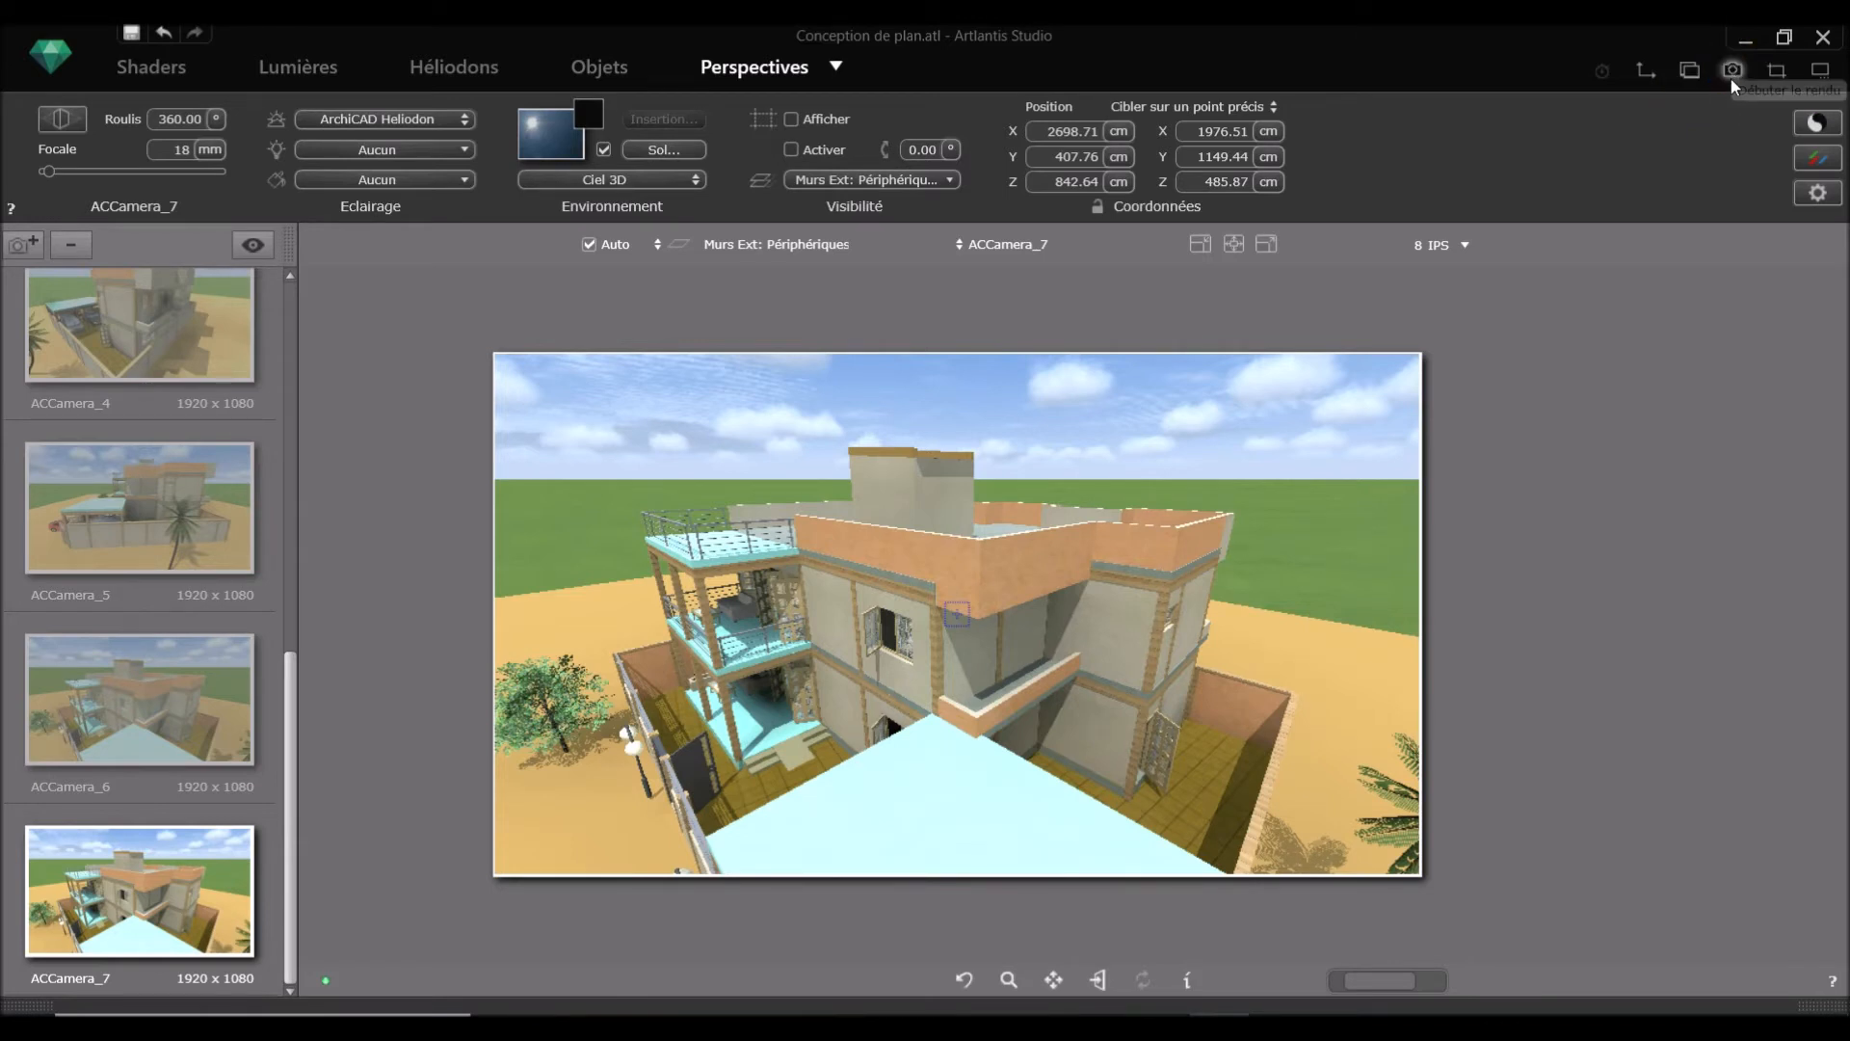
{"action": "left_click", "coordinate": [1733, 74]}
{"action": "left_click", "coordinate": [1732, 74]}
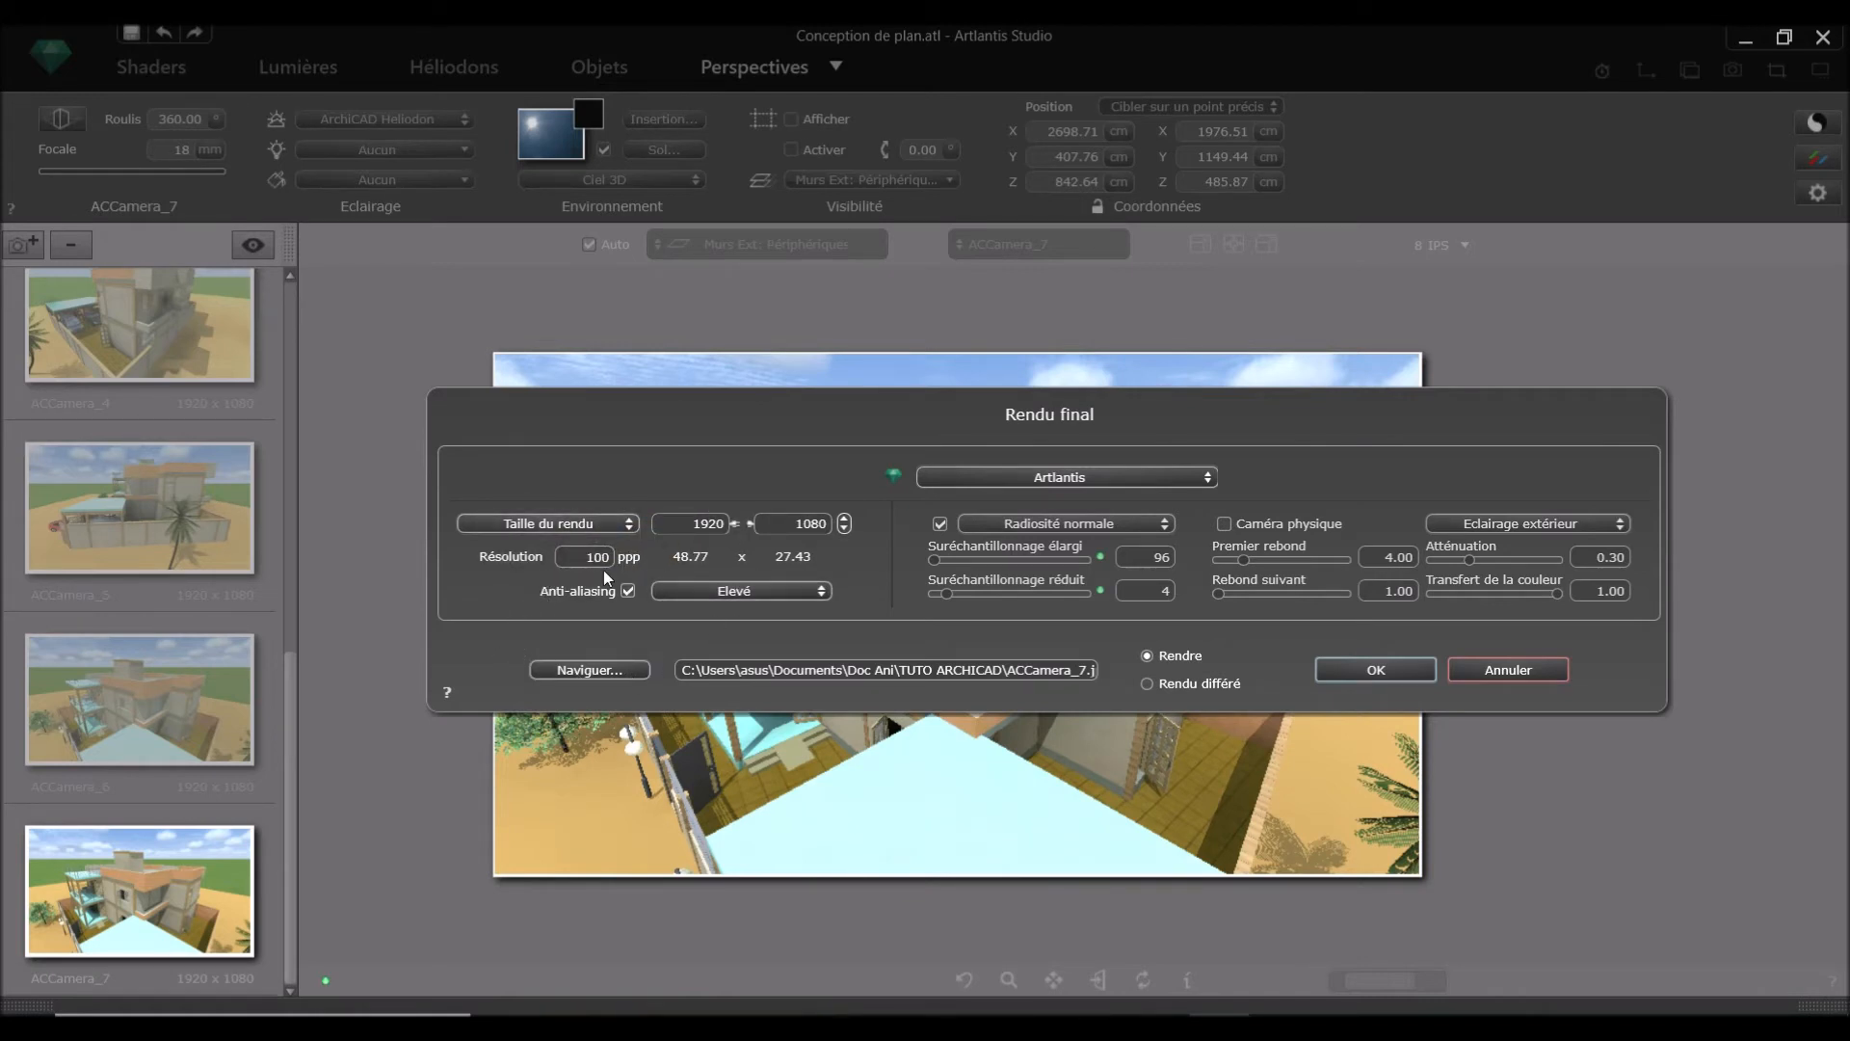
{"action": "left_click", "coordinate": [591, 669]}
{"action": "left_click", "coordinate": [1005, 670]}
{"action": "left_click", "coordinate": [601, 671]}
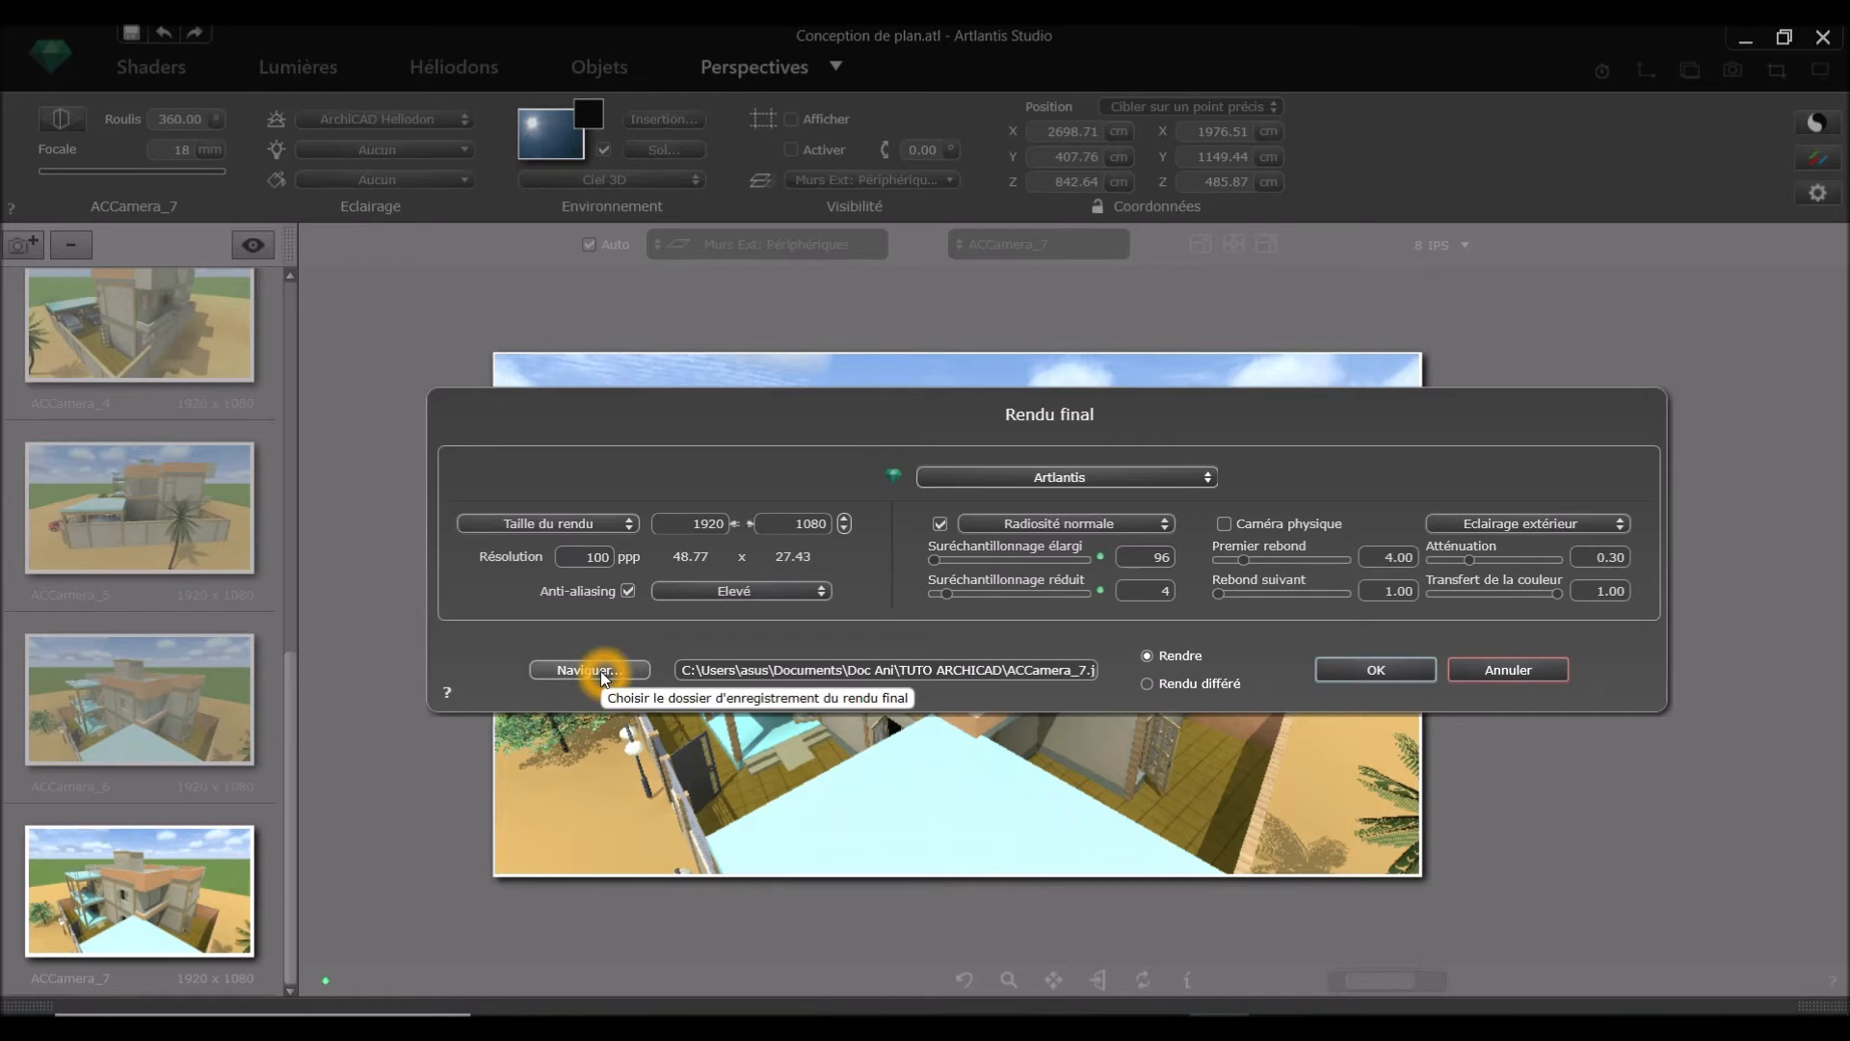
{"action": "left_click", "coordinate": [601, 671]}
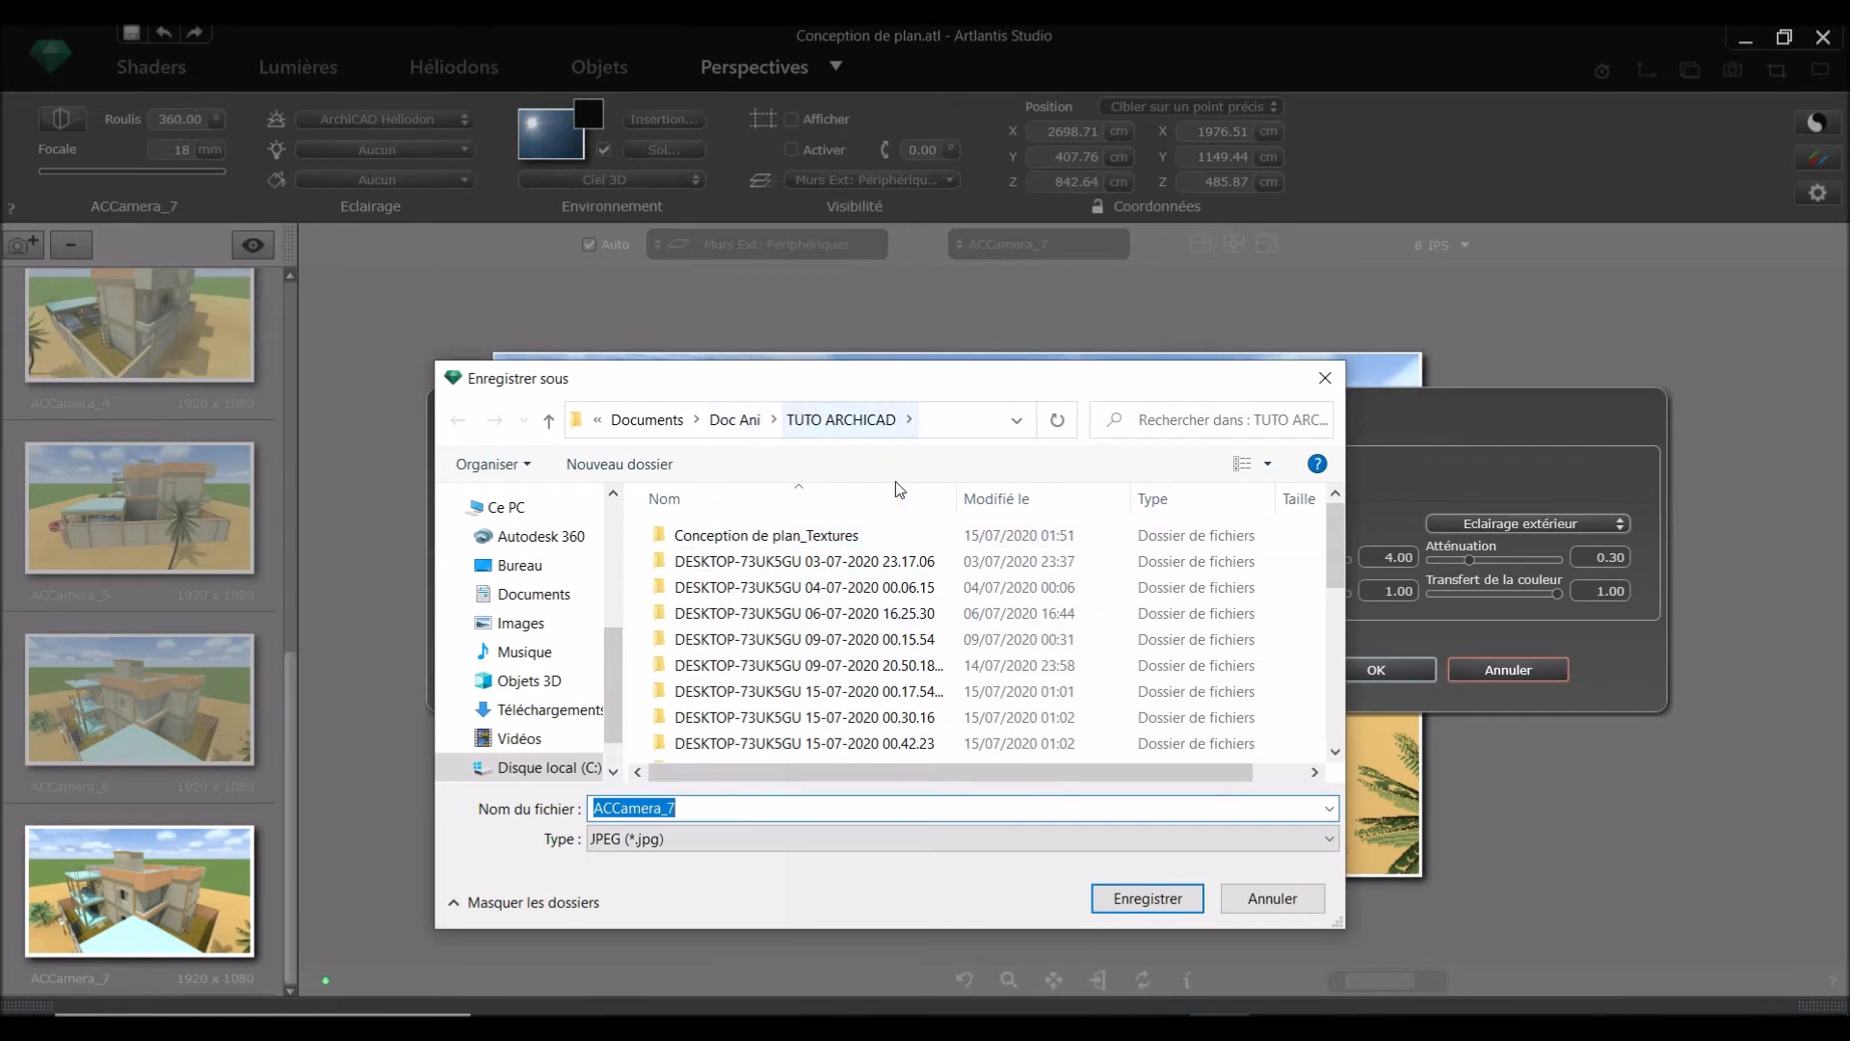
Step: Navigate to the "RENDU AVEC ATLANTIS" folder inside "montage pour archi" as the save location for the ACCamera_7 render
{"action": "left_click", "coordinate": [1322, 561]}
{"action": "left_click_drag", "start_coordinate": [1322, 560], "coordinate": [1326, 664]}
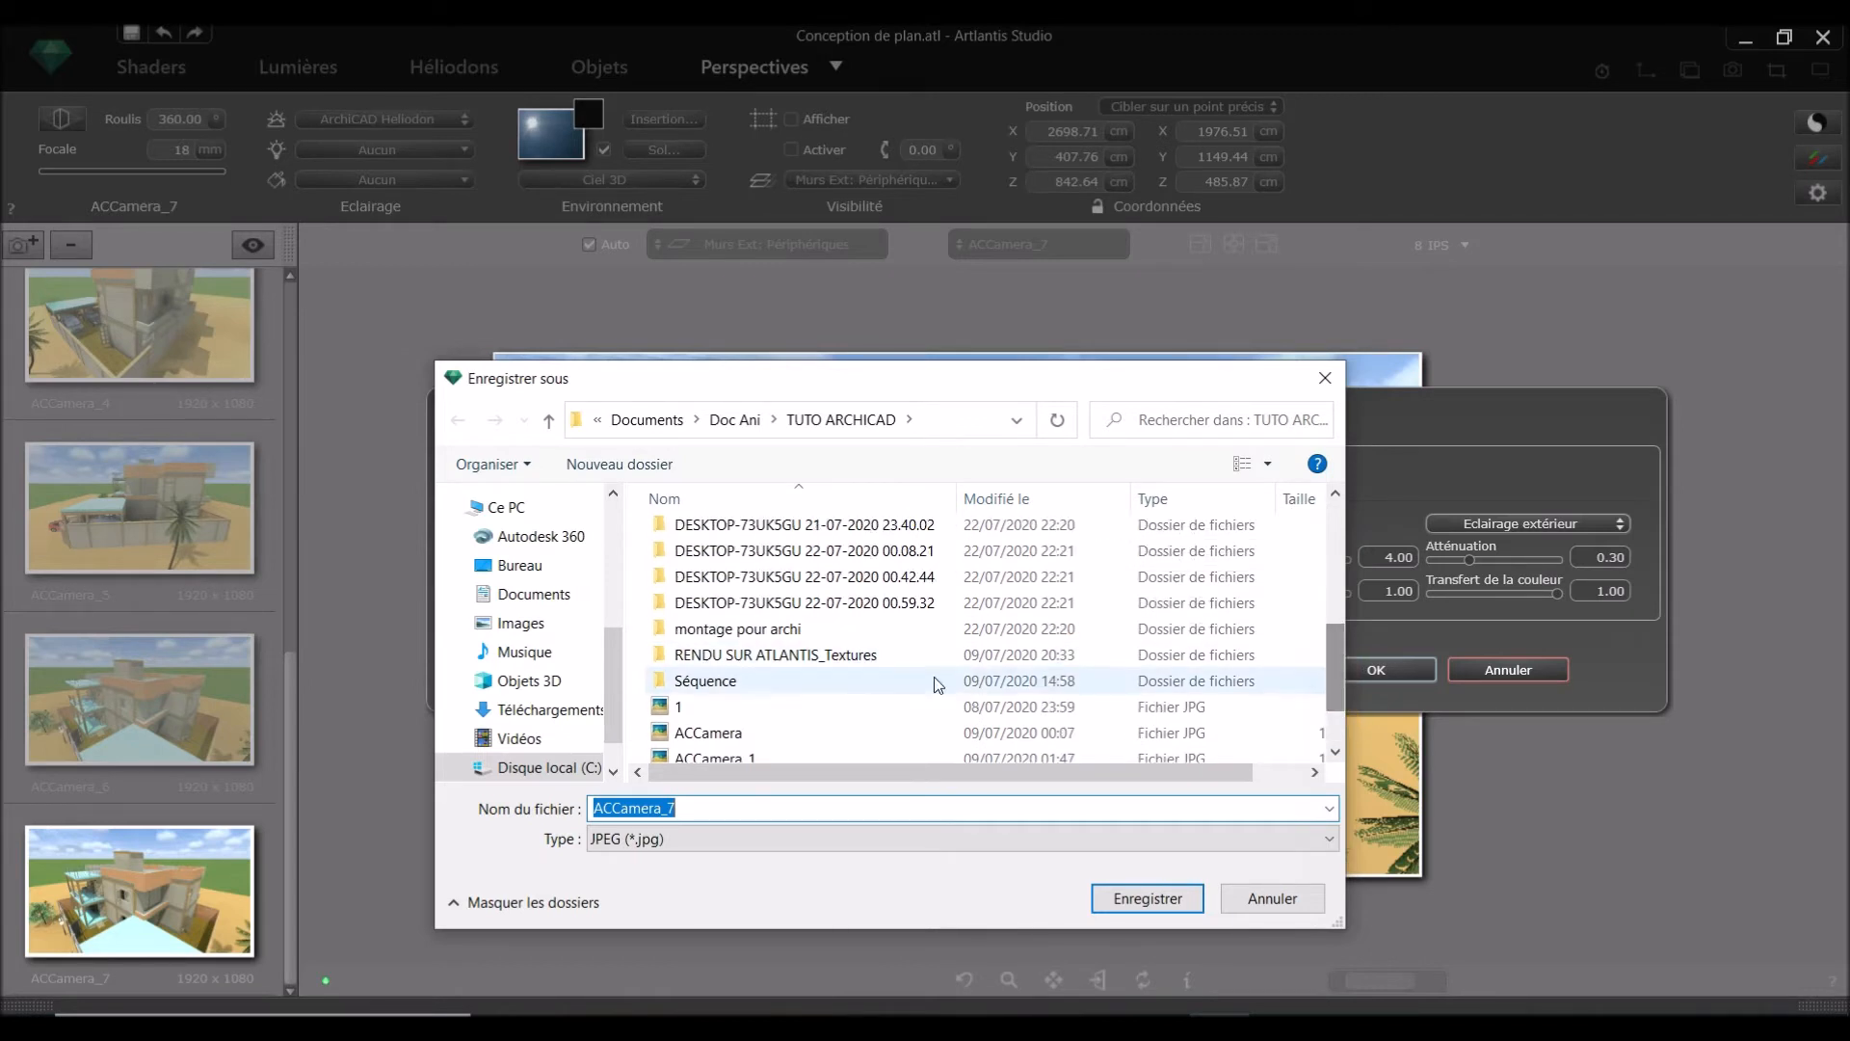
{"action": "left_click", "coordinate": [758, 636]}
{"action": "double_click", "coordinate": [761, 636]}
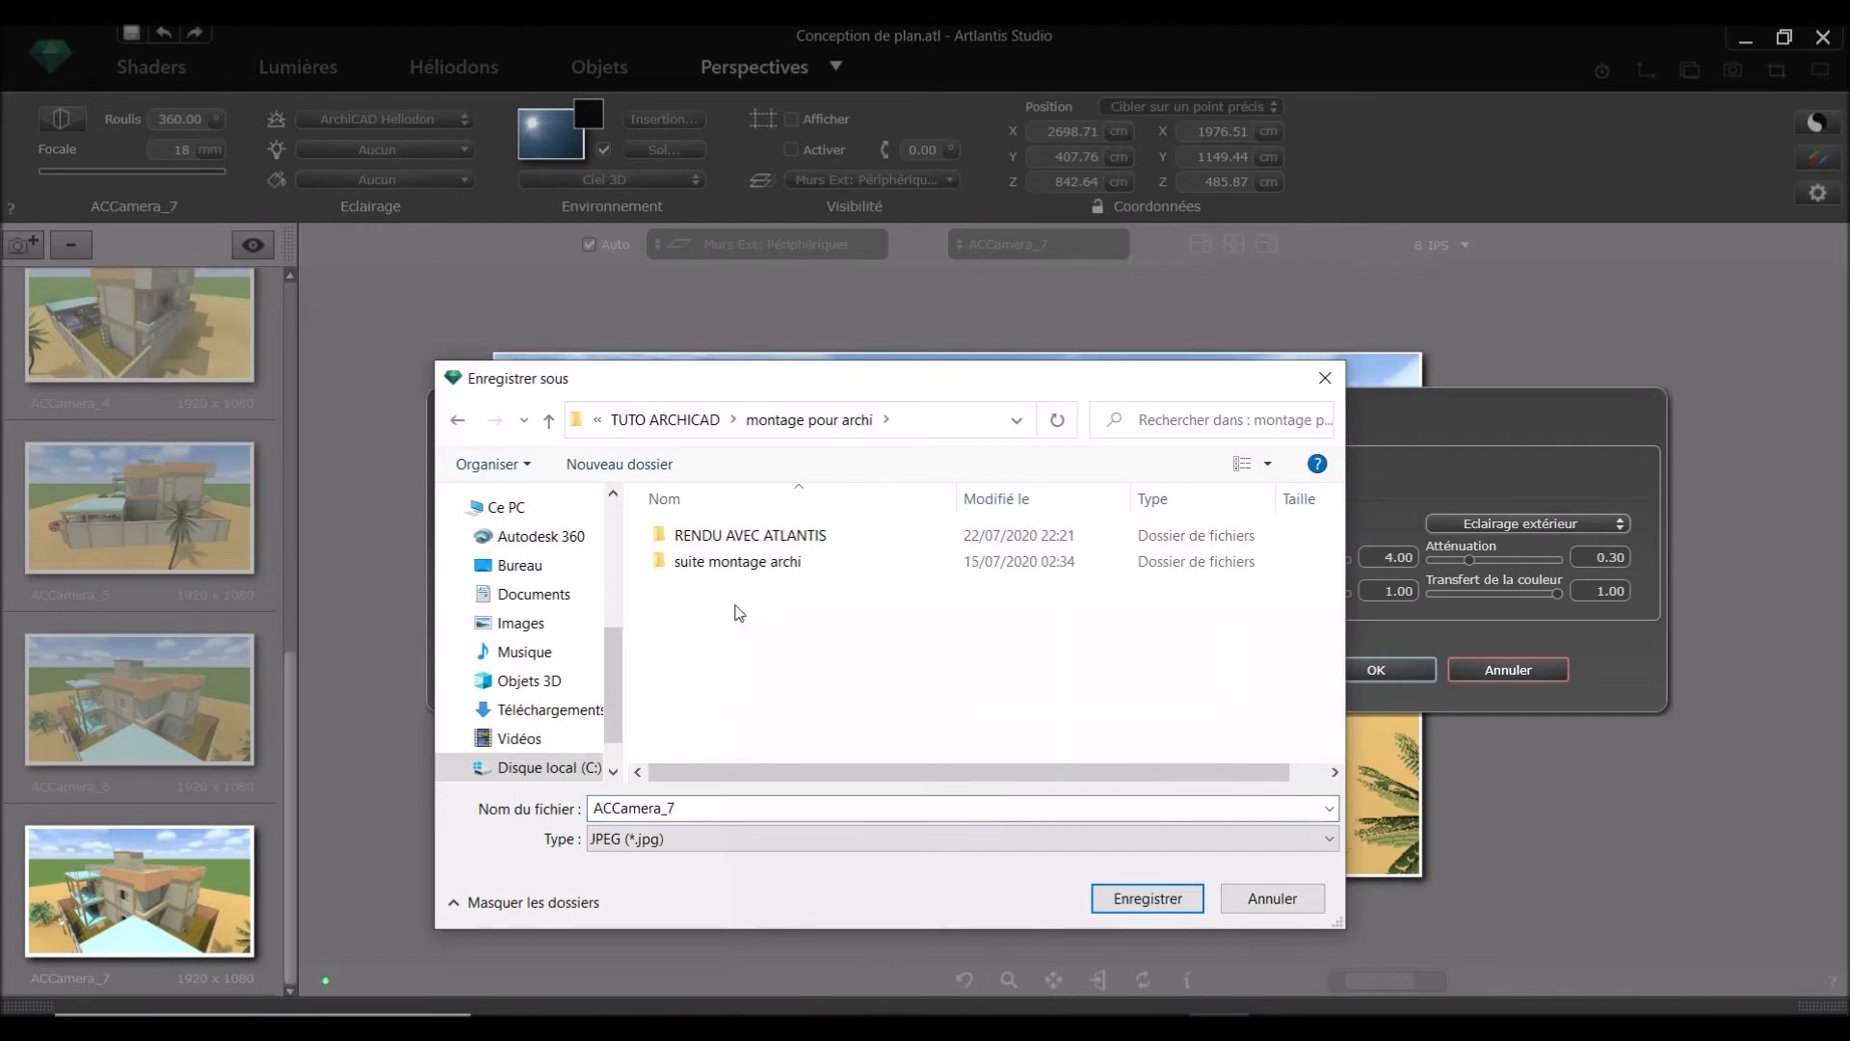
{"action": "left_click", "coordinate": [739, 538]}
{"action": "double_click", "coordinate": [739, 538]}
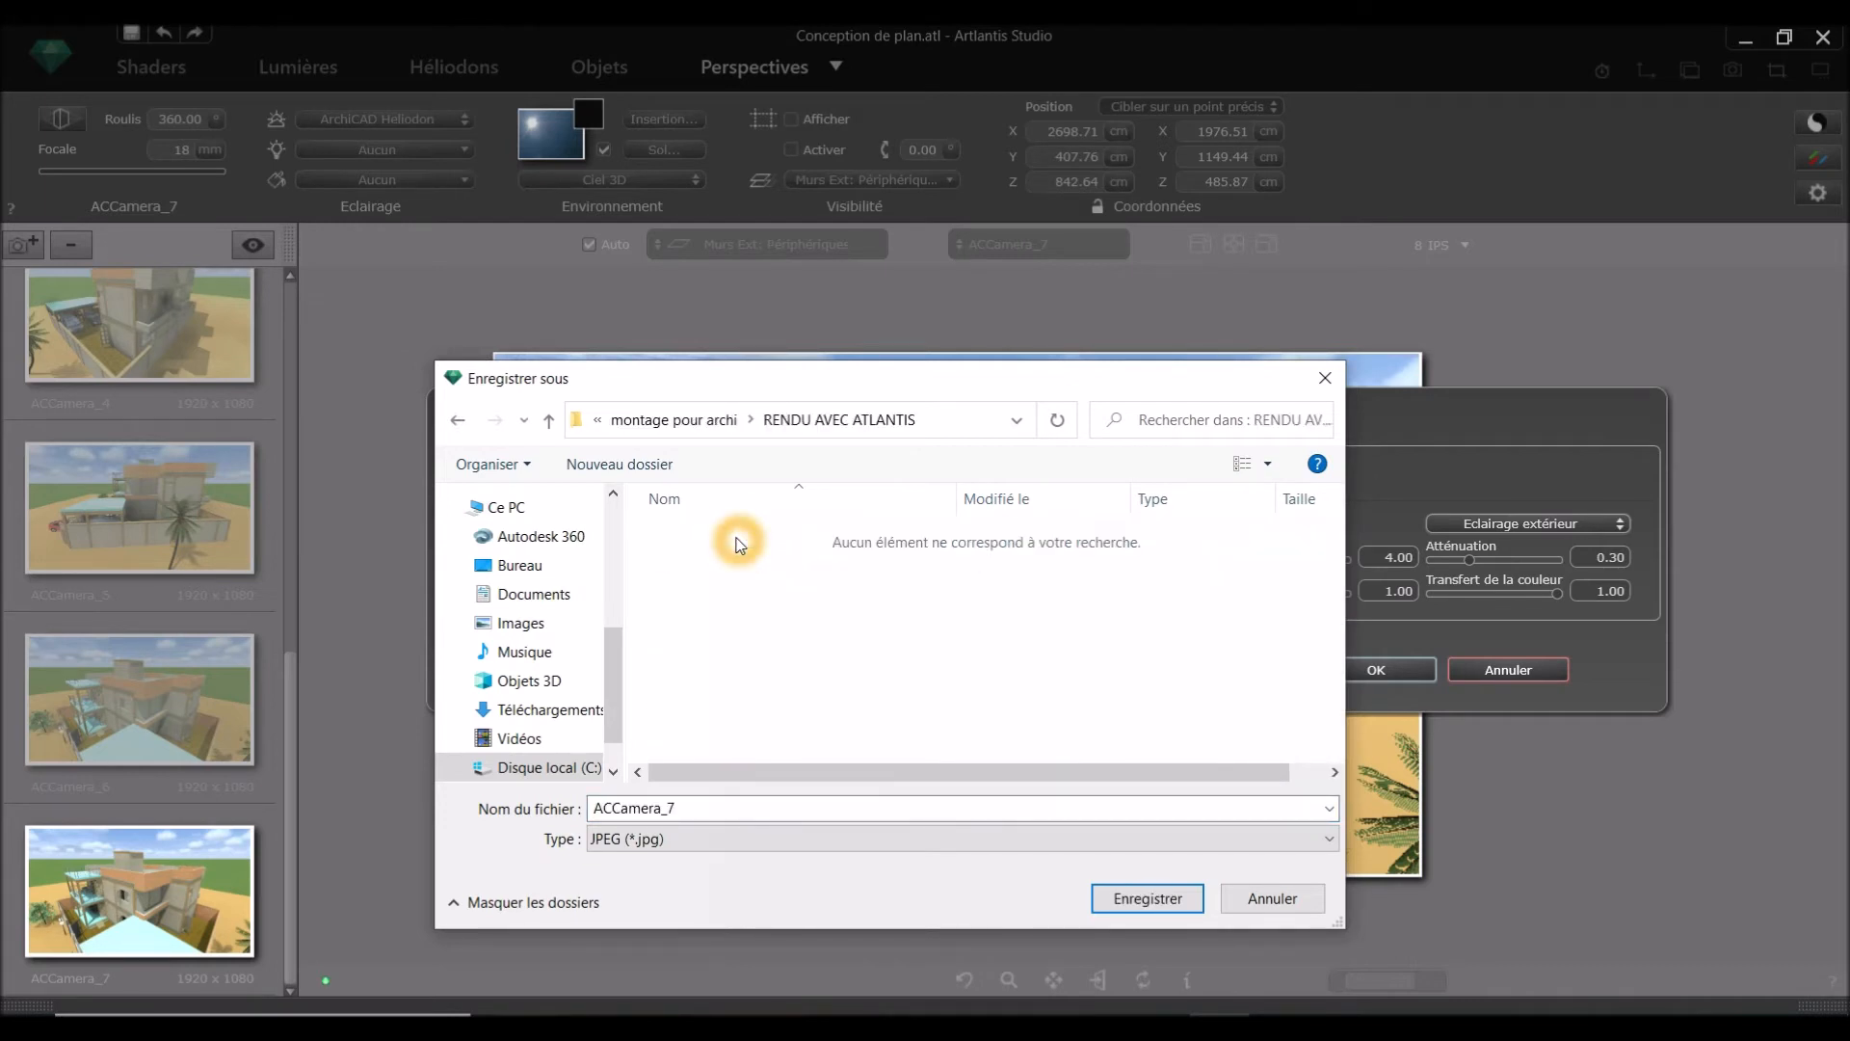
Step: Create a folder named "PHOTO DE RENDU" inside "RENDU AVEC ATLANTIS" and open it
{"action": "left_click", "coordinate": [644, 468]}
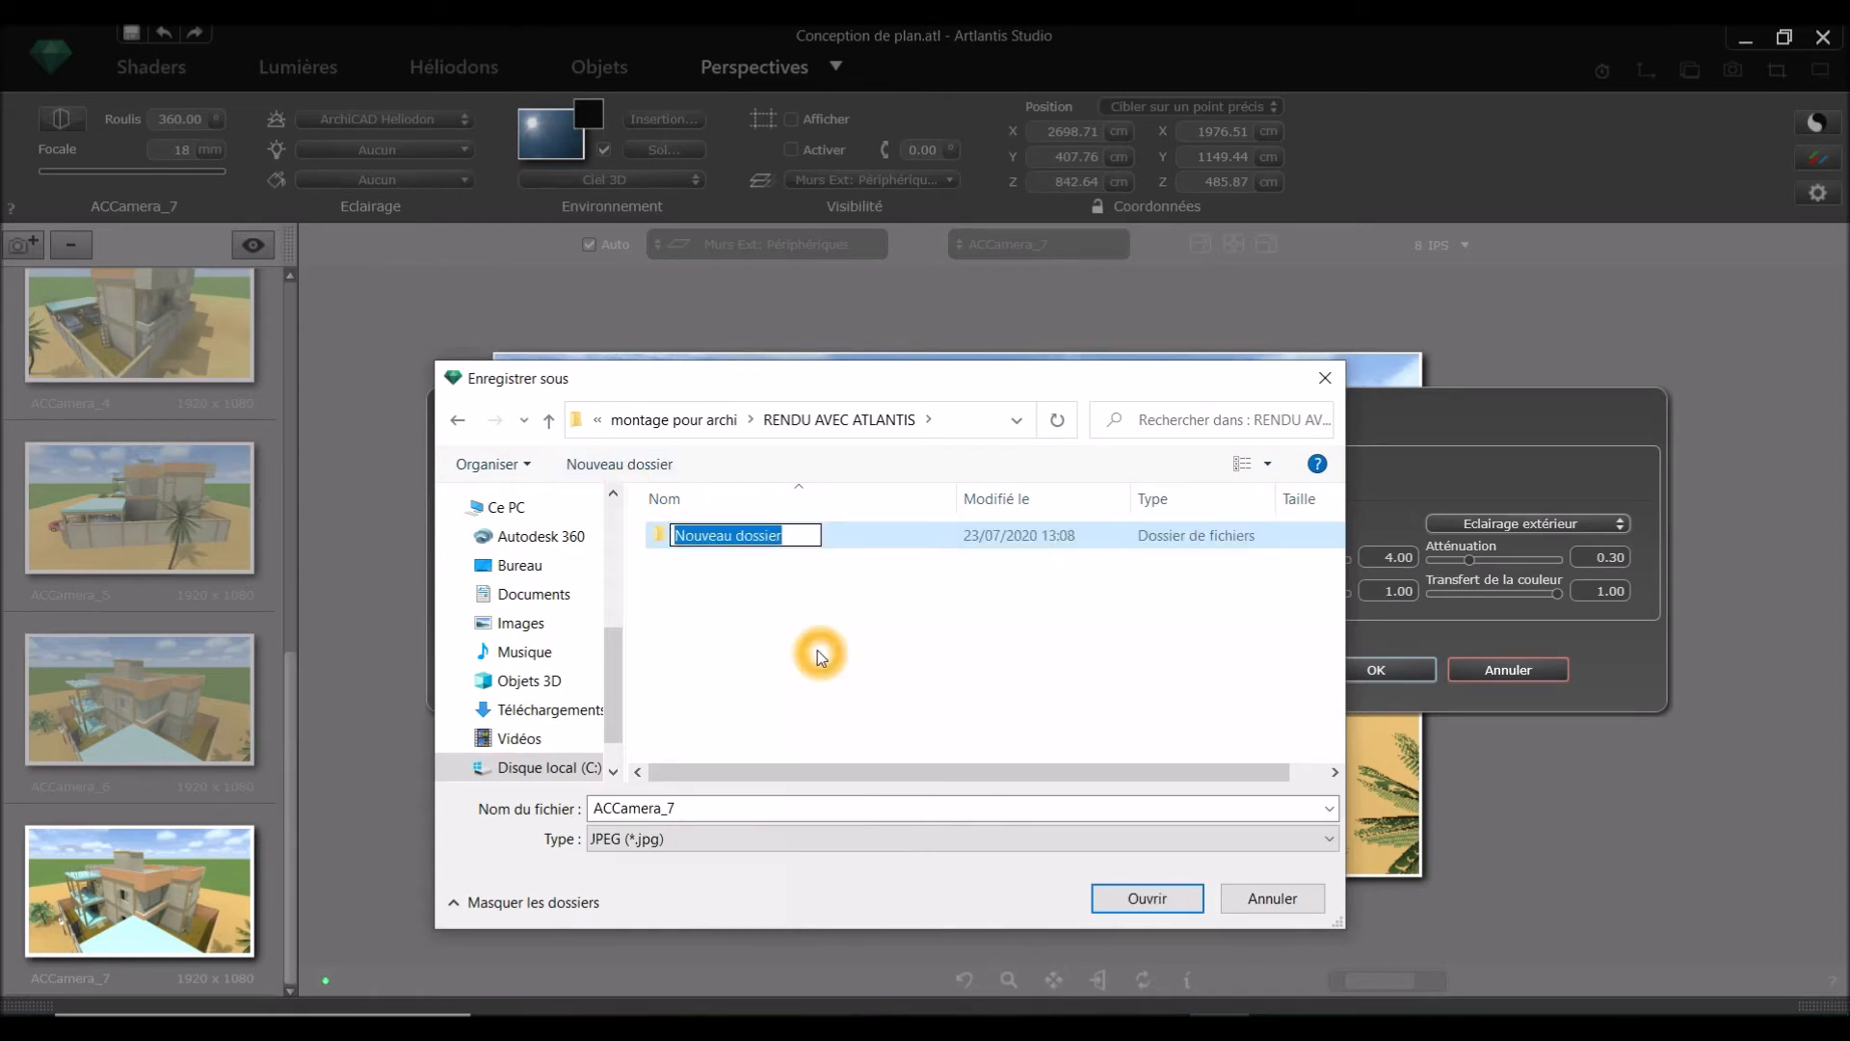
{"action": "type", "text": "p"}
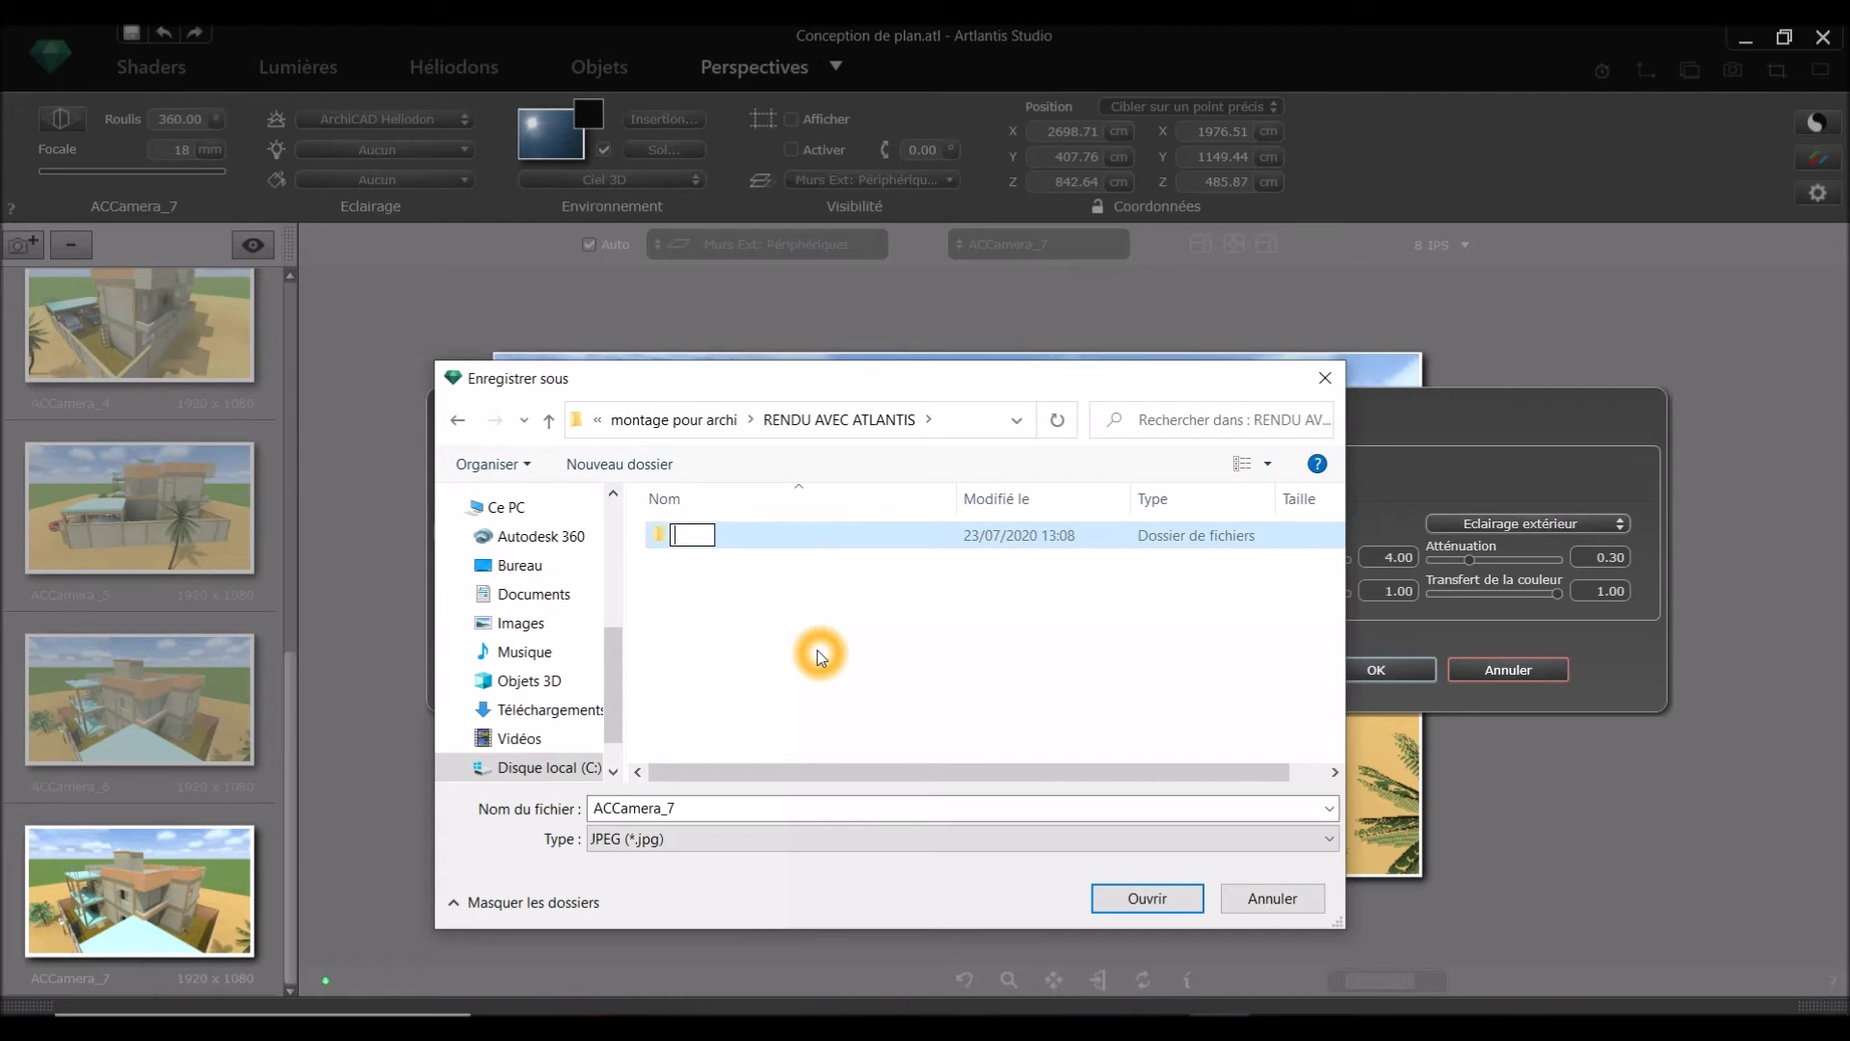
{"action": "type", "text": "HOTO DE"}
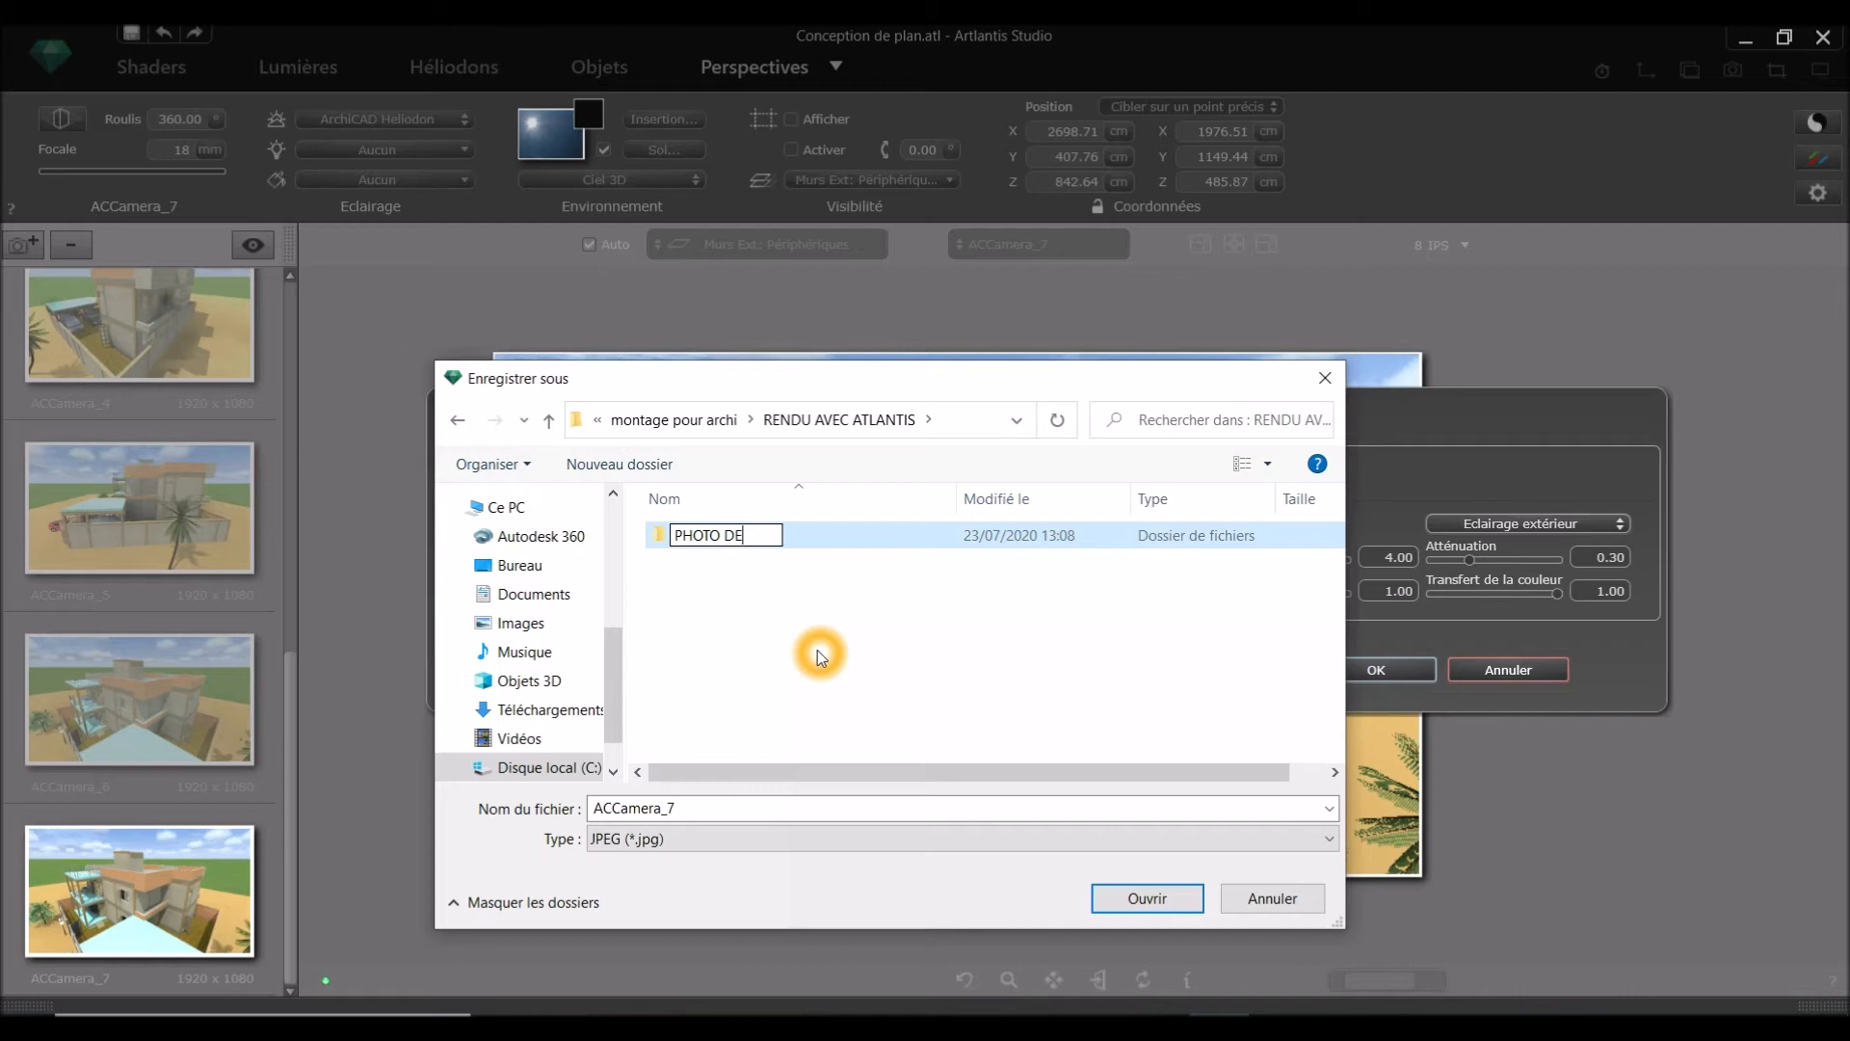
{"action": "type", "text": " RENDU"}
{"action": "key", "text": "Return"}
{"action": "key", "text": "Return"}
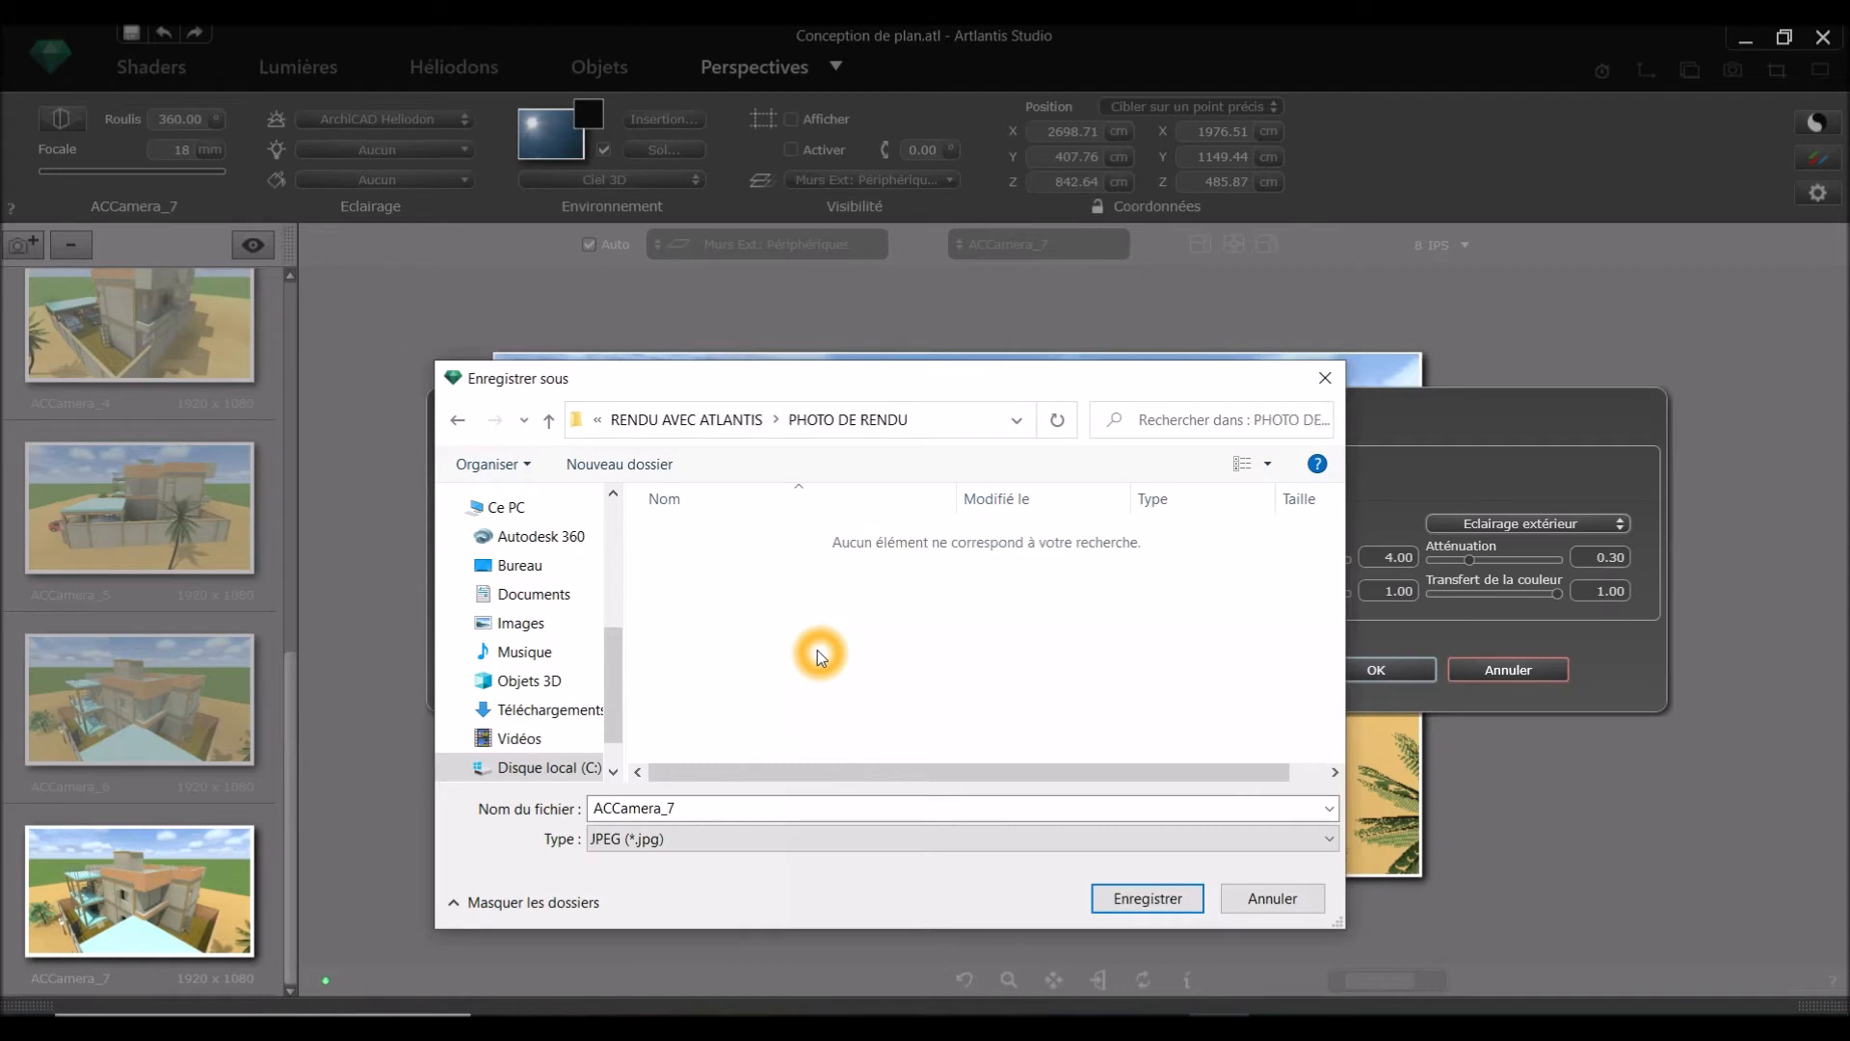
Step: Confirm ACCamera_7 as a JPEG file in the "PHOTO DE RENDU" folder and start its final render
{"action": "left_click", "coordinate": [1121, 903]}
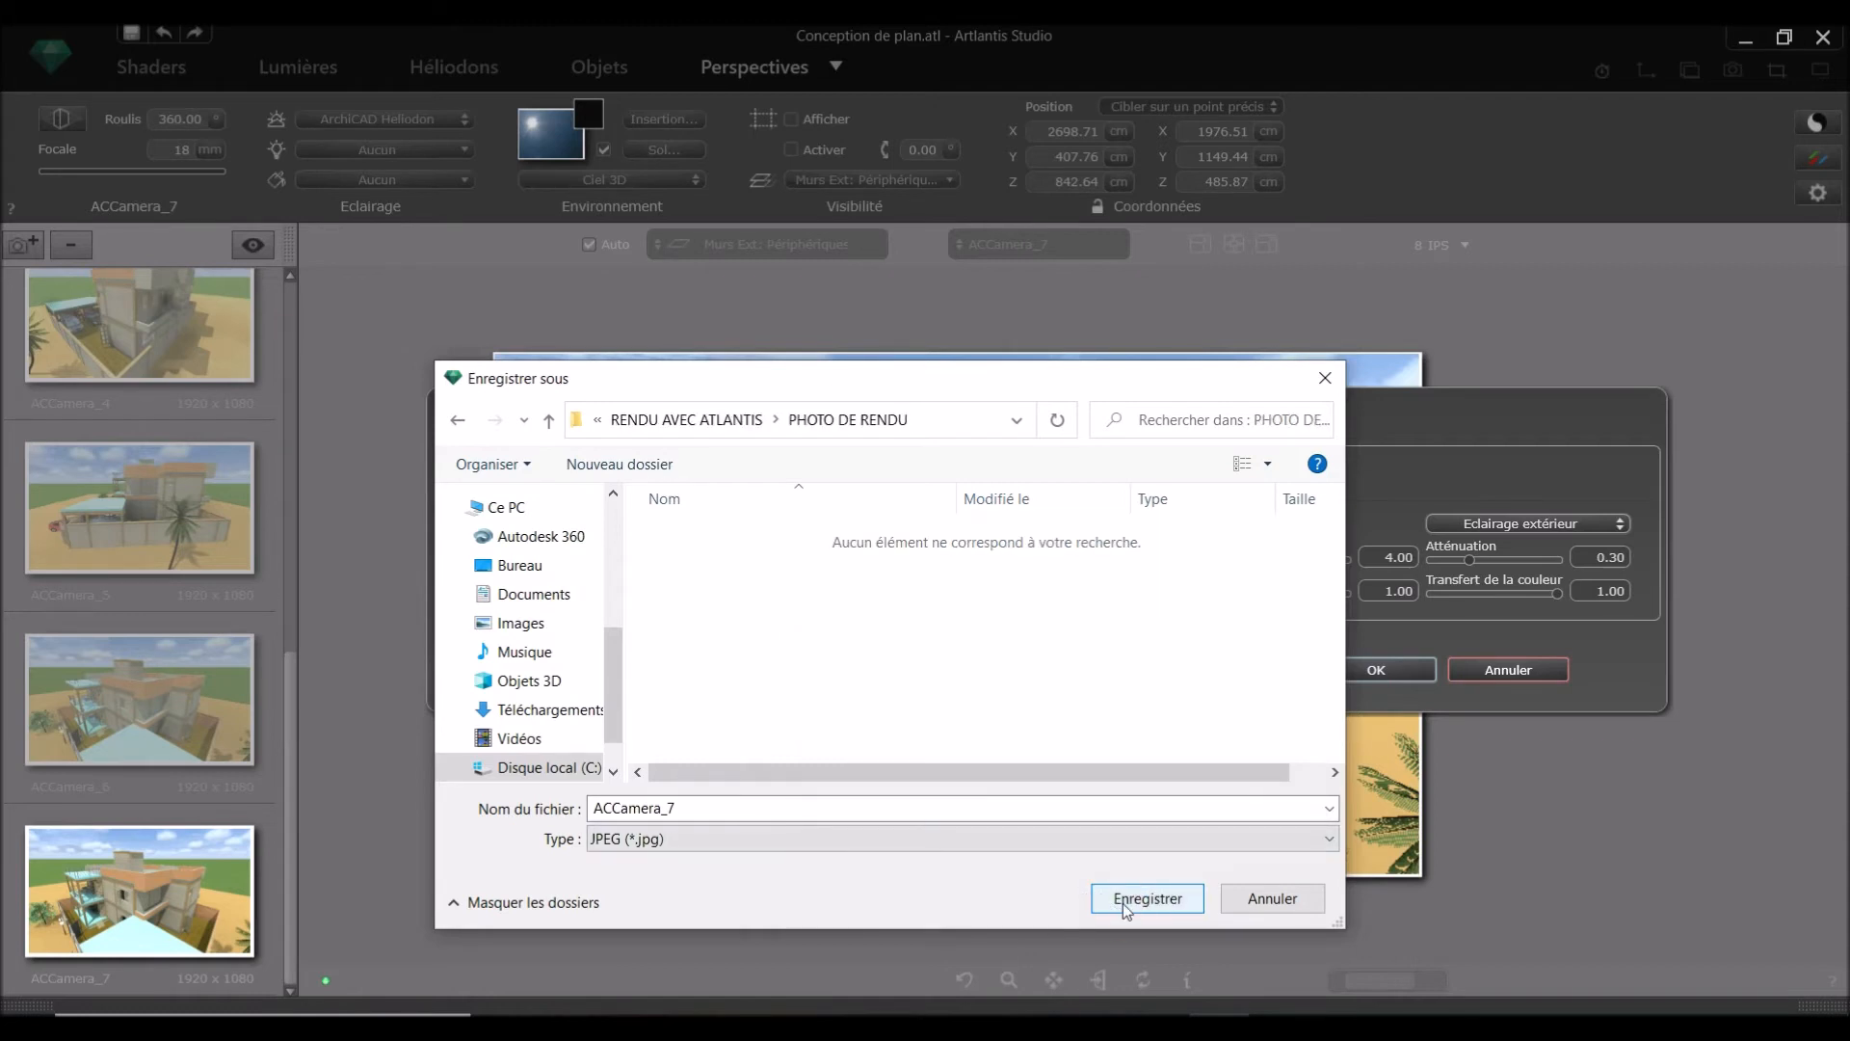
{"action": "left_click", "coordinate": [1091, 895]}
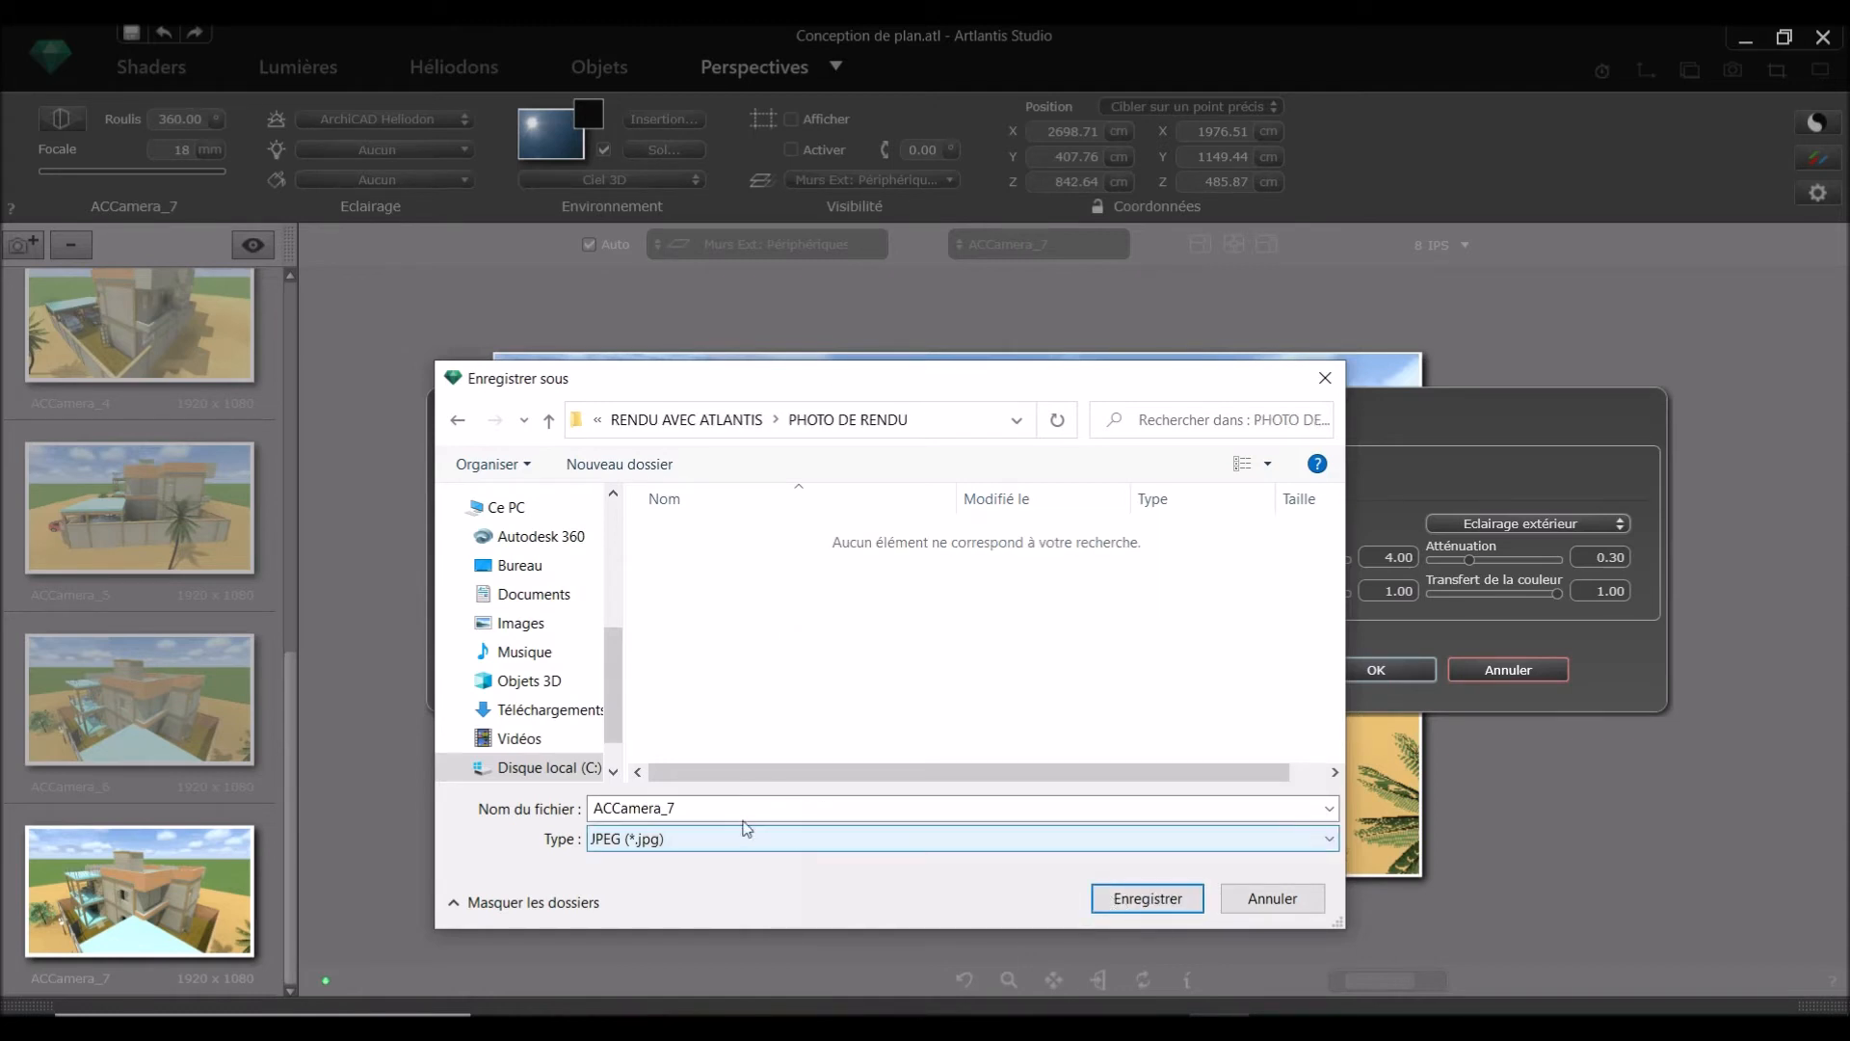
{"action": "left_click", "coordinate": [963, 840]}
{"action": "left_click", "coordinate": [1153, 900]}
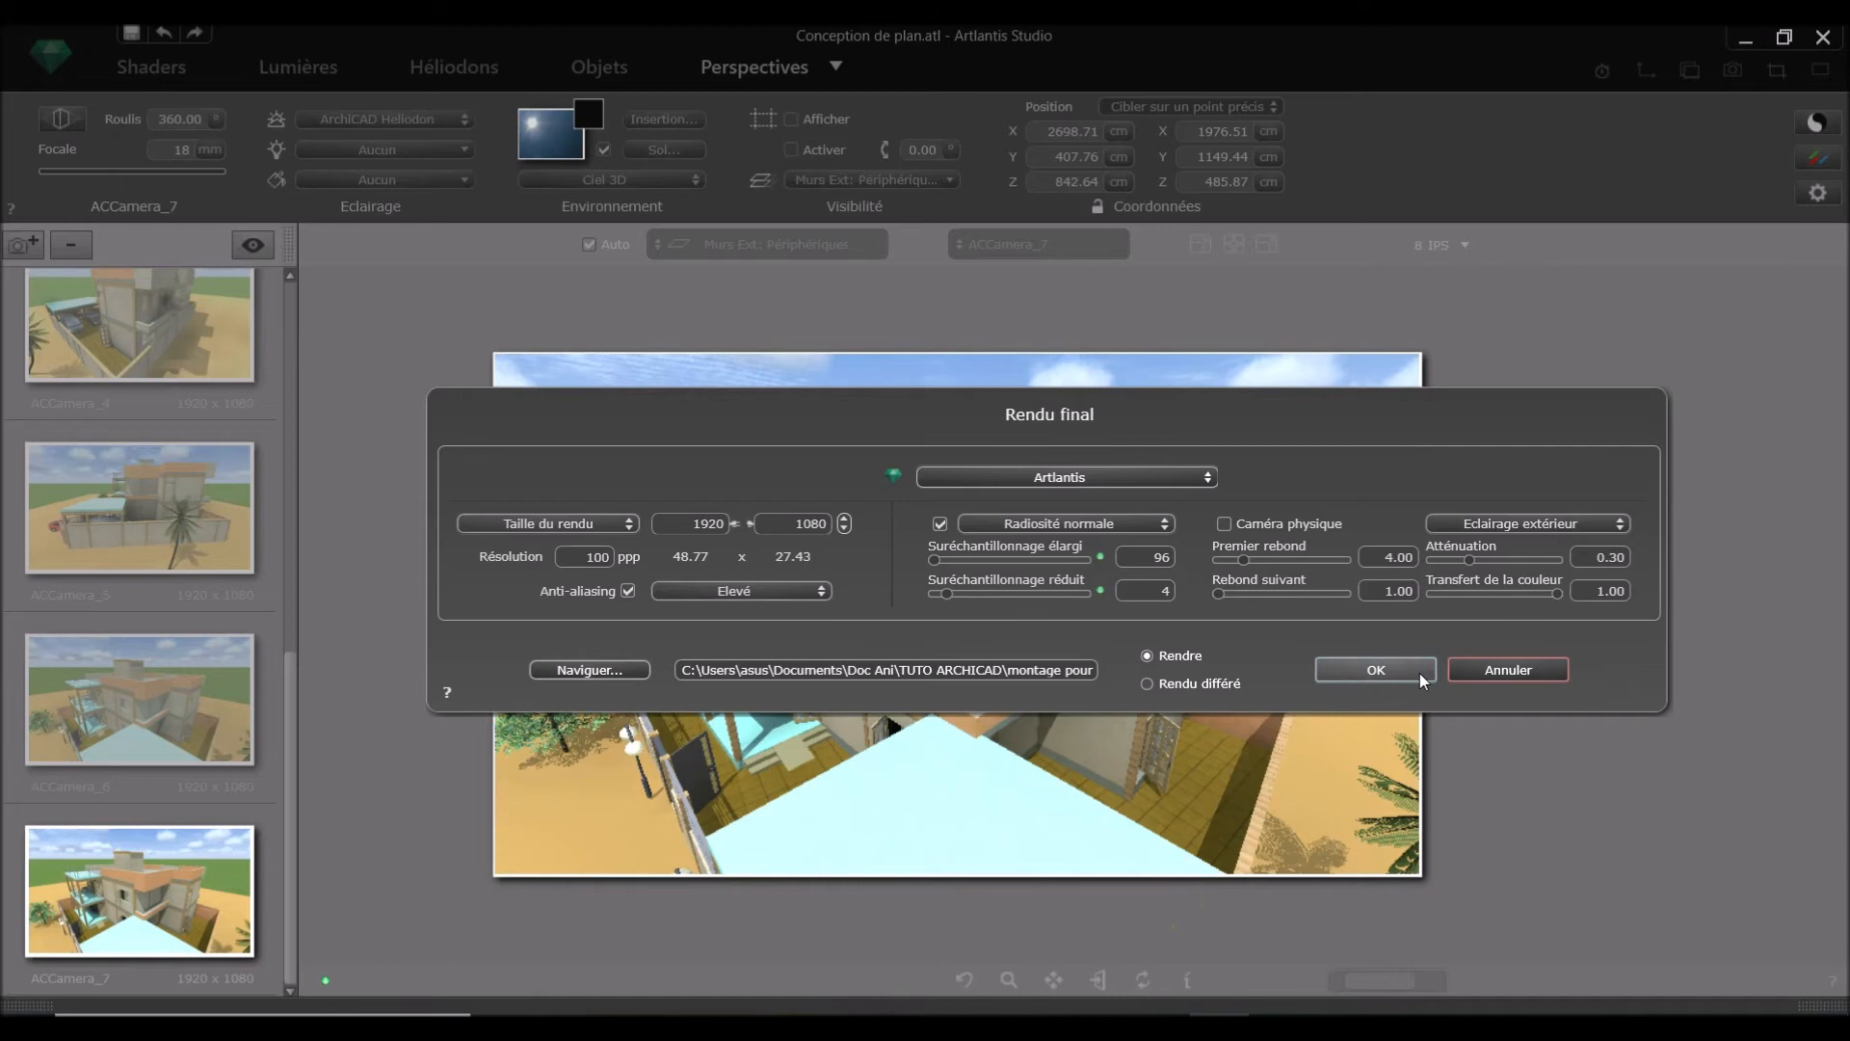
{"action": "left_click", "coordinate": [1359, 666]}
{"action": "left_click", "coordinate": [1358, 669]}
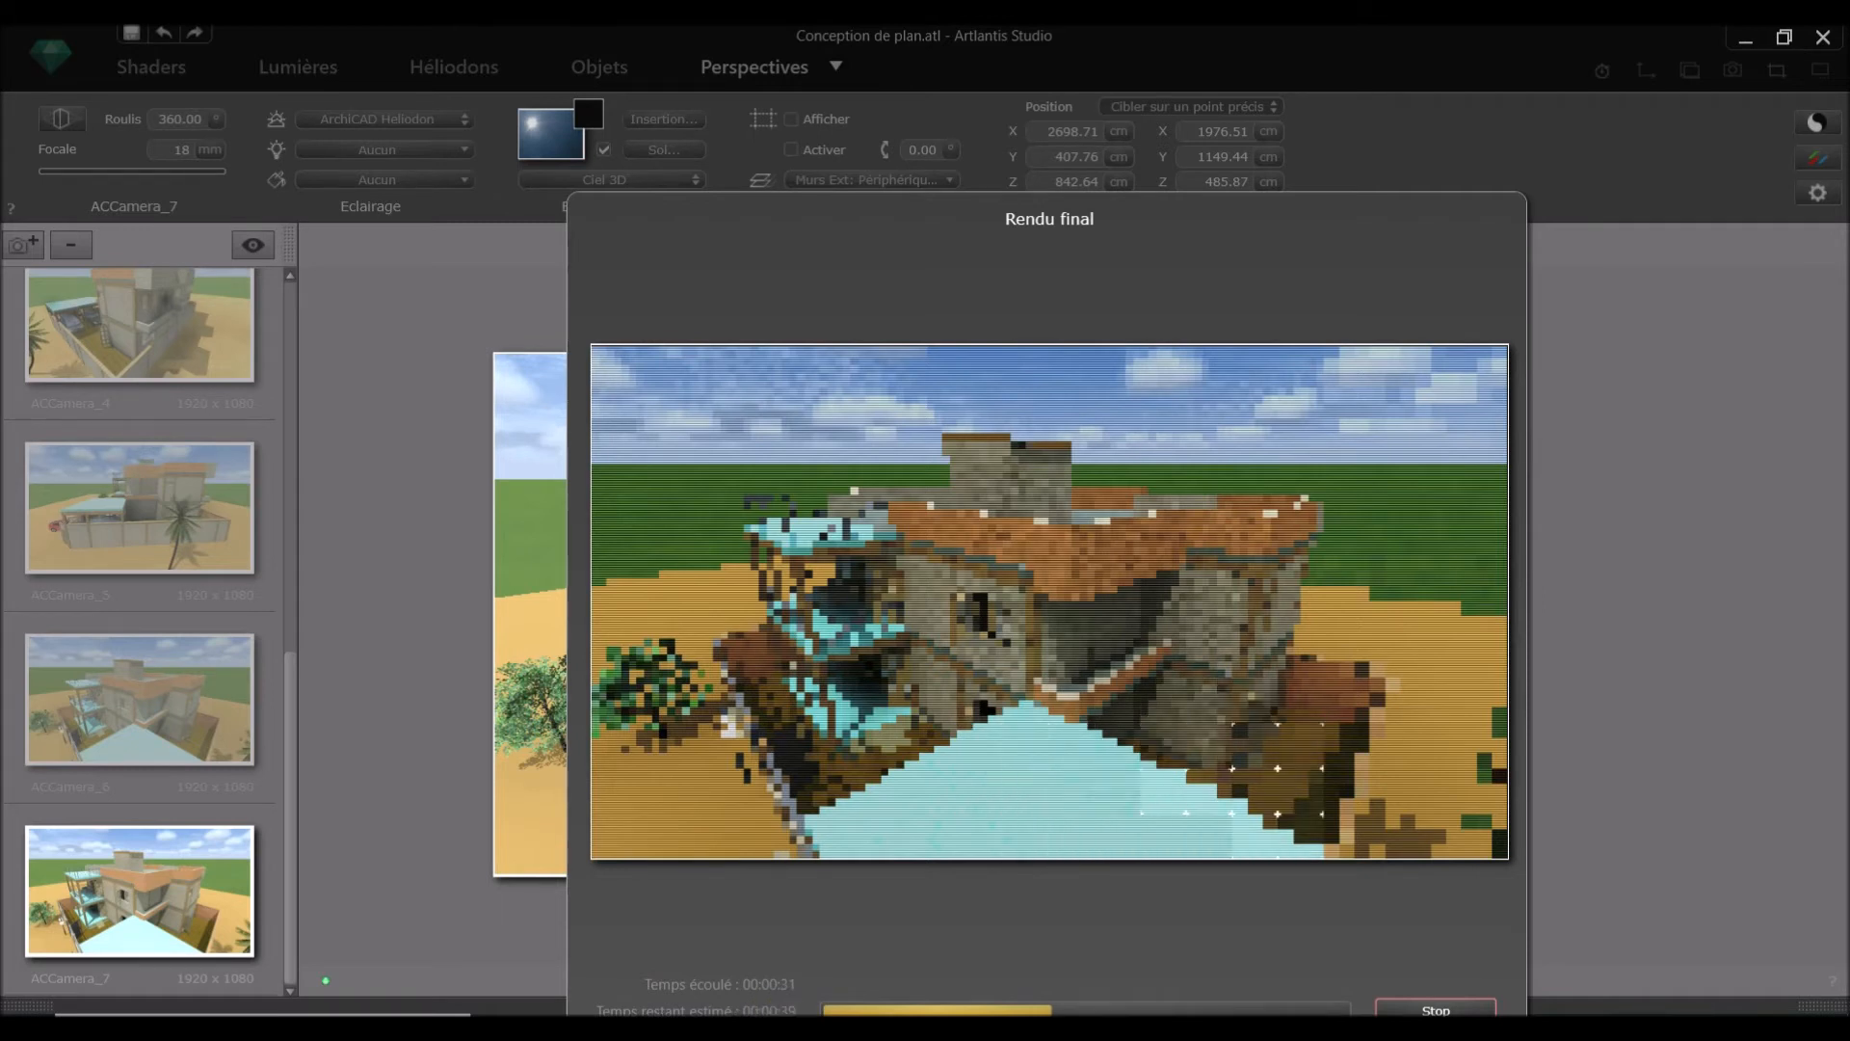
Step: Move the final render window higher on the screen and close it once the ACCamera_7 image is complete
{"action": "left_click", "coordinate": [865, 950]}
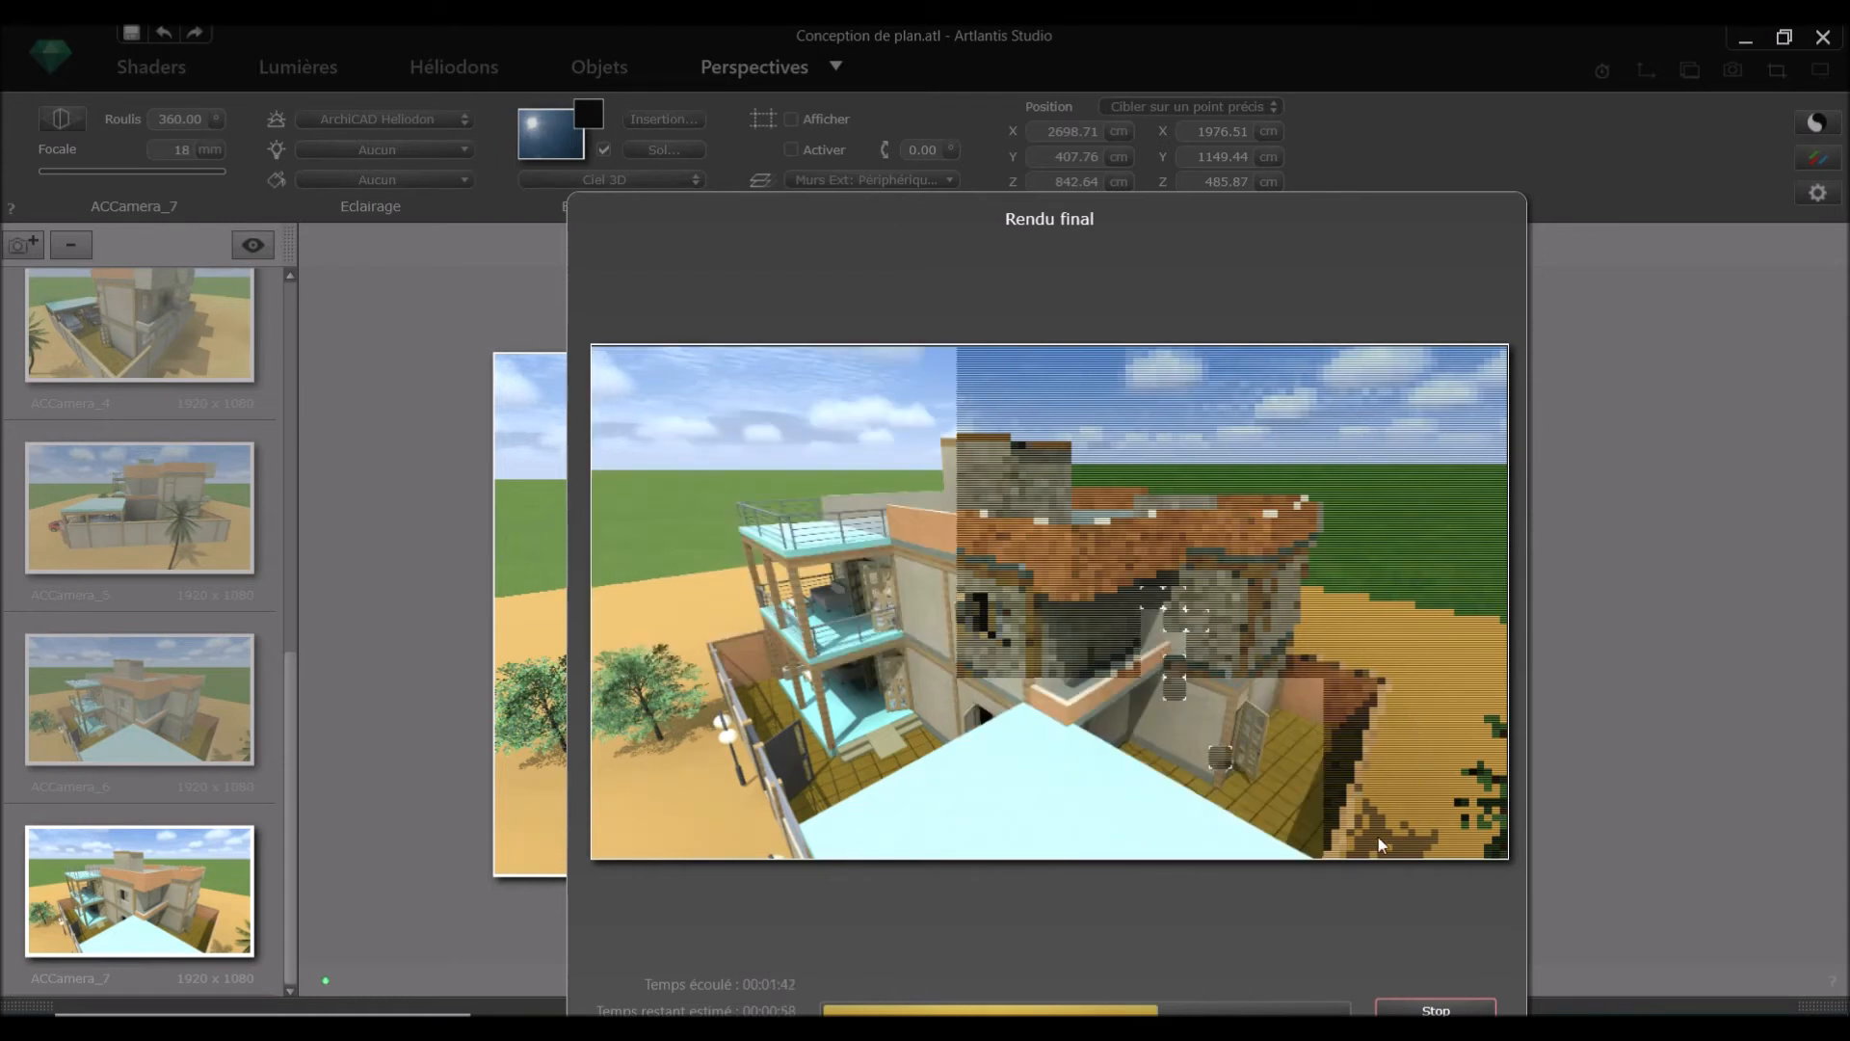
{"action": "left_click", "coordinate": [1129, 883]}
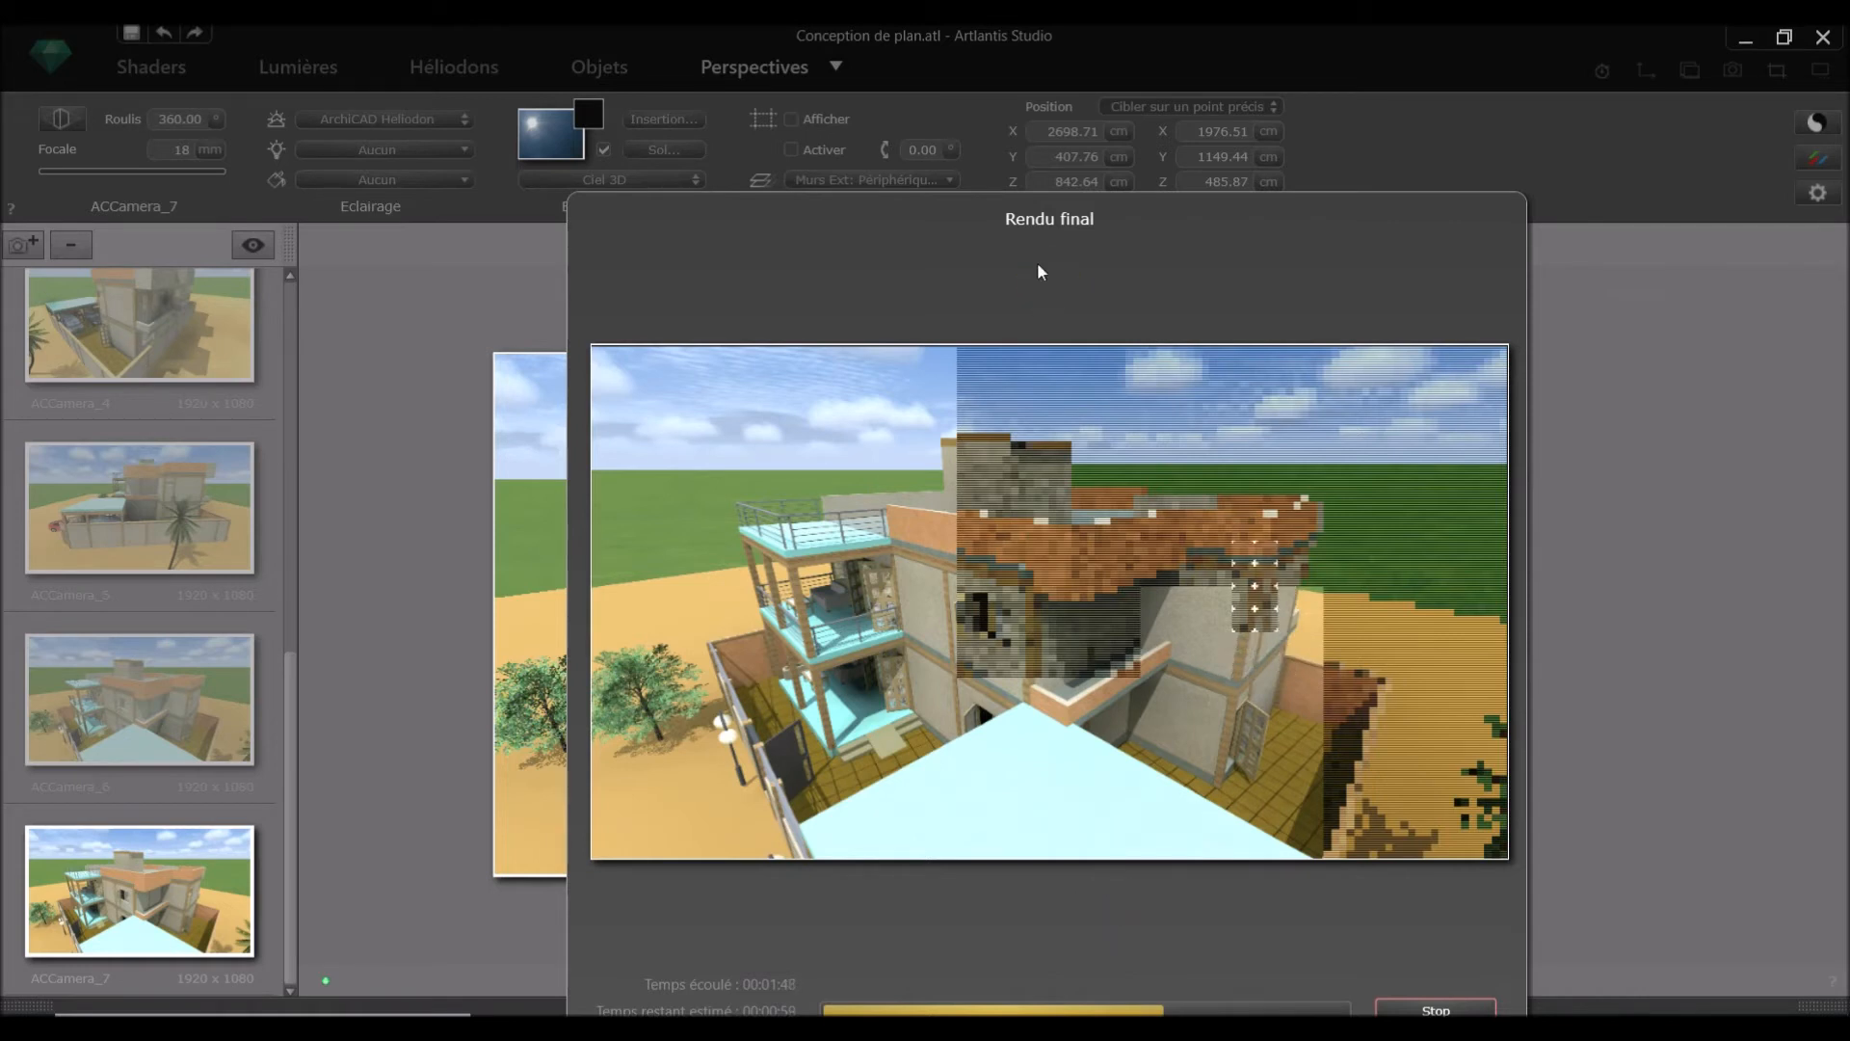
{"action": "left_click_drag", "start_coordinate": [929, 235], "coordinate": [857, 104]}
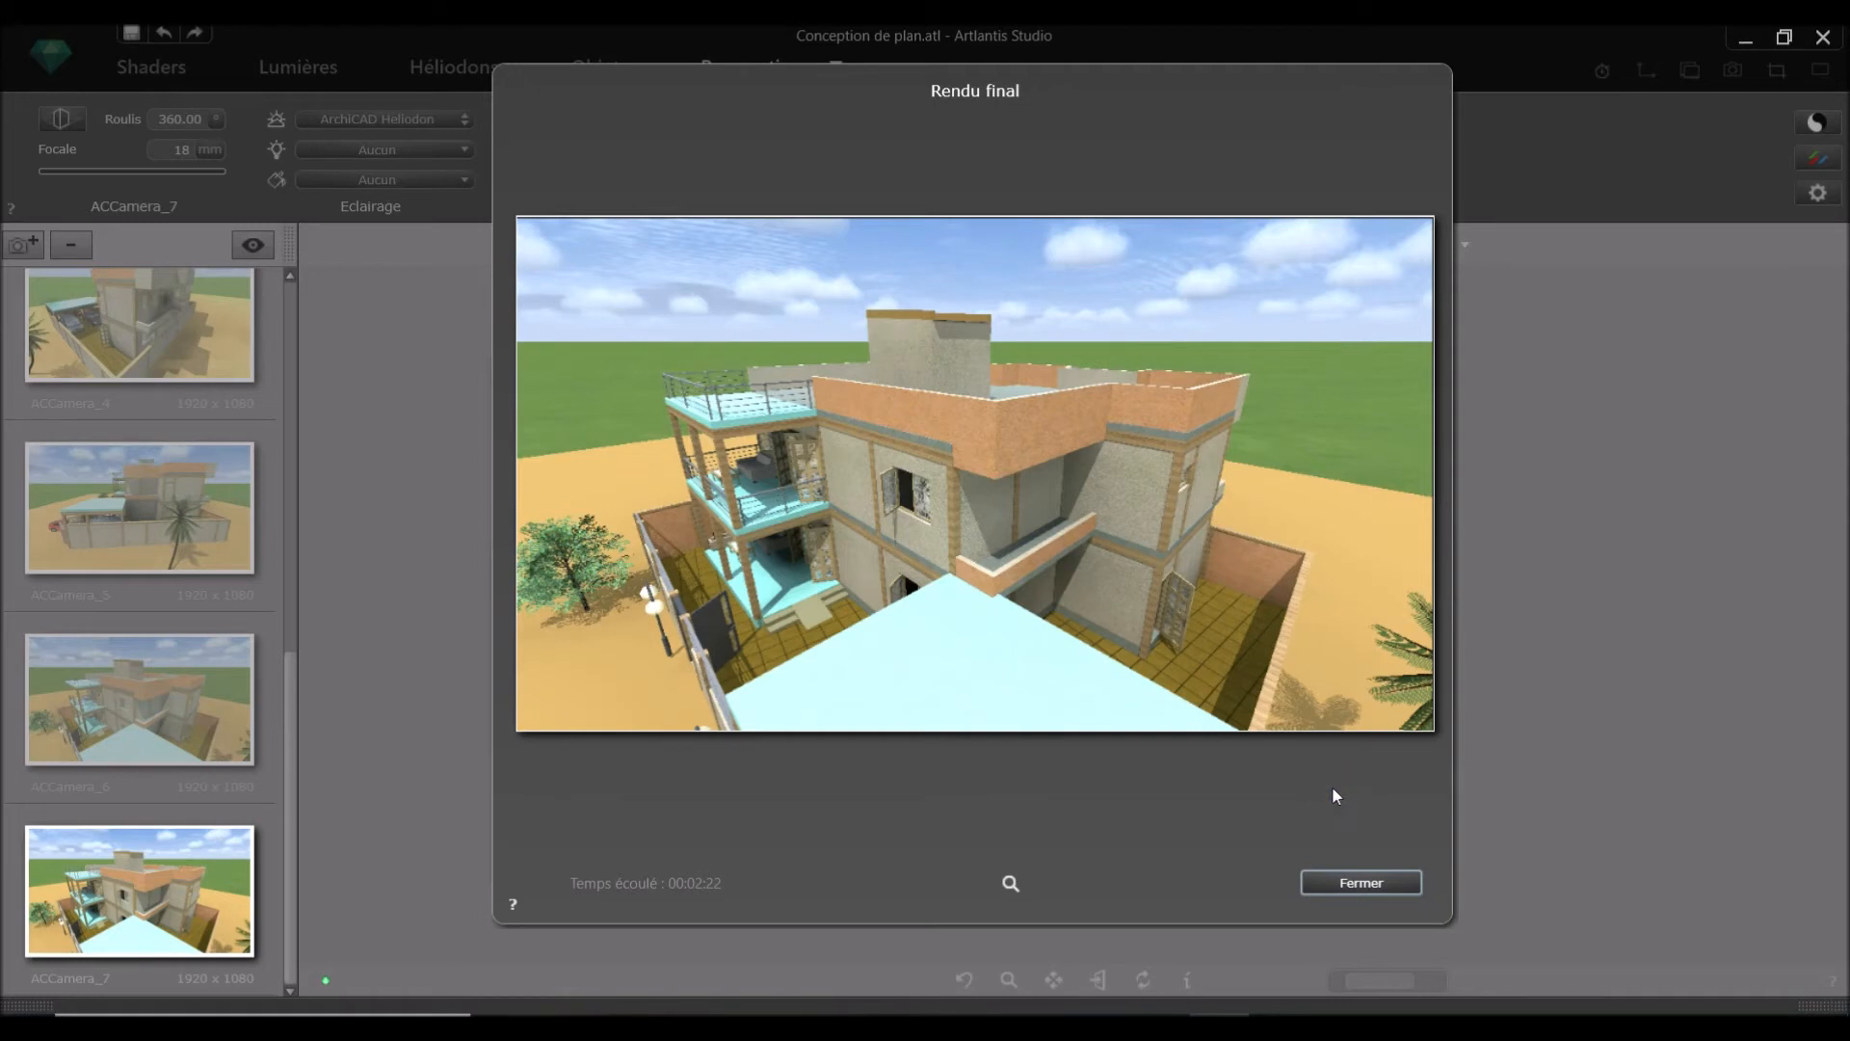
{"action": "left_click", "coordinate": [1360, 883]}
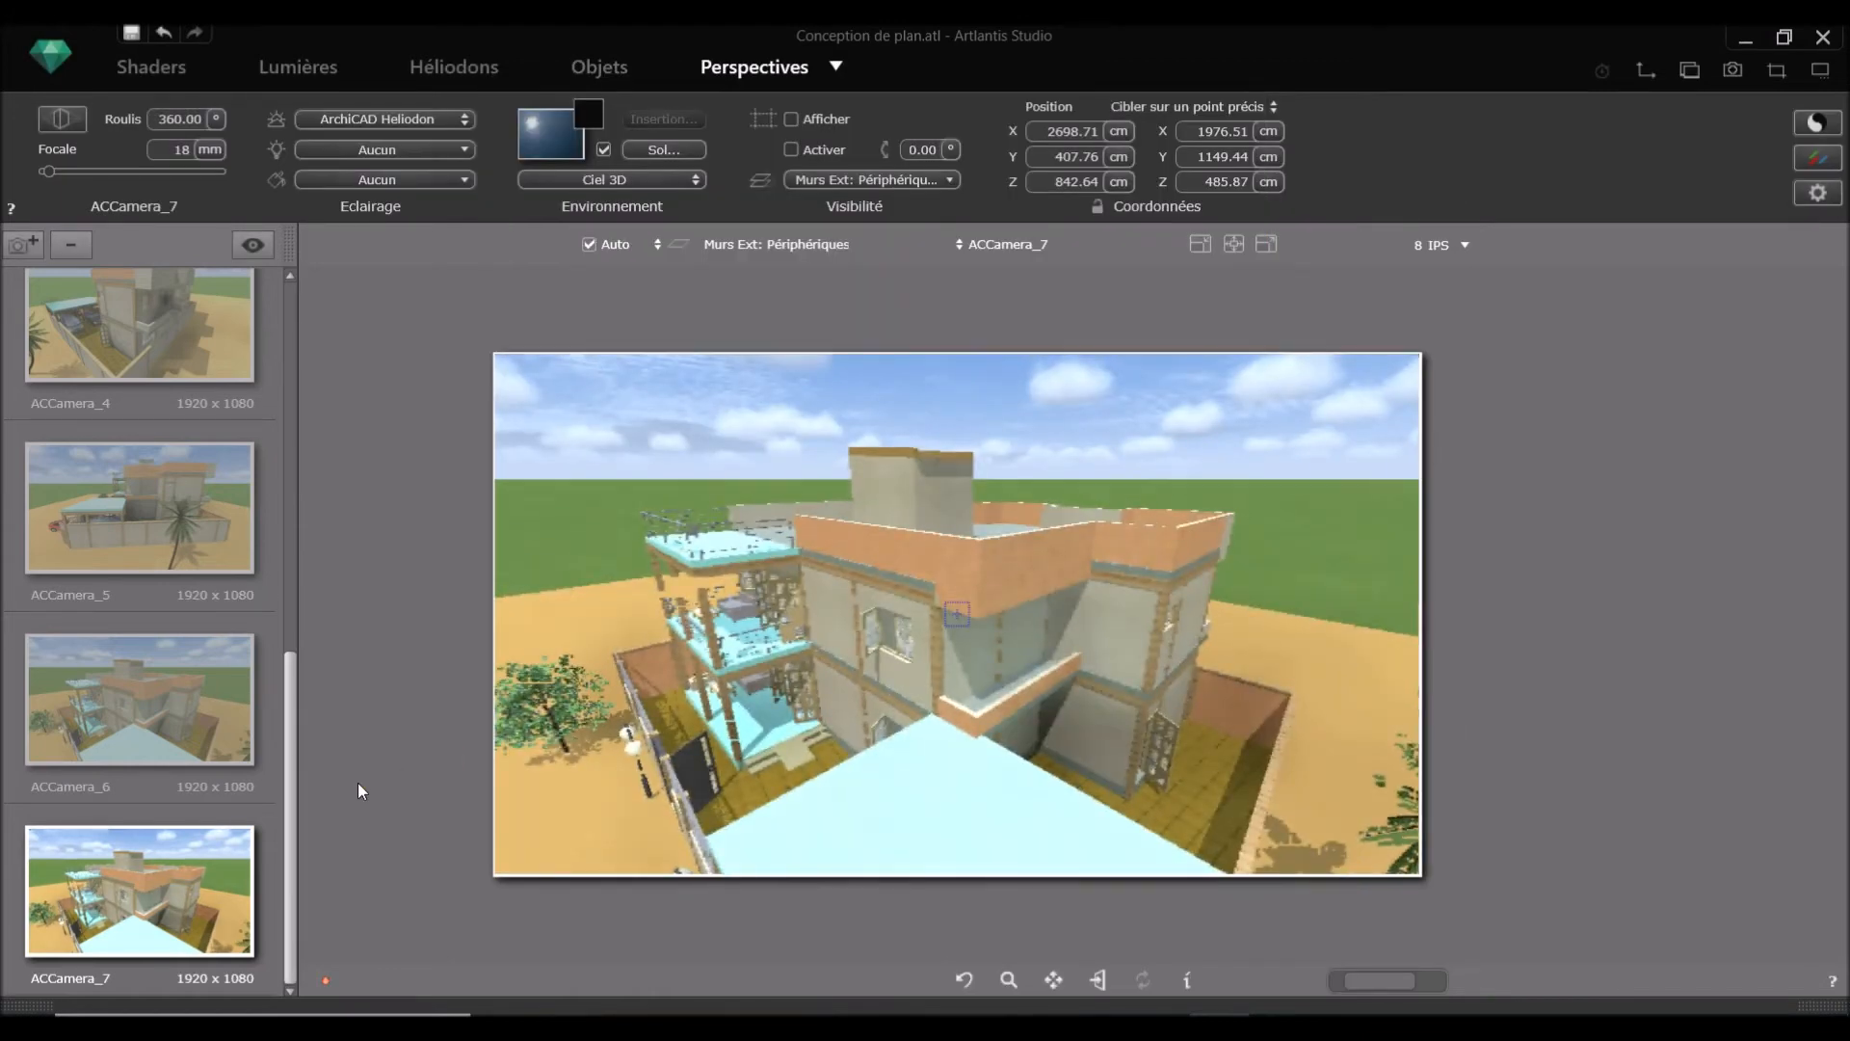
Step: Select the ACCamera_5 perspective, try to start its final render, and decline deleting the existing image file
{"action": "left_click", "coordinate": [152, 719]}
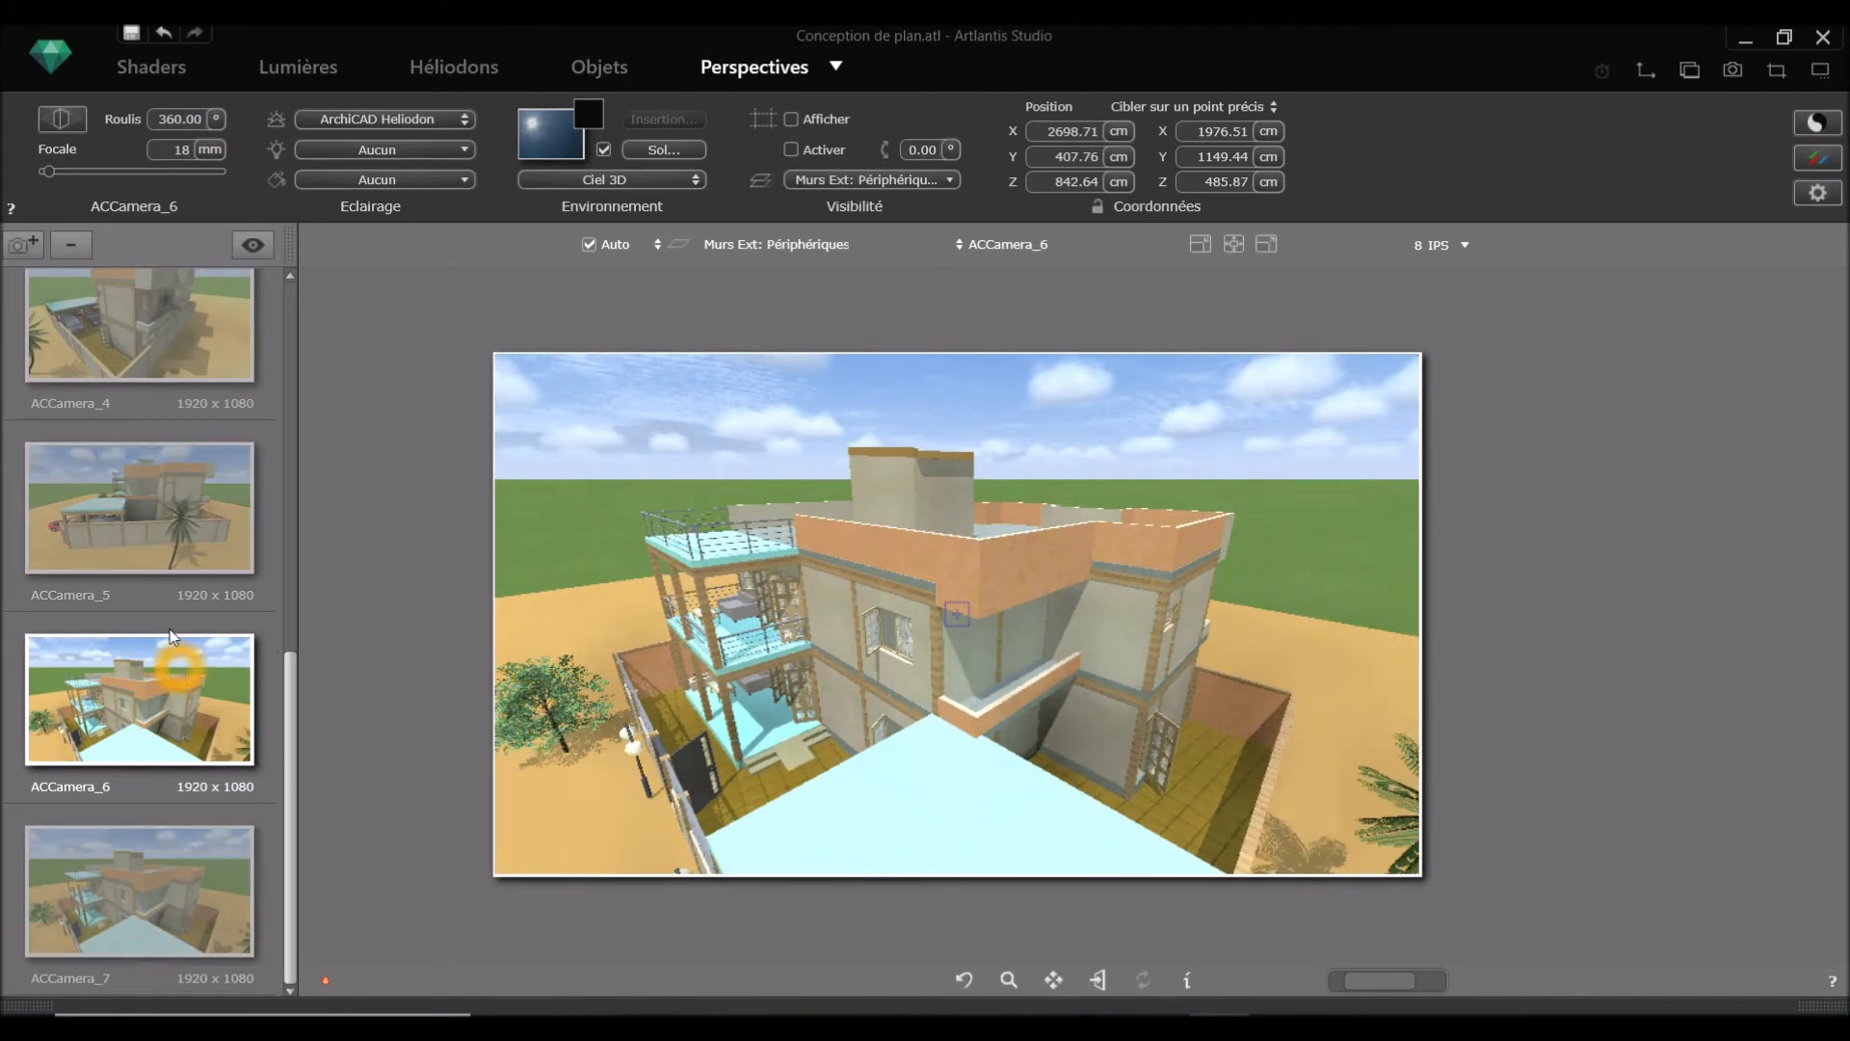
{"action": "left_click", "coordinate": [164, 543]}
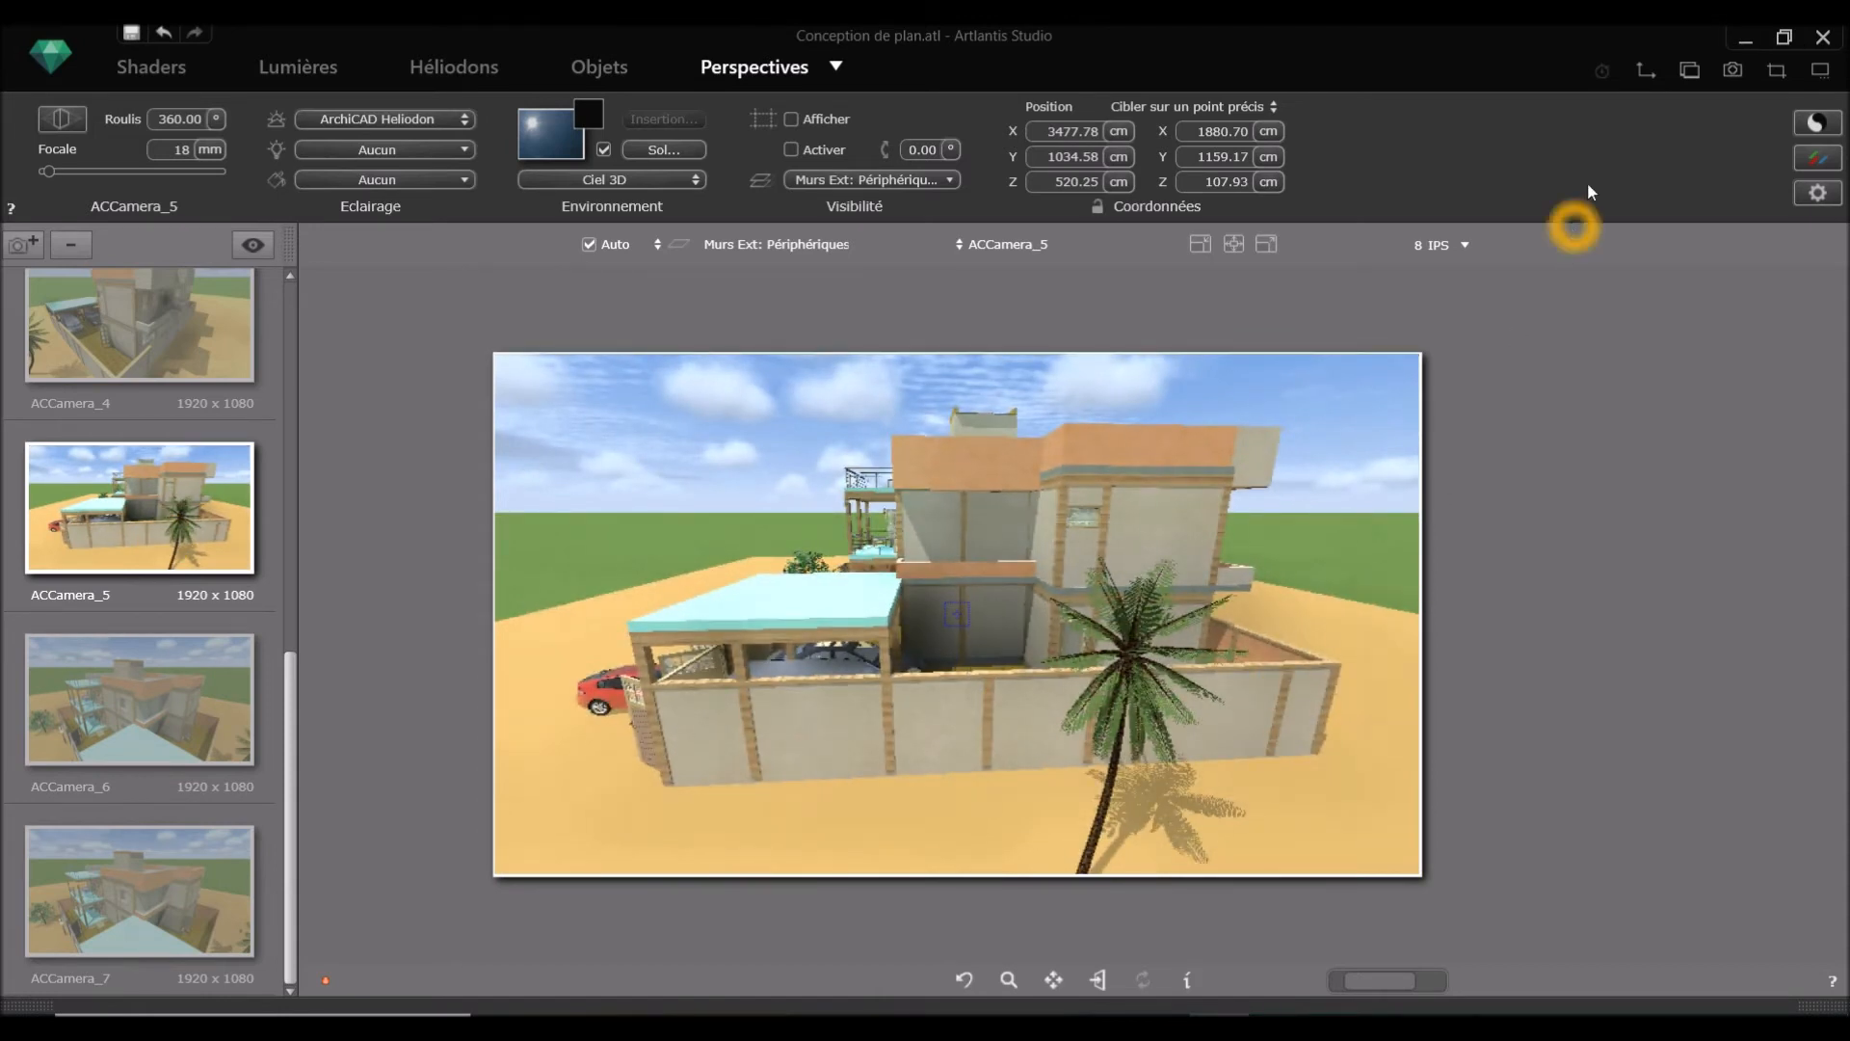
{"action": "left_click", "coordinate": [1732, 72]}
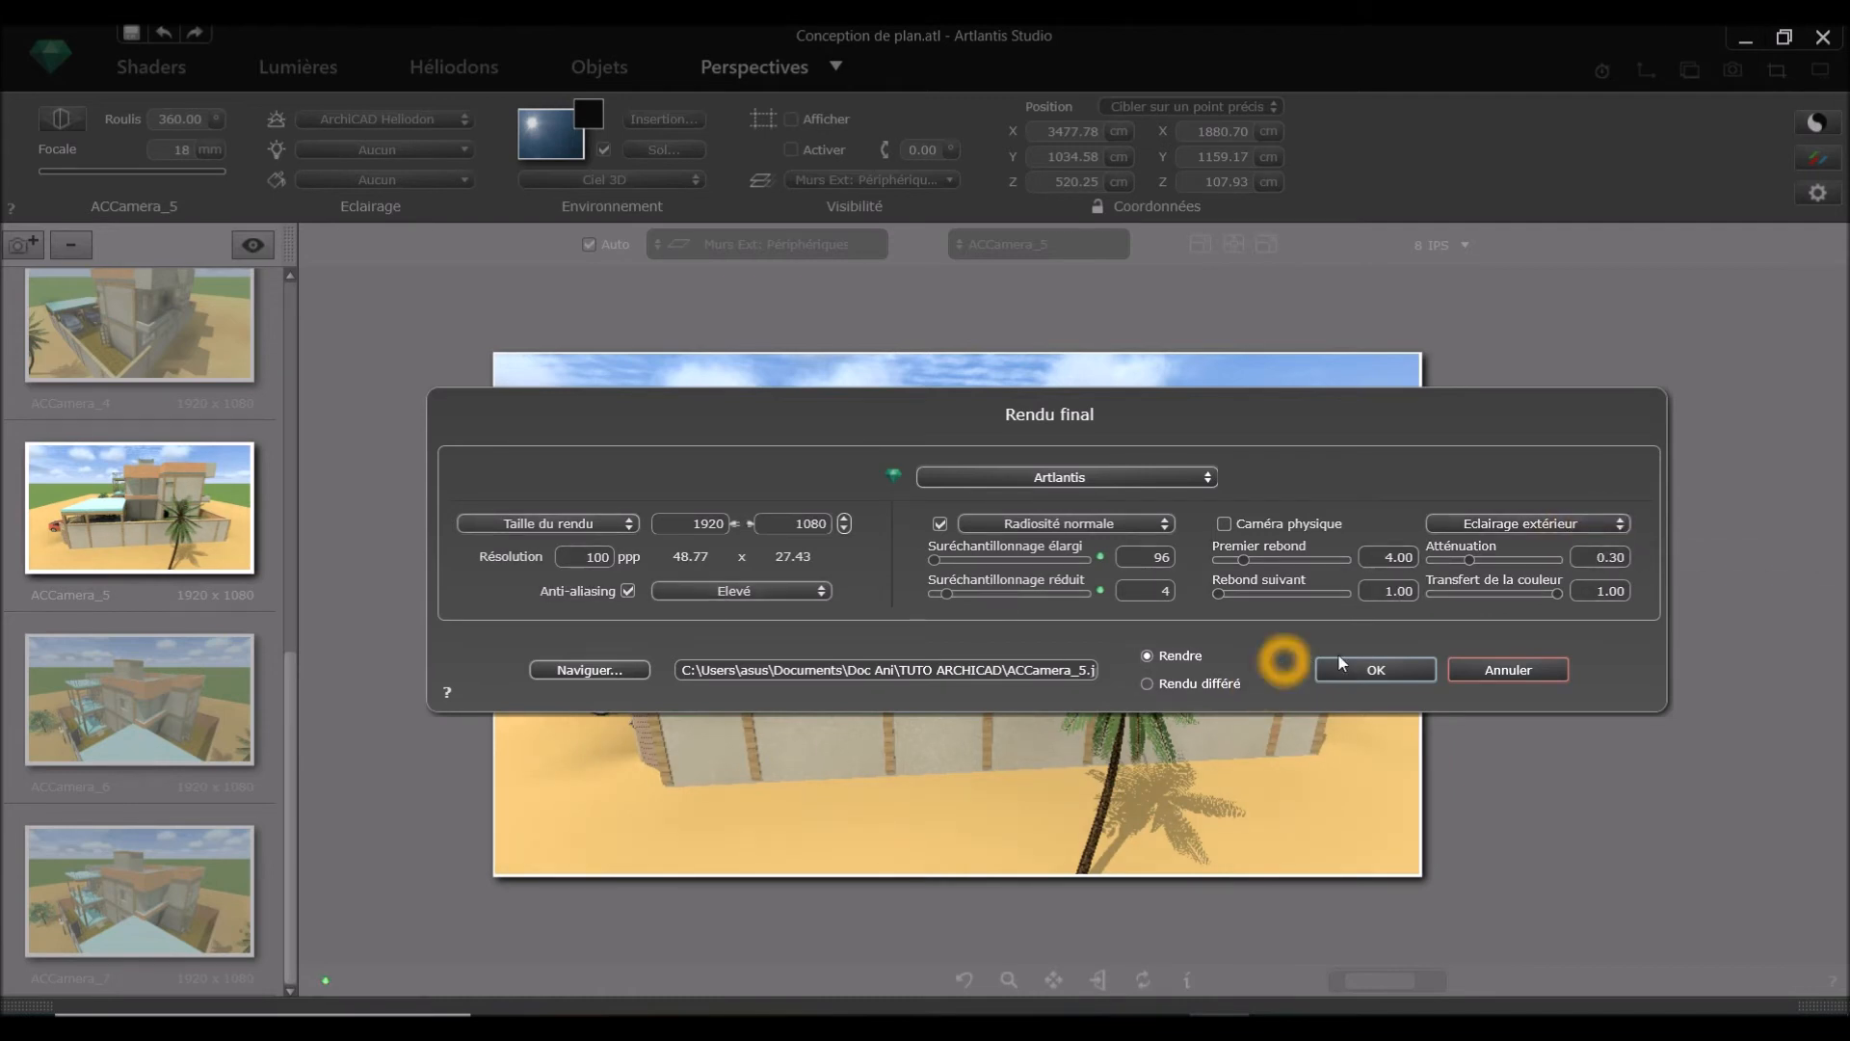
{"action": "left_click", "coordinate": [1378, 670]}
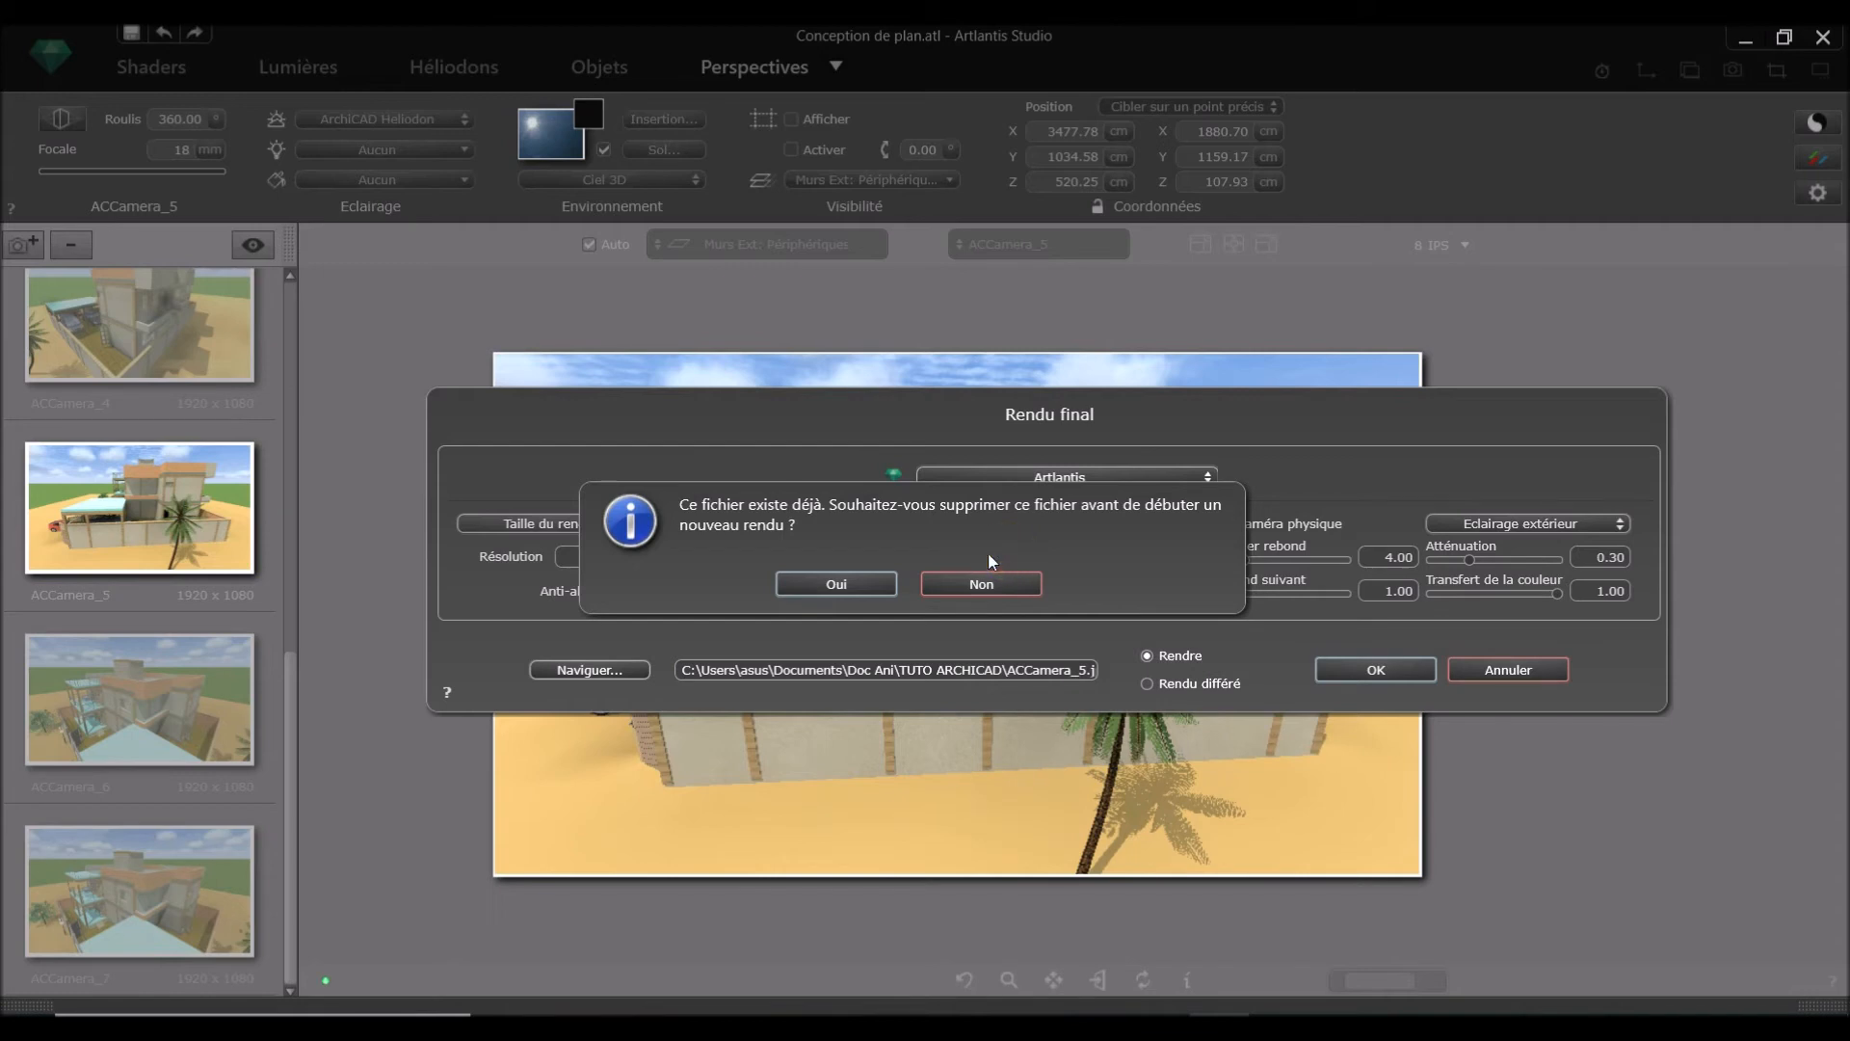
{"action": "left_click", "coordinate": [982, 582]}
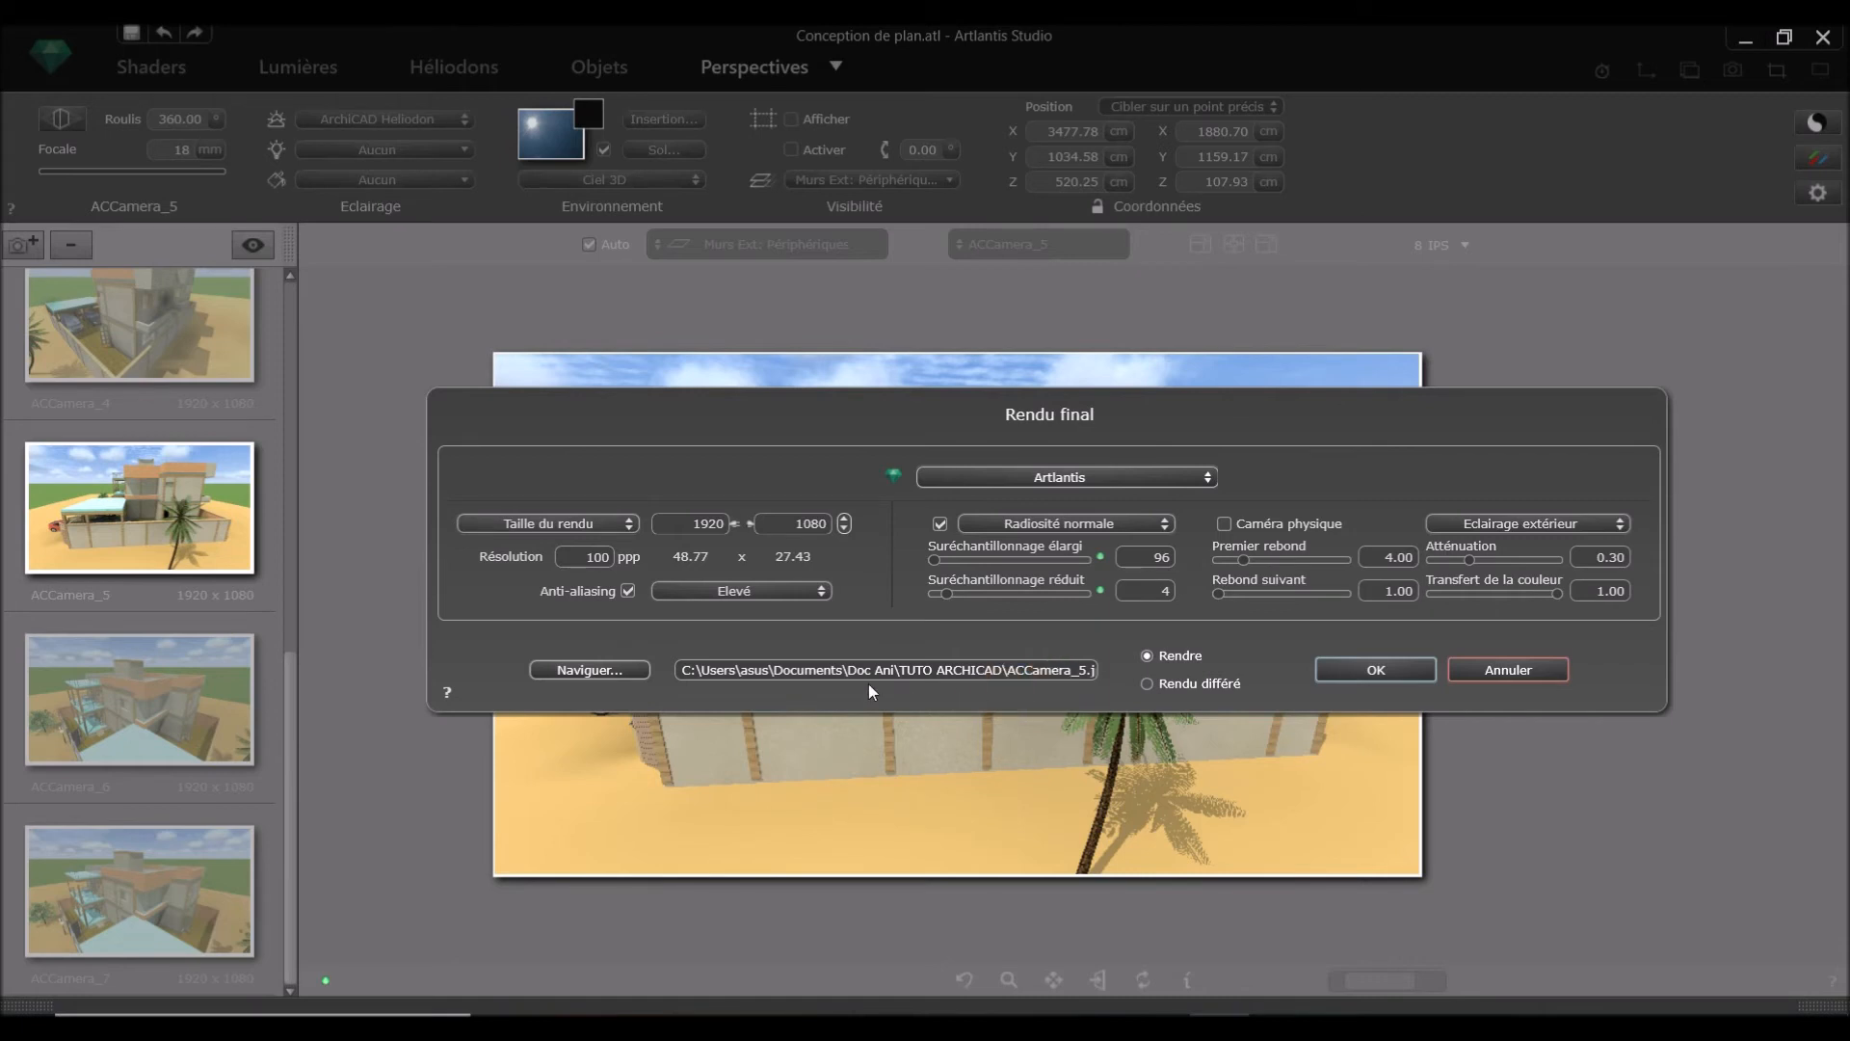
Step: Set the ACCamera_5 render to save as JPEG in "montage pour archi" > "RENDU AVEC ATLANTIS" > "PHOTO DE RENDU"
{"action": "left_click", "coordinate": [614, 663]}
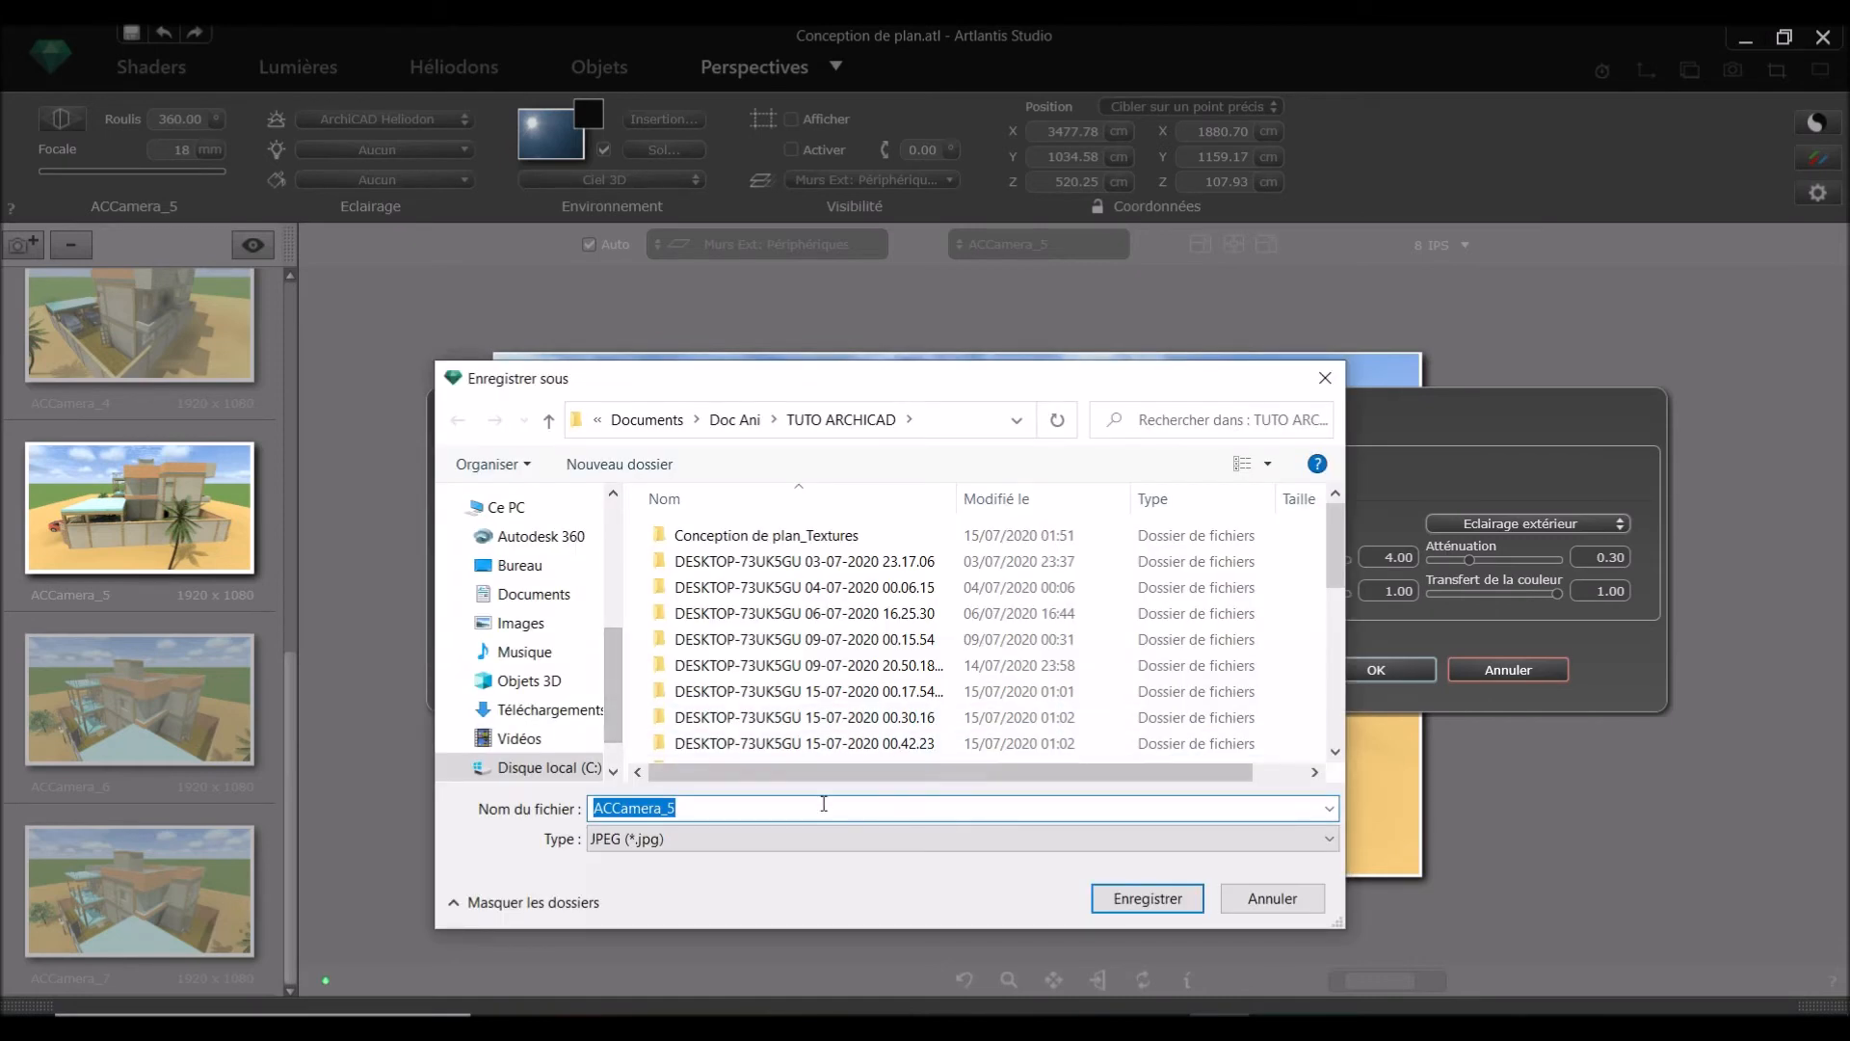
{"action": "left_click", "coordinate": [799, 812]}
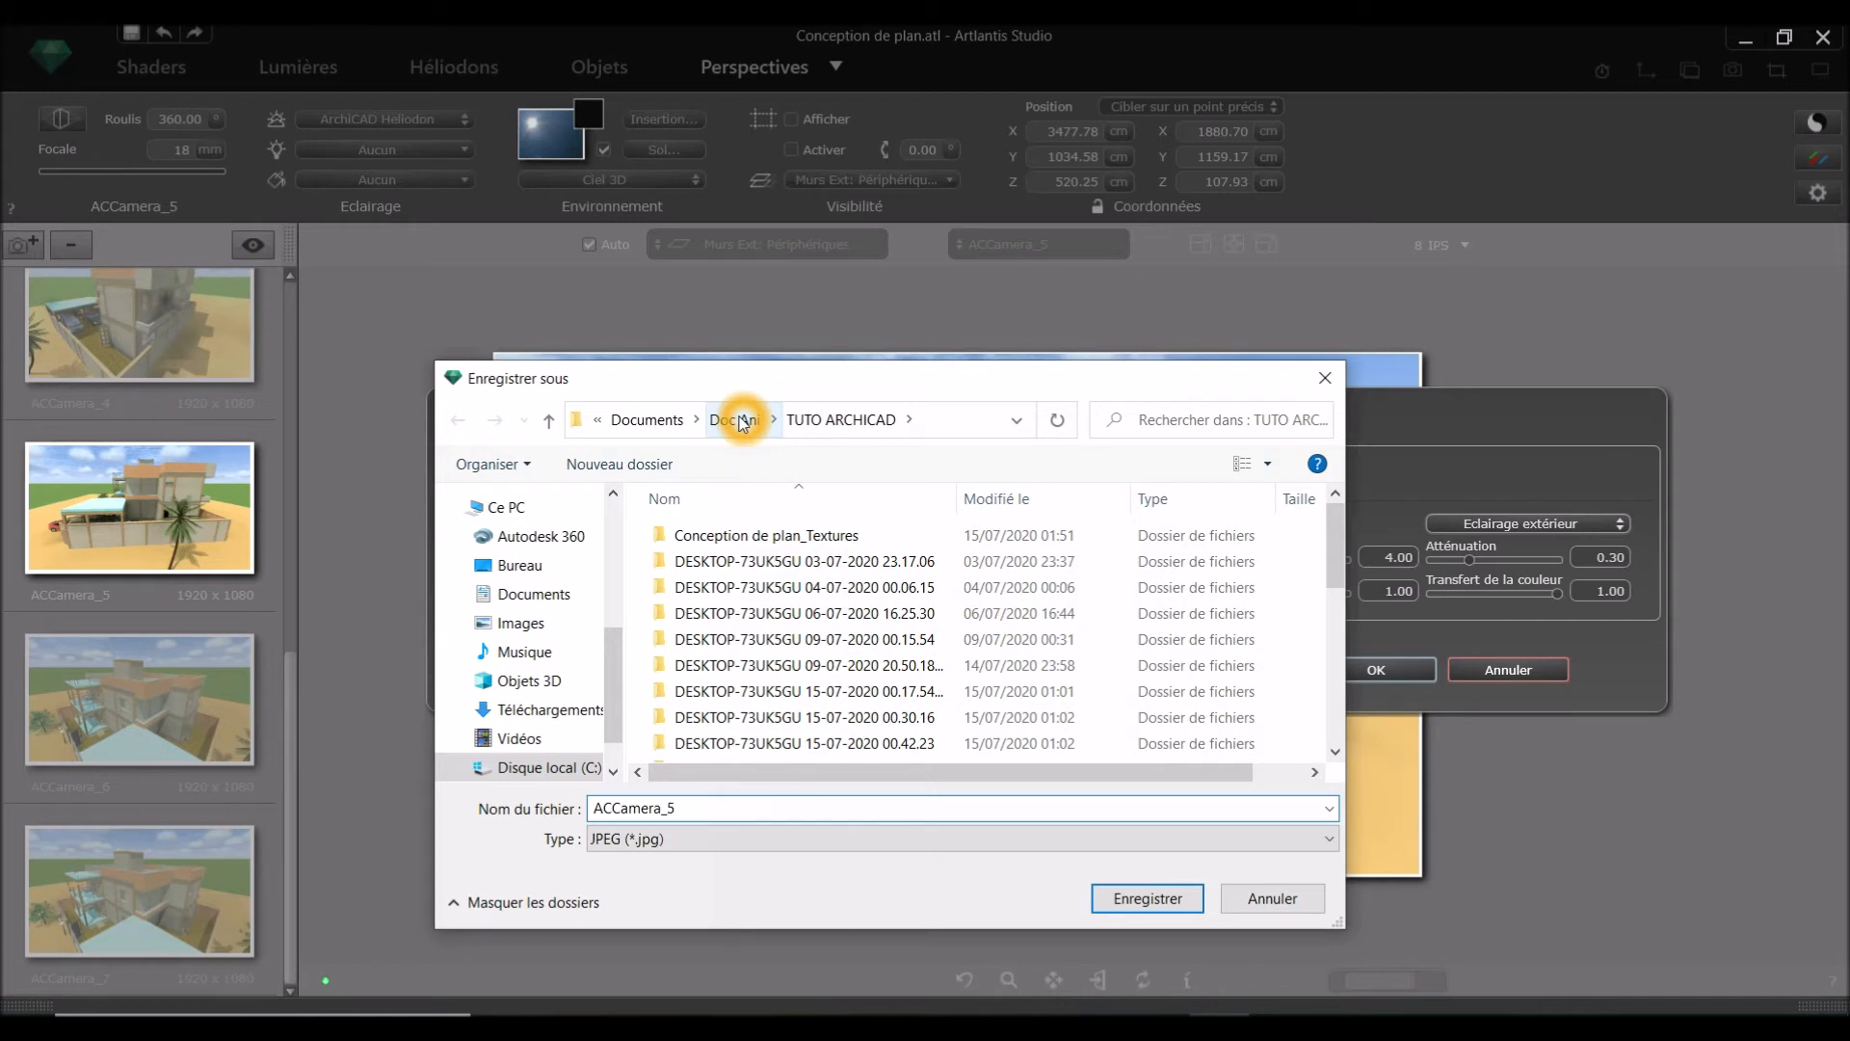
{"action": "left_click_drag", "start_coordinate": [1337, 572], "coordinate": [1336, 741]}
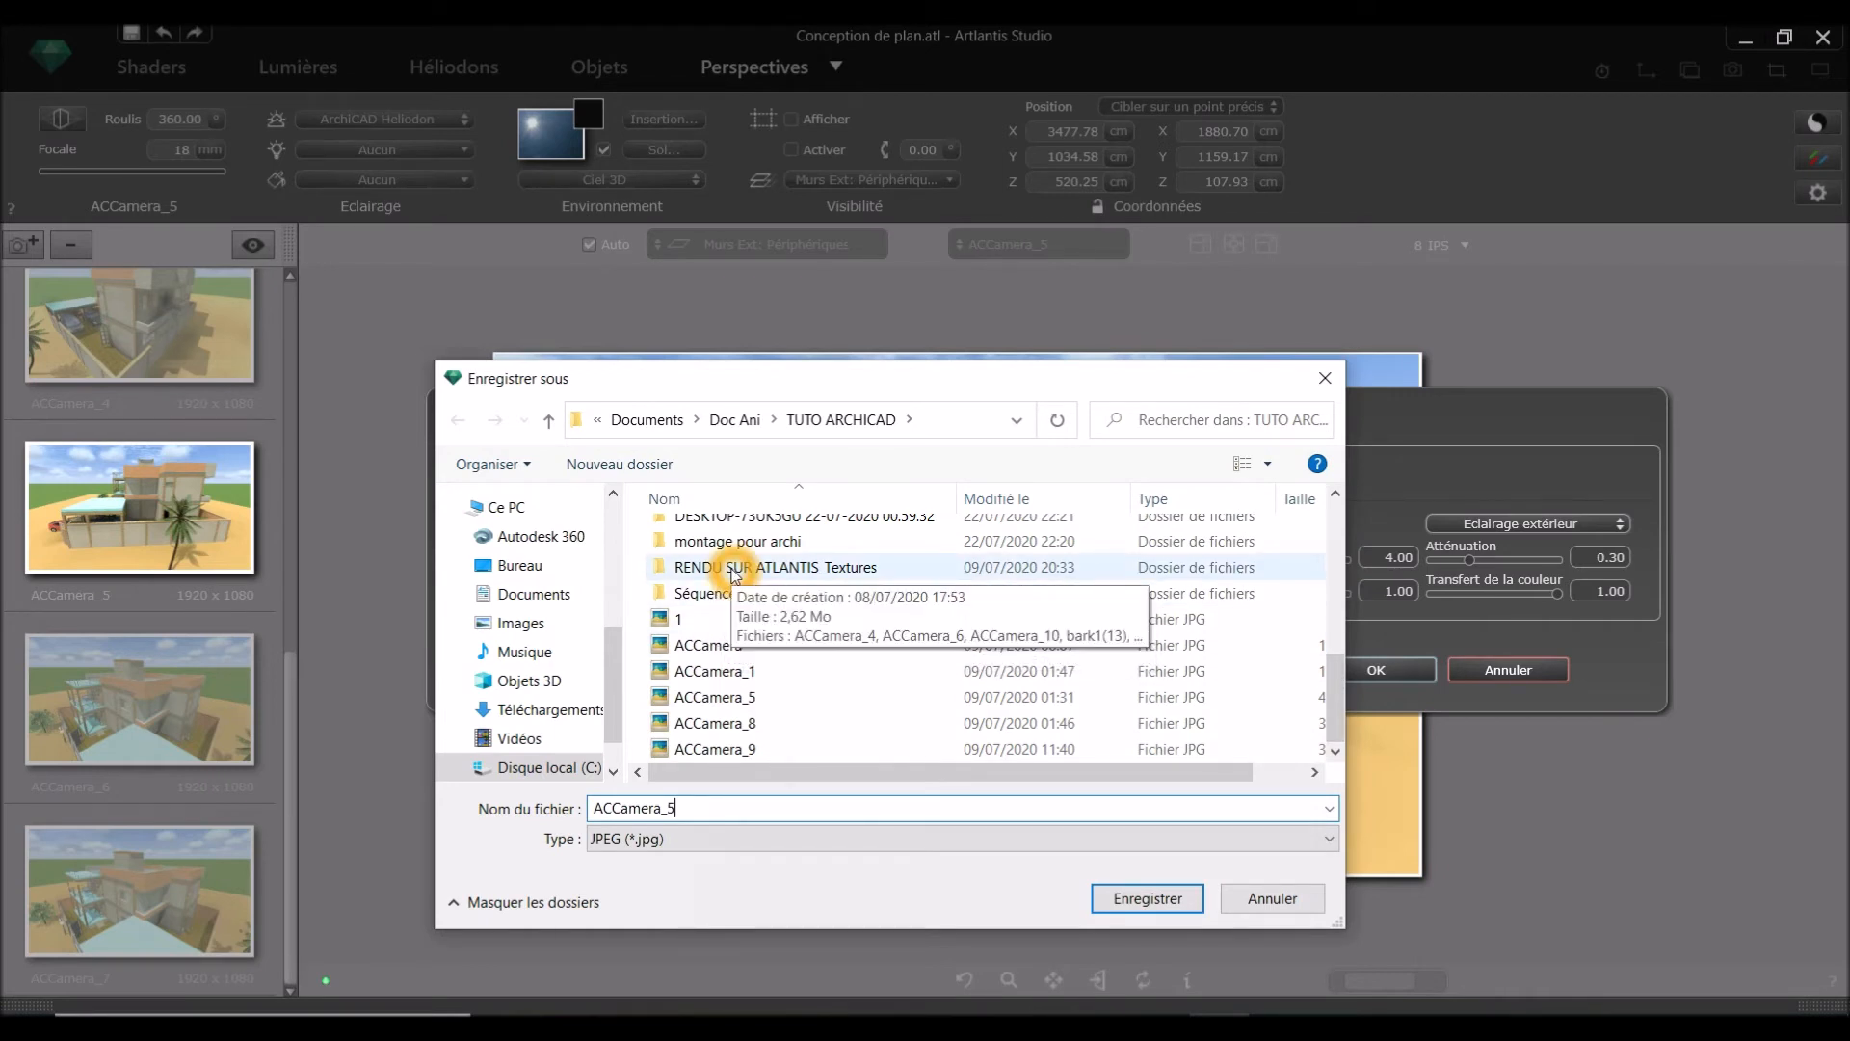
{"action": "left_click", "coordinate": [764, 542]}
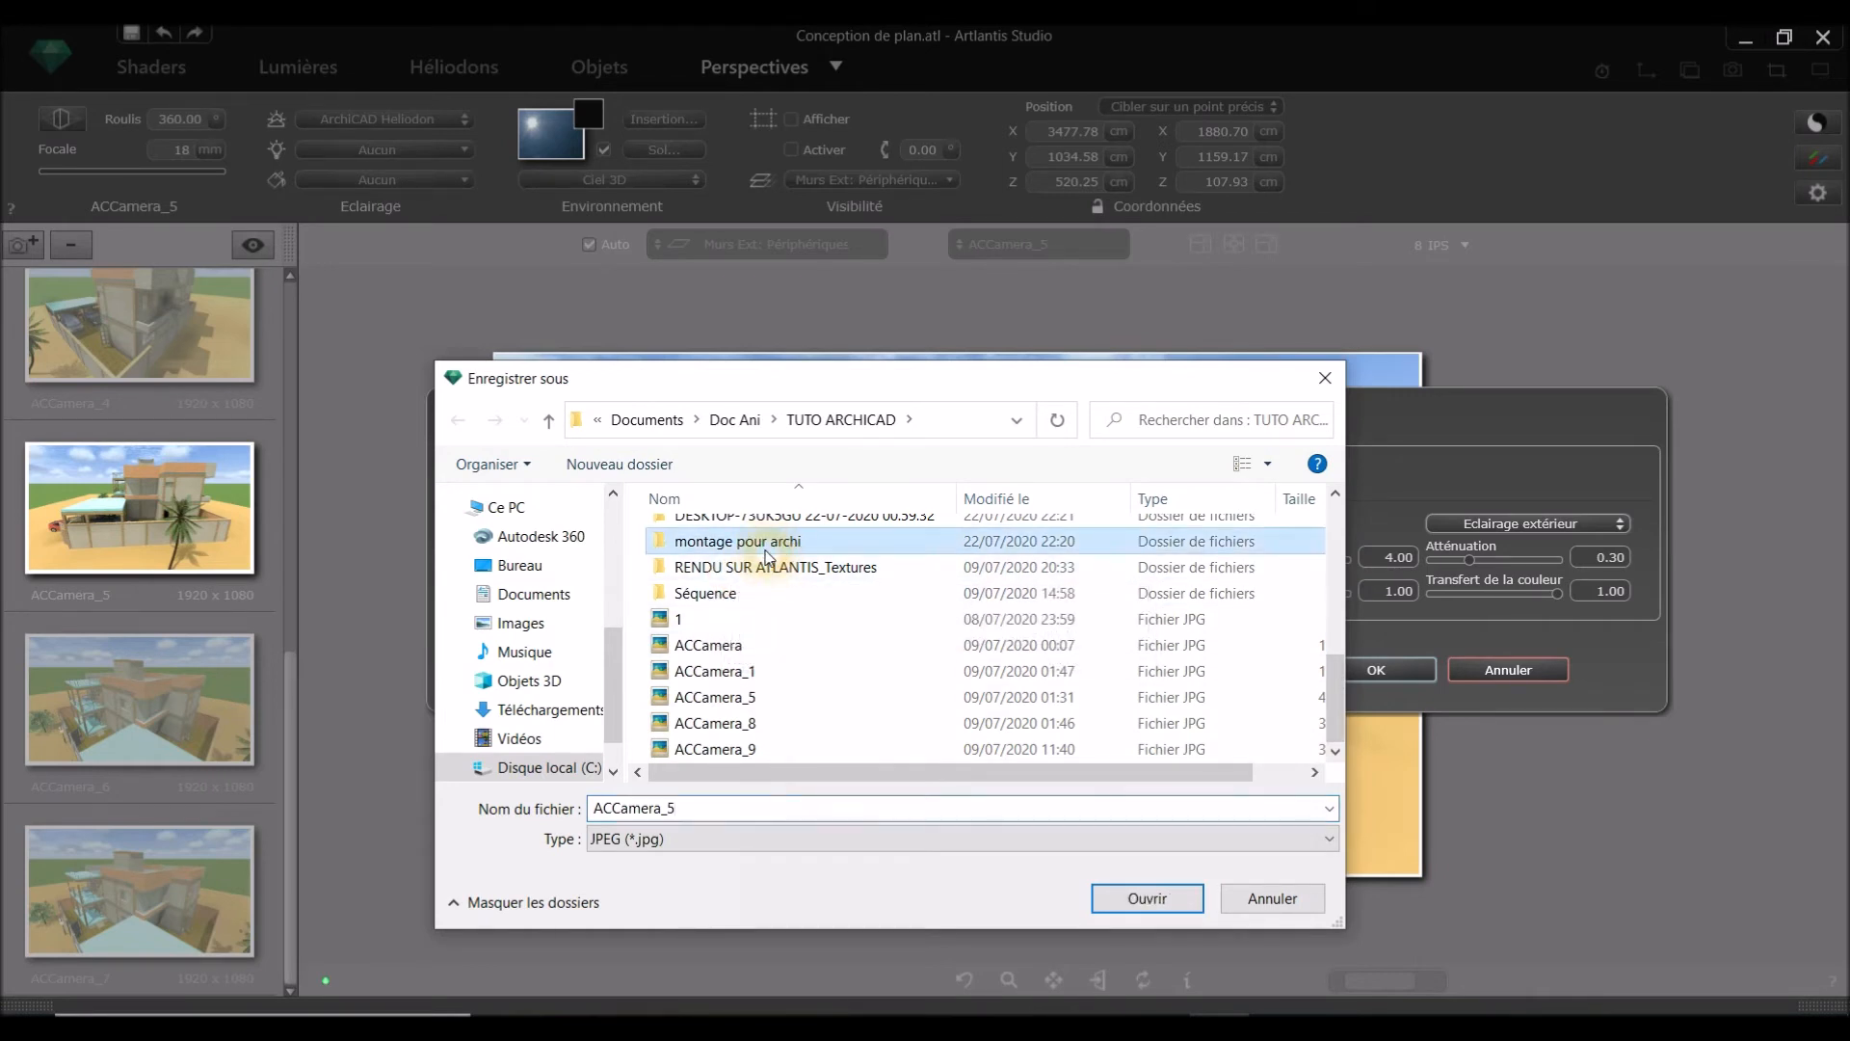
{"action": "double_click", "coordinate": [768, 554]}
{"action": "left_click", "coordinate": [766, 532]}
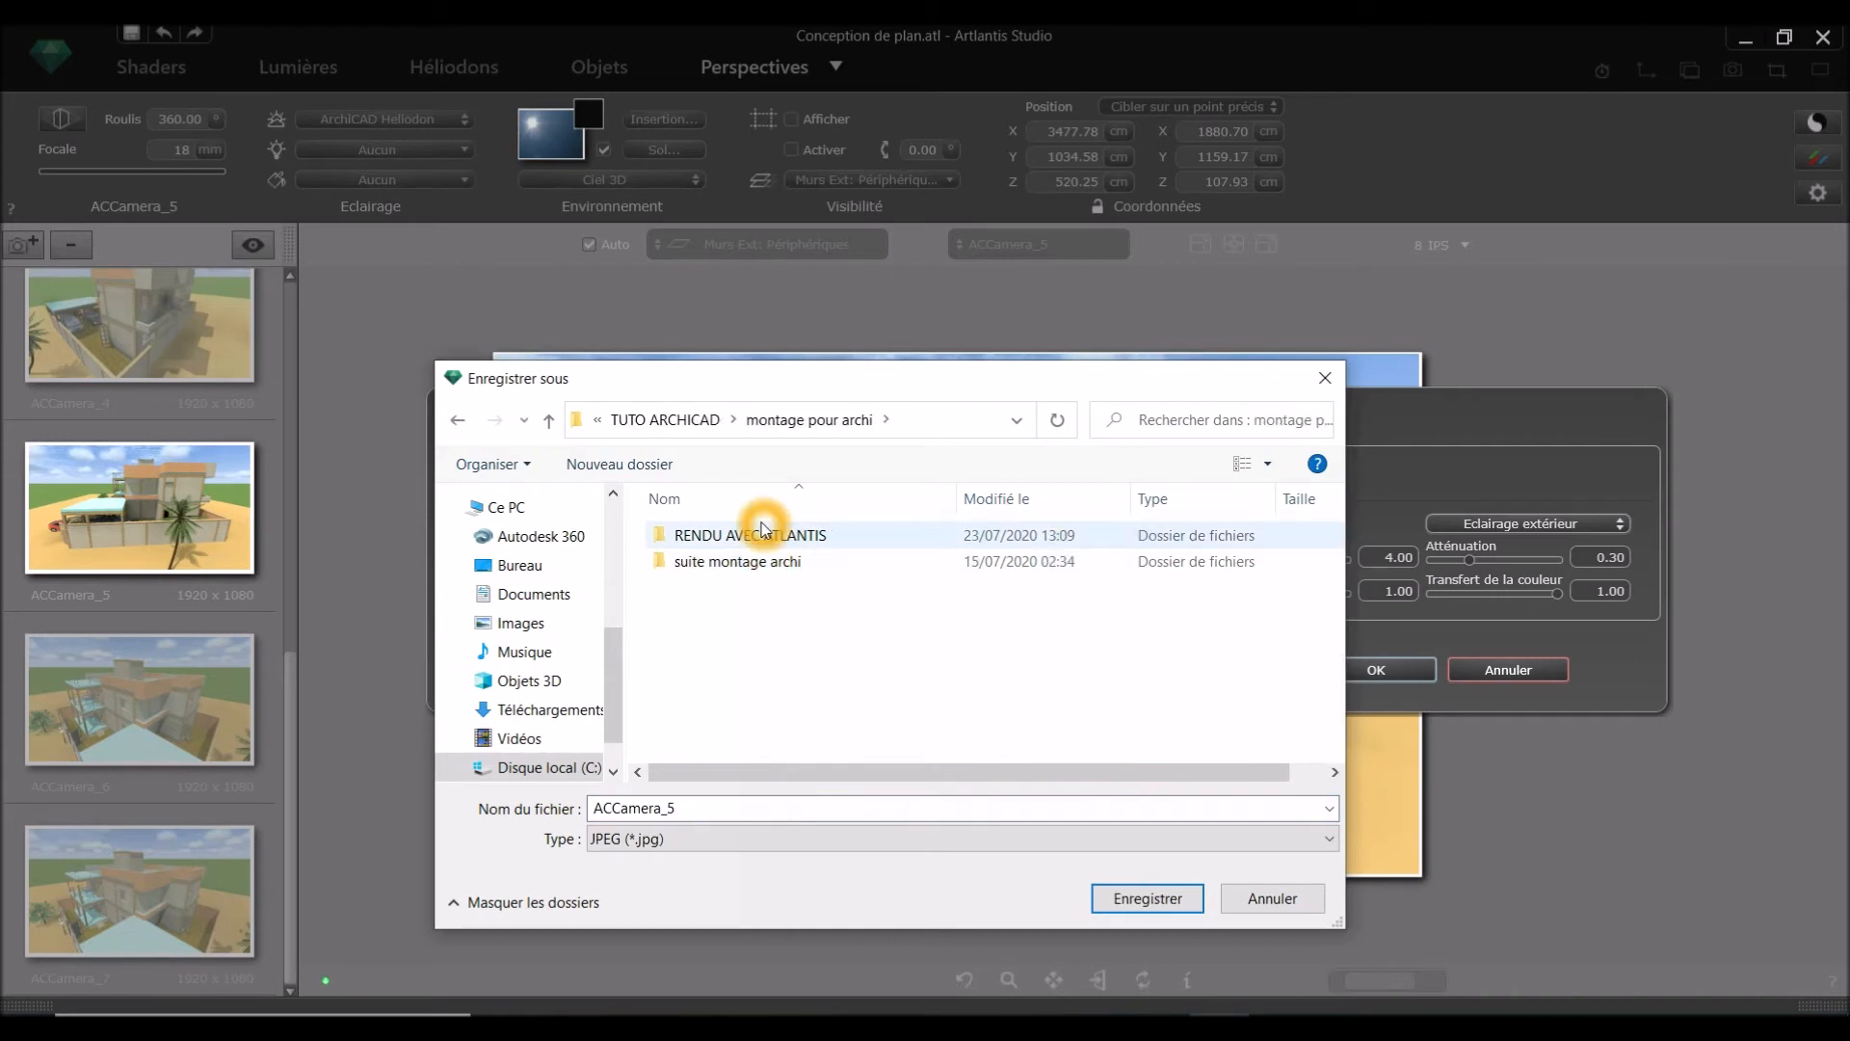
{"action": "double_click", "coordinate": [764, 528]}
{"action": "left_click", "coordinate": [760, 533]}
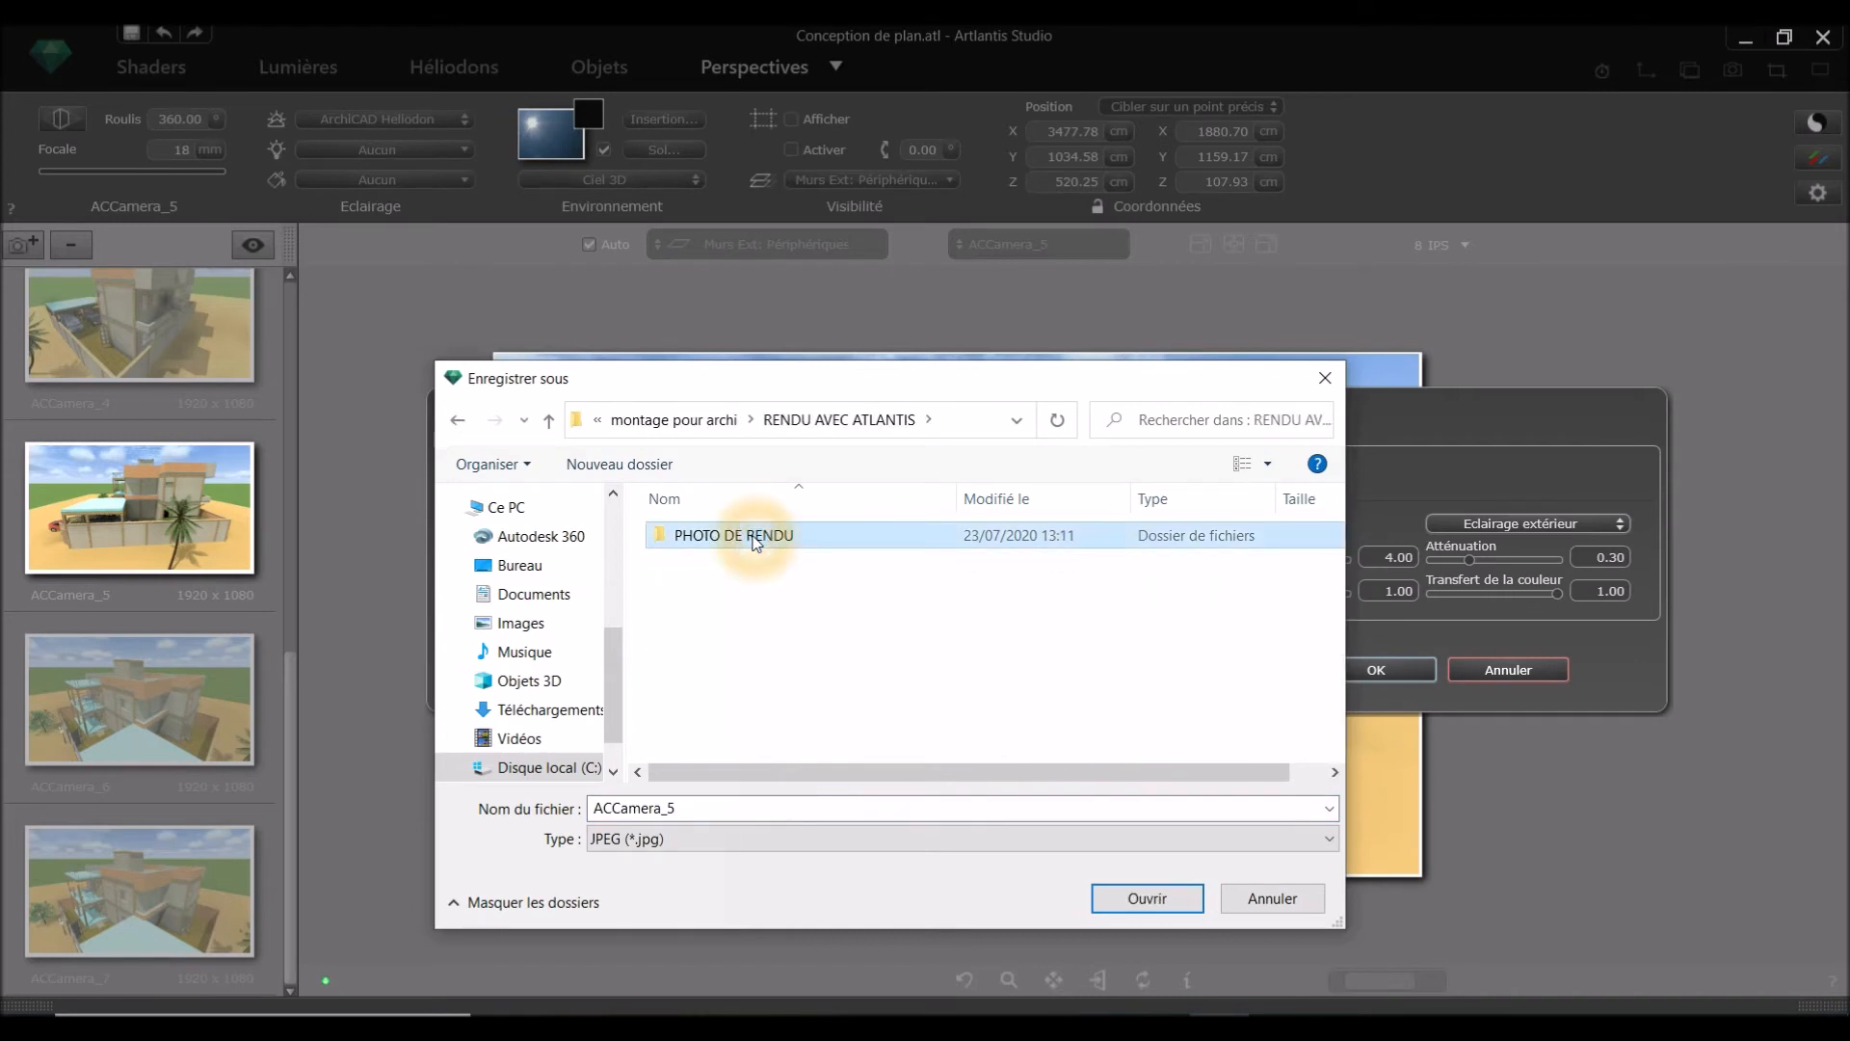
{"action": "double_click", "coordinate": [758, 536]}
{"action": "left_click", "coordinate": [1147, 898]}
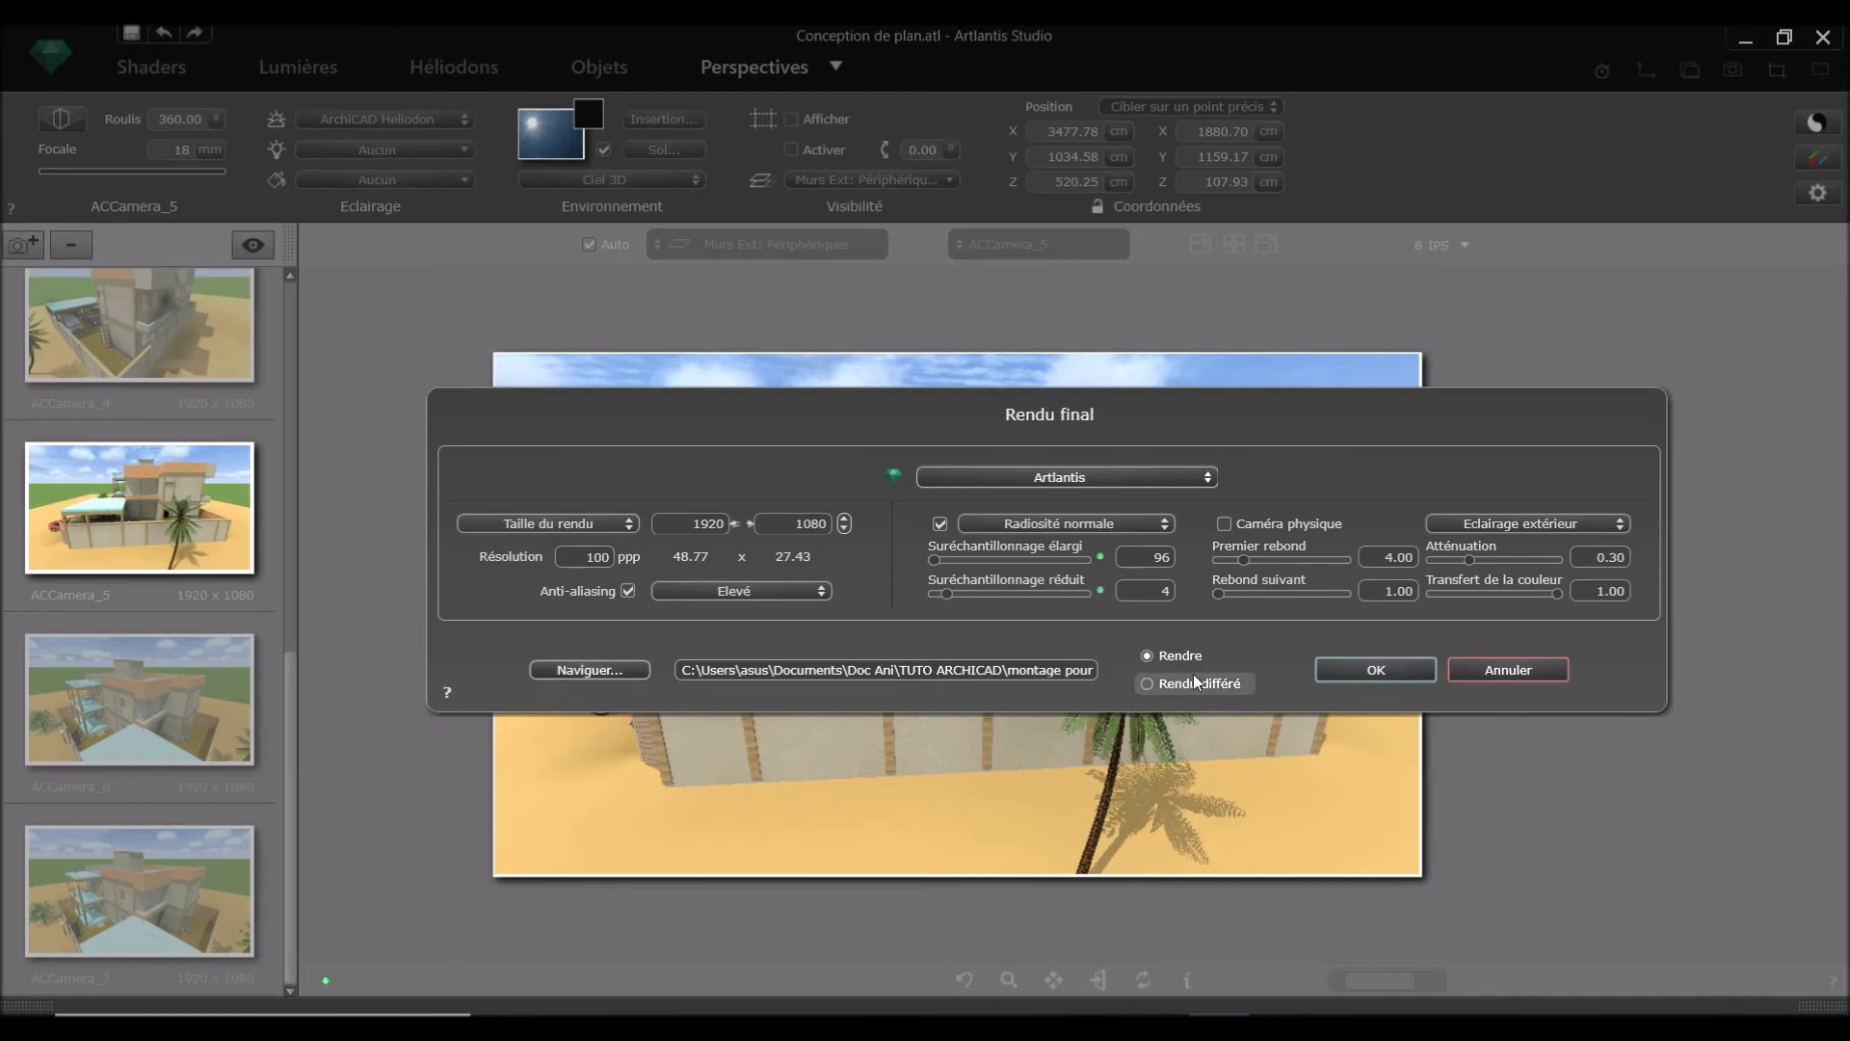
Step: Run the final render of ACCamera_5 and close the render window when it completes
{"action": "left_click", "coordinate": [1361, 666]}
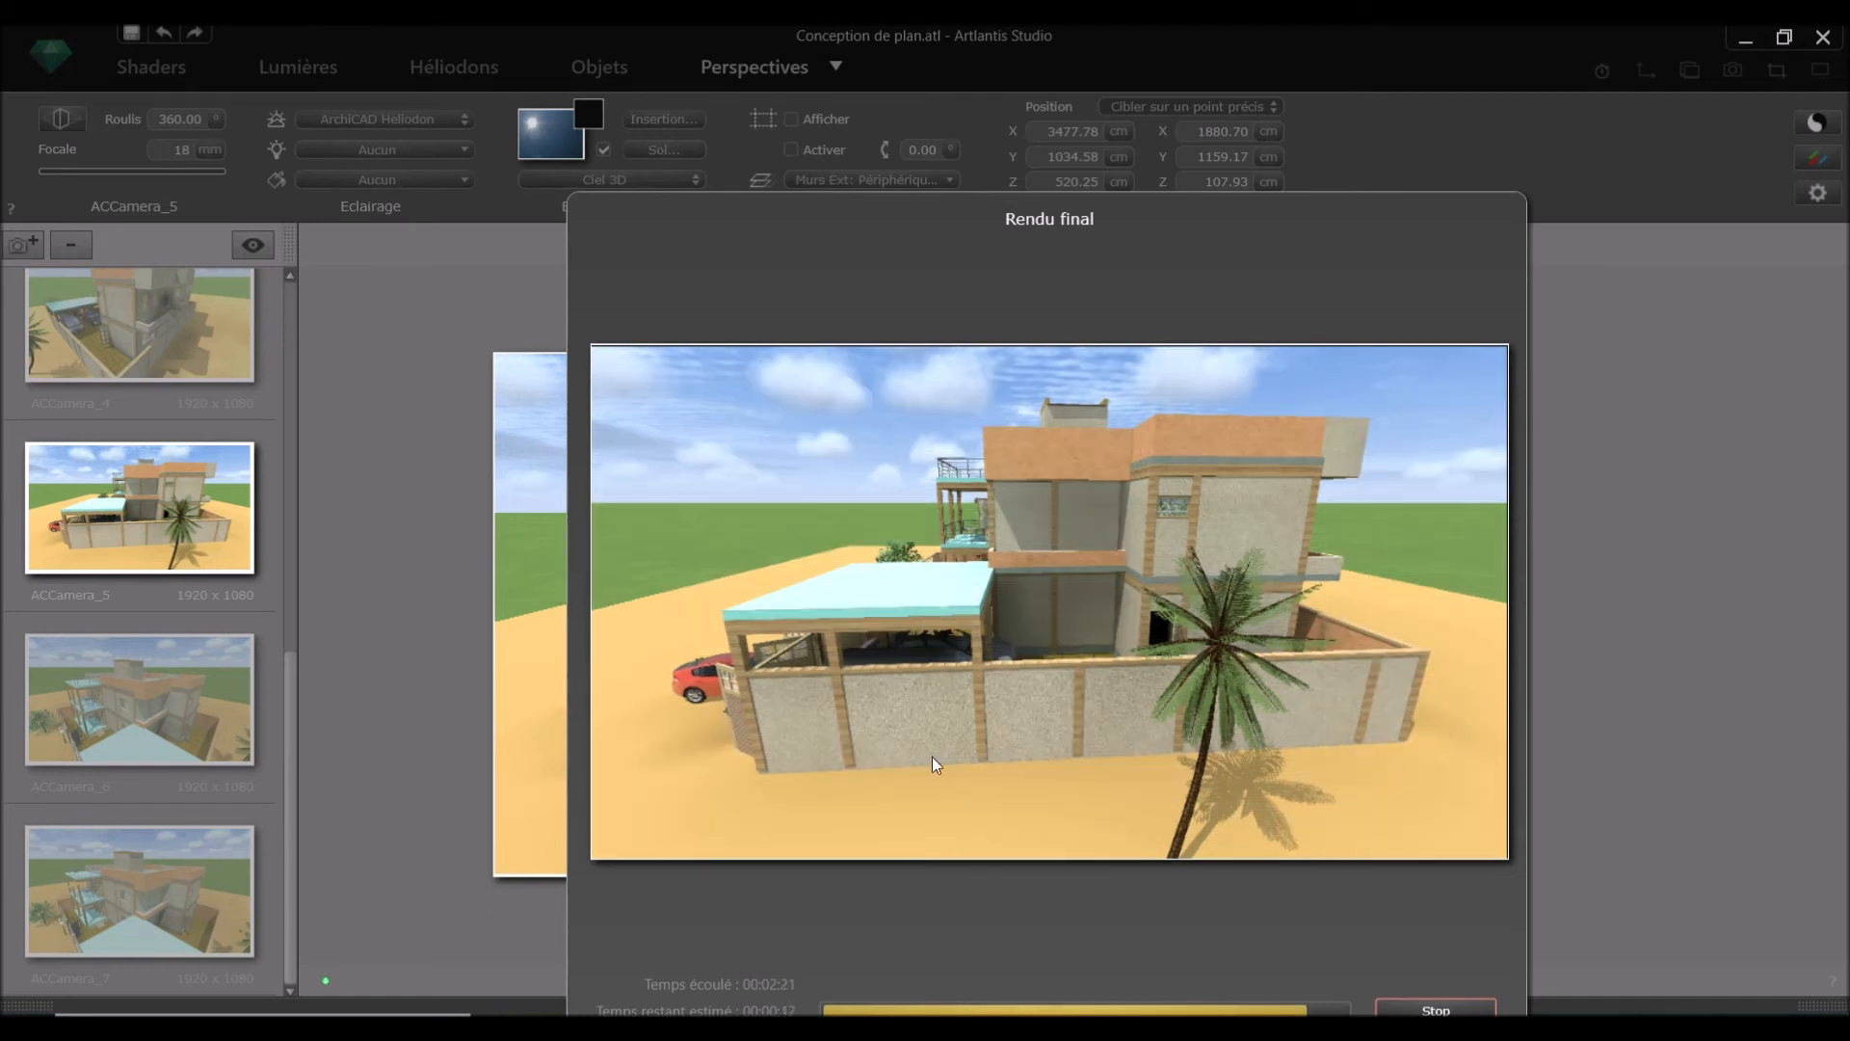
{"action": "left_click", "coordinate": [1339, 947]}
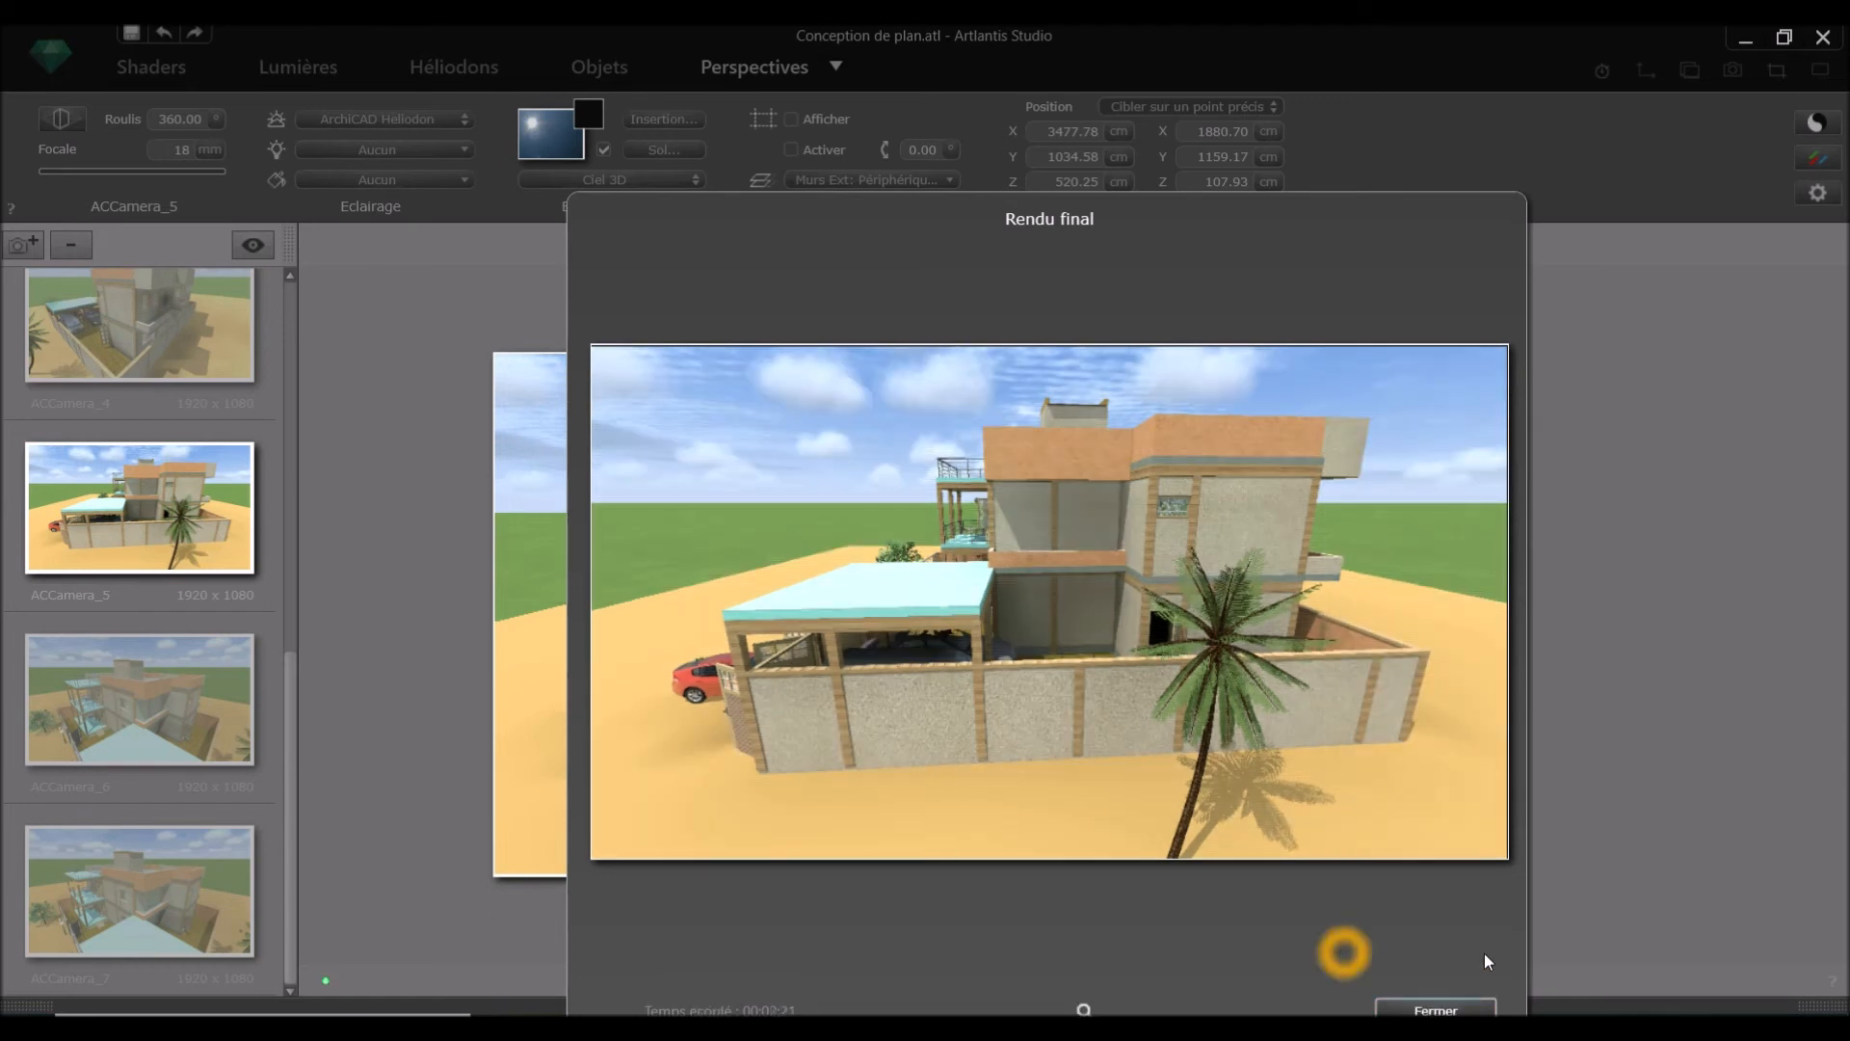
{"action": "left_click", "coordinate": [1446, 1008]}
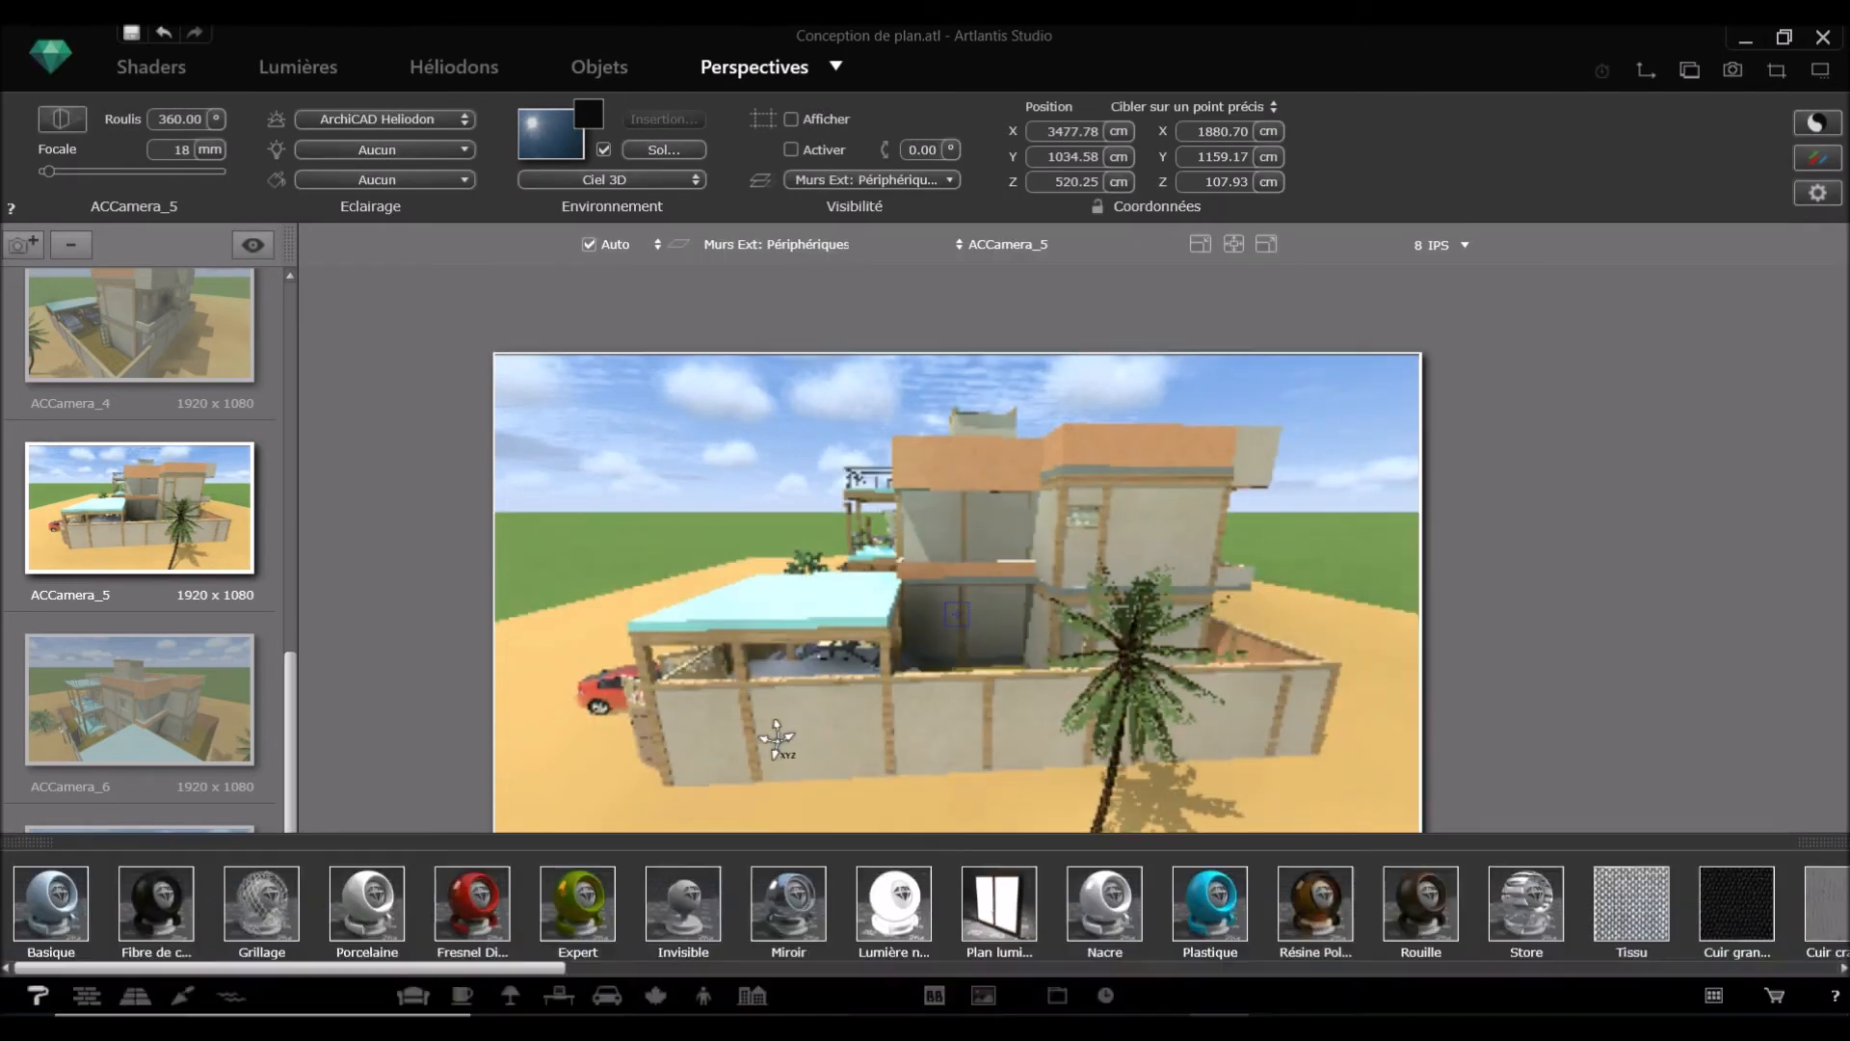
Step: Select the ACCamera_4 perspective and open its final render settings
{"action": "left_click", "coordinate": [176, 366]}
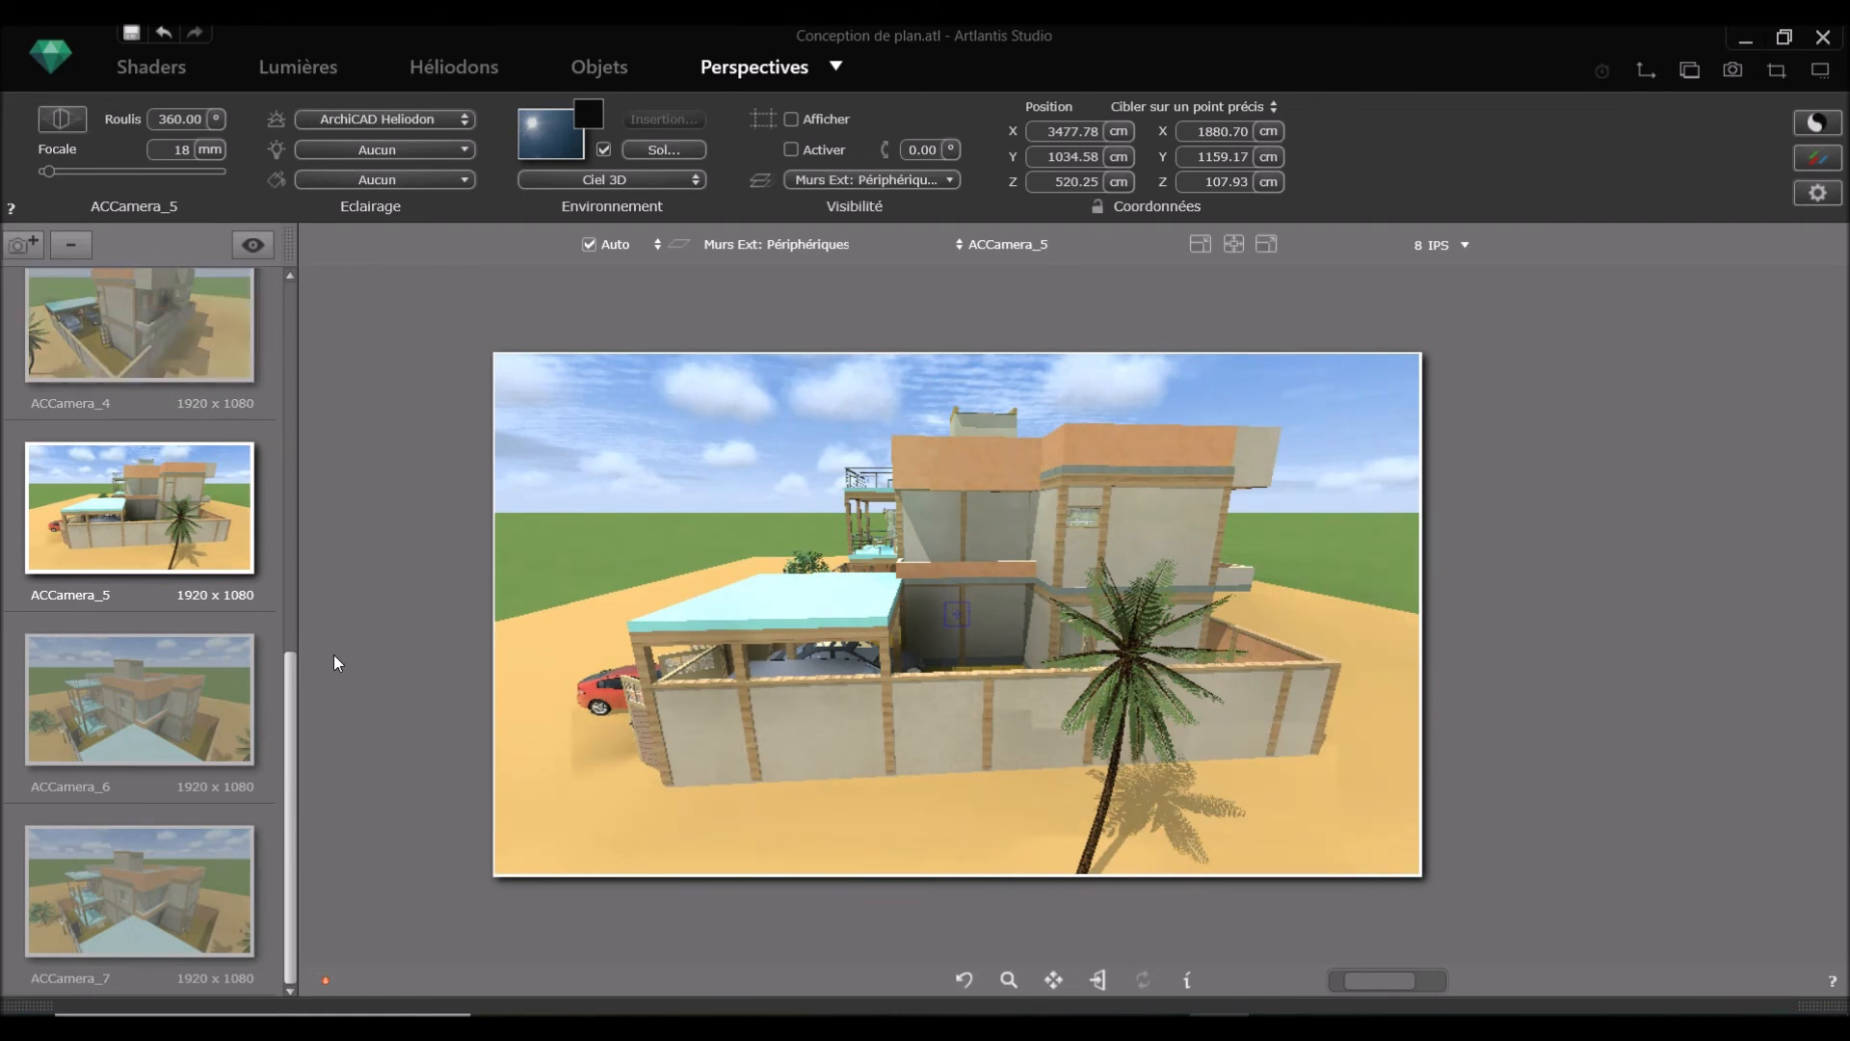
{"action": "left_click", "coordinate": [297, 709]}
{"action": "left_click_drag", "start_coordinate": [297, 710], "coordinate": [295, 583]}
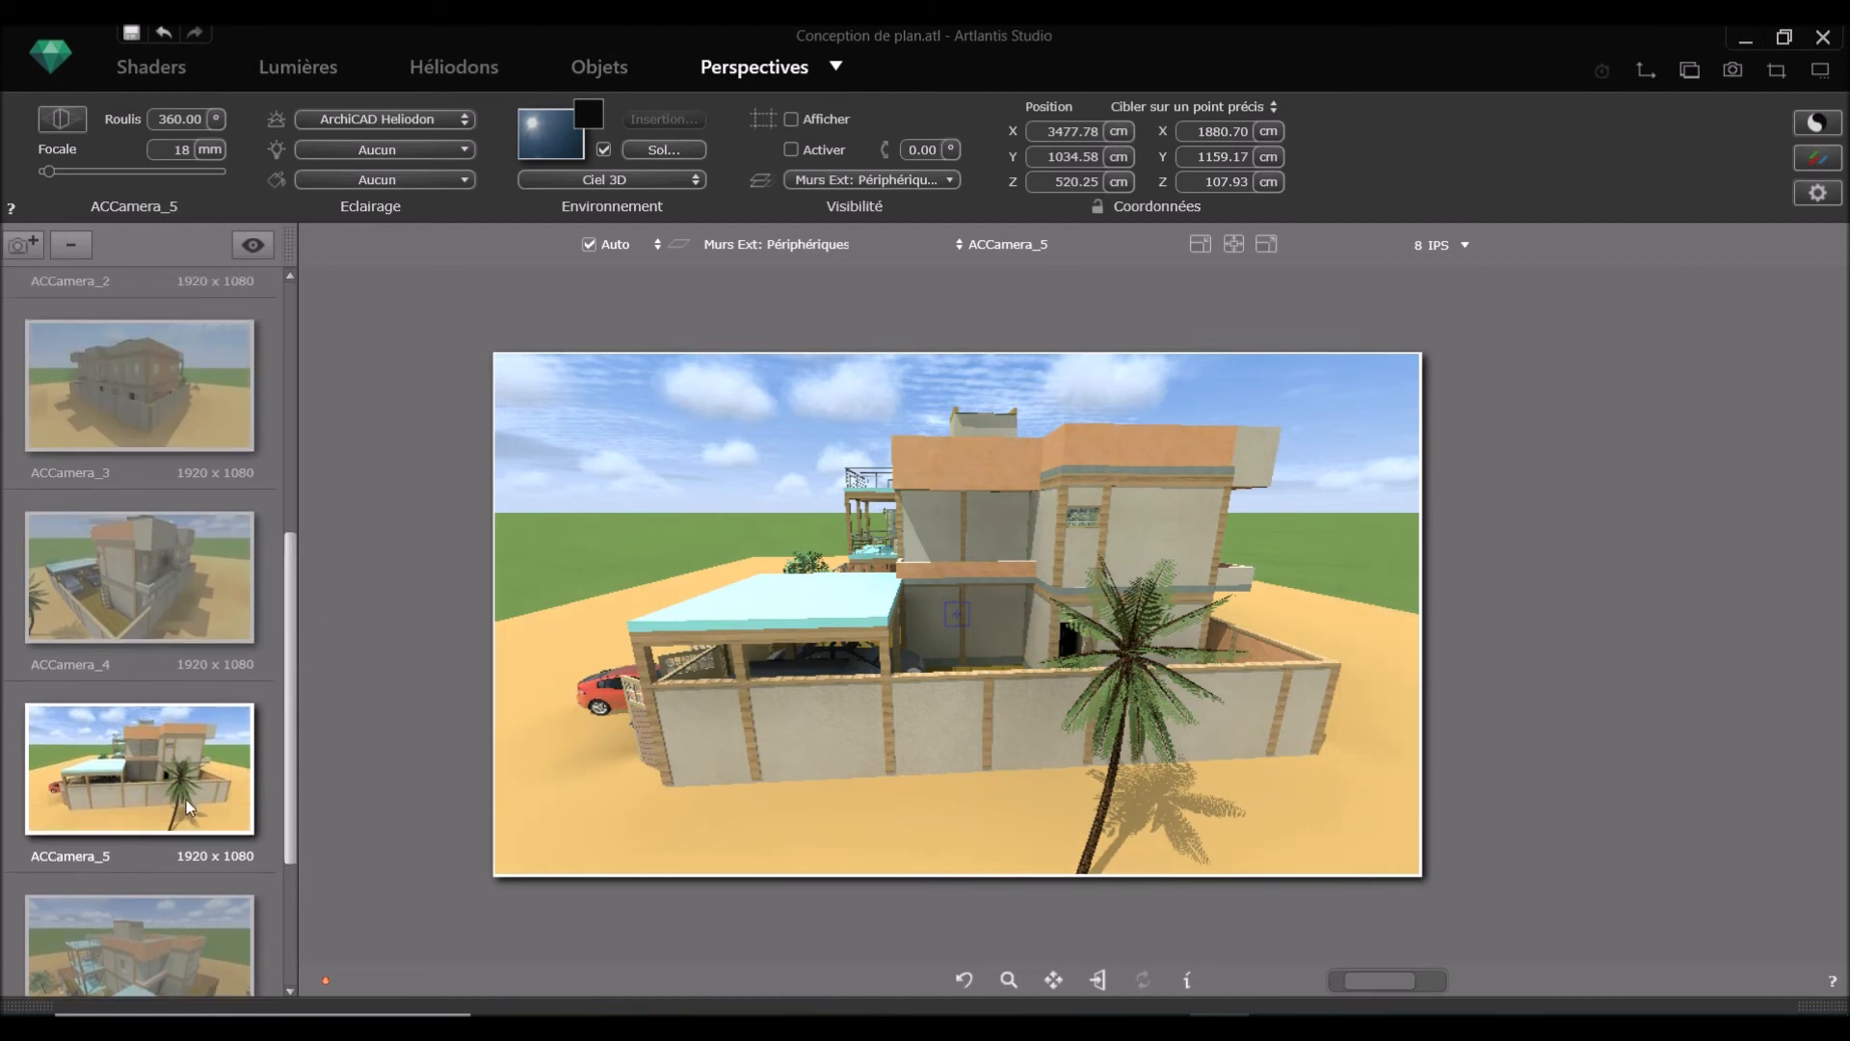
{"action": "left_click", "coordinate": [100, 582]}
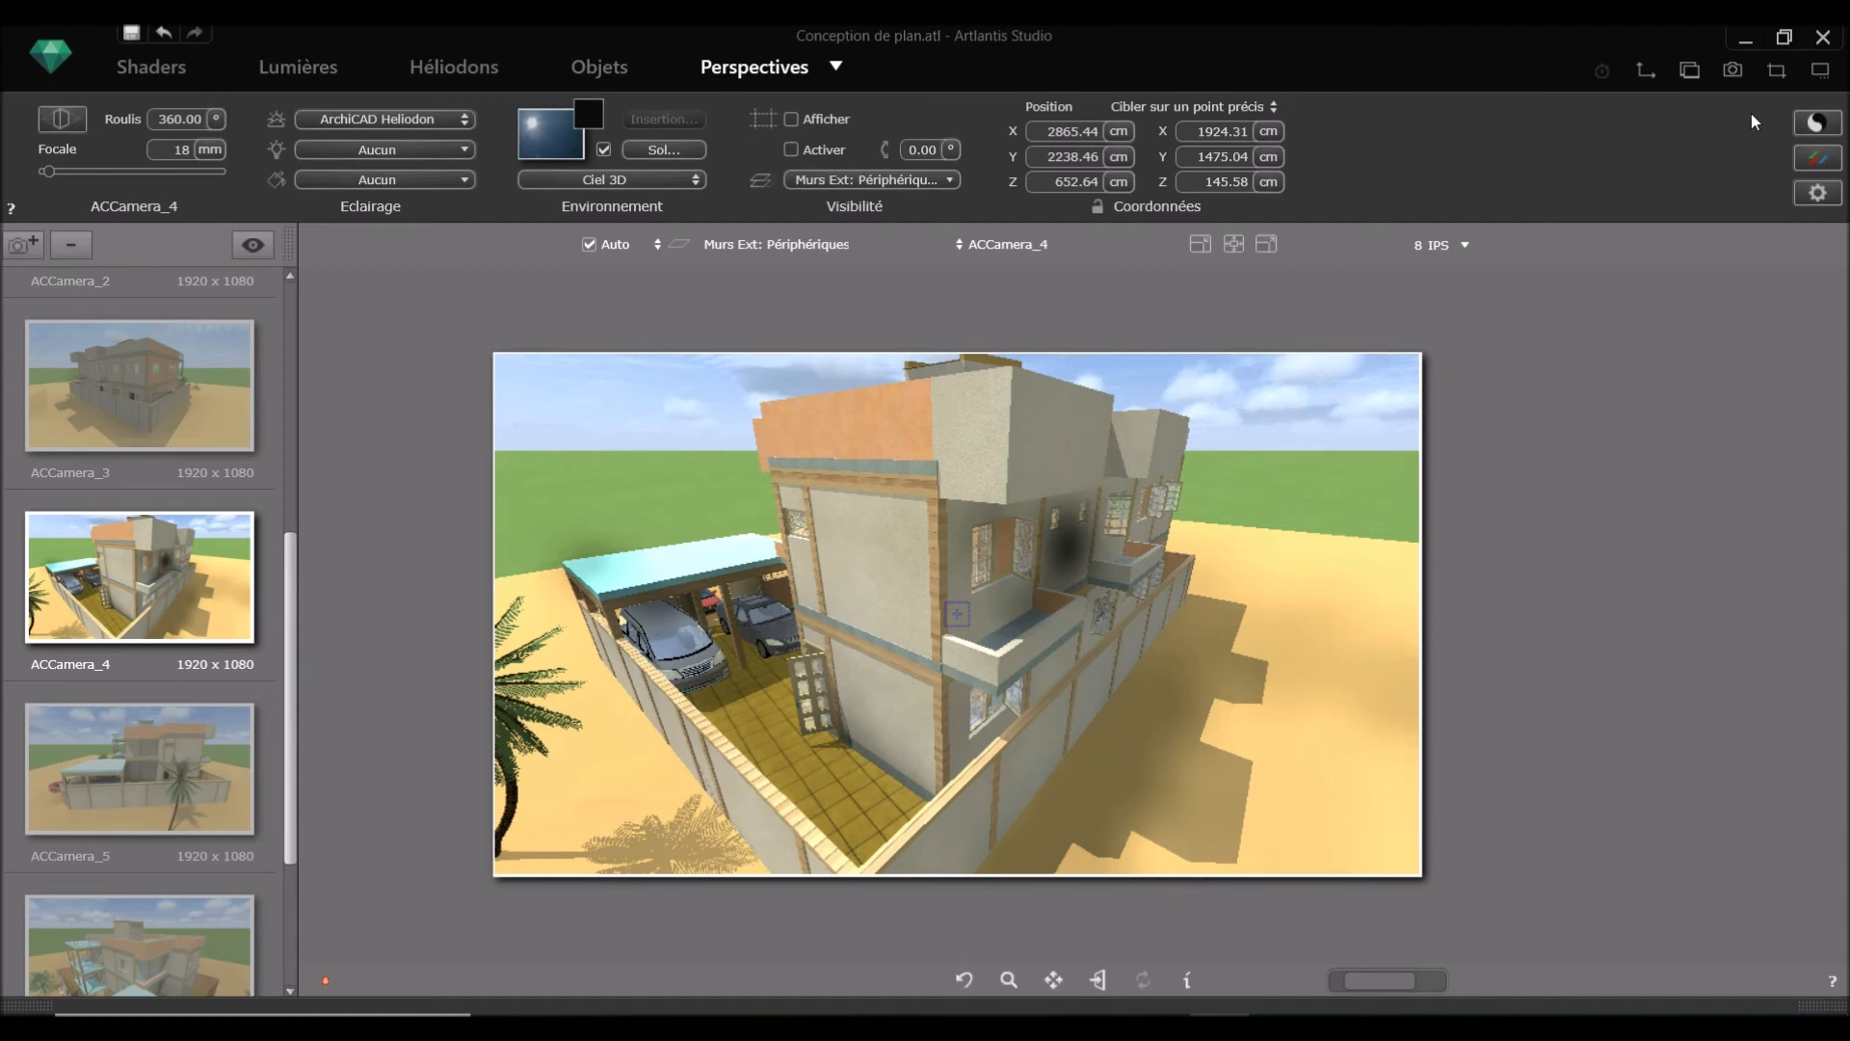
{"action": "left_click", "coordinate": [1731, 72]}
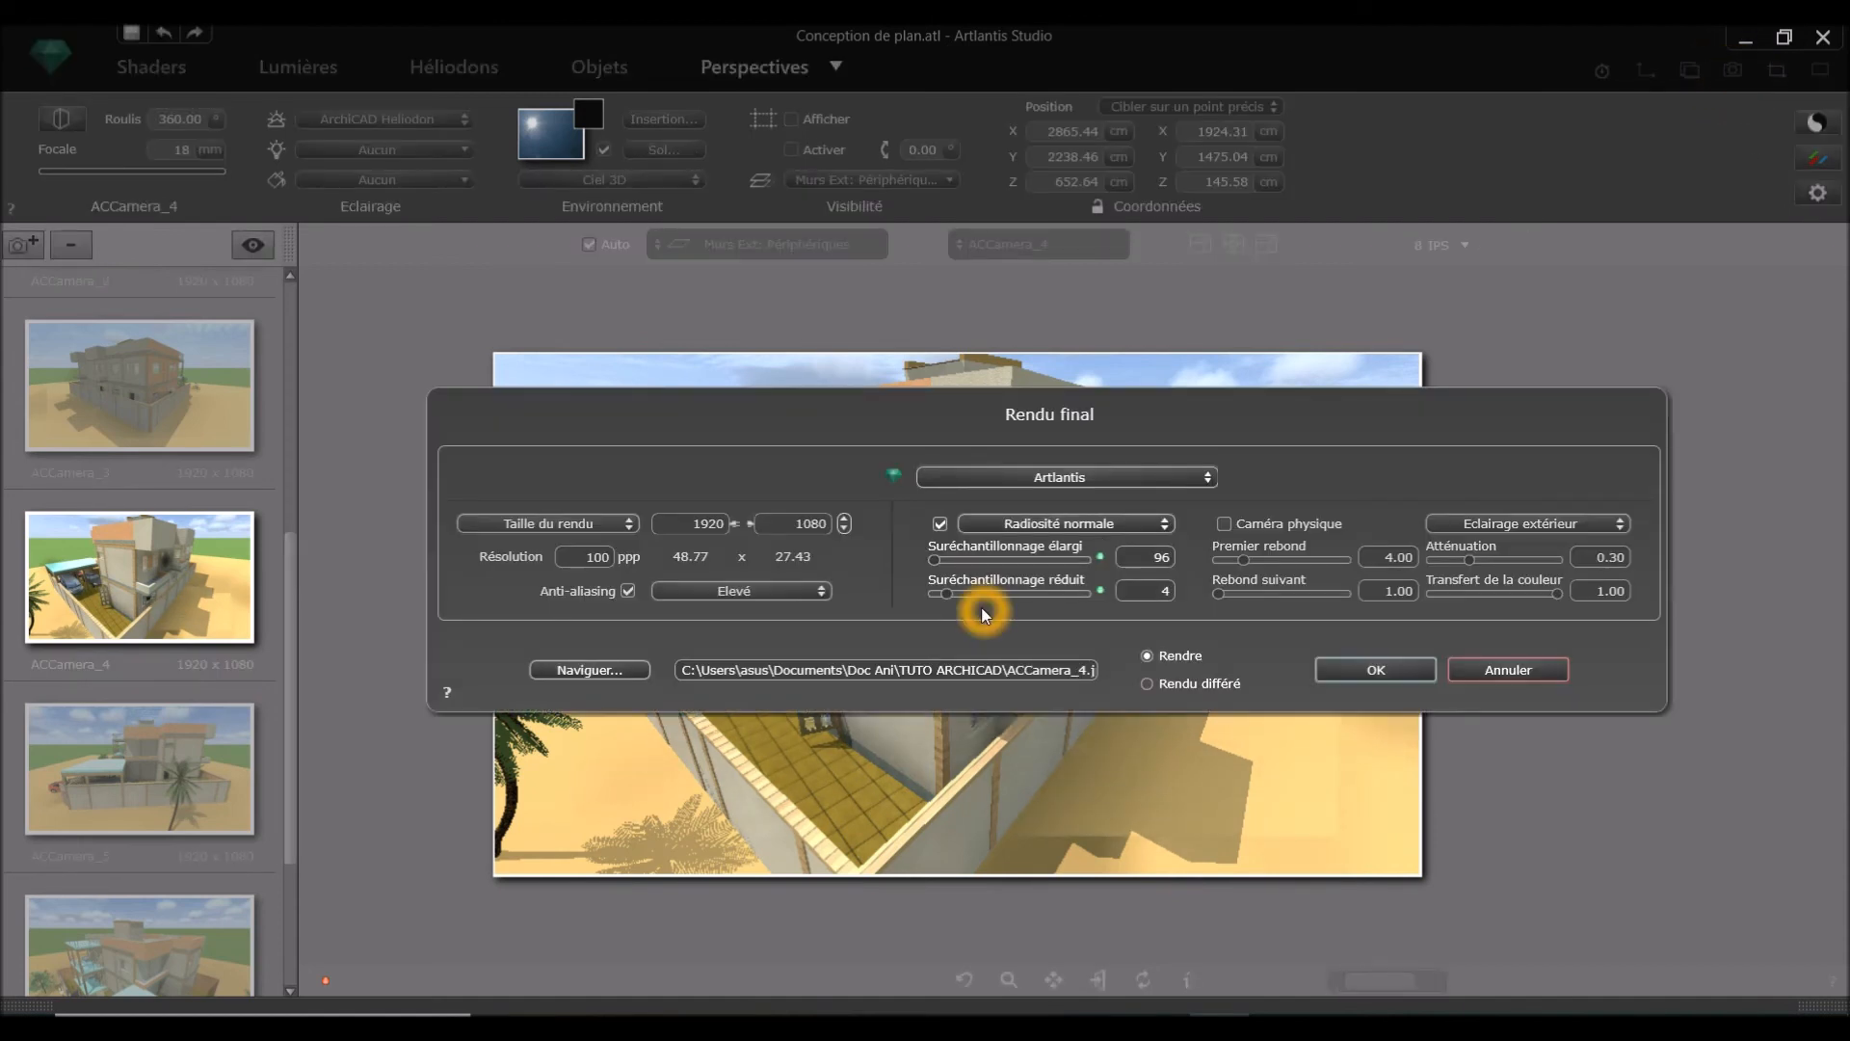
Step: Set the ACCamera_4 render to save as JPEG in "montage pour archi" > "RENDU AVEC ATLANTIS" > "PHOTO DE RENDU"
{"action": "left_click", "coordinate": [606, 669]}
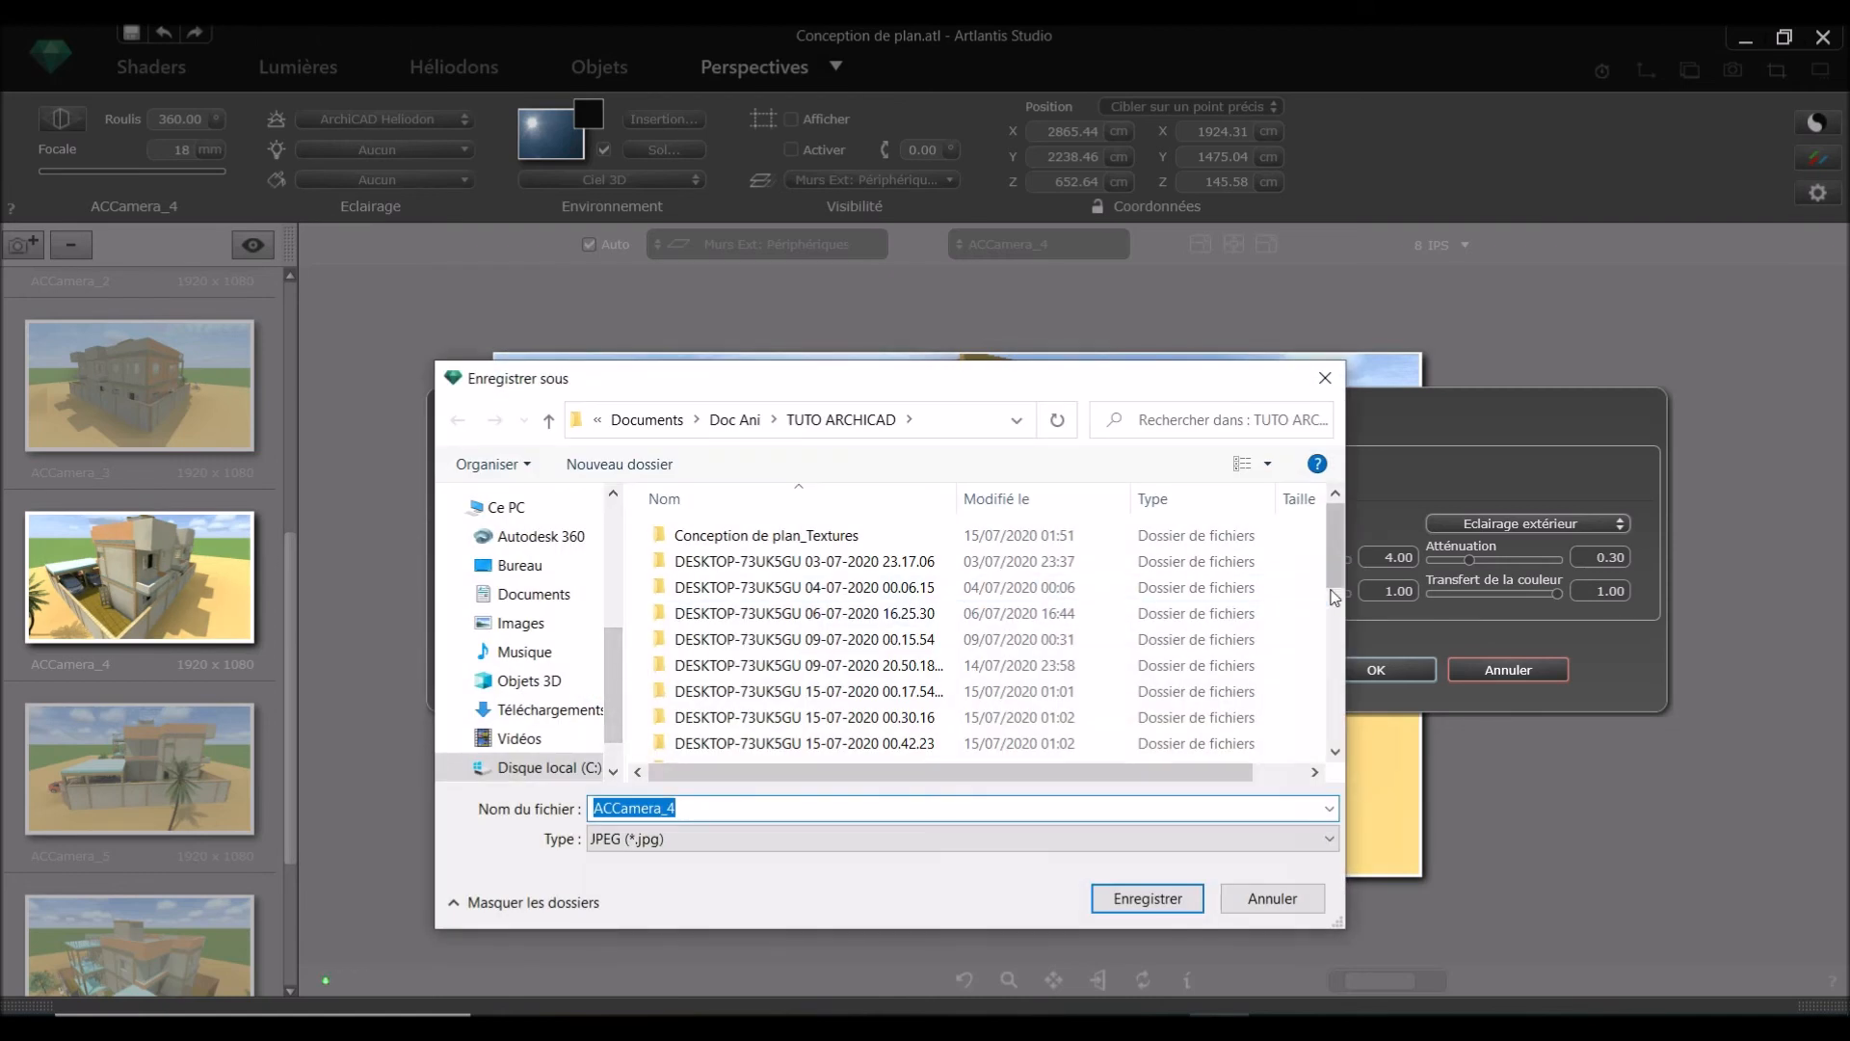
{"action": "left_click", "coordinate": [1333, 627]}
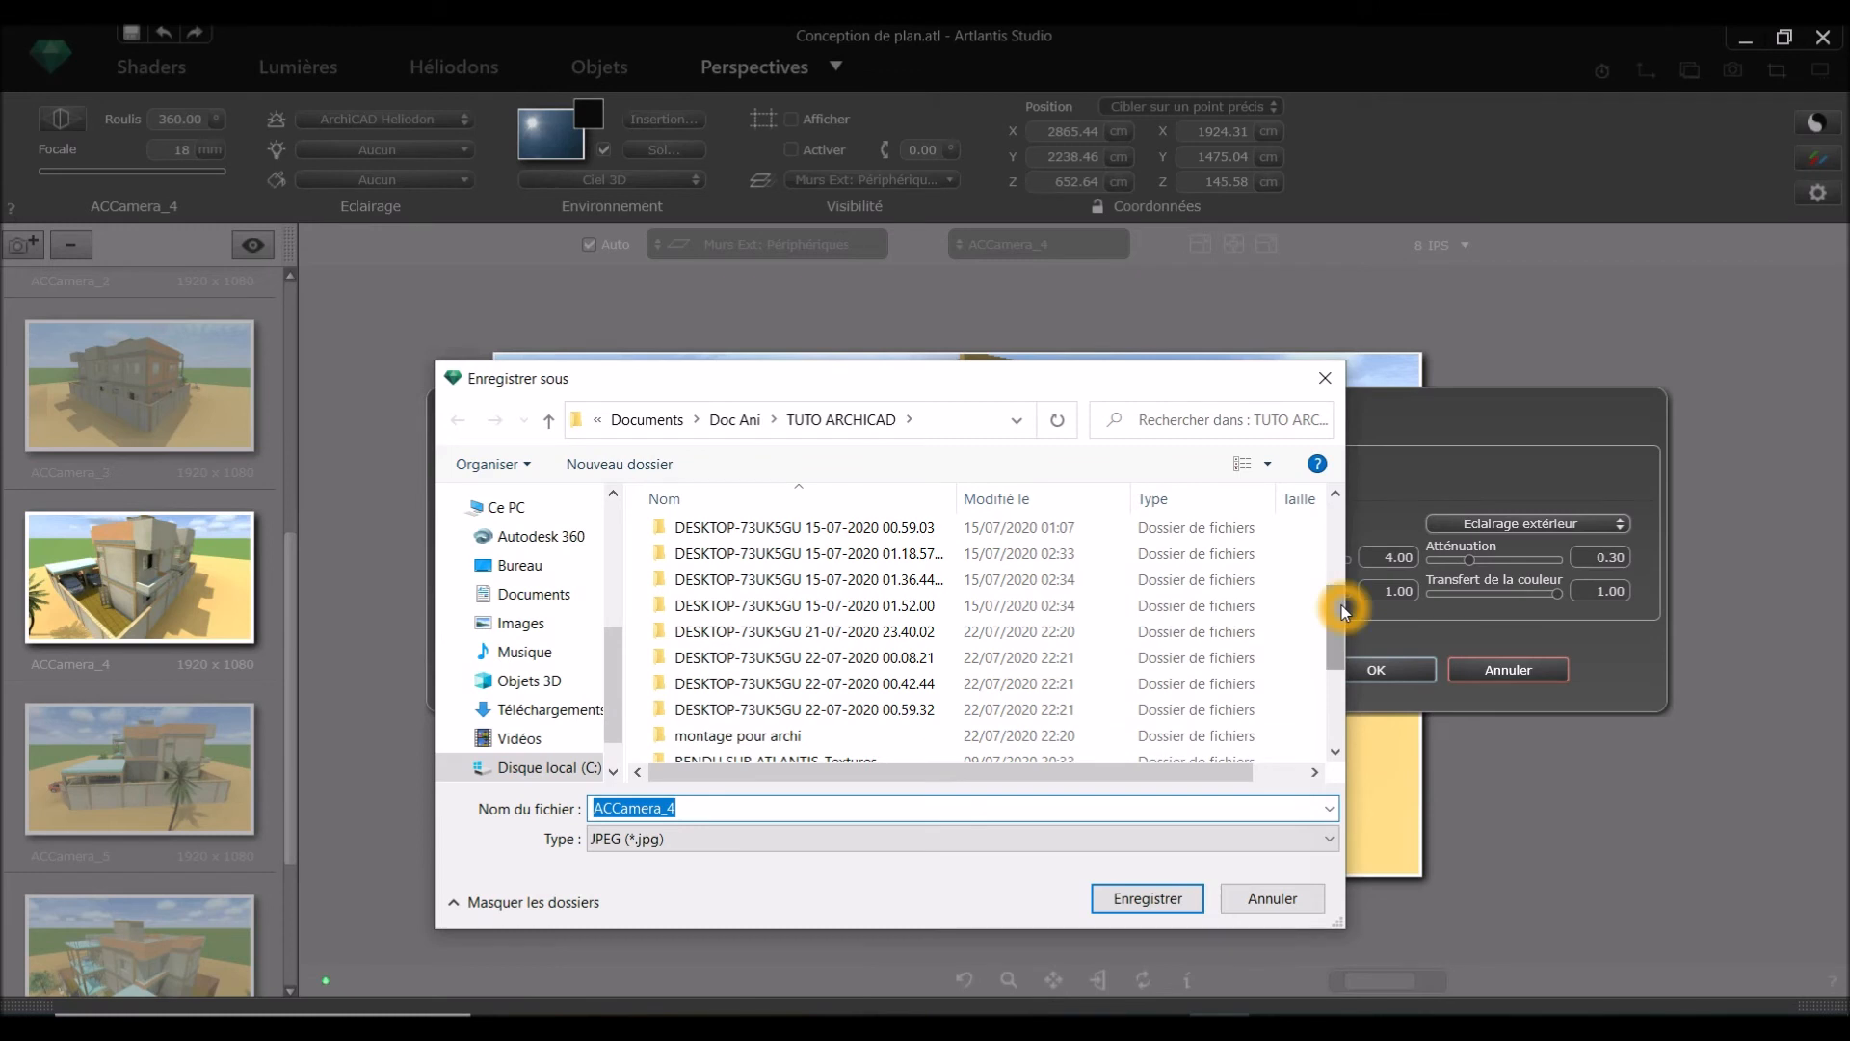
{"action": "left_click_drag", "start_coordinate": [1341, 605], "coordinate": [1344, 738]}
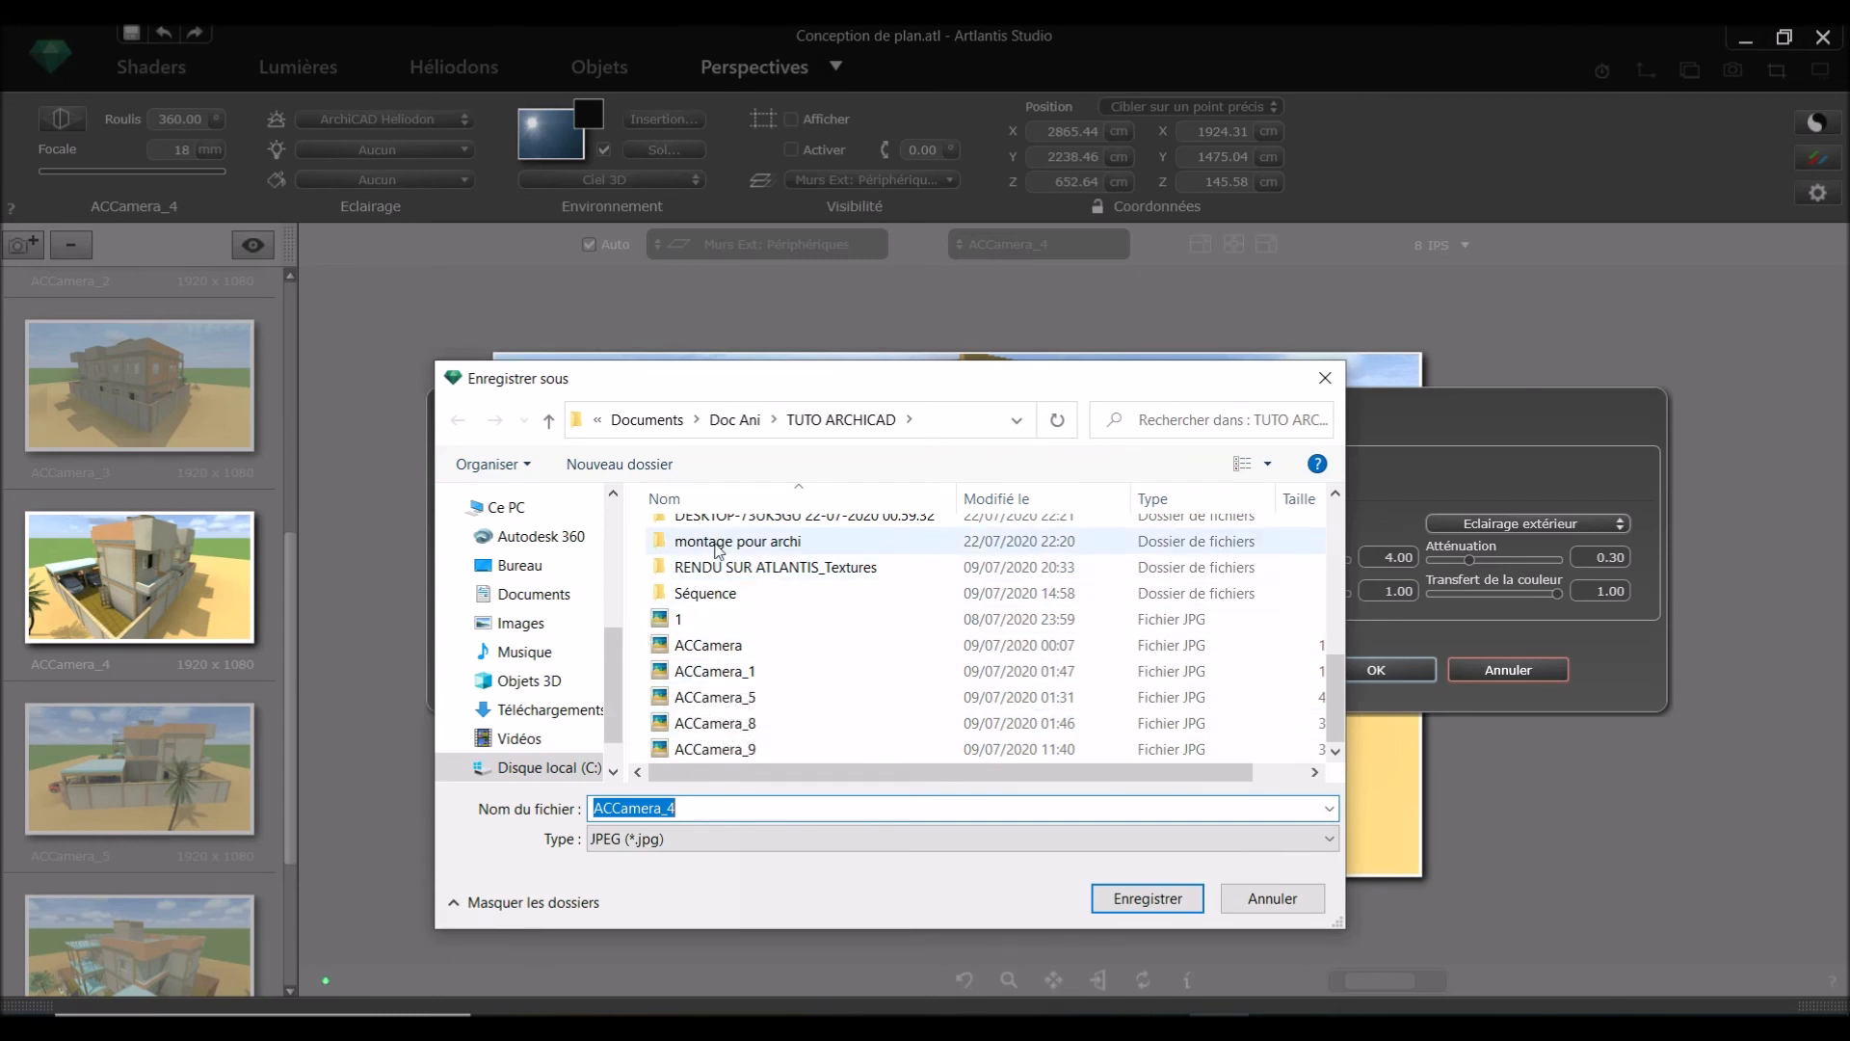
{"action": "left_click", "coordinate": [743, 571]}
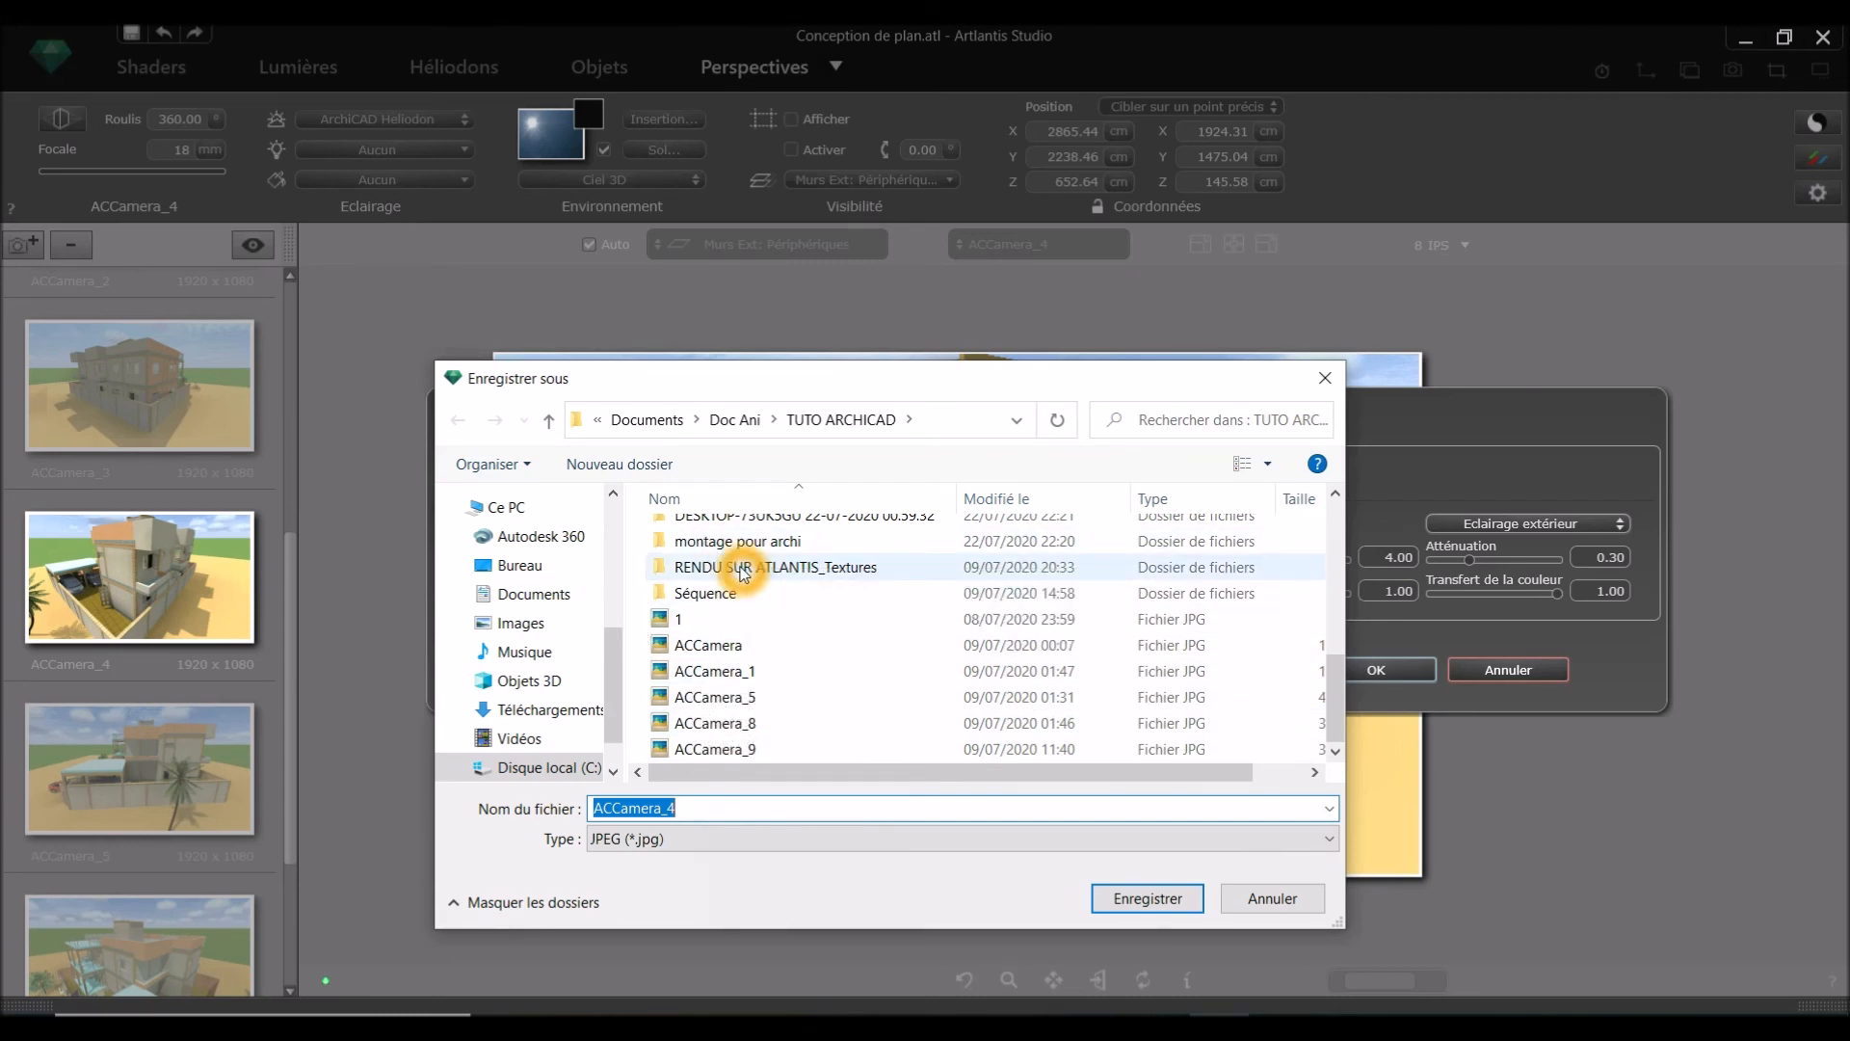
{"action": "left_click", "coordinate": [720, 547]}
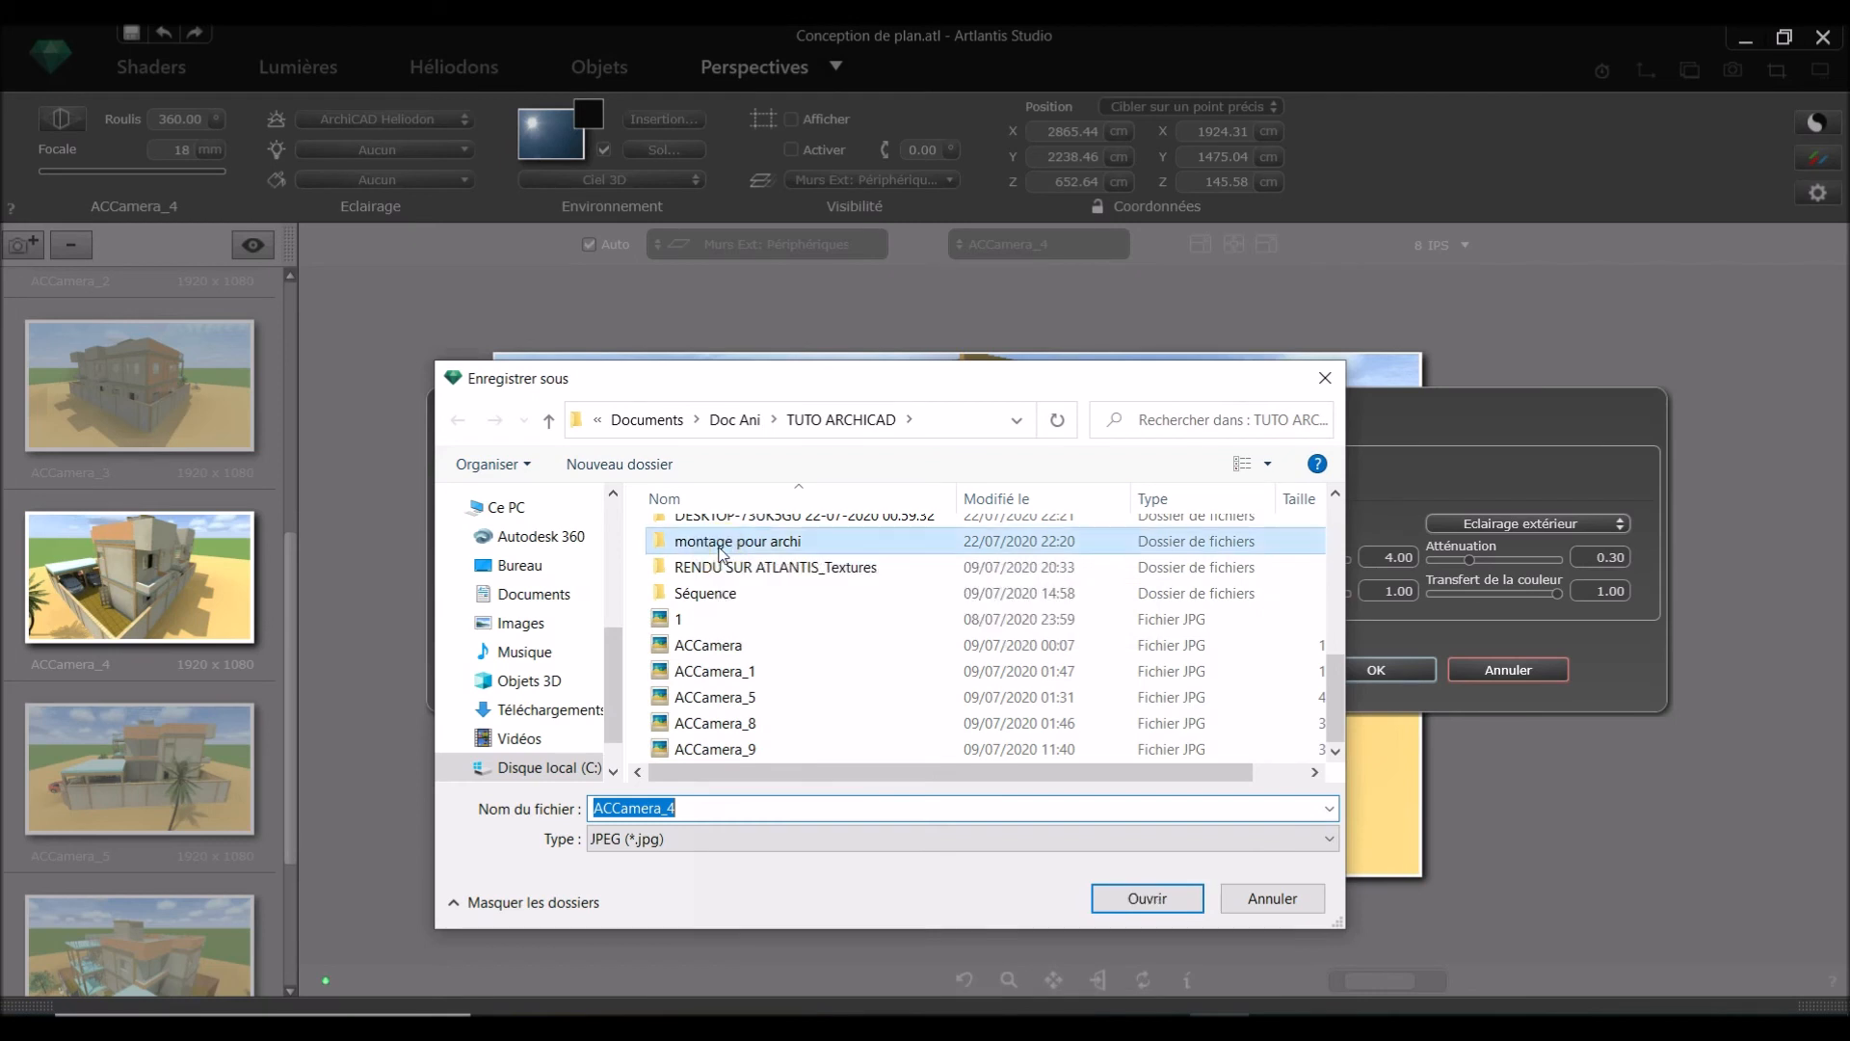
{"action": "double_click", "coordinate": [720, 541]}
{"action": "double_click", "coordinate": [721, 536]}
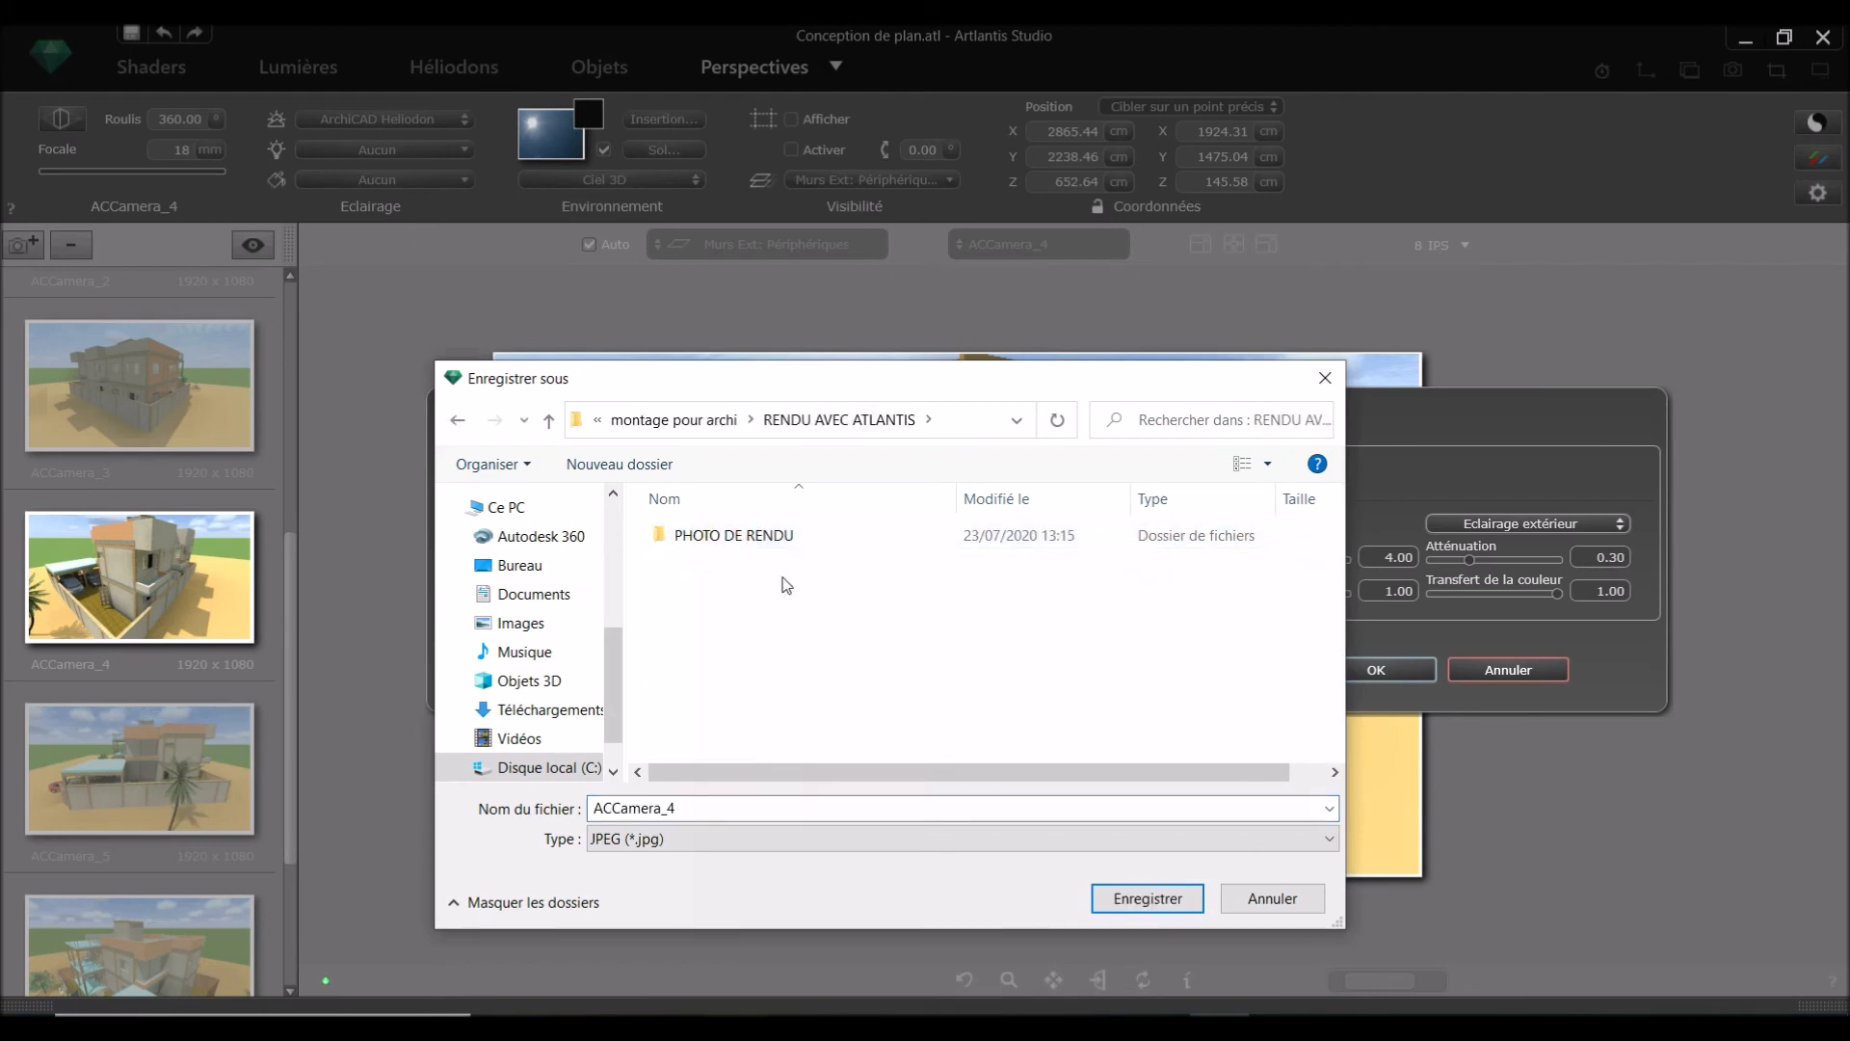
{"action": "left_click", "coordinate": [776, 562]}
{"action": "double_click", "coordinate": [784, 538]}
{"action": "left_click", "coordinate": [1074, 732]}
{"action": "left_click", "coordinate": [1142, 915]}
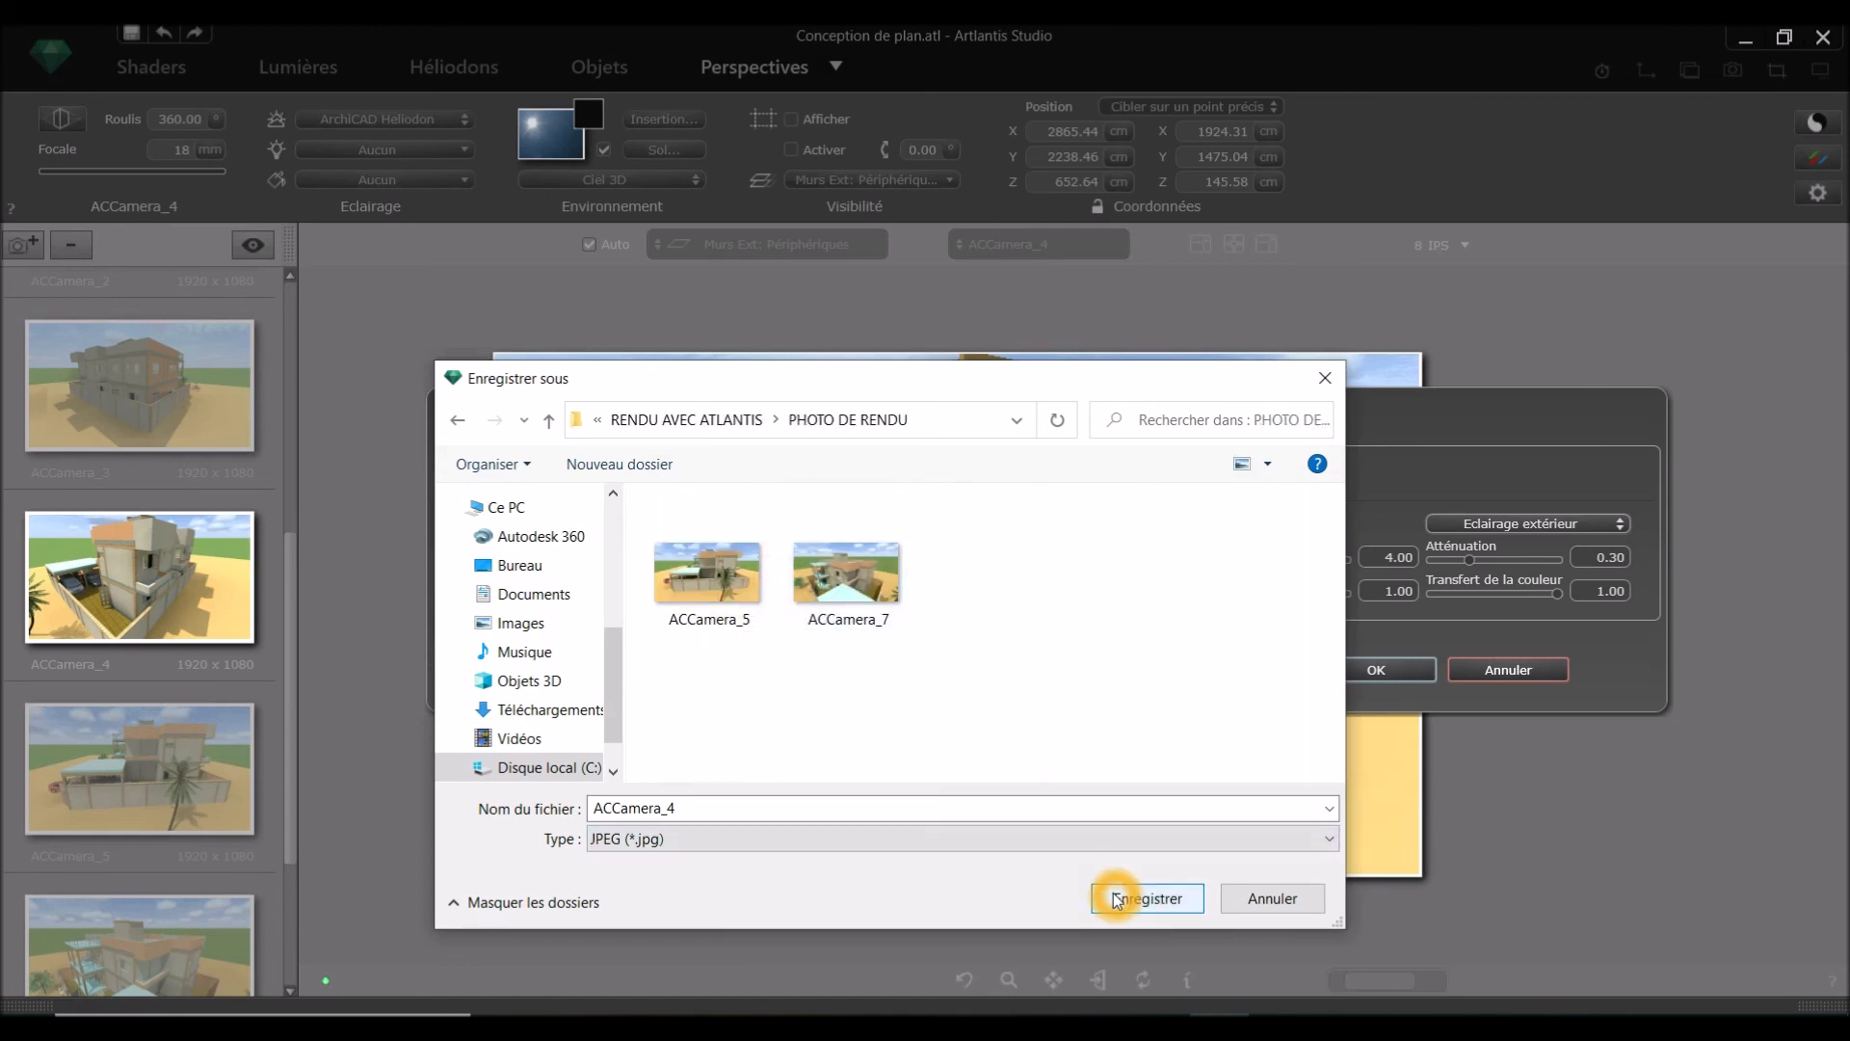
{"action": "left_click", "coordinate": [1113, 895]}
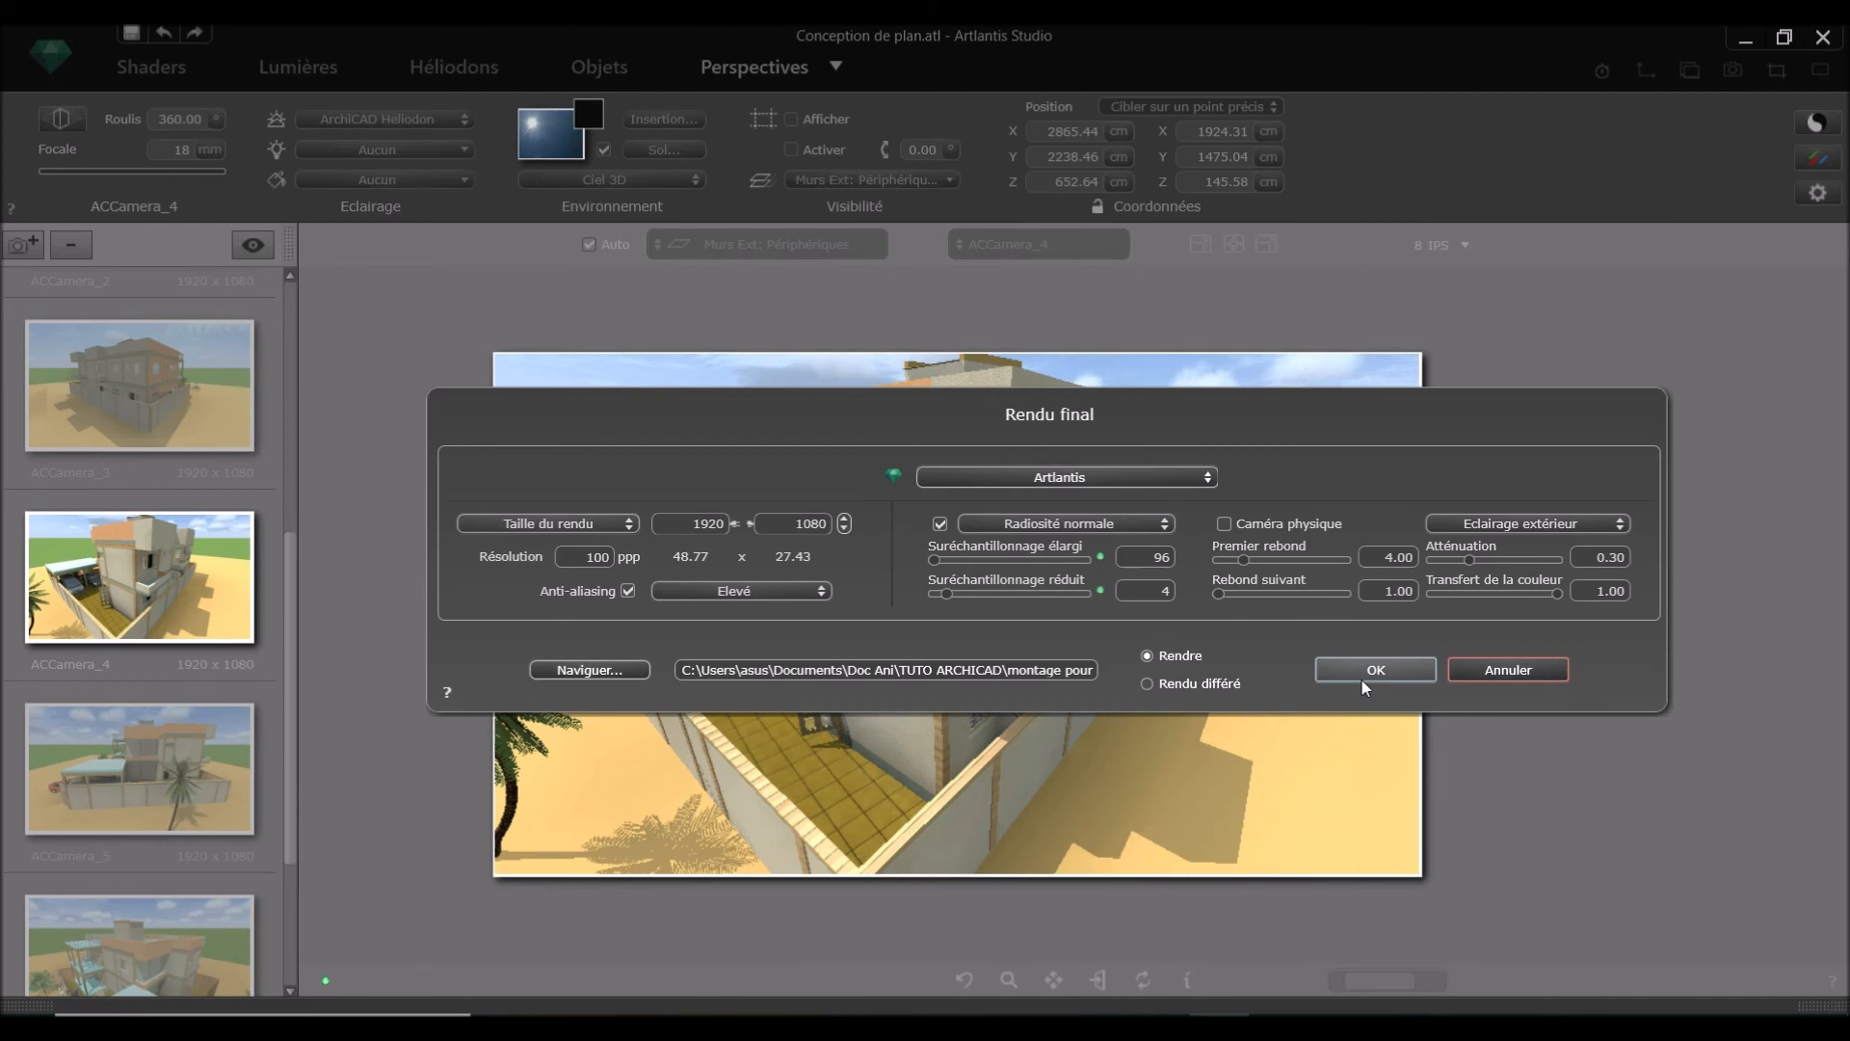
Step: Start the final render of ACCamera_4 and move the render window down to uncover the perspective preview
{"action": "left_click", "coordinate": [1374, 670]}
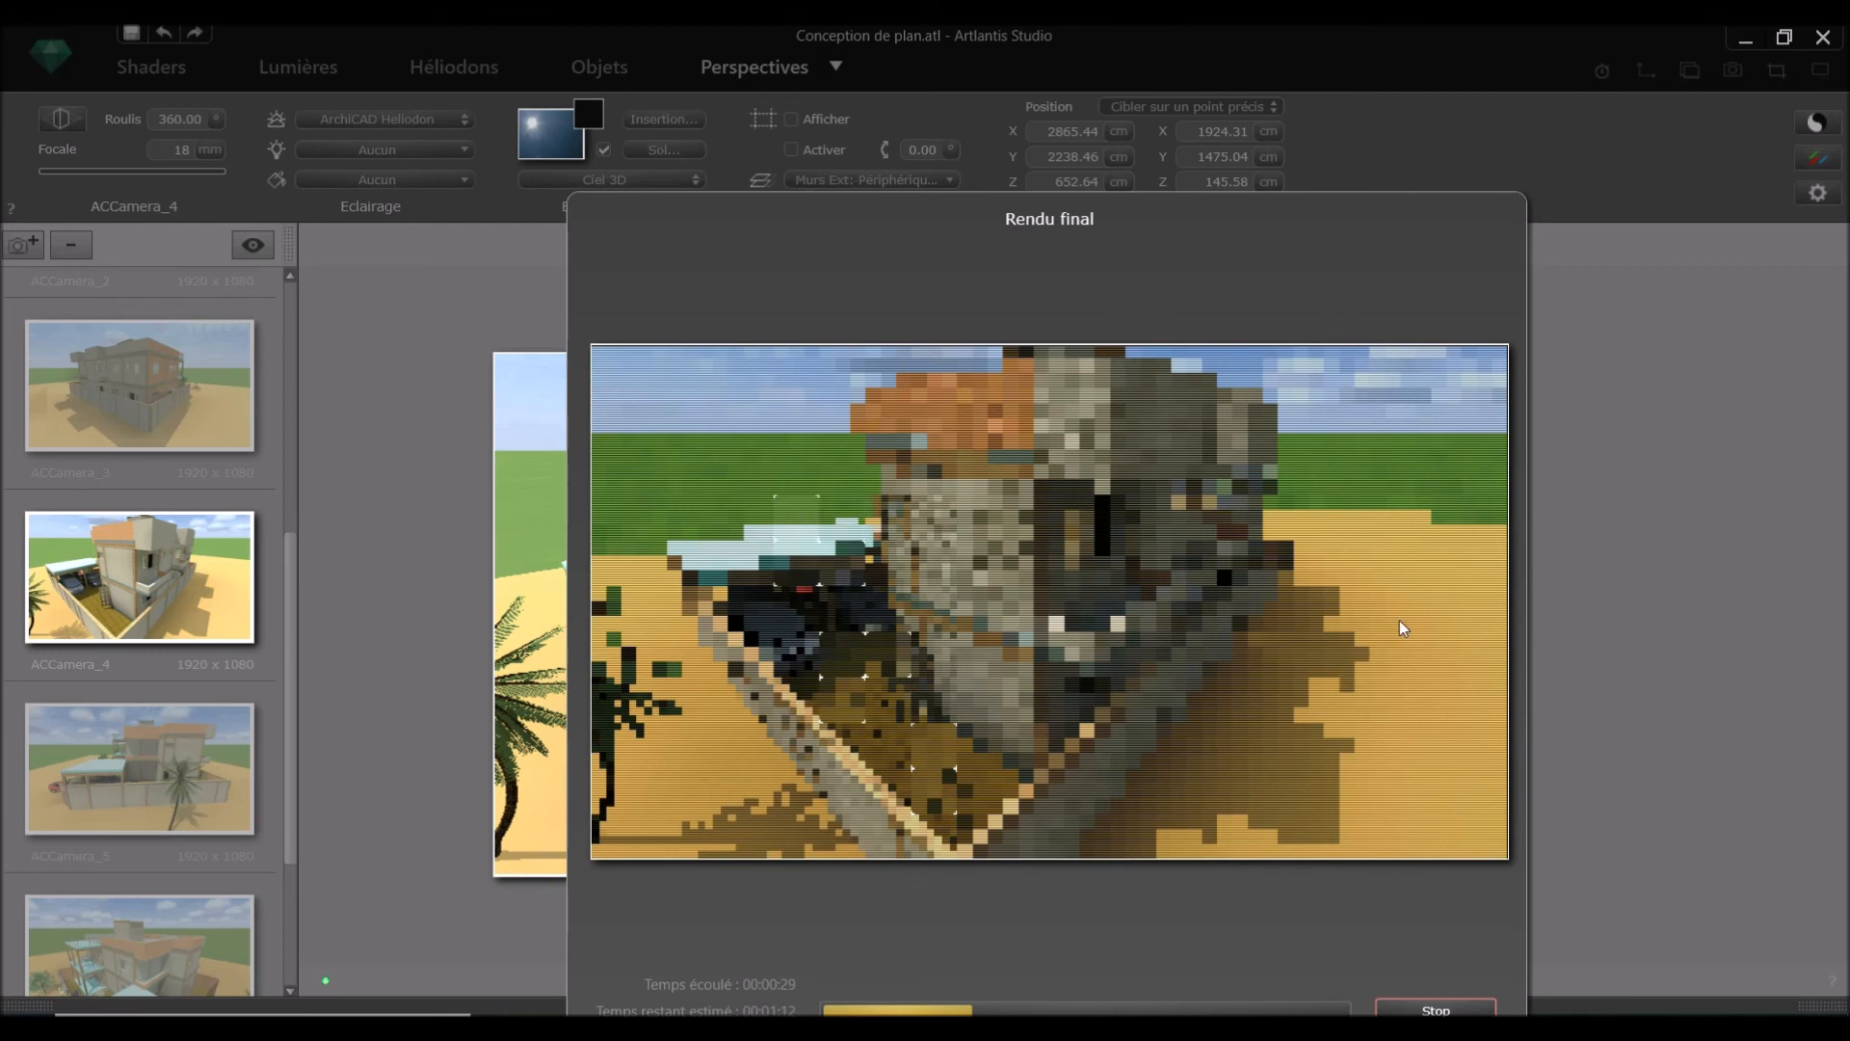
{"action": "left_click", "coordinate": [1255, 593]}
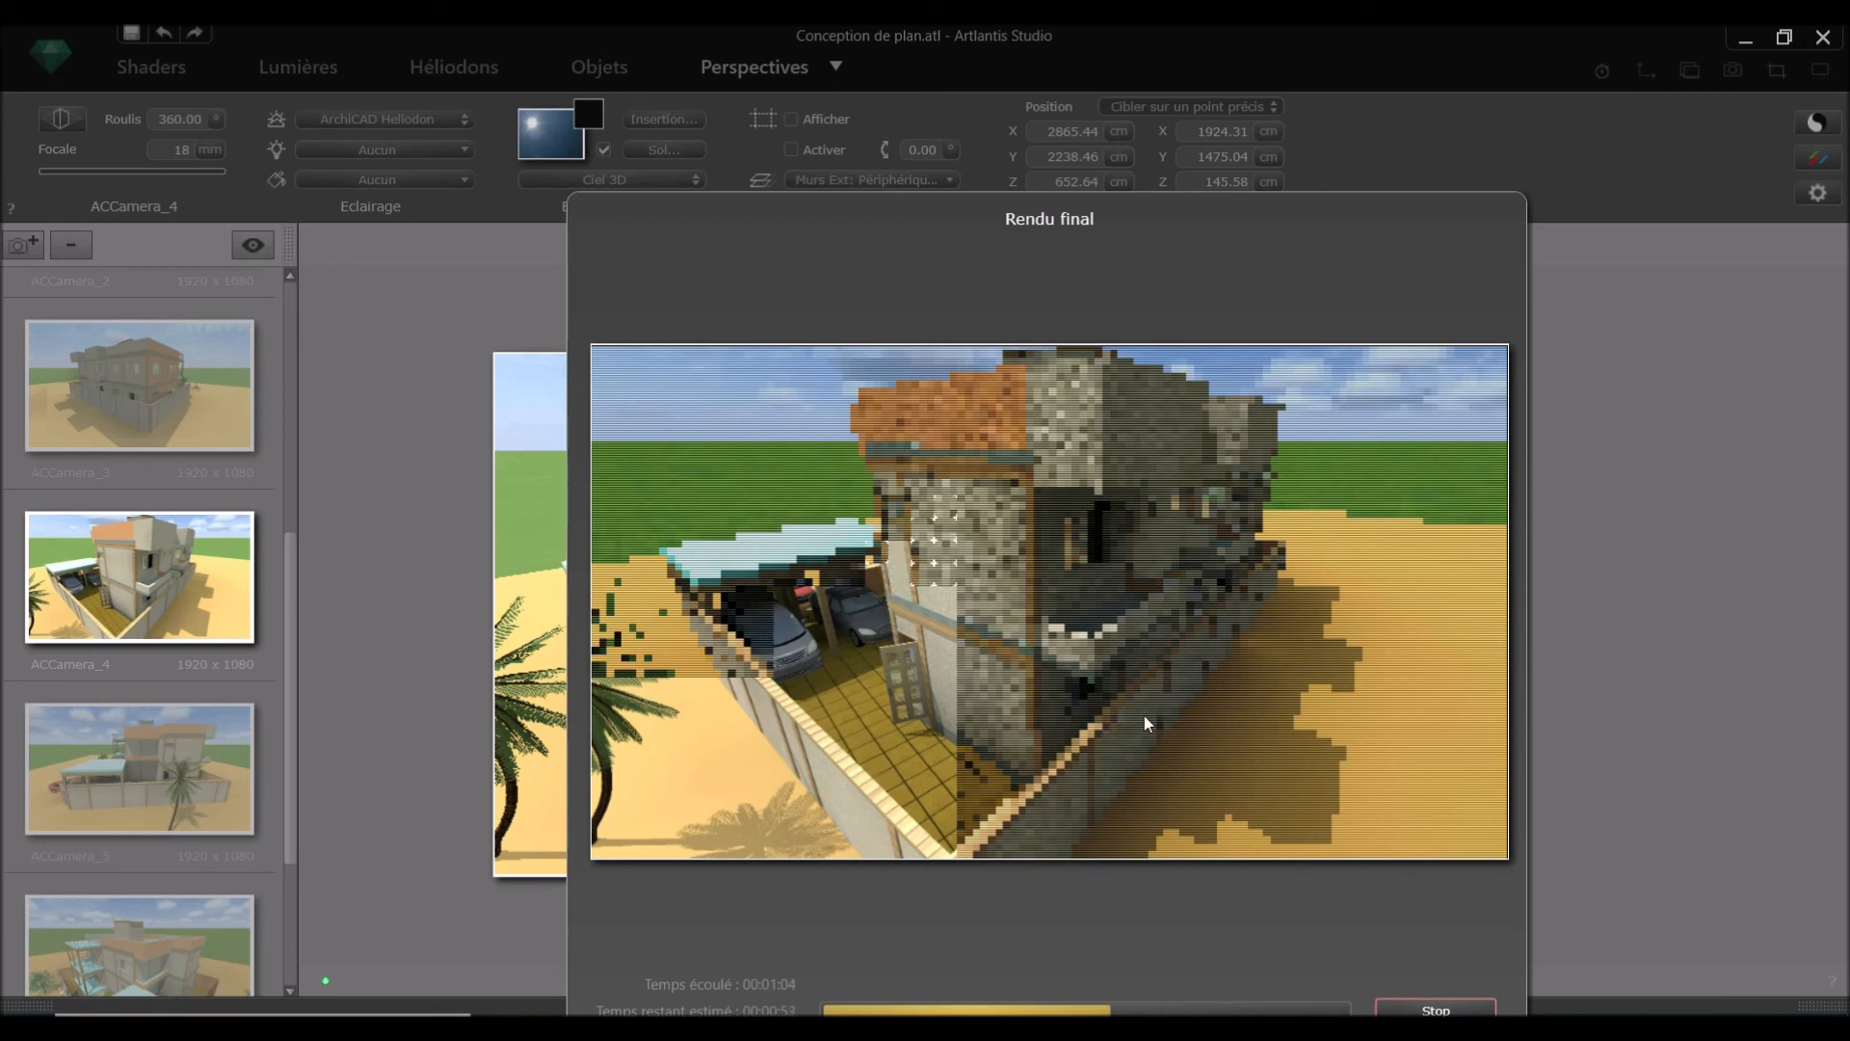
{"action": "left_click", "coordinate": [1176, 737]}
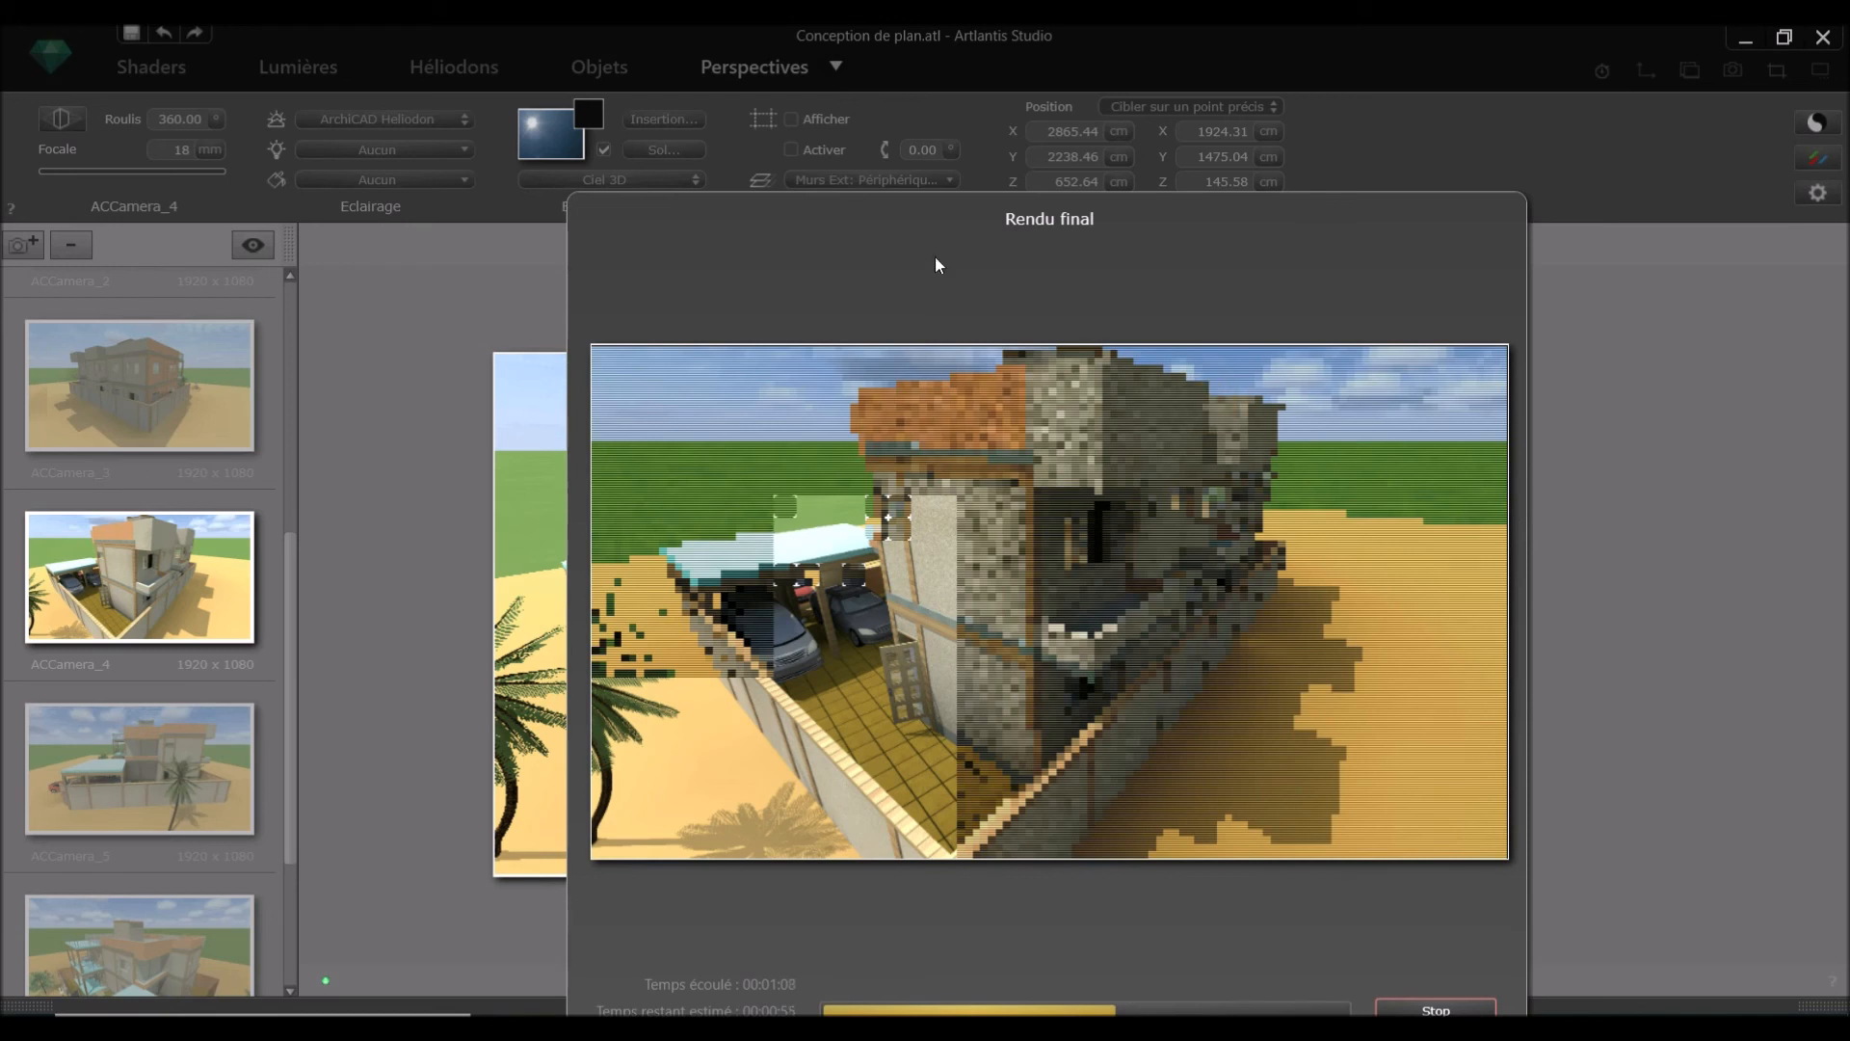
{"action": "left_click", "coordinate": [923, 233]}
{"action": "left_click_drag", "start_coordinate": [923, 235], "coordinate": [894, 412]}
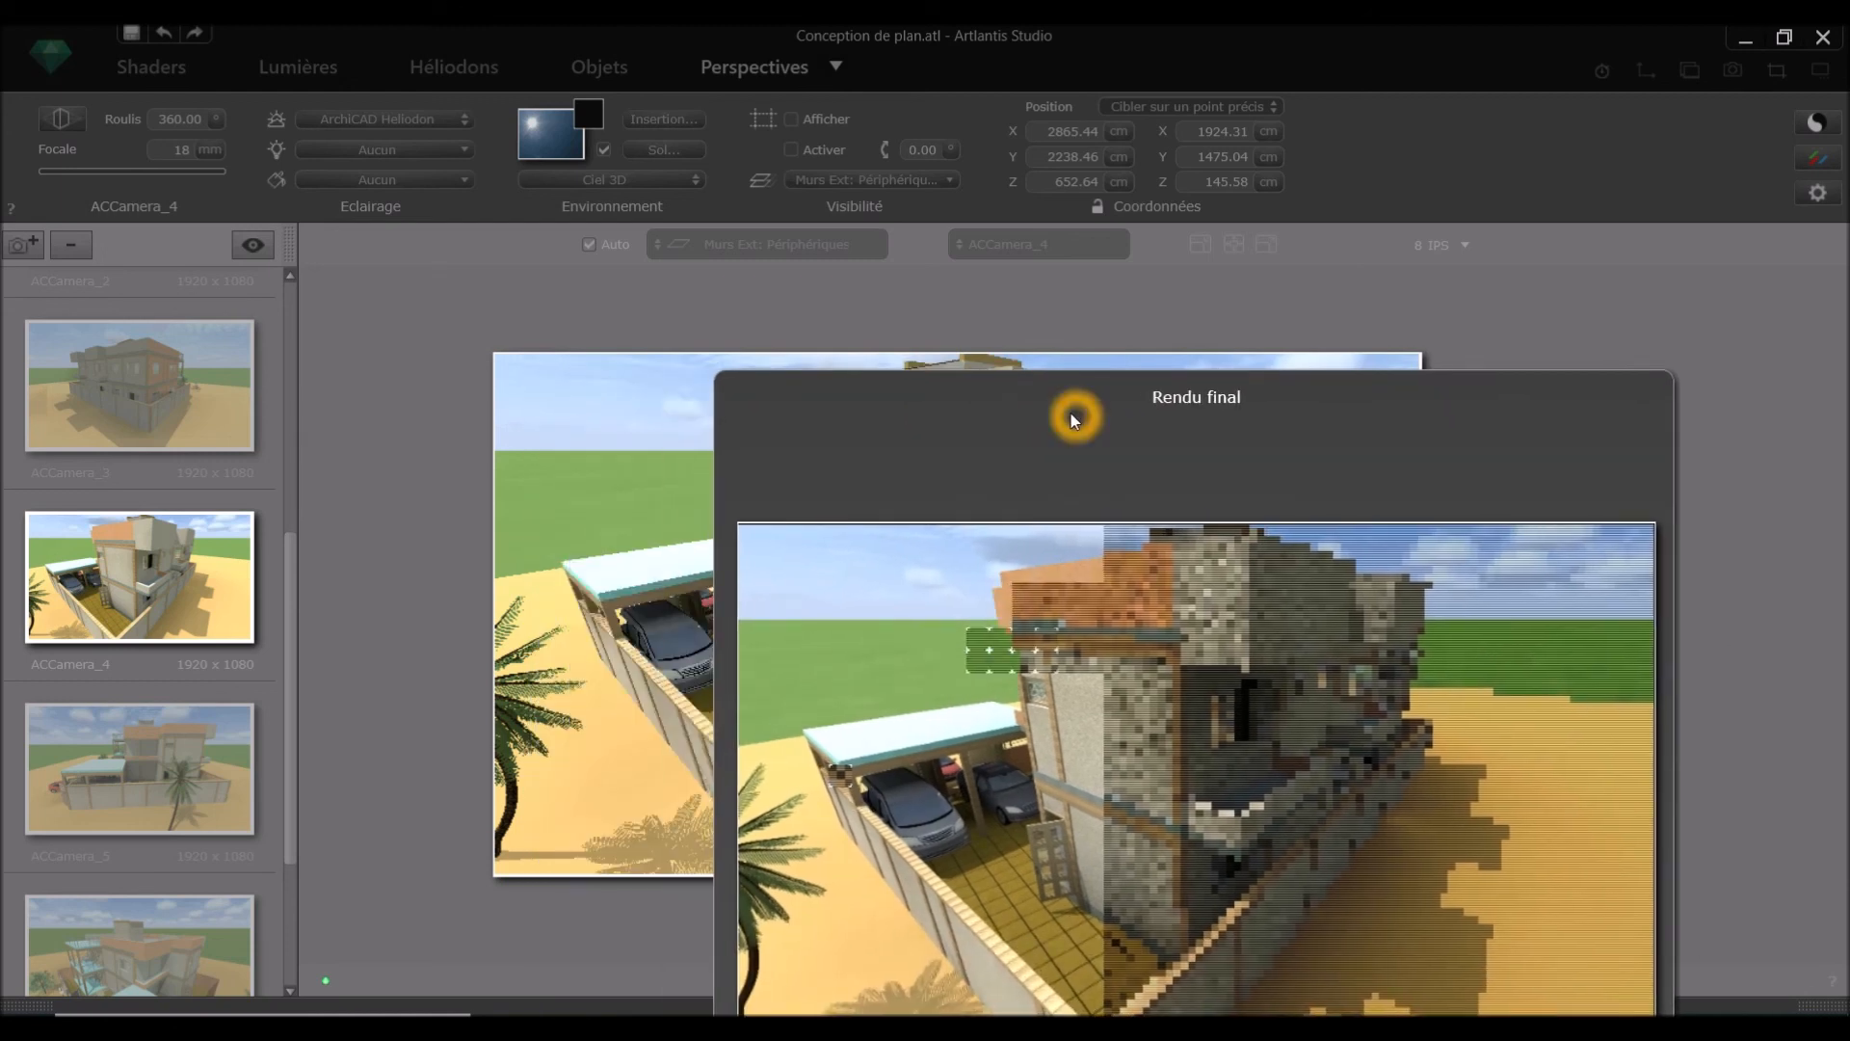
{"action": "left_click_drag", "start_coordinate": [1074, 416], "coordinate": [1085, 719]}
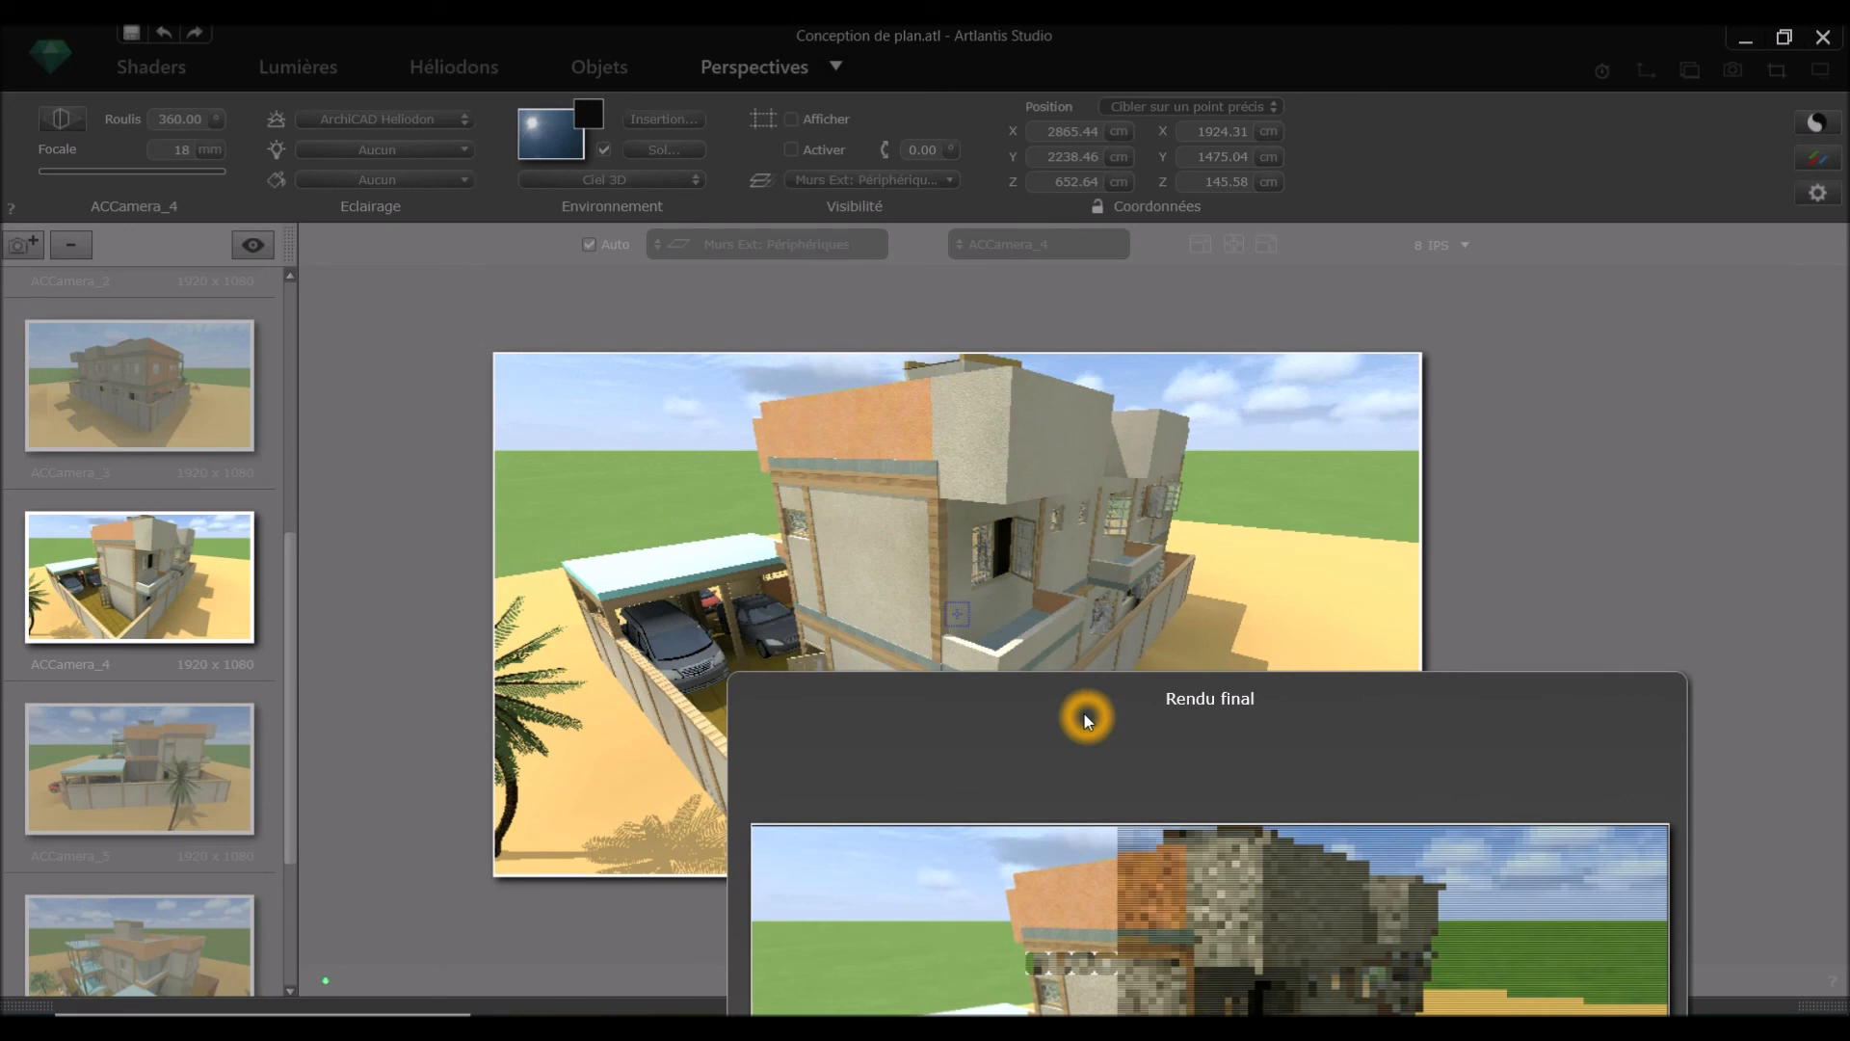
{"action": "left_click_drag", "start_coordinate": [1086, 719], "coordinate": [1130, 796]}
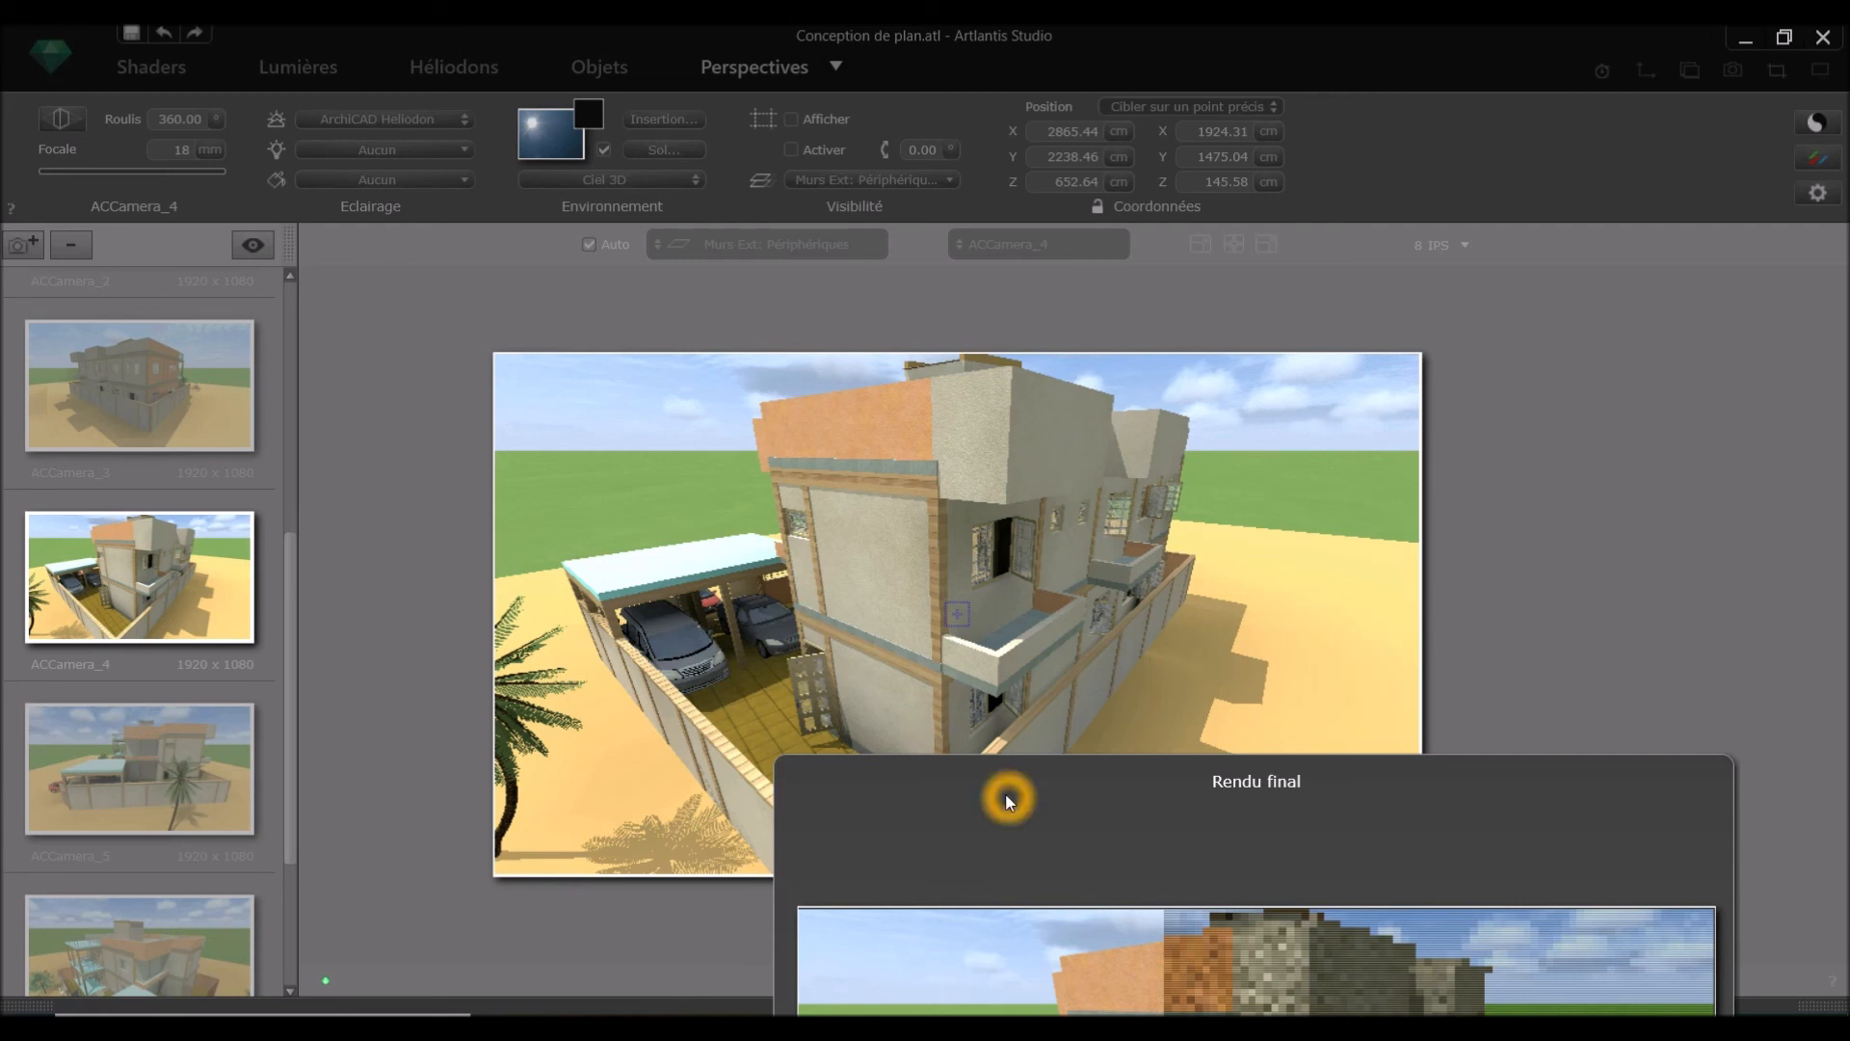
{"action": "left_click_drag", "start_coordinate": [1009, 801], "coordinate": [960, 721]}
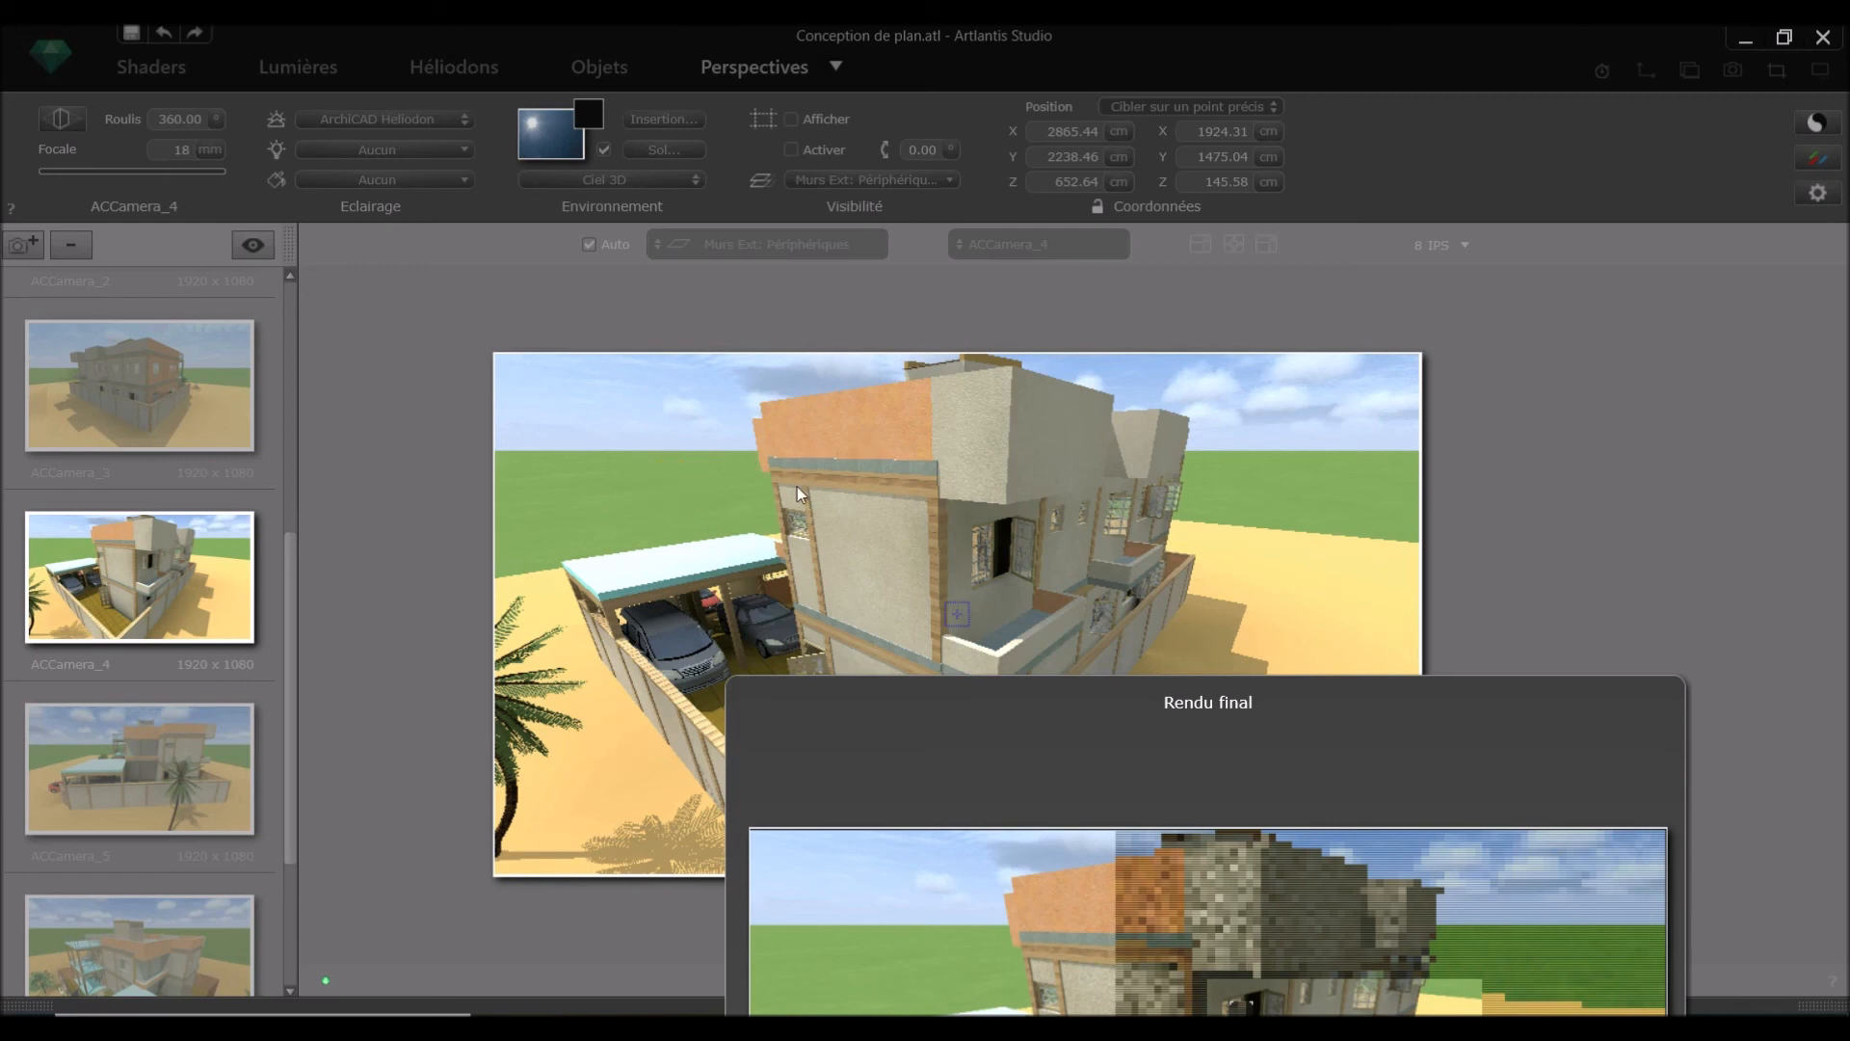
{"action": "left_click", "coordinate": [694, 419]}
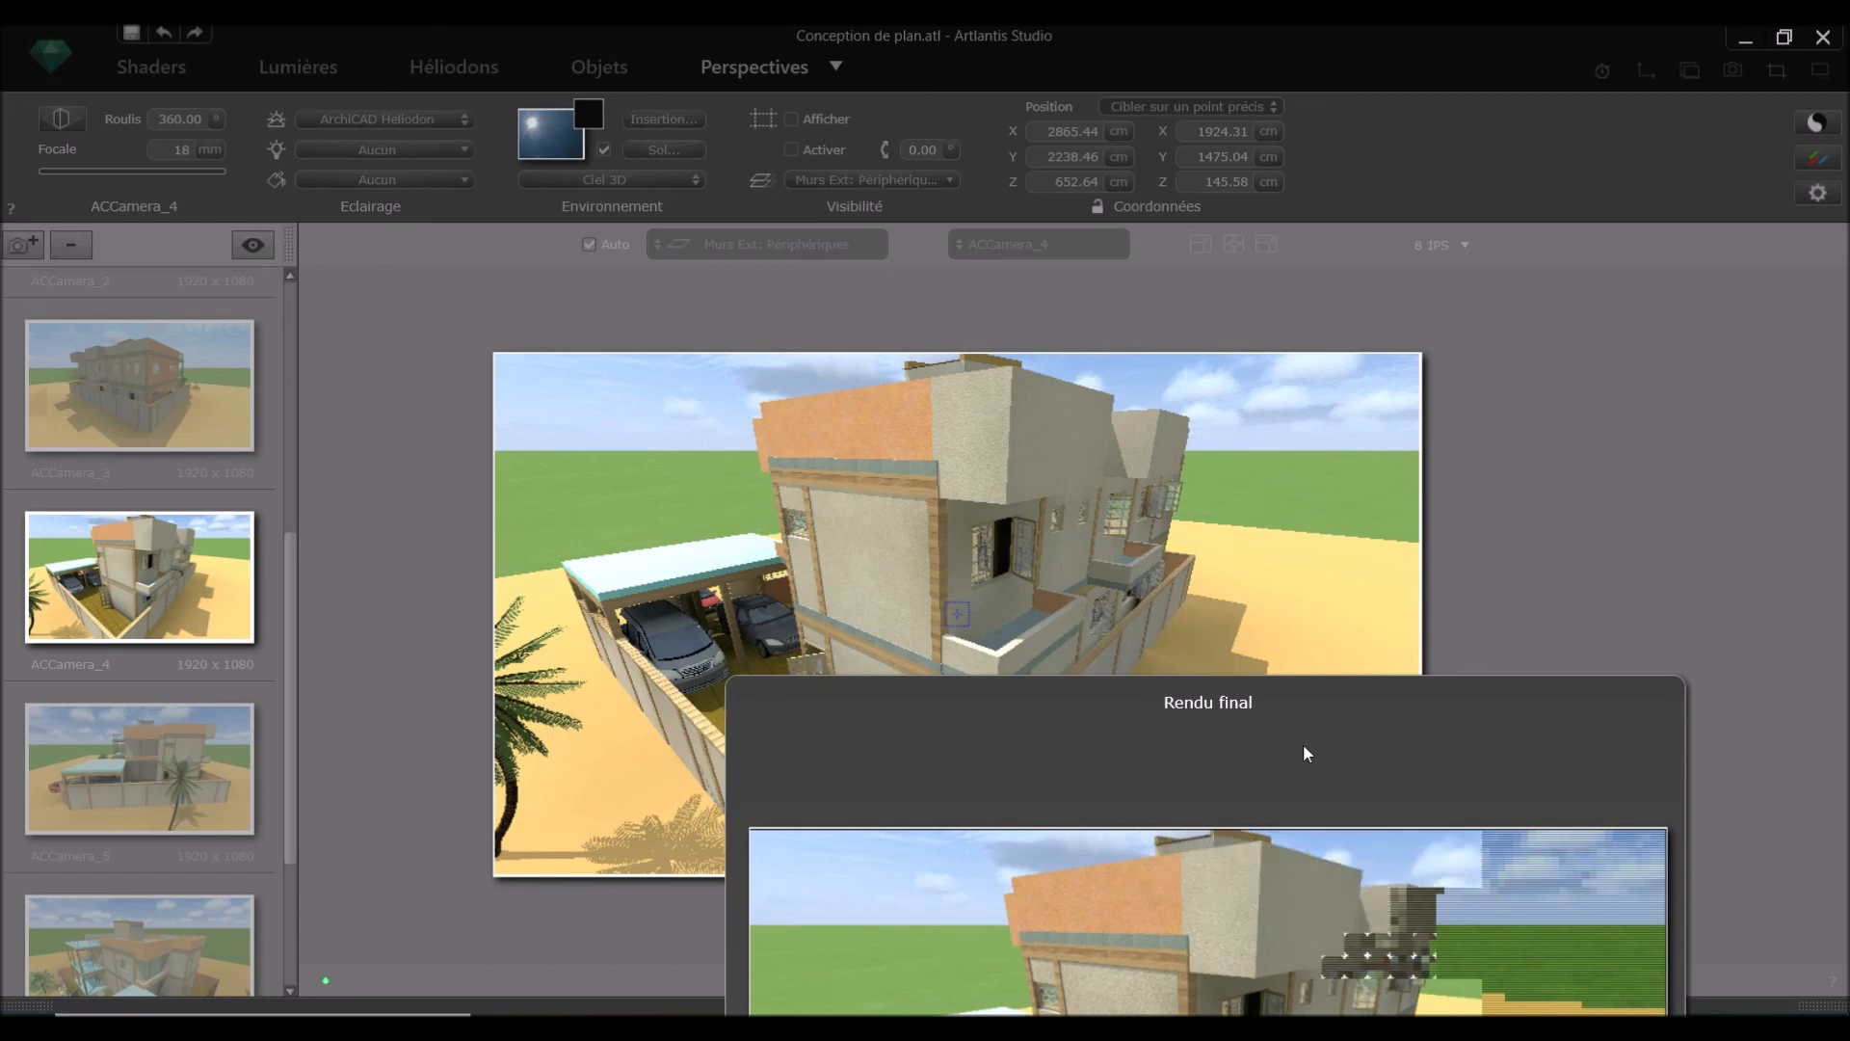
Step: Move the render window back up to show the full ACCamera_4 image and close it once the render completes
{"action": "left_click_drag", "start_coordinate": [1324, 709], "coordinate": [1397, 528]}
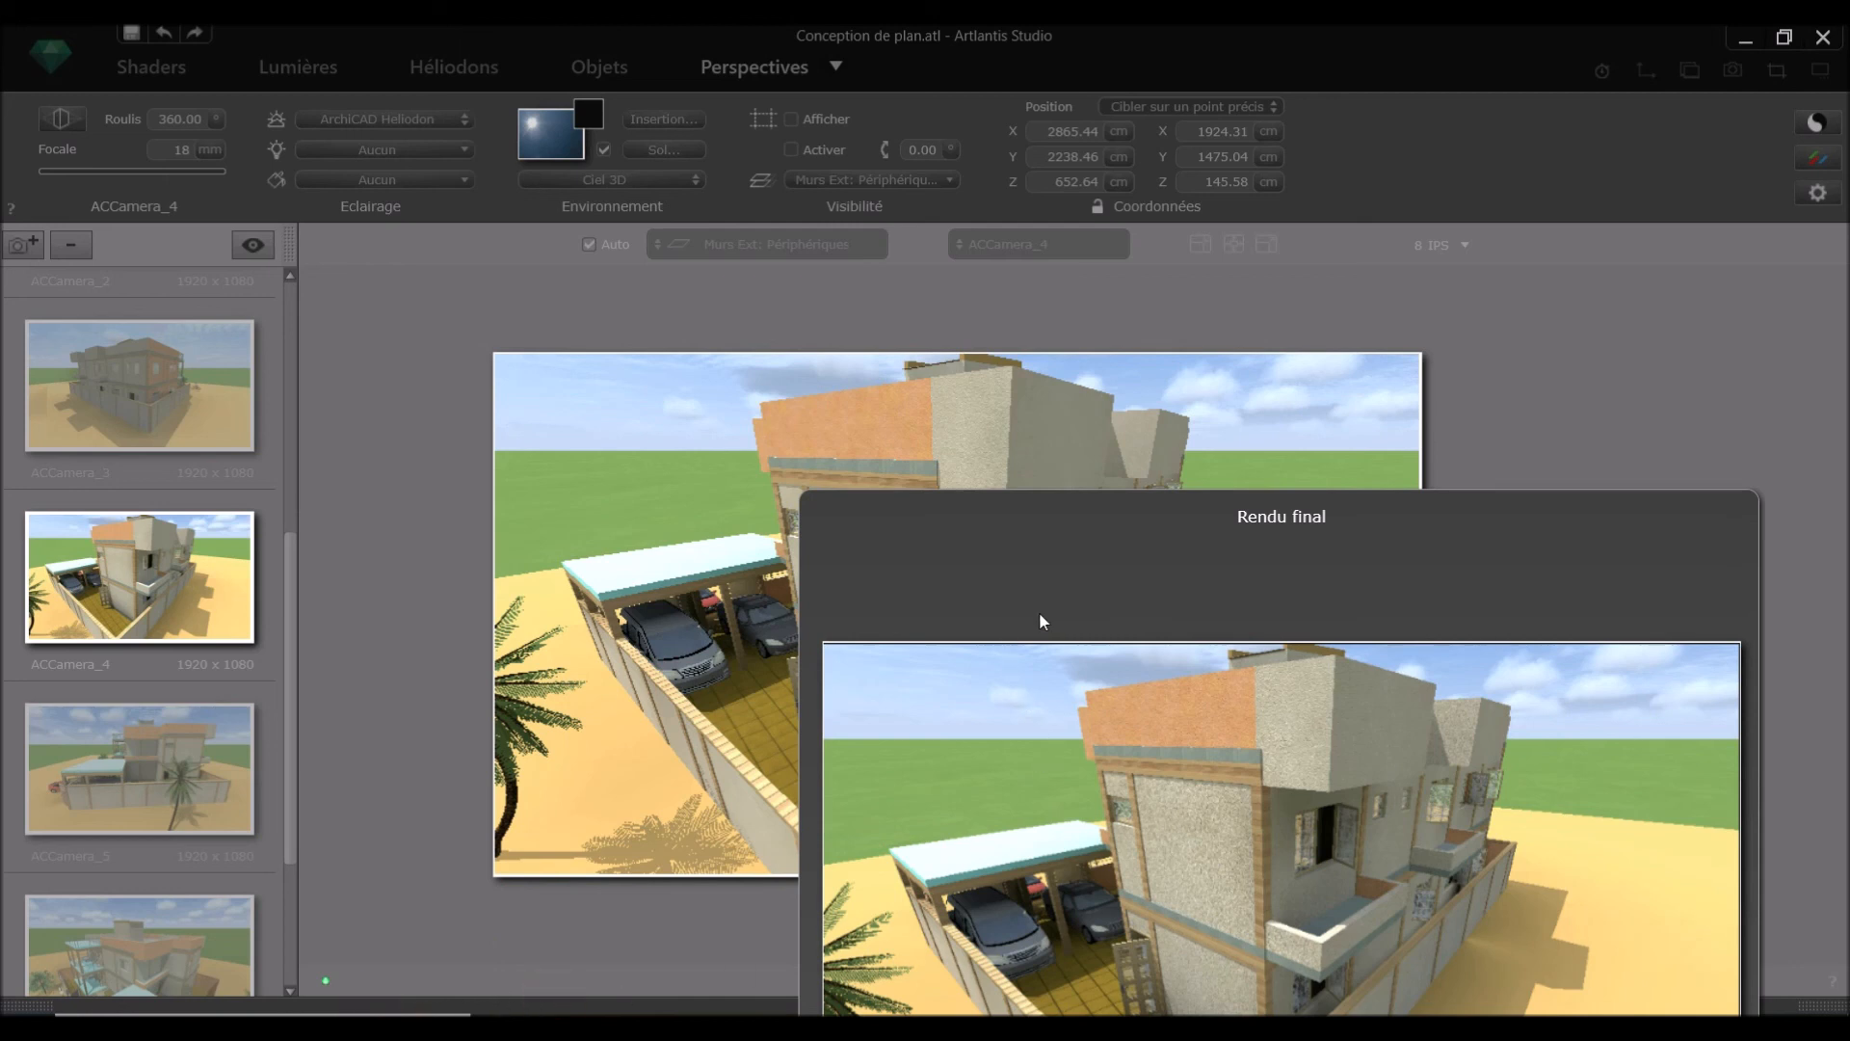
{"action": "left_click_drag", "start_coordinate": [1120, 542], "coordinate": [895, 241]}
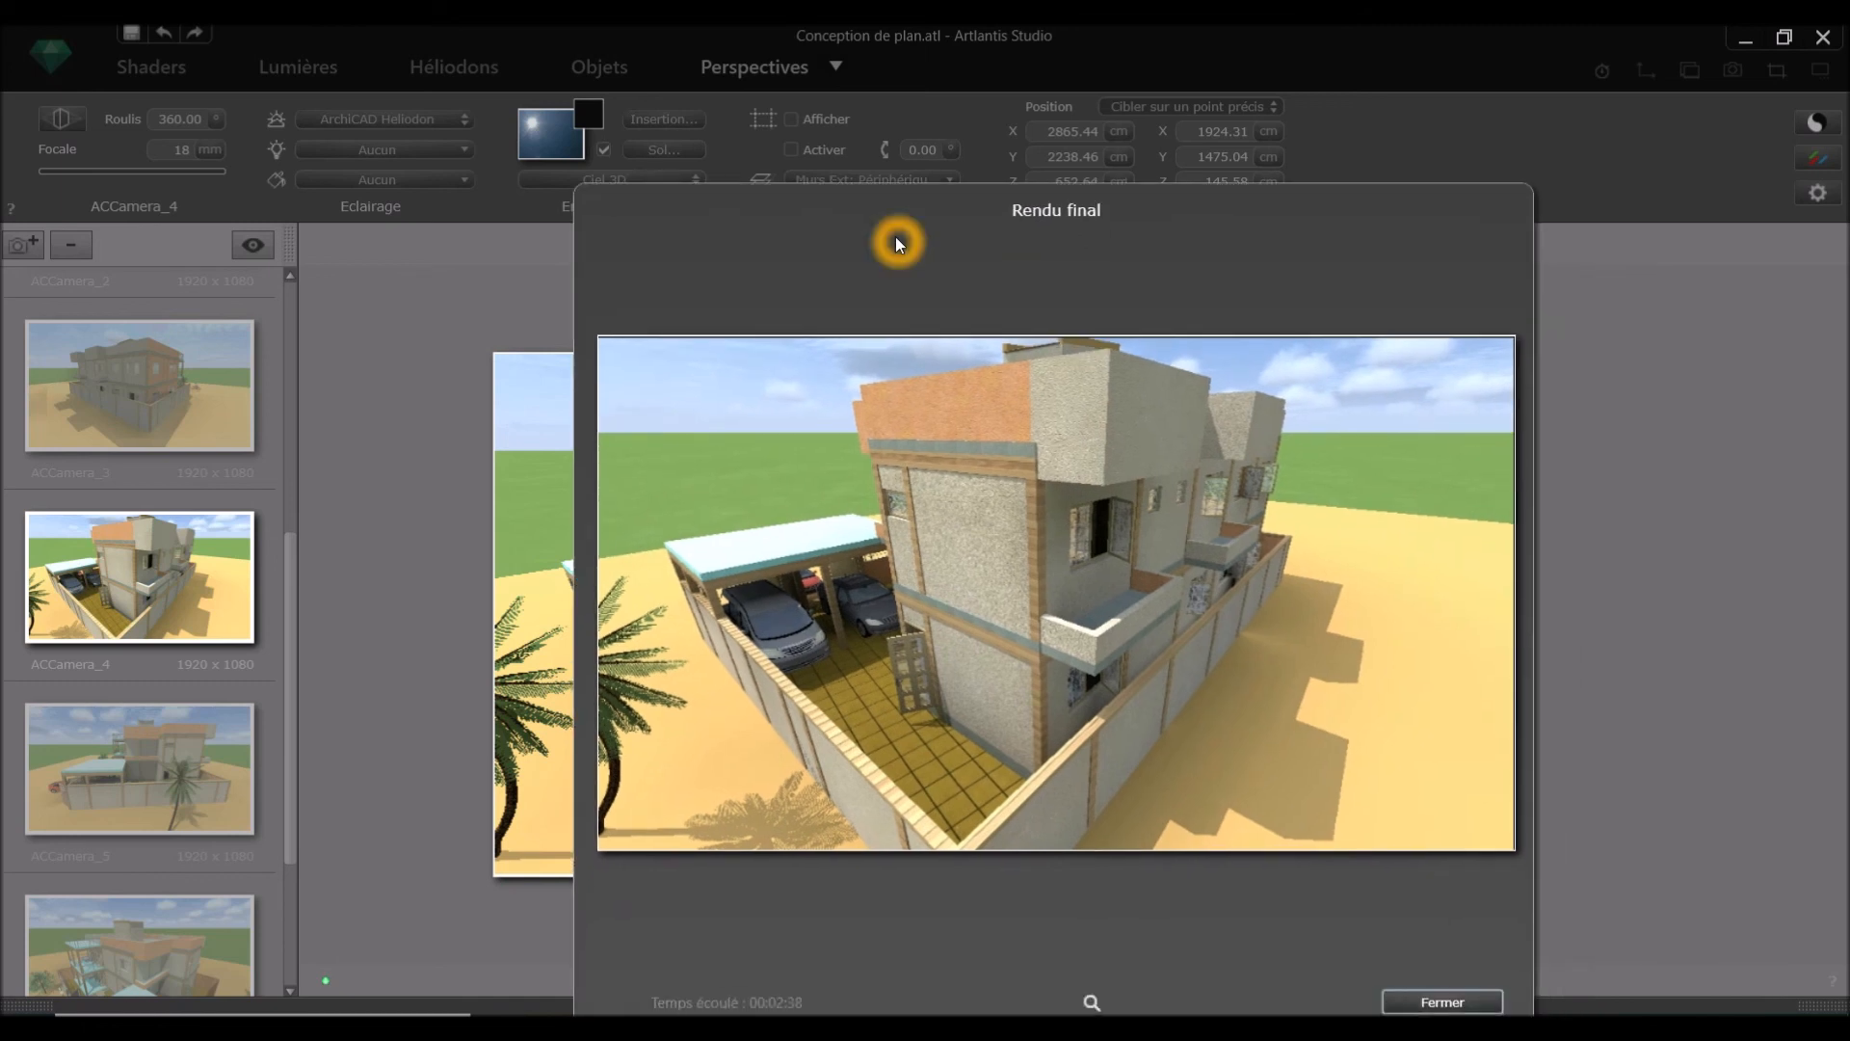
{"action": "left_click", "coordinate": [1441, 1001]}
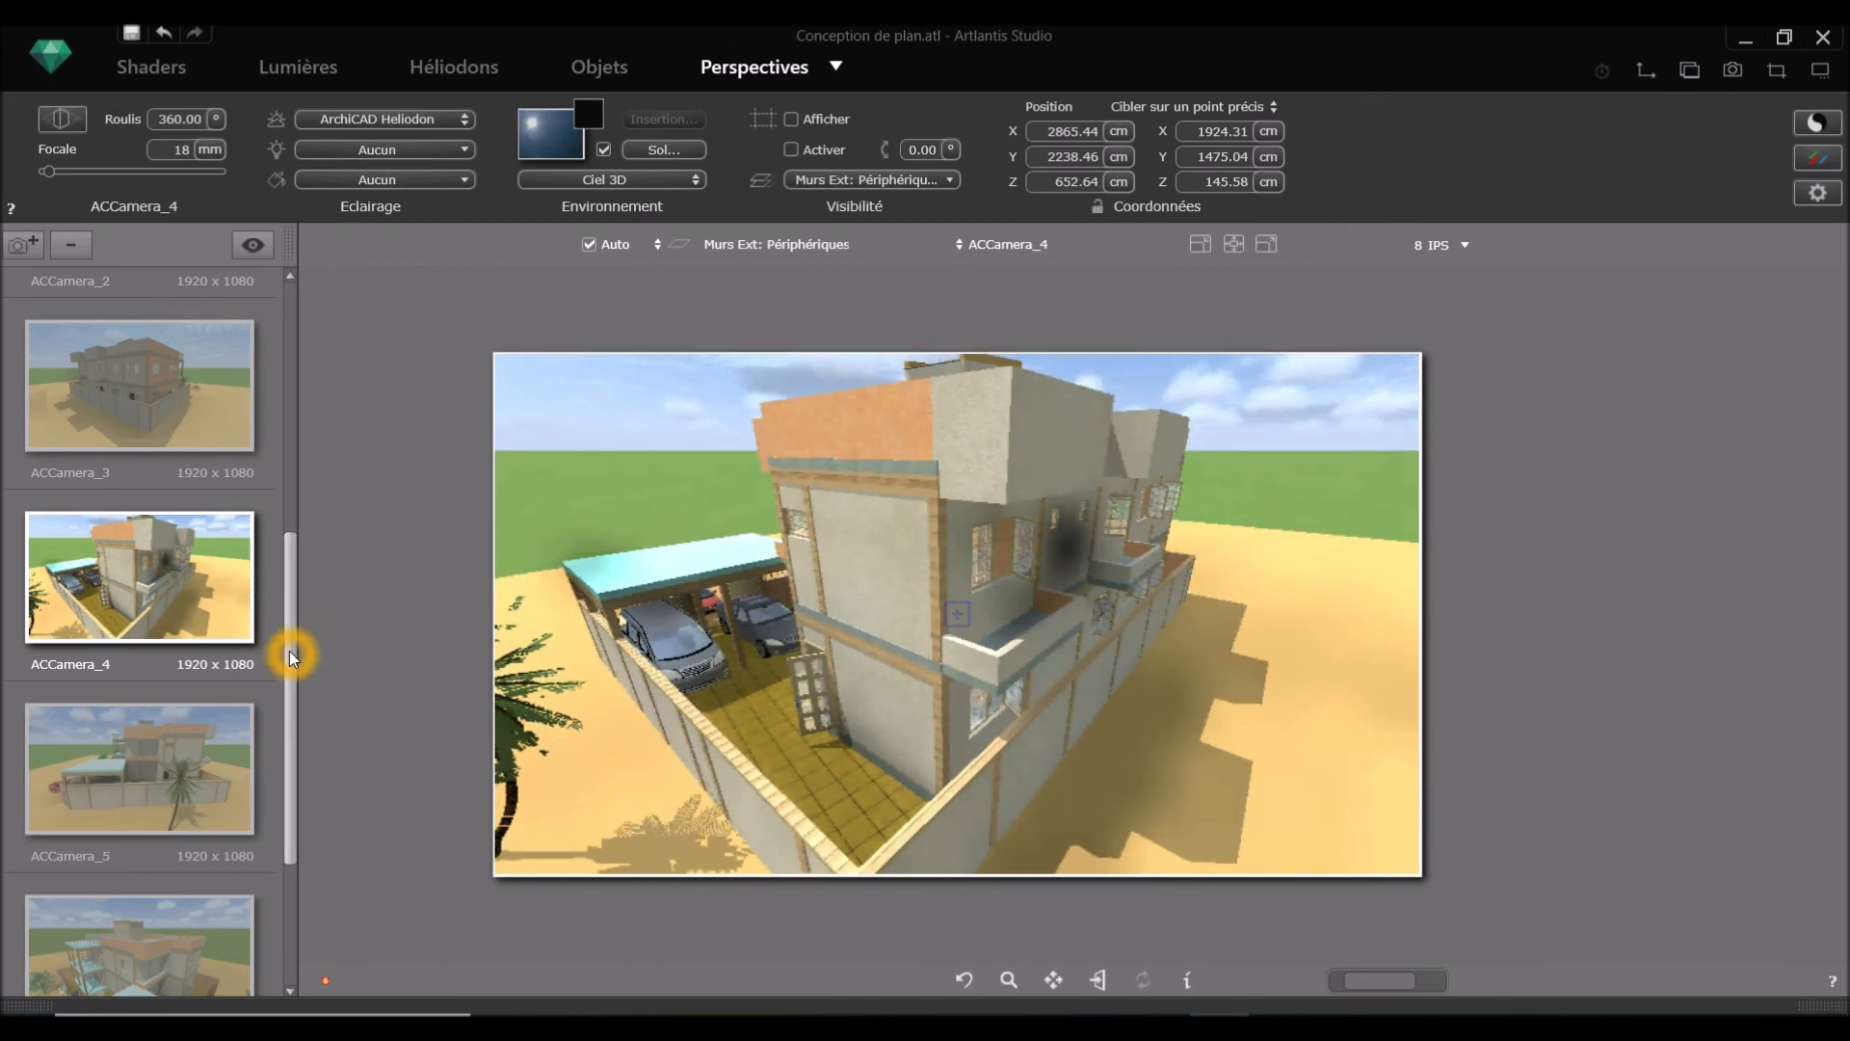
Step: Select the ACCamera_7 perspective, swing its viewpoint around to the street front of the house, and pull it back to frame the whole building
{"action": "left_click_drag", "start_coordinate": [289, 655], "coordinate": [297, 865]}
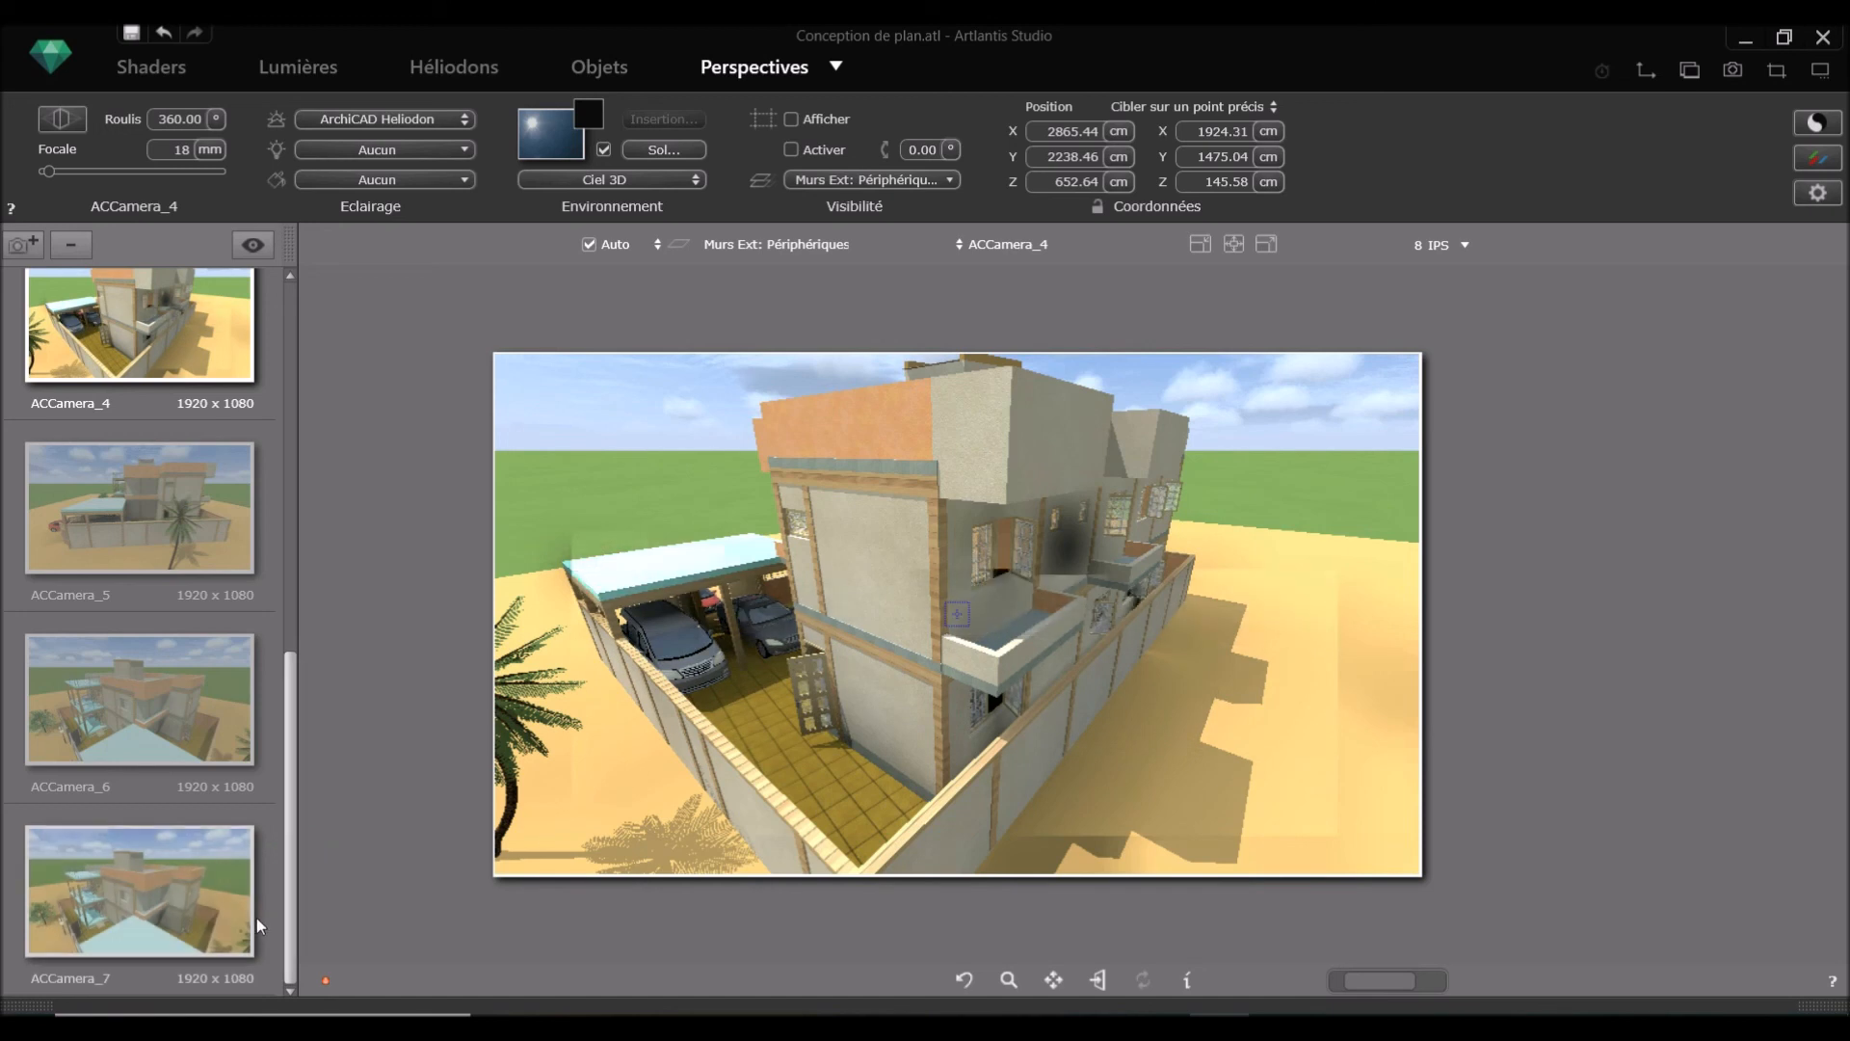
{"action": "left_click", "coordinate": [180, 918]}
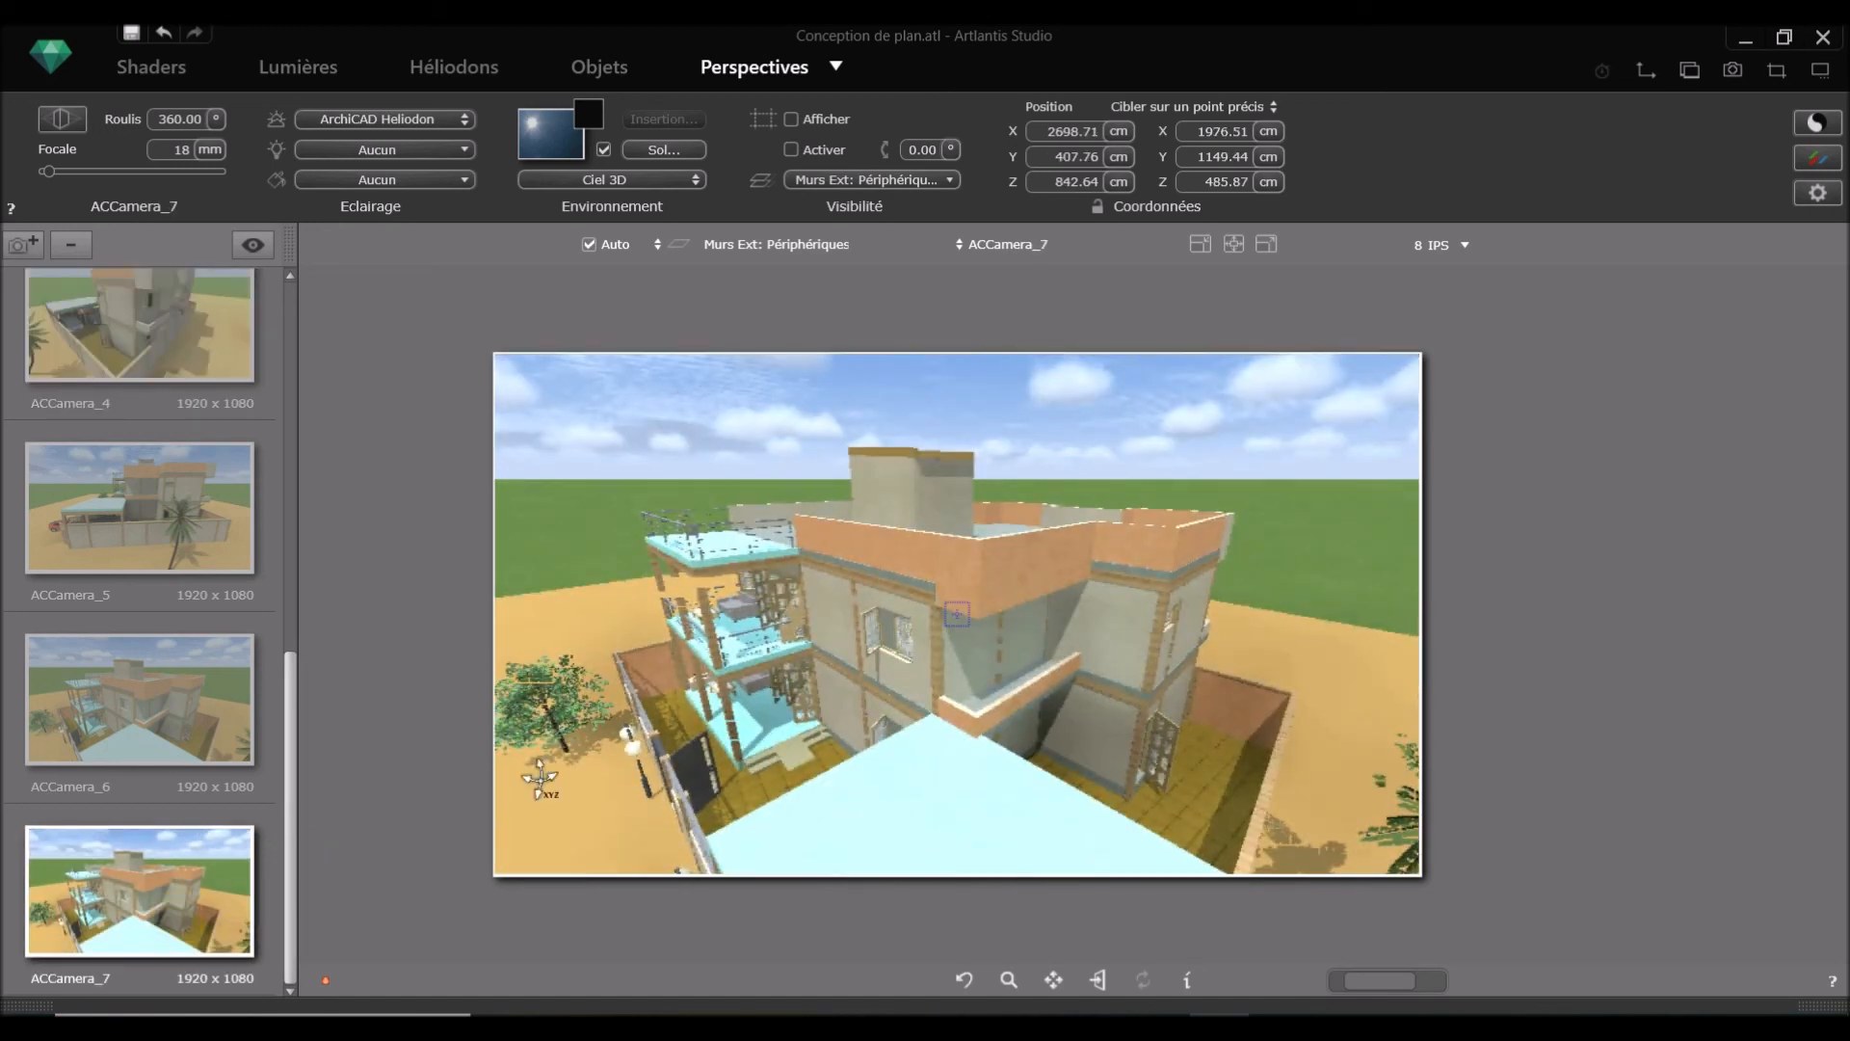
{"action": "left_click_drag", "start_coordinate": [778, 655], "coordinate": [1135, 621]}
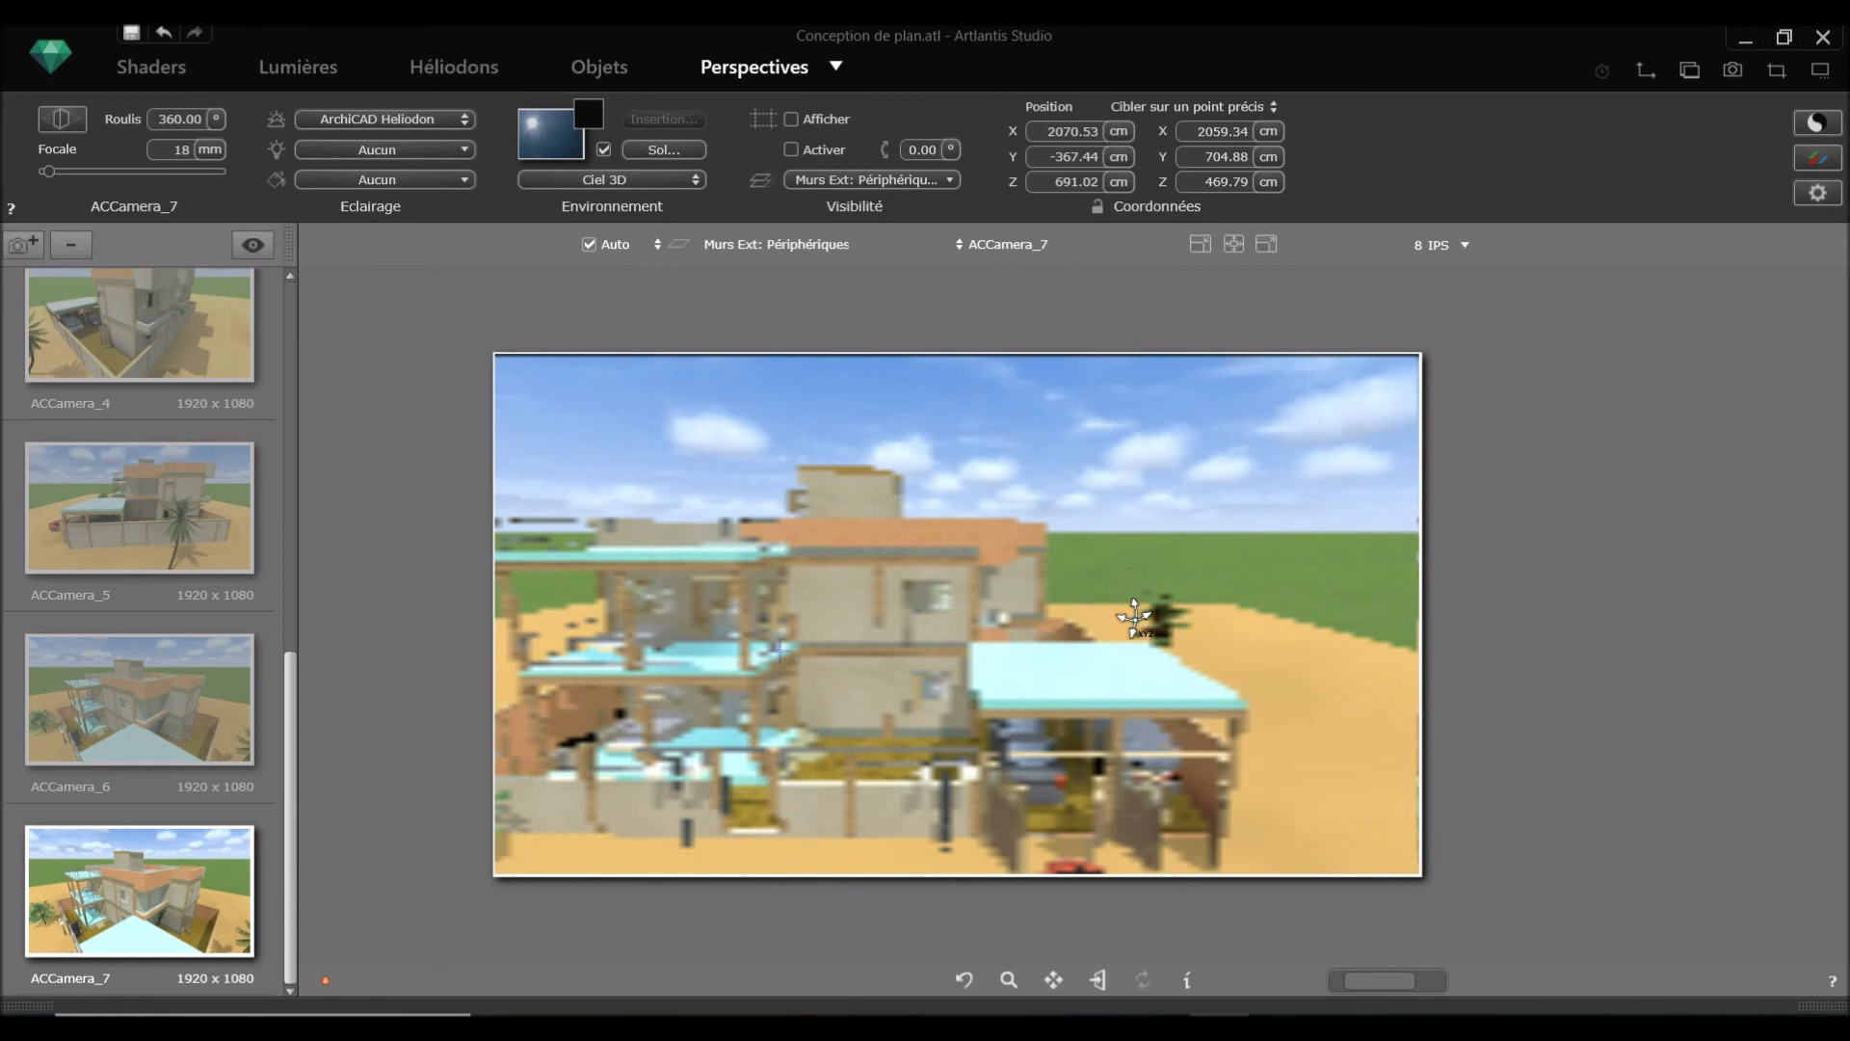
{"action": "scroll", "coordinate": [1135, 621], "scroll_direction": "down", "scroll_amount": 1}
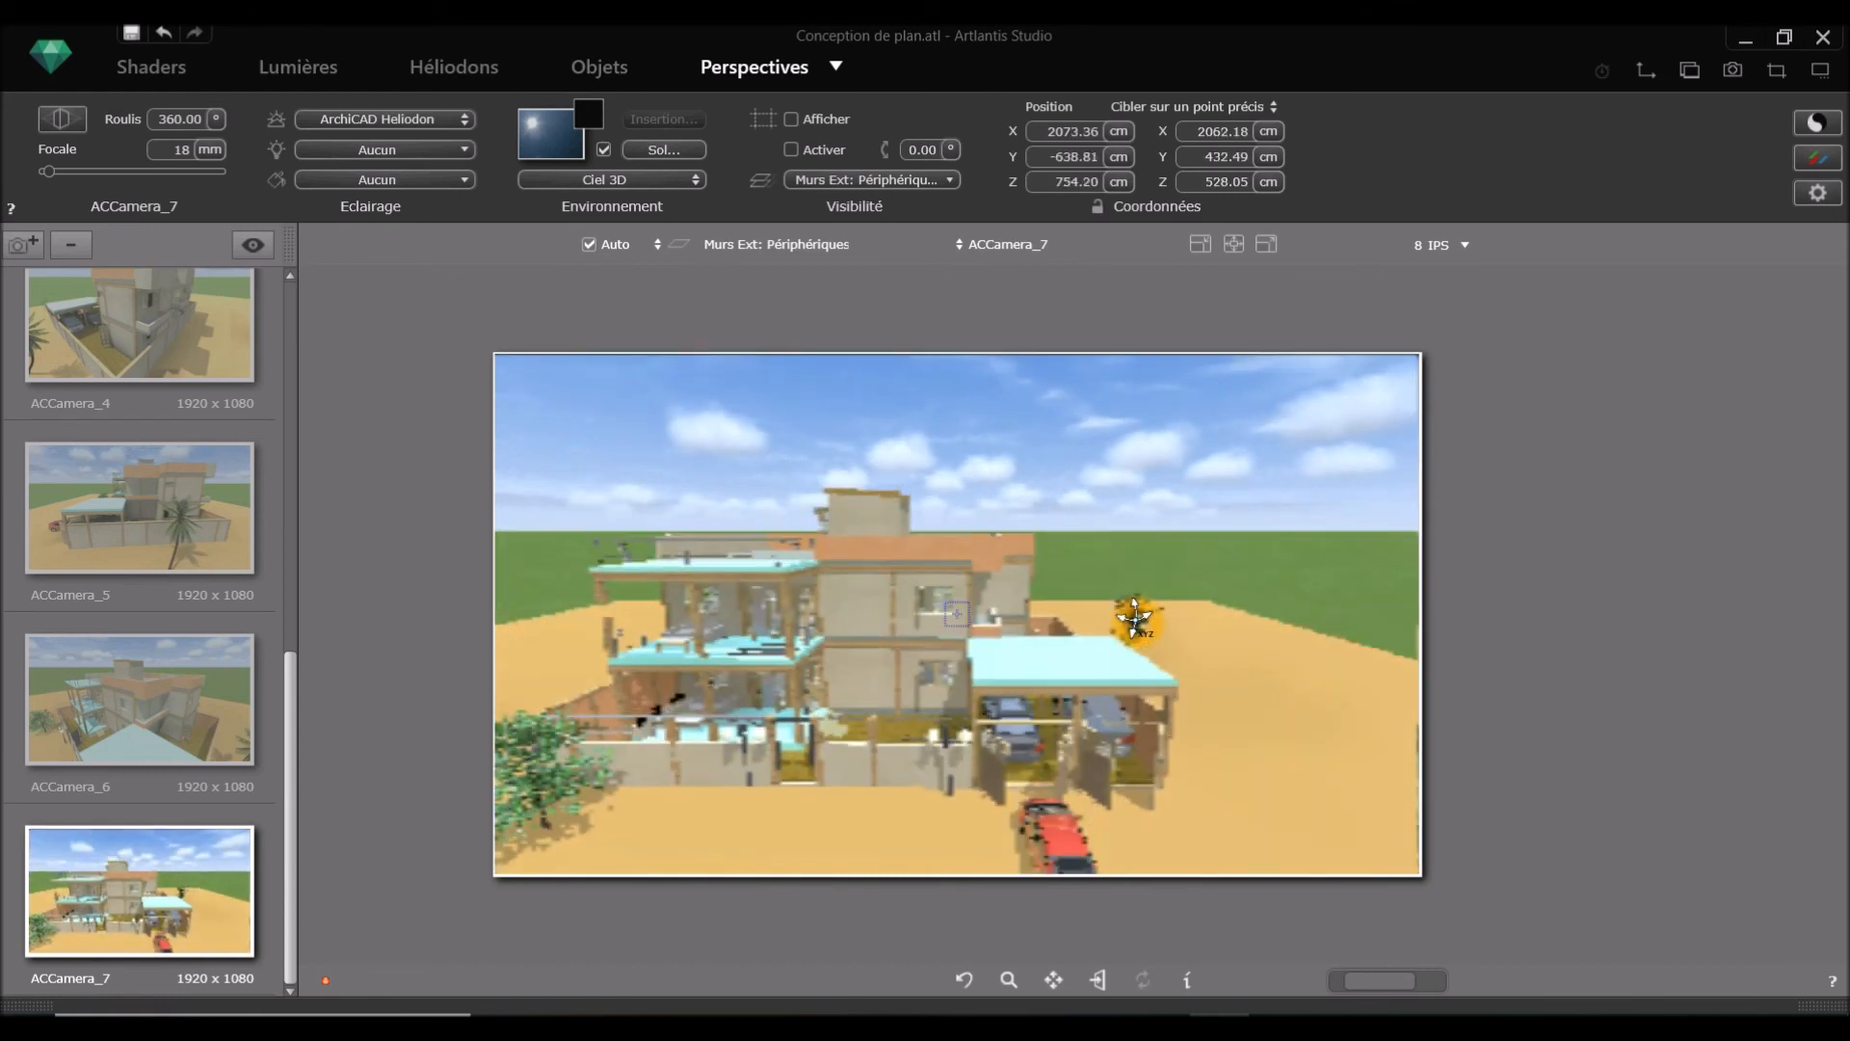
{"action": "scroll", "coordinate": [1135, 619], "scroll_direction": "down", "scroll_amount": 1}
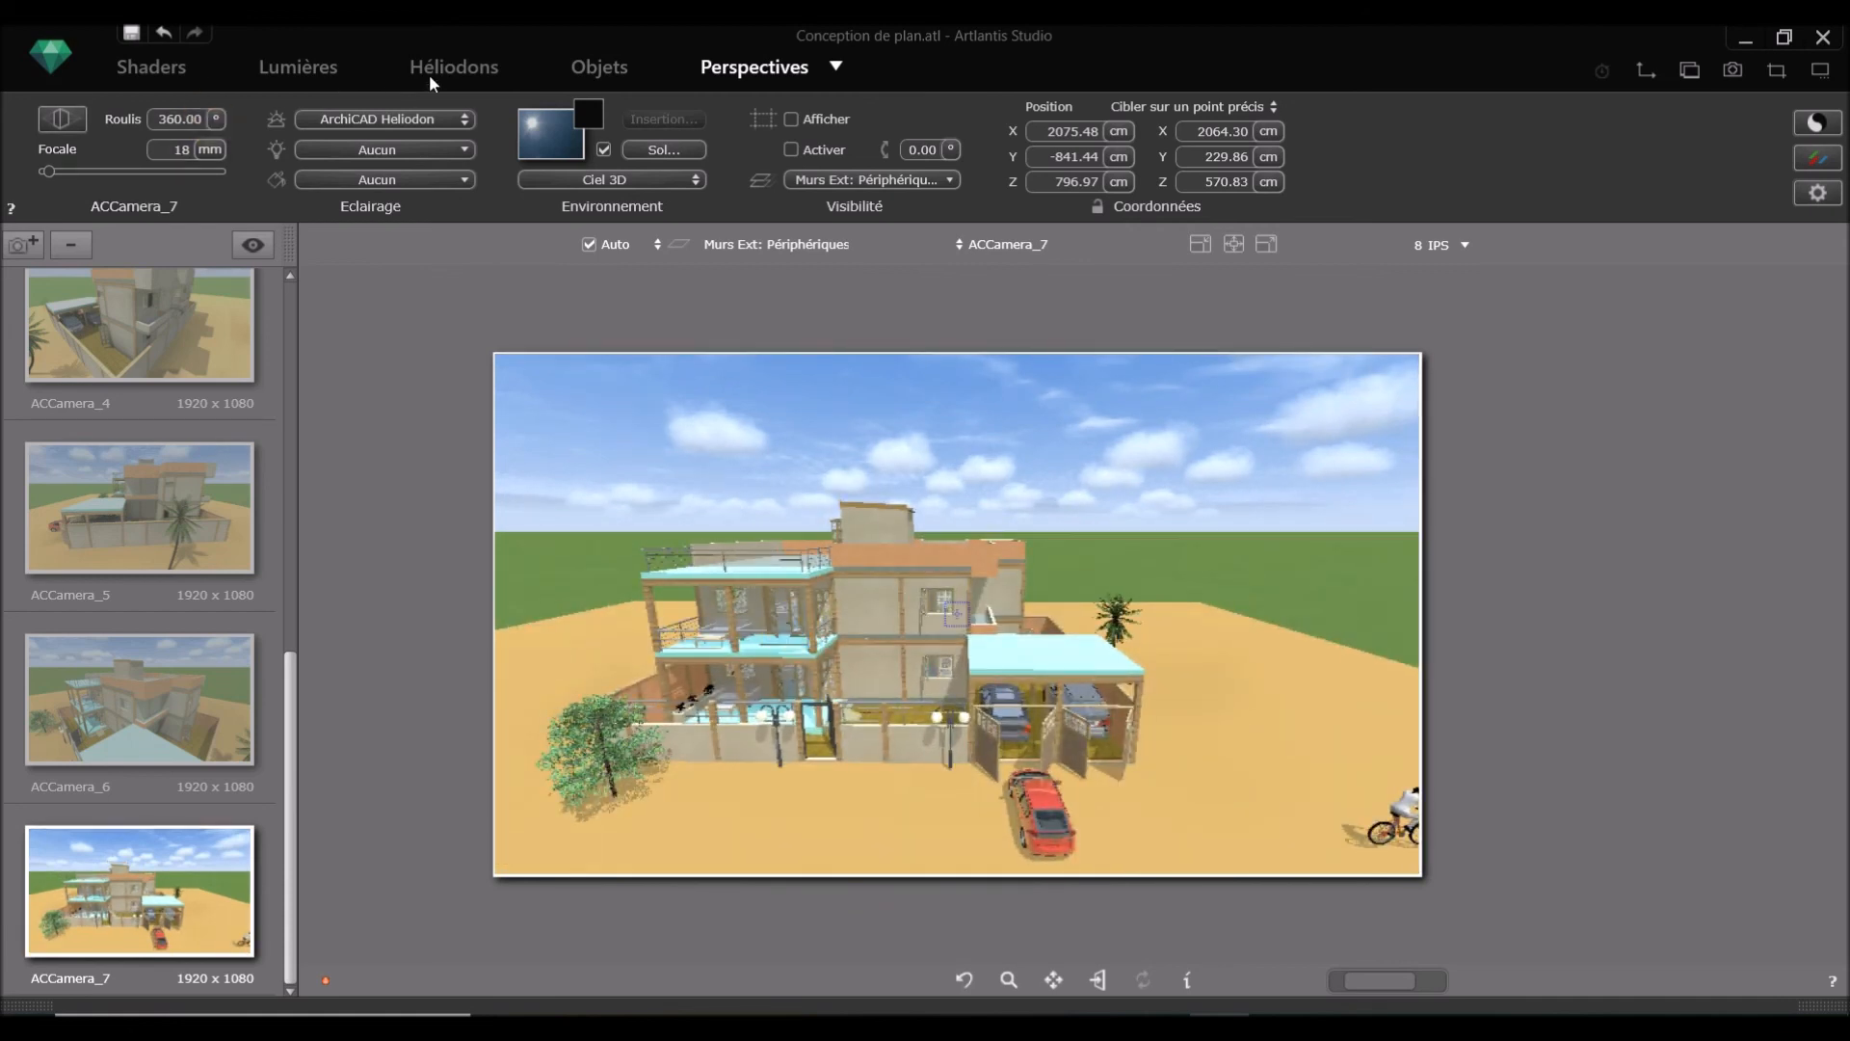
Step: Turn on the lamp group "Groupe de lampes #0" in the lighting of the ACCamera_7 perspective
{"action": "left_click", "coordinate": [448, 152]}
{"action": "left_click", "coordinate": [276, 151]}
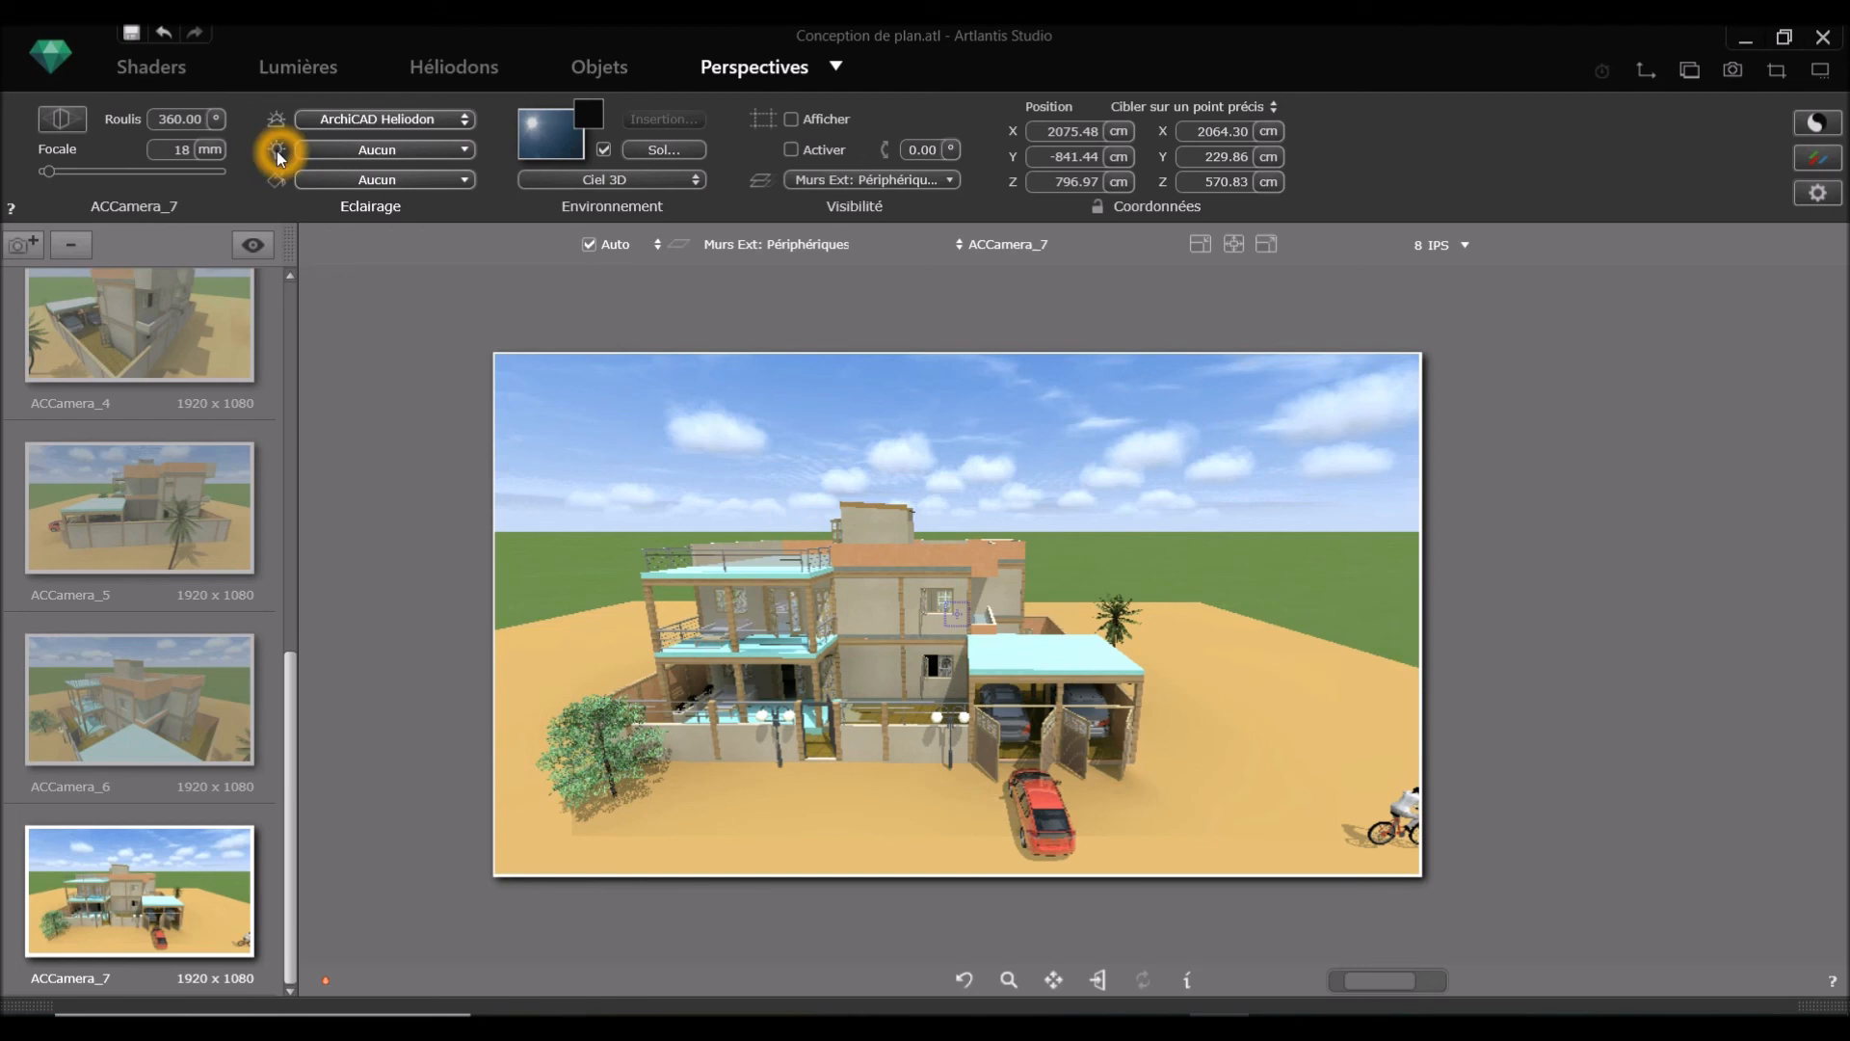
{"action": "left_click", "coordinate": [465, 150]}
{"action": "left_click", "coordinate": [466, 152]}
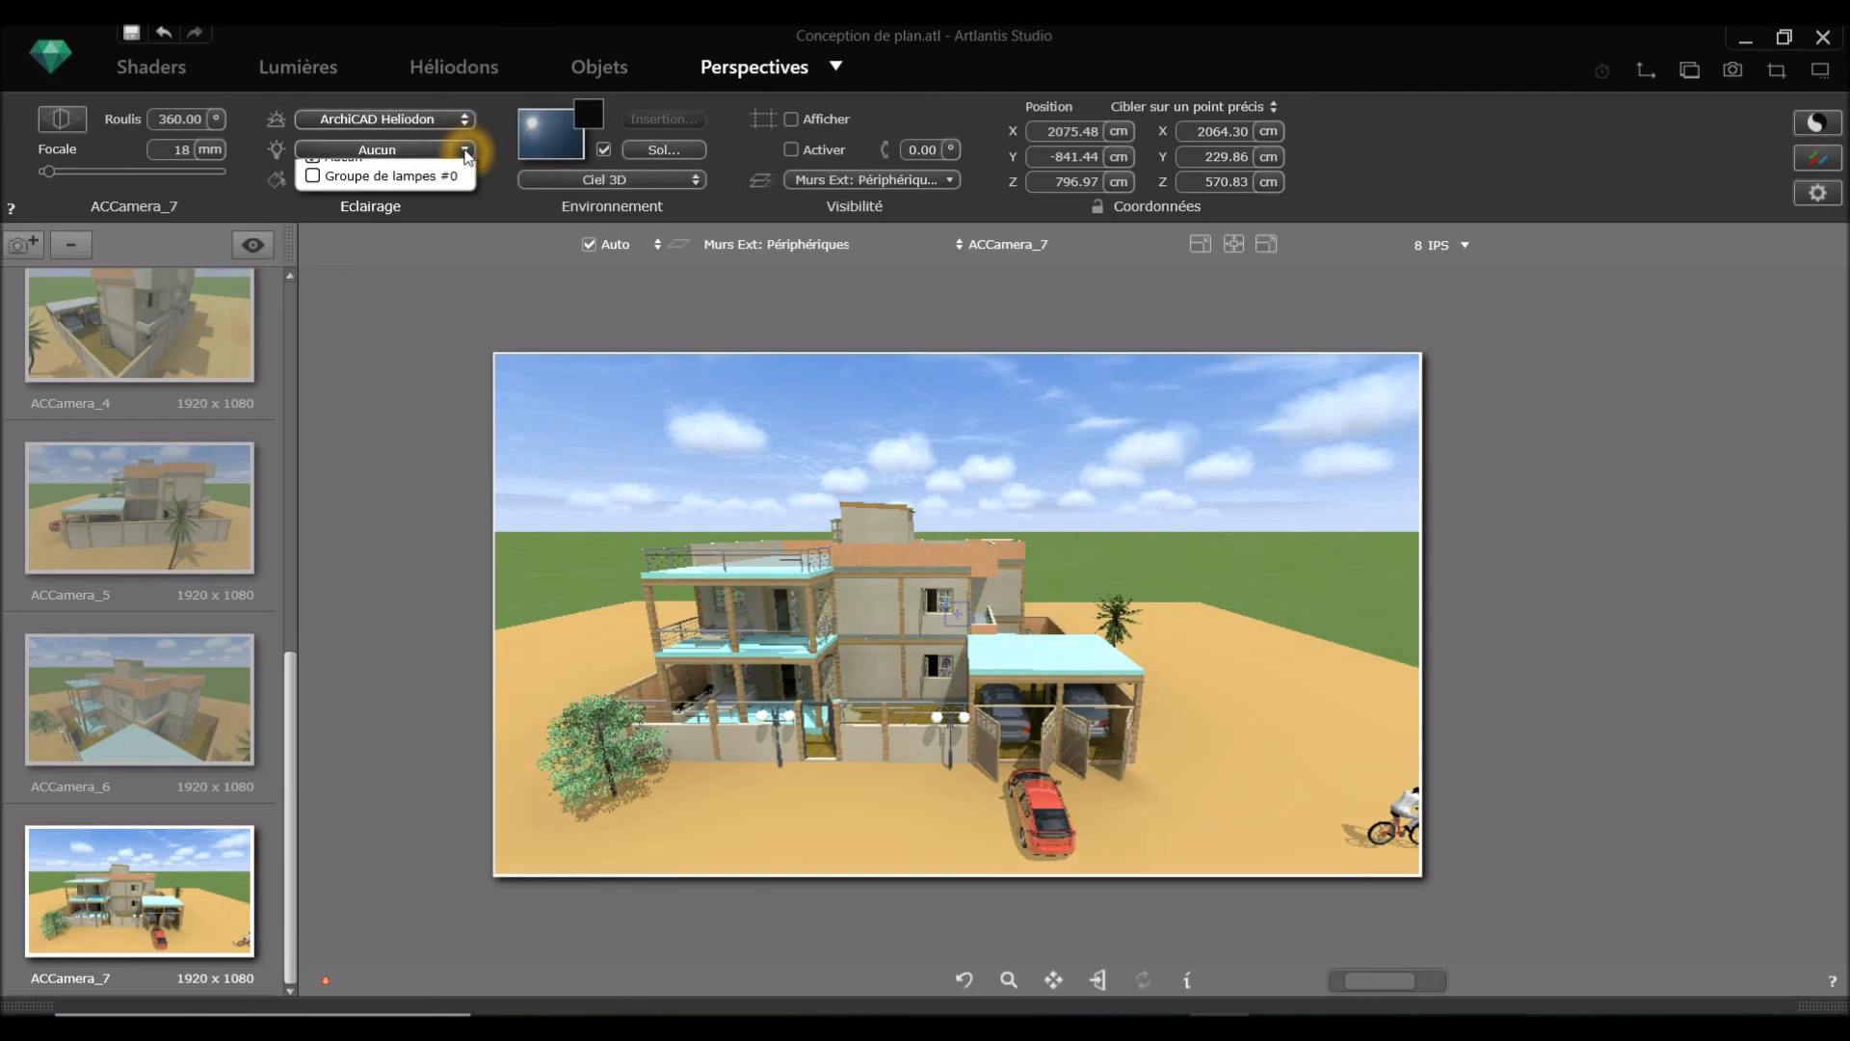
{"action": "left_click", "coordinate": [351, 199]}
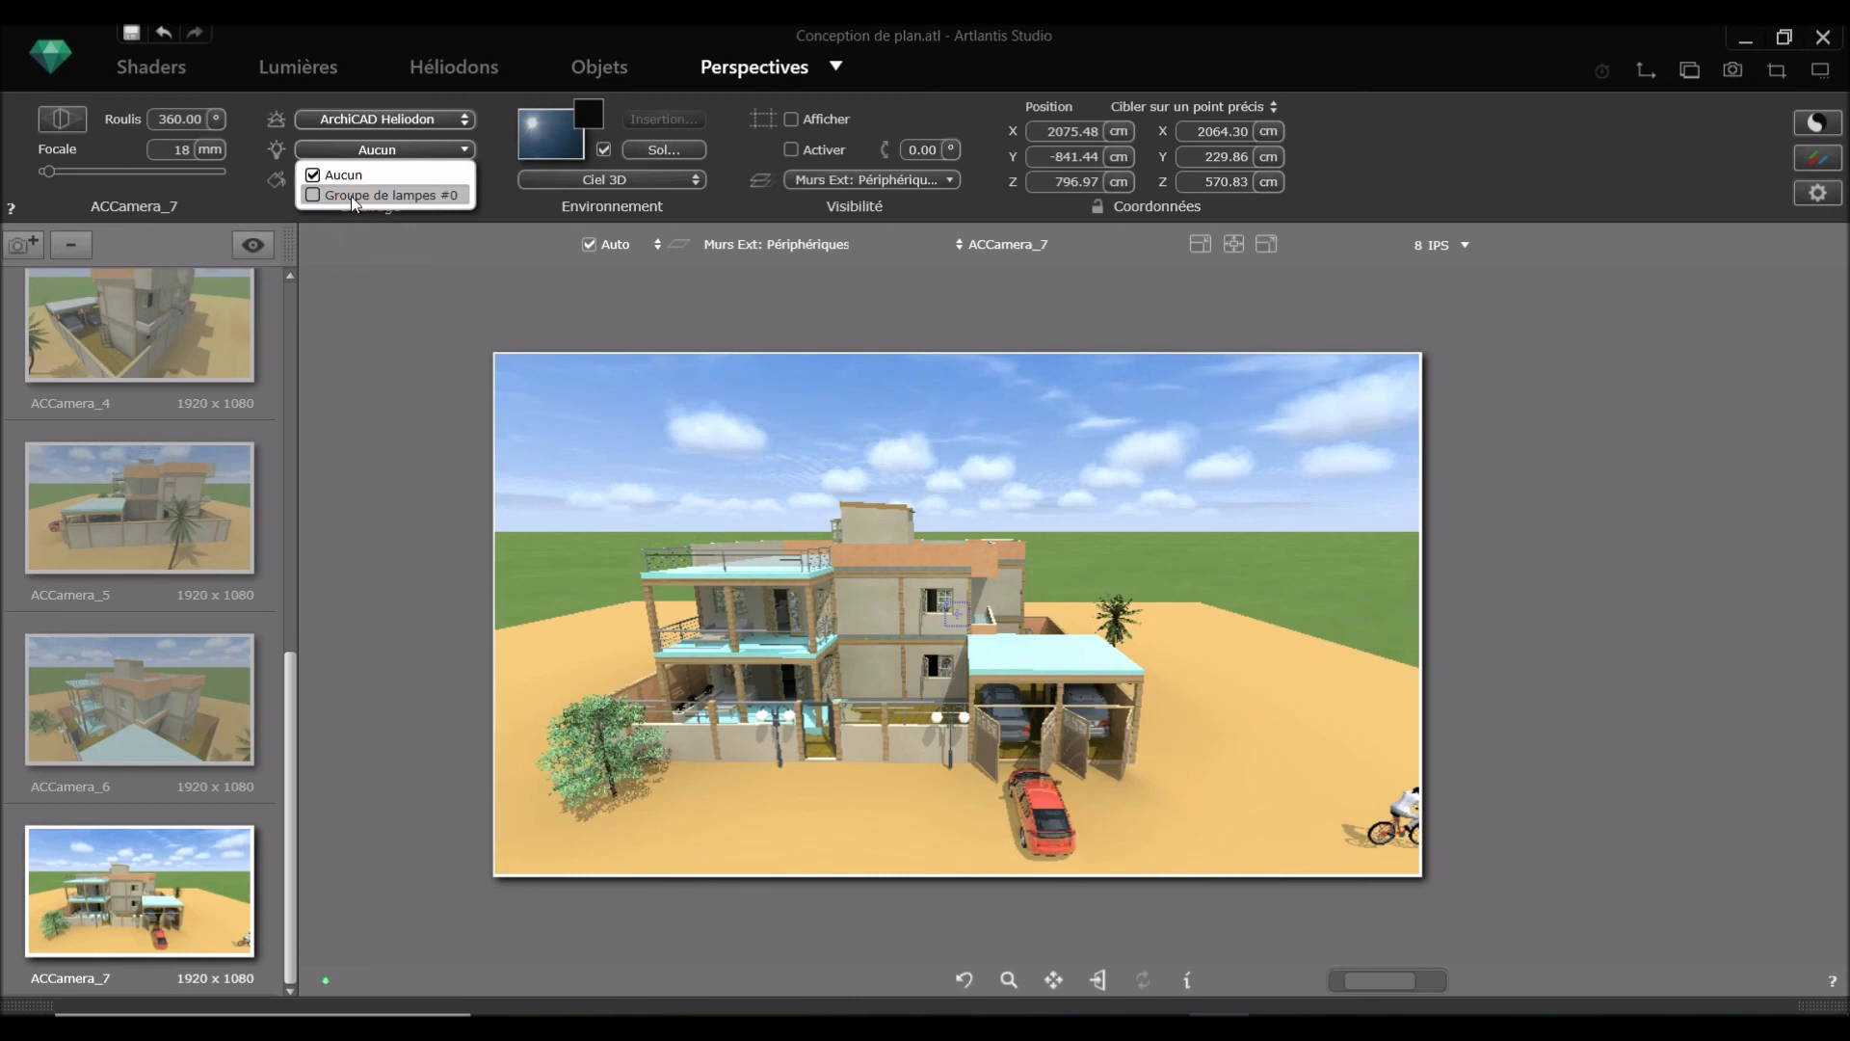
{"action": "left_click", "coordinate": [409, 197]}
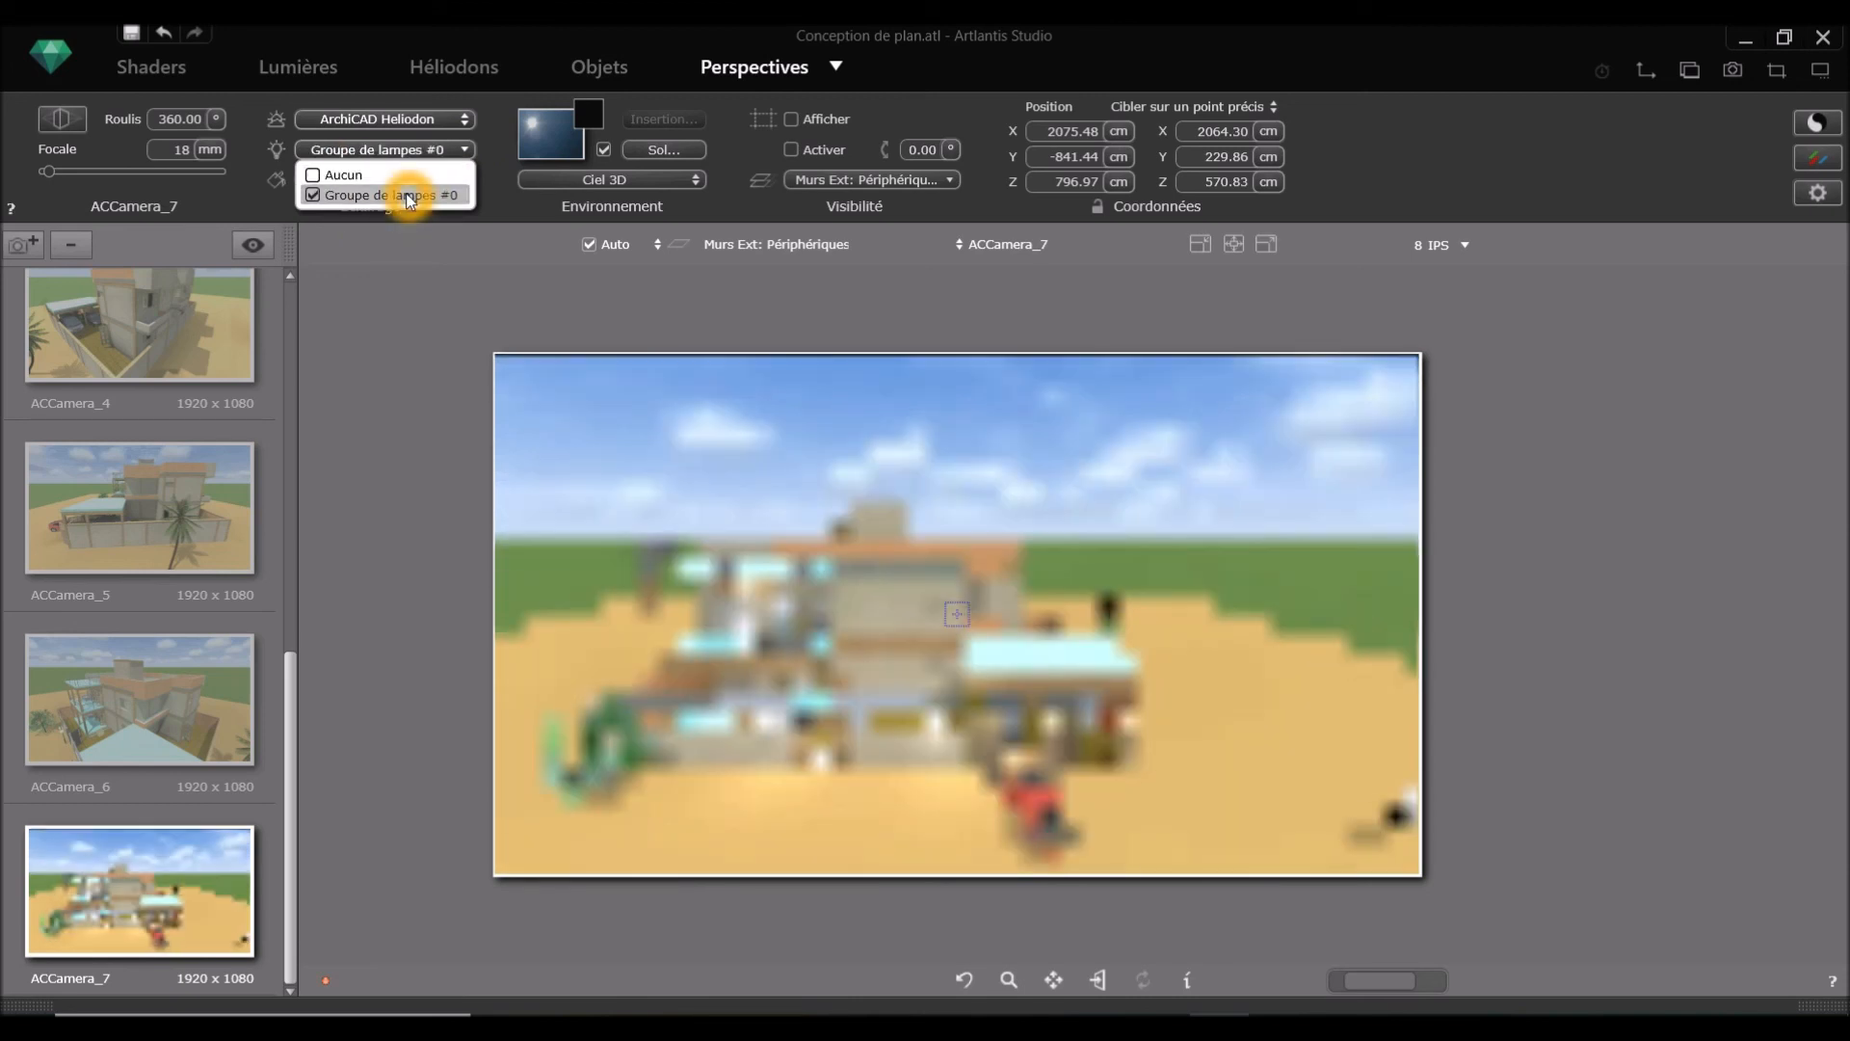